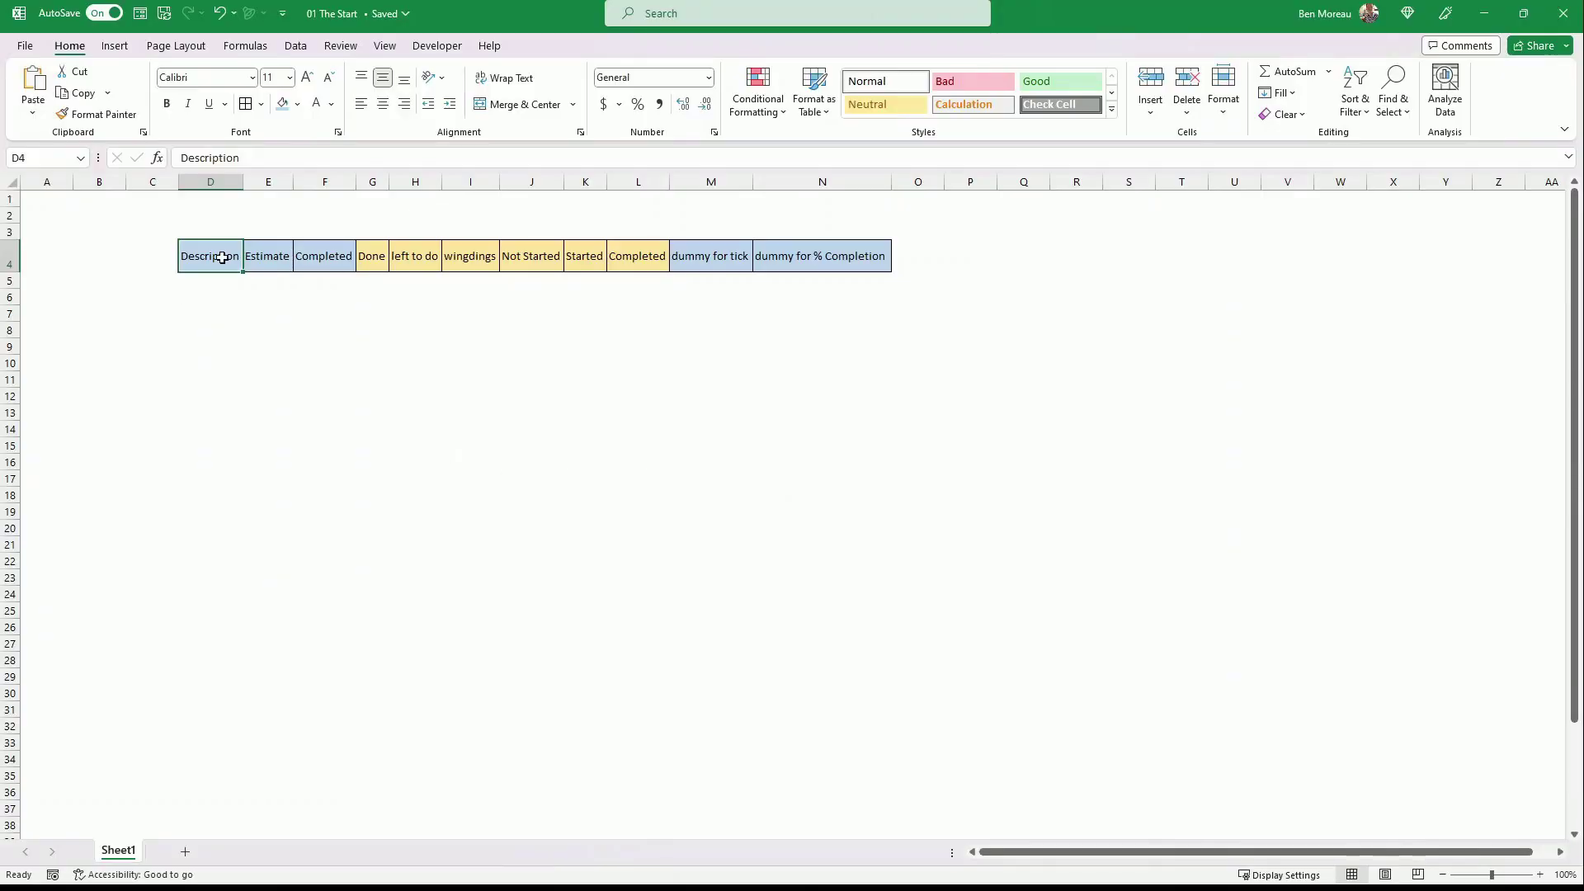
pyautogui.moveTo(222, 257); pyautogui.dragTo(828, 271)
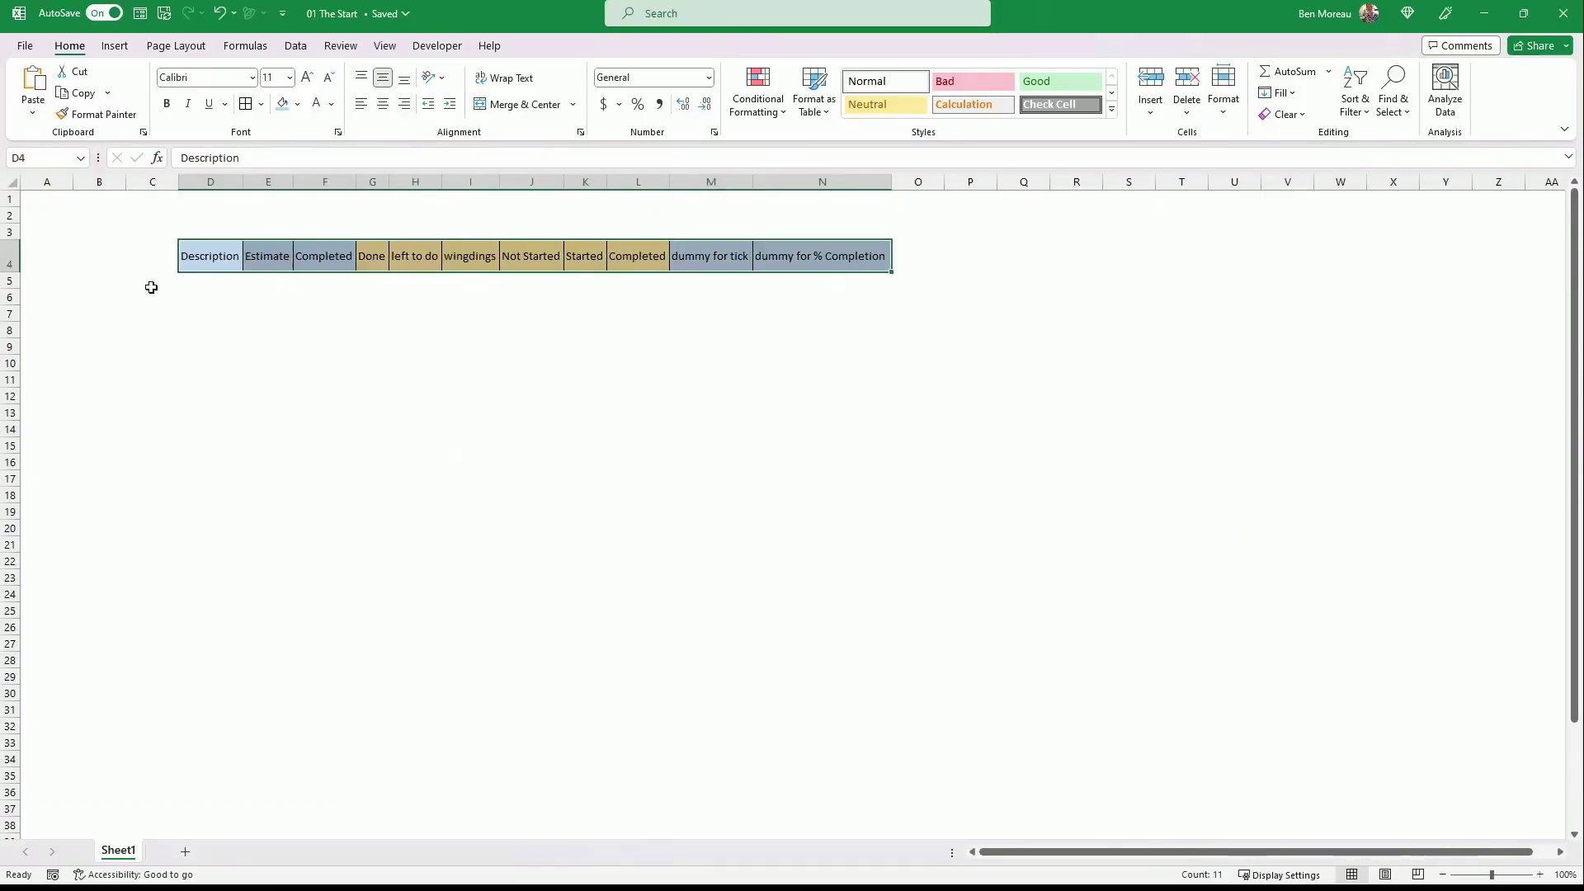
pyautogui.click(216, 283)
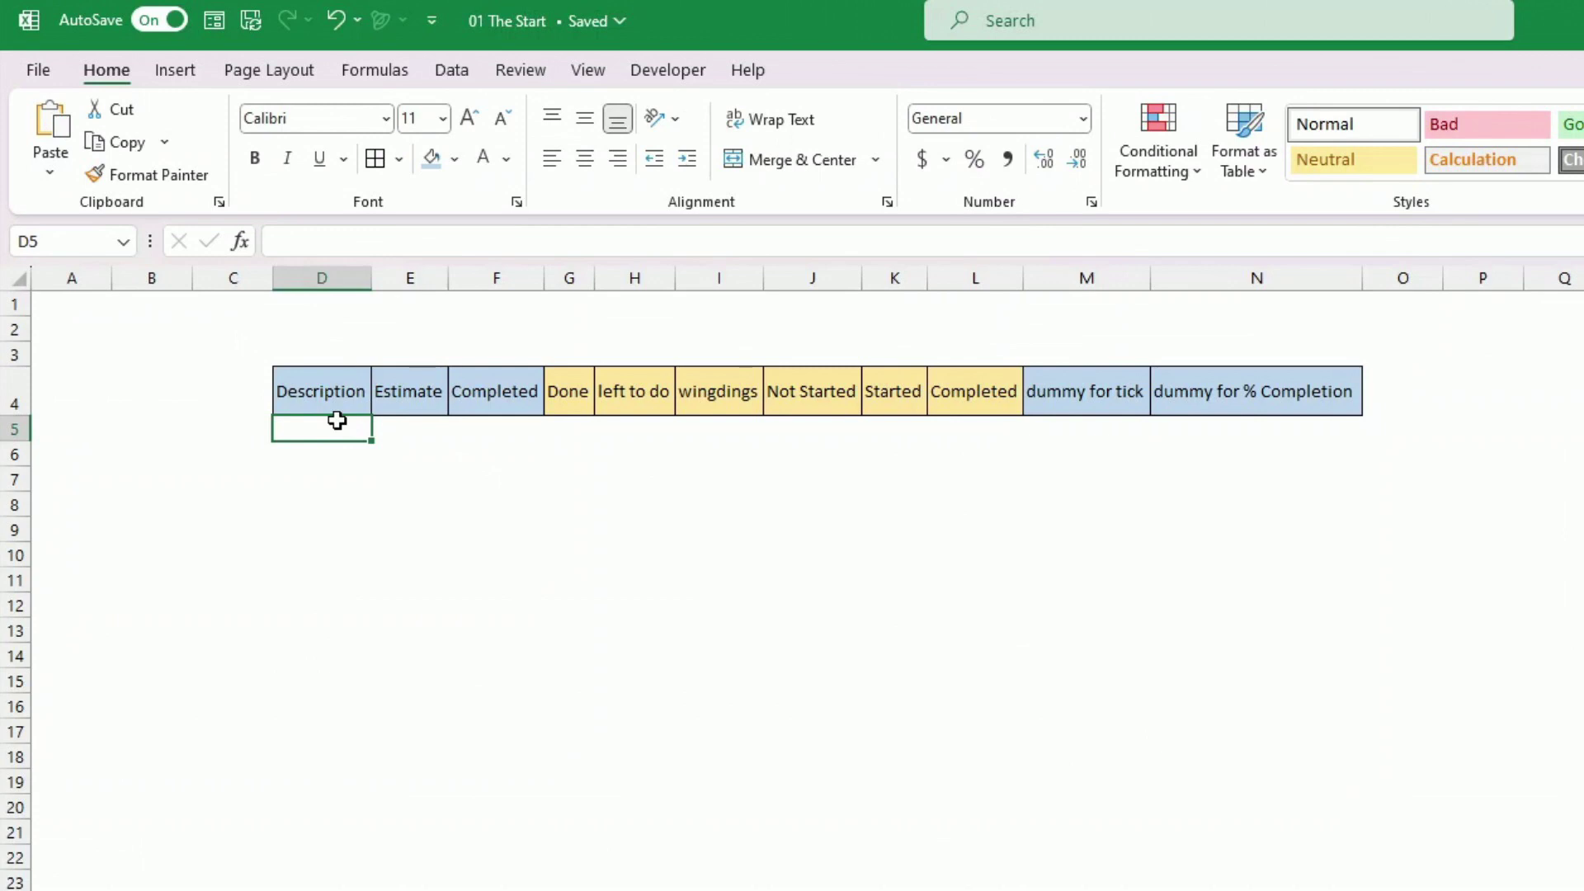
pyautogui.moveTo(330, 386); pyautogui.dragTo(467, 385)
pyautogui.moveTo(569, 398); pyautogui.dragTo(935, 401)
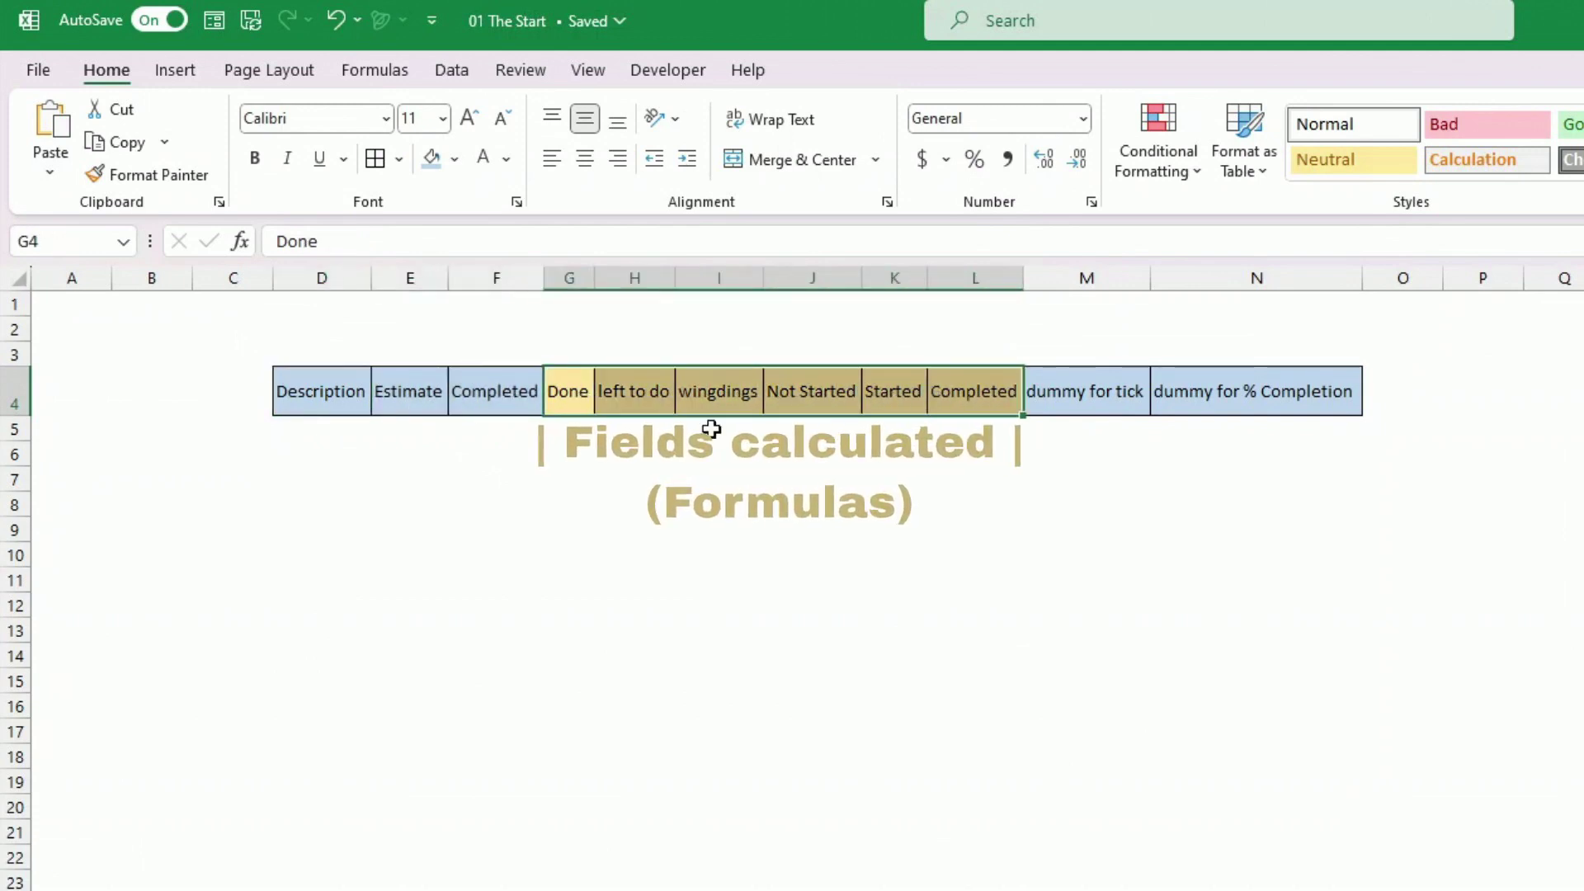
# Step: Enter "Task number 1" as the first description in D5 and widen column D to fit the text
pyautogui.click(302, 425)
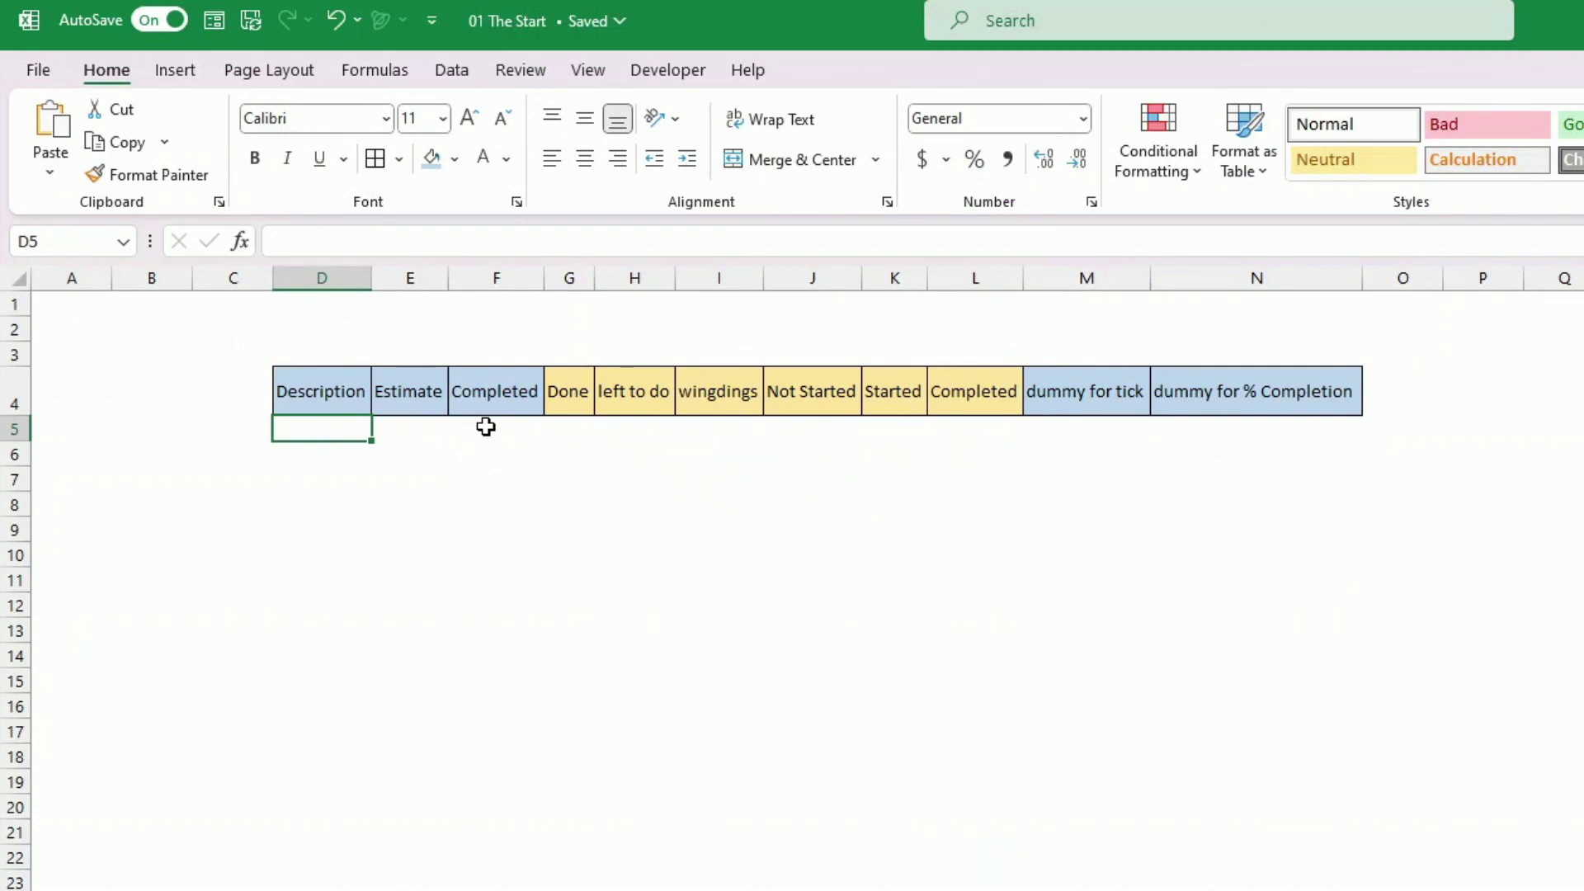
pyautogui.write('Tas')
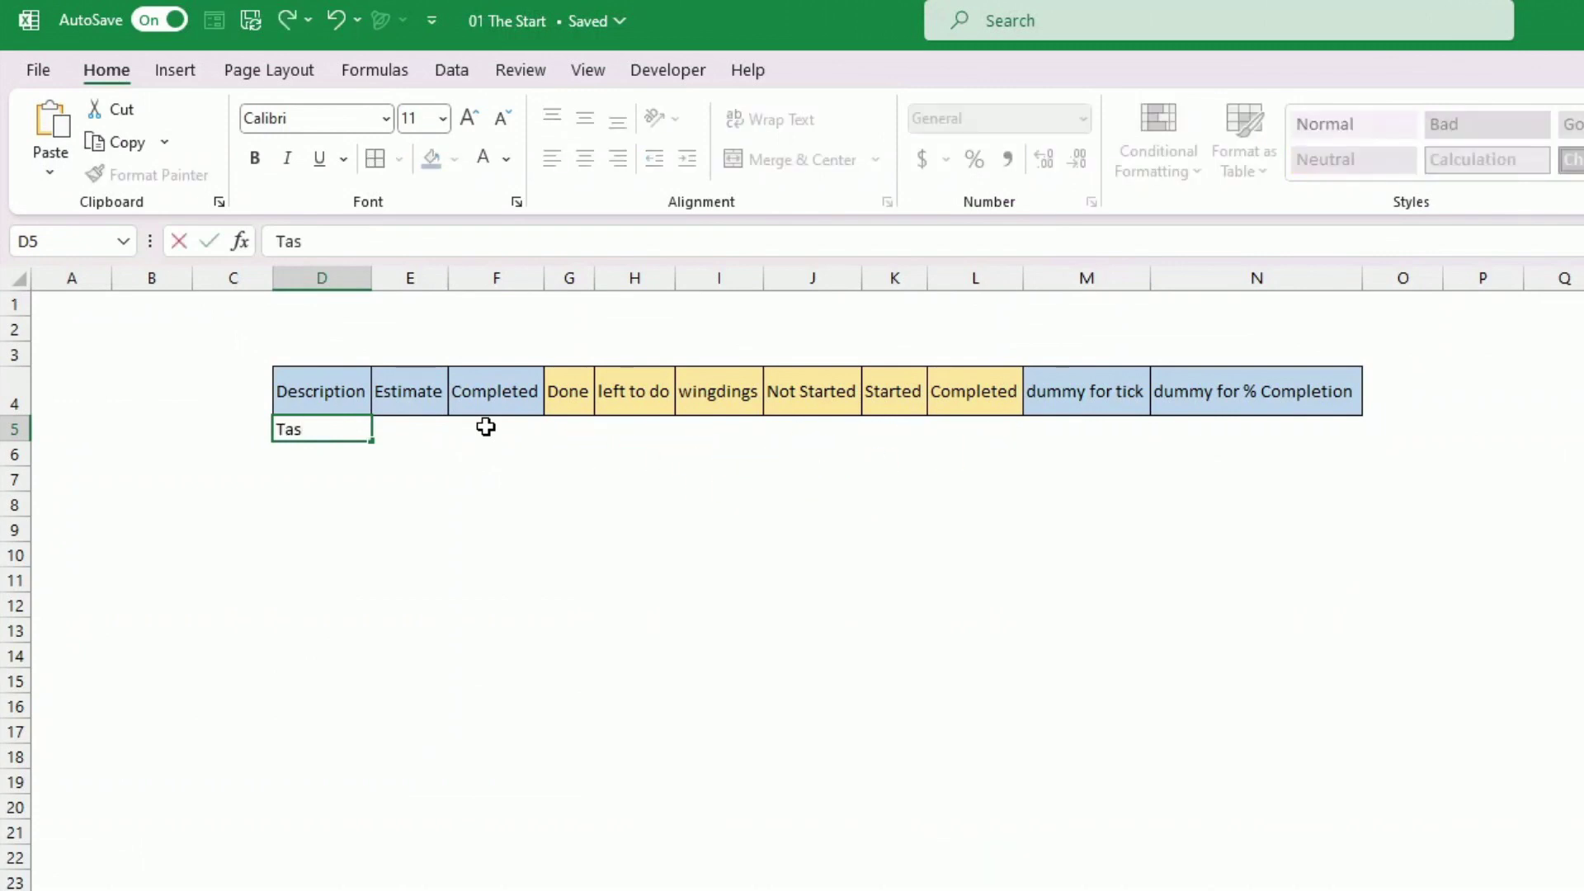
pyautogui.write('k number')
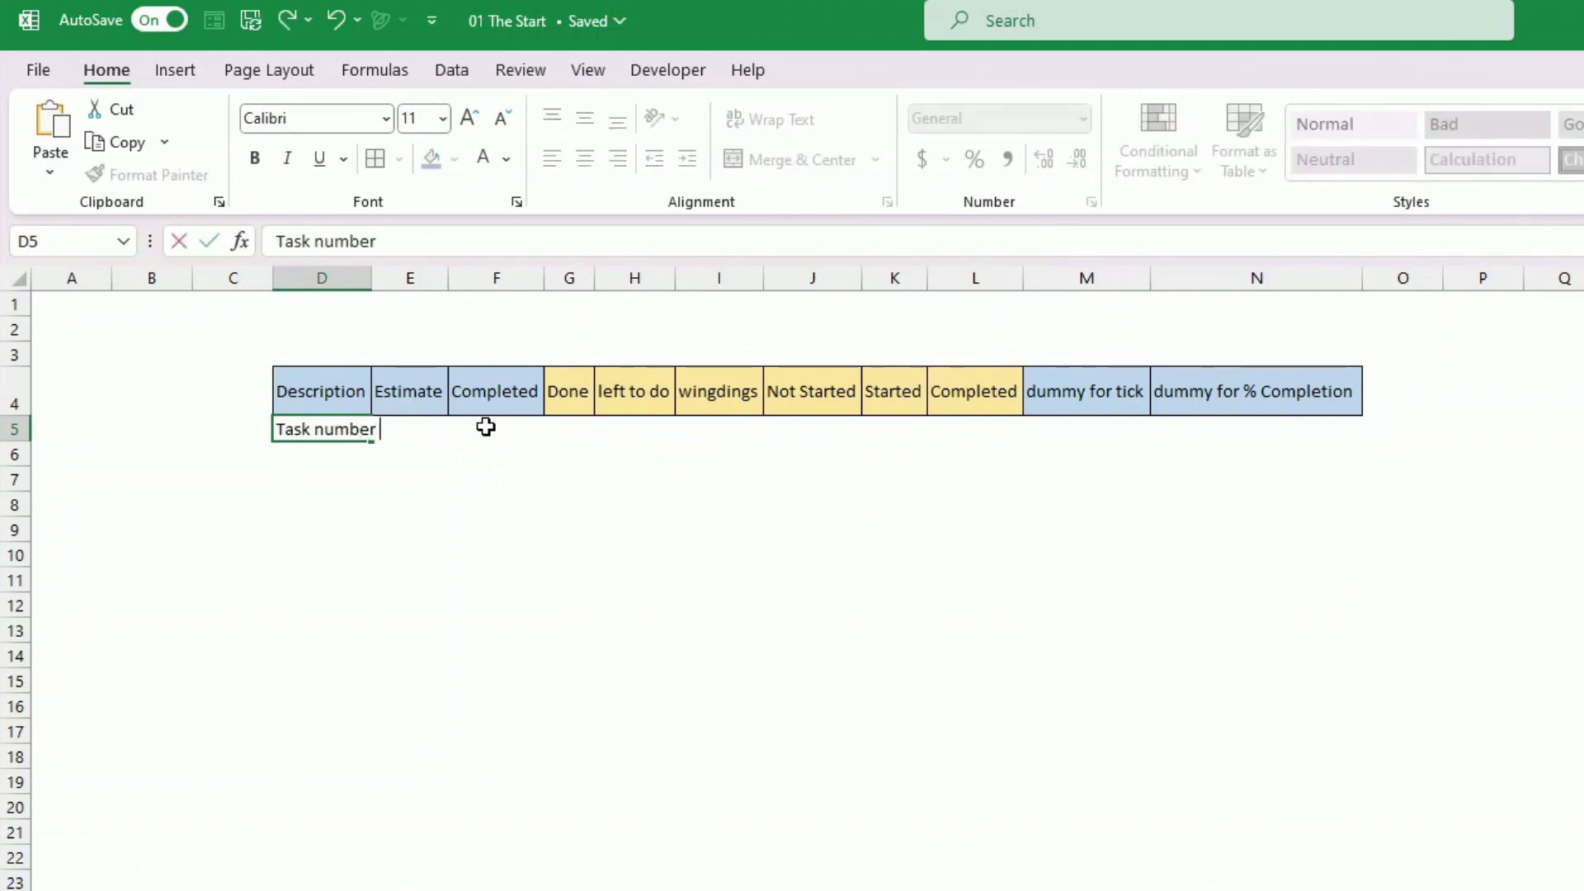
pyautogui.write(' 1')
pyautogui.press('Return')
pyautogui.press('Up')
pyautogui.press('Right')
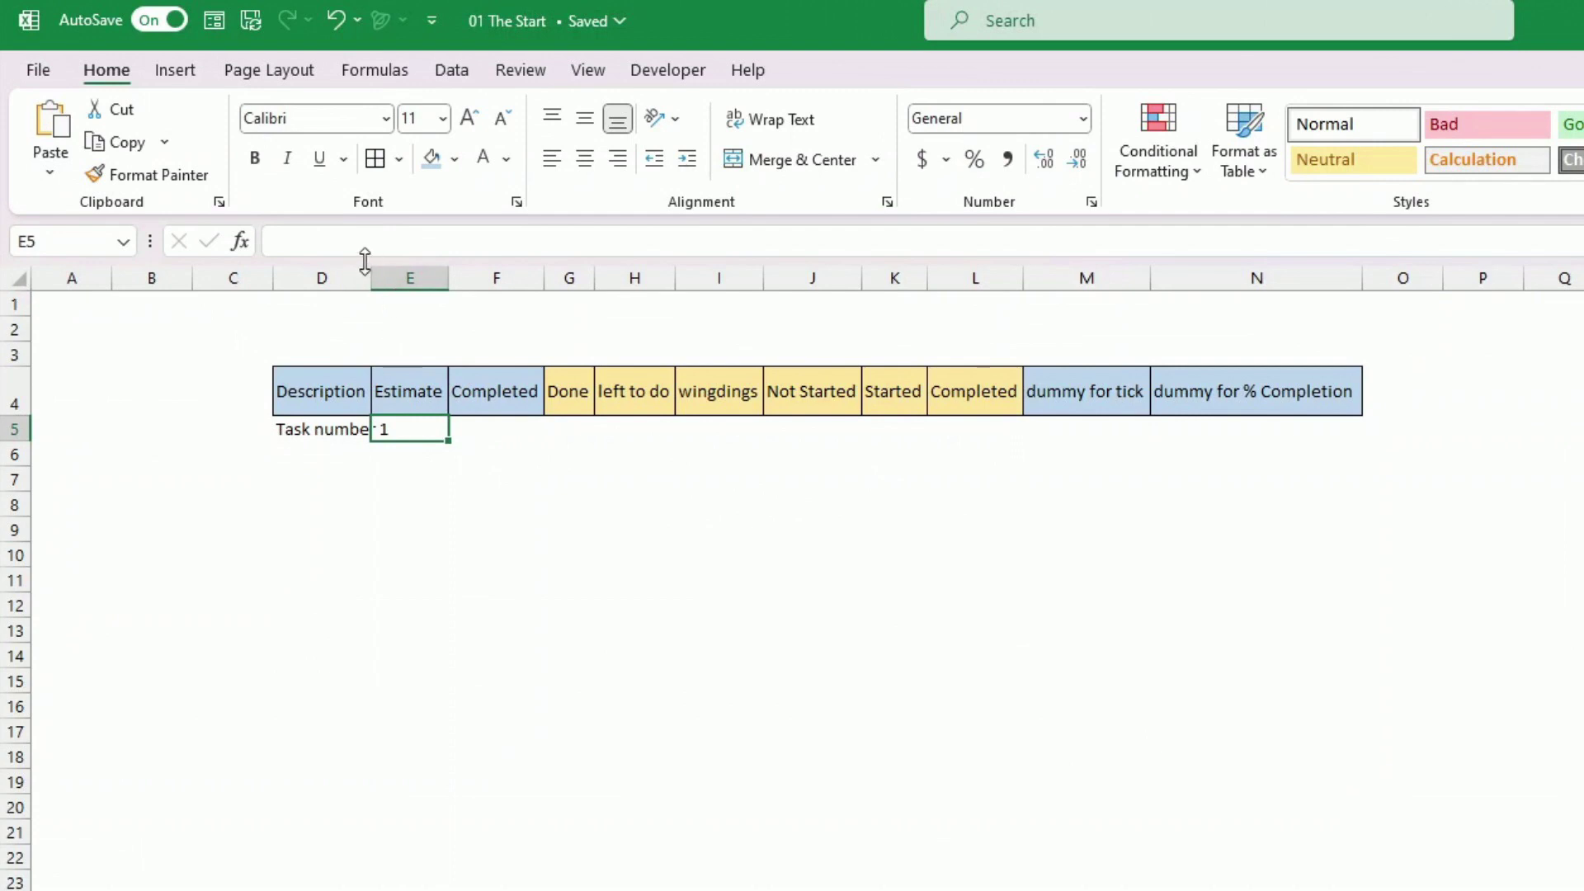
pyautogui.moveTo(371, 278); pyautogui.dragTo(399, 278)
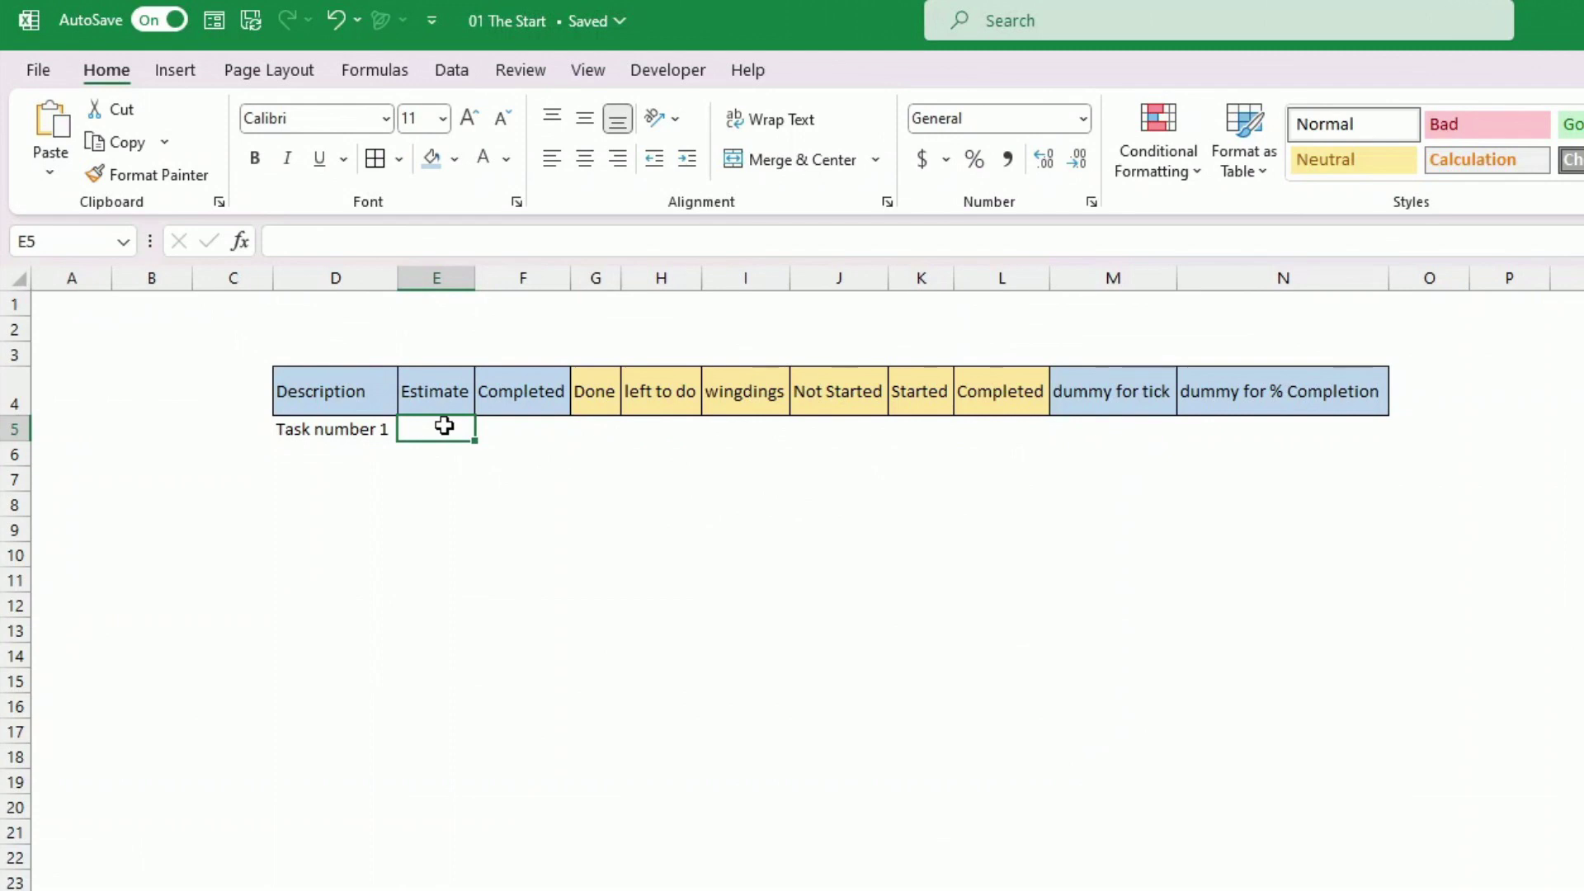
# Step: Fill in the first task's Estimate as 10 in E5 and its Completed value as 50% in F5
pyautogui.write('4')
pyautogui.write('10')
pyautogui.press('Return')
pyautogui.press('Up')
pyautogui.press('Right')
pyautogui.press('Left')
pyautogui.press('Right')
pyautogui.write('5')
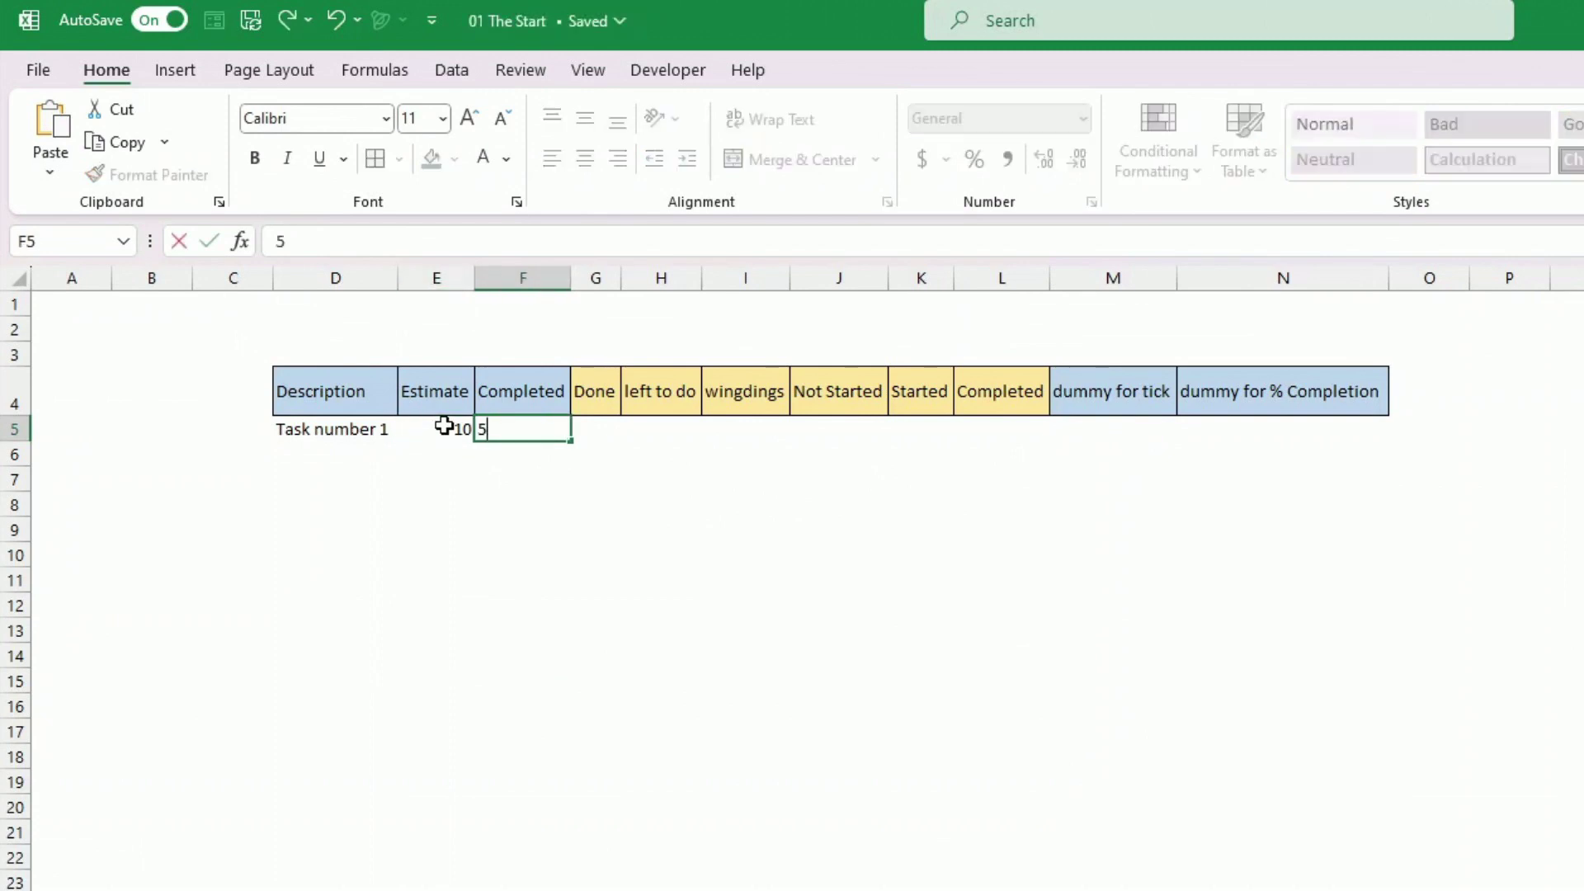
pyautogui.write('0%')
pyautogui.press('Return')
pyautogui.press('Up')
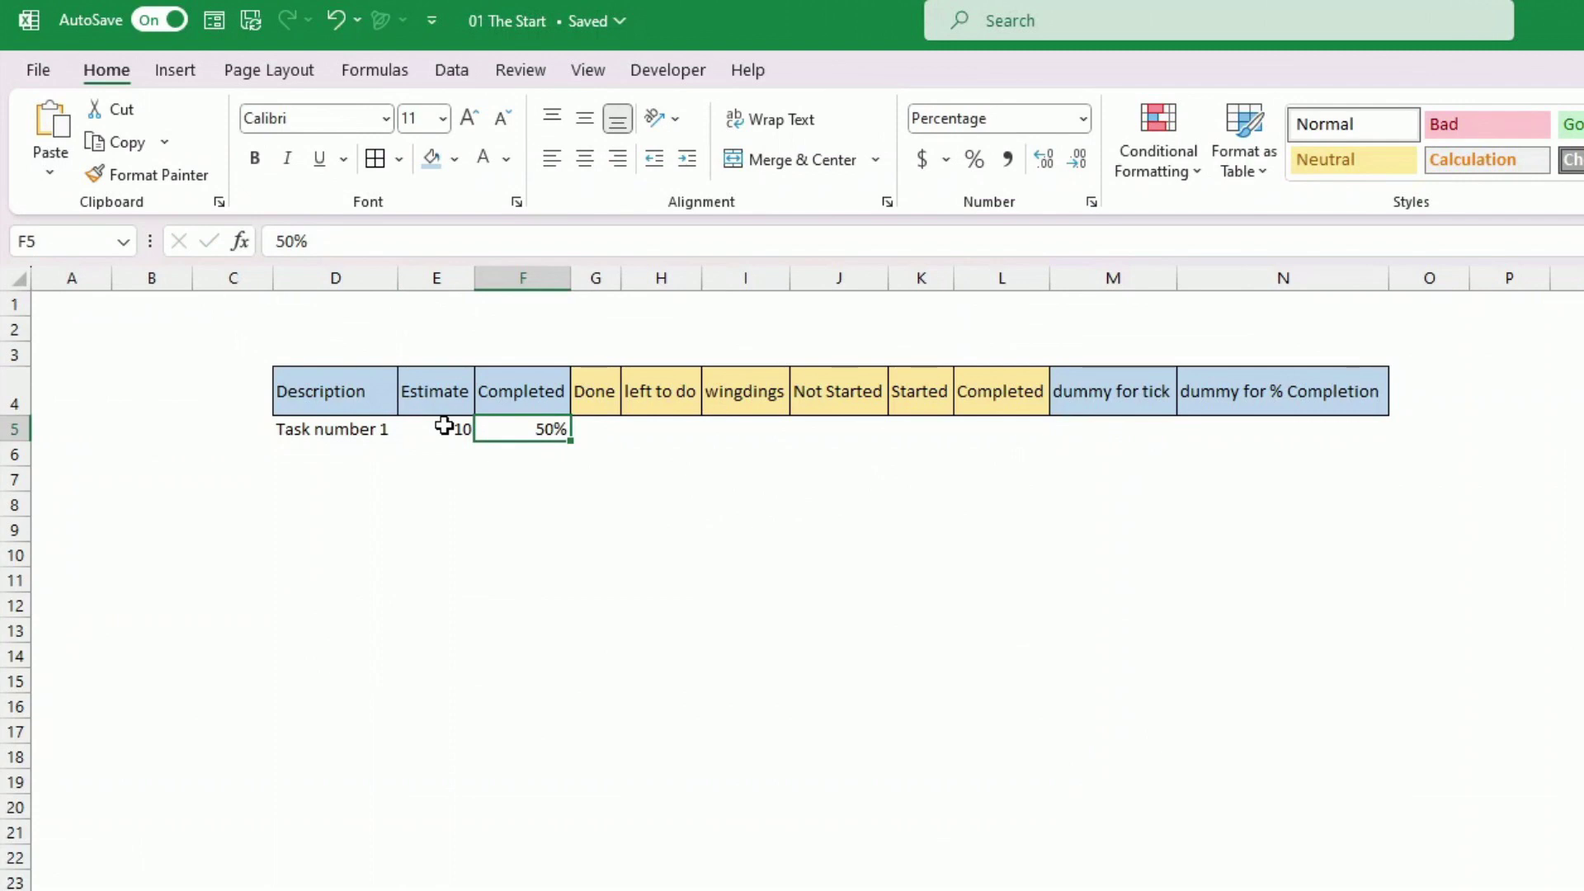
pyautogui.press('Right')
pyautogui.press('Right')
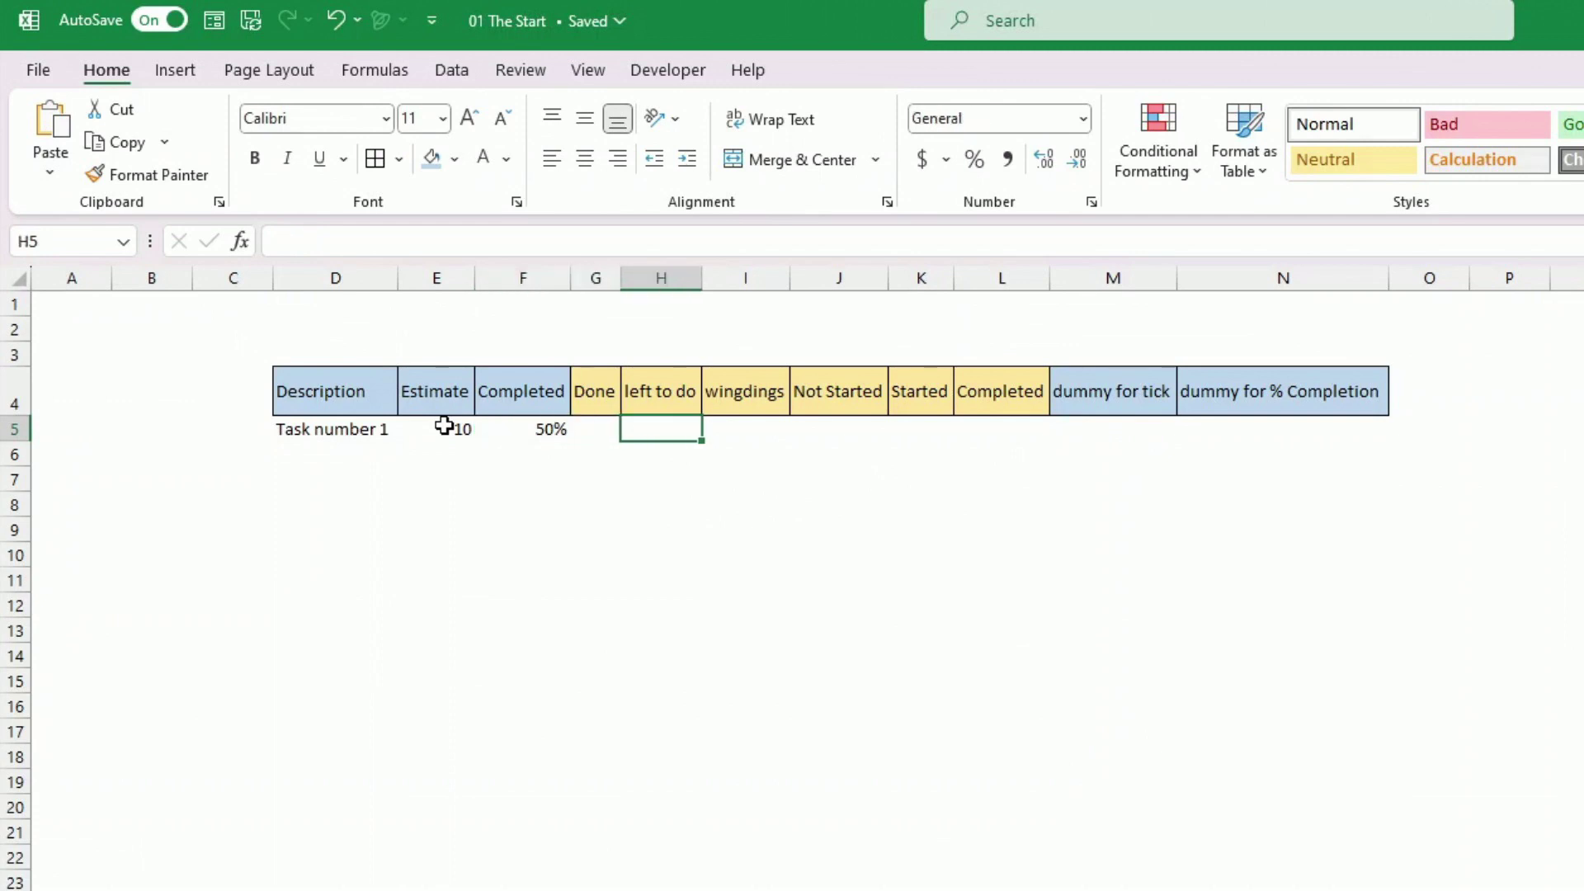
pyautogui.press('Left')
pyautogui.press('Left')
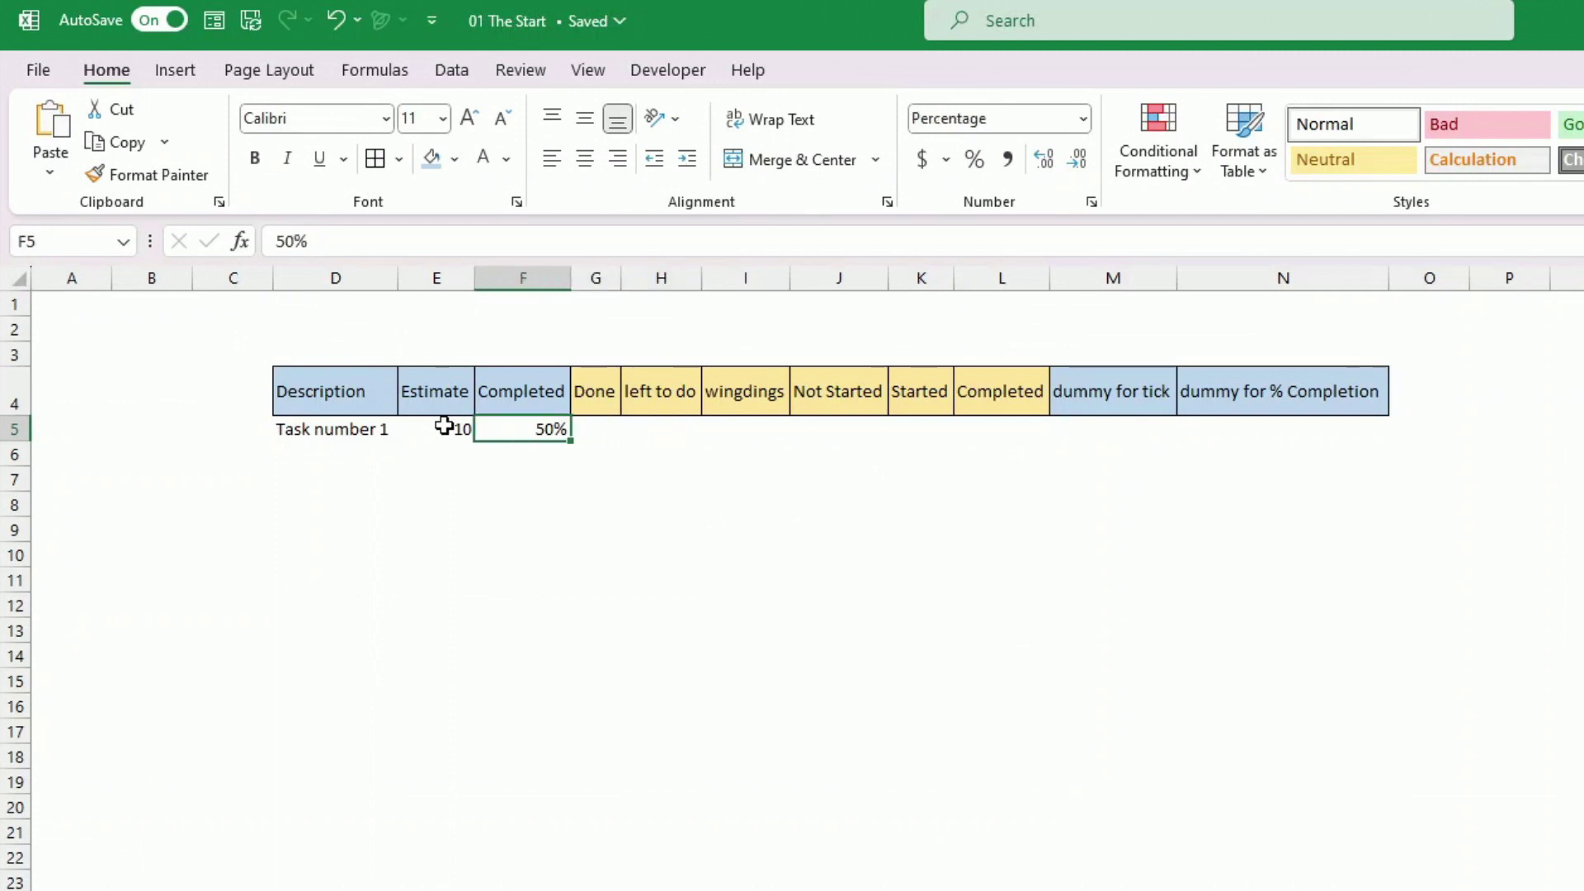
# Step: Calculate the Done value in G5 as Estimate times Completed with the formula =E5*F5
pyautogui.press('Right')
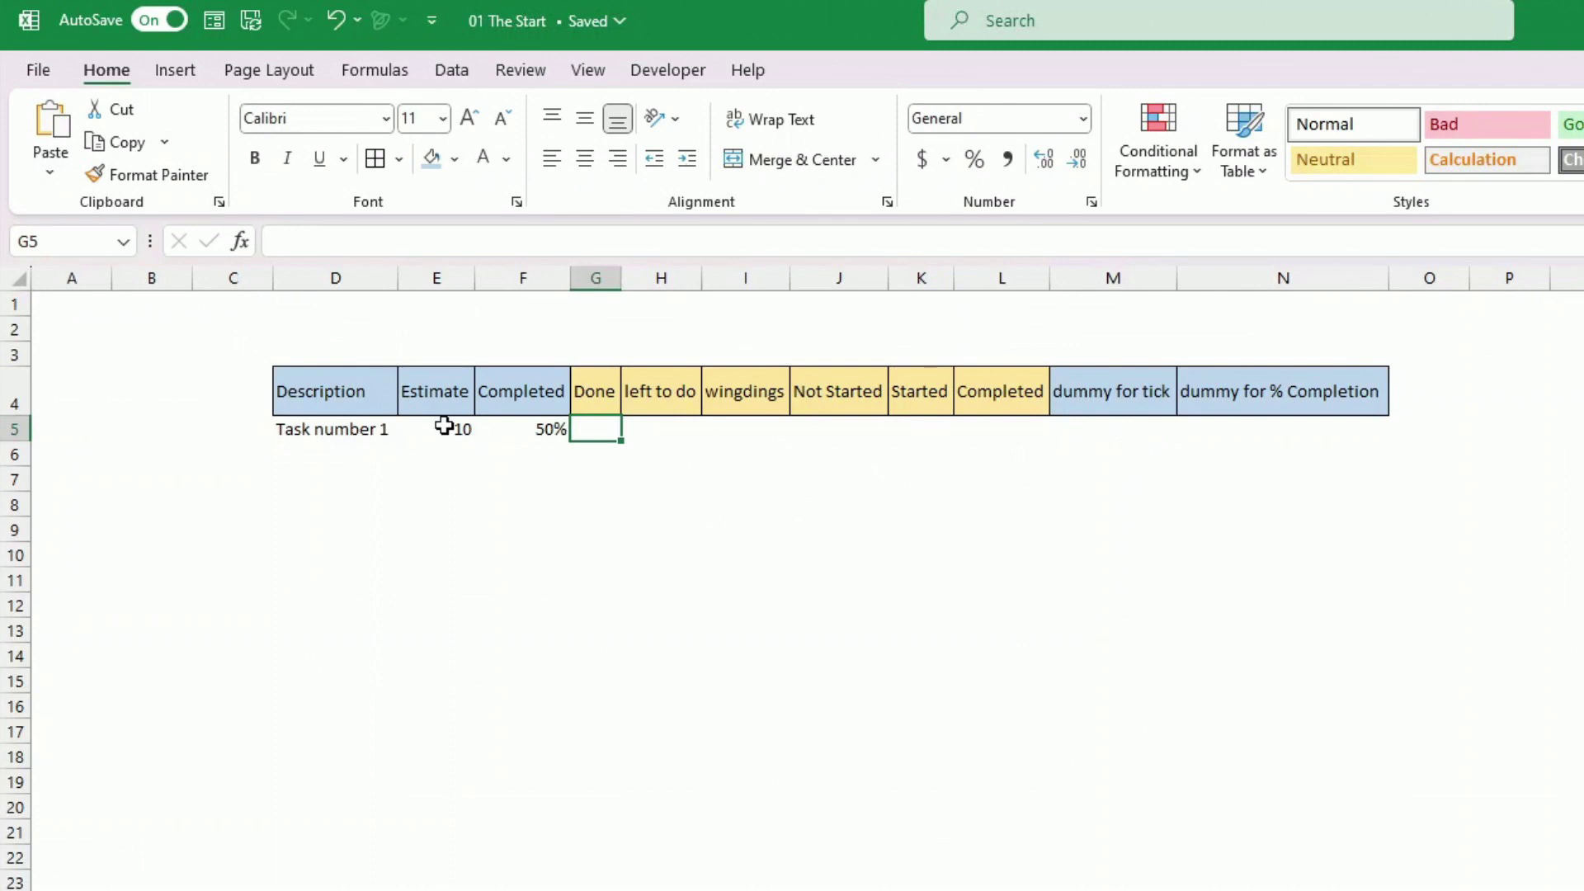
pyautogui.write('=')
pyautogui.click(444, 425)
pyautogui.write('*')
pyautogui.press('Left')
pyautogui.press('Return')
pyautogui.press('Up')
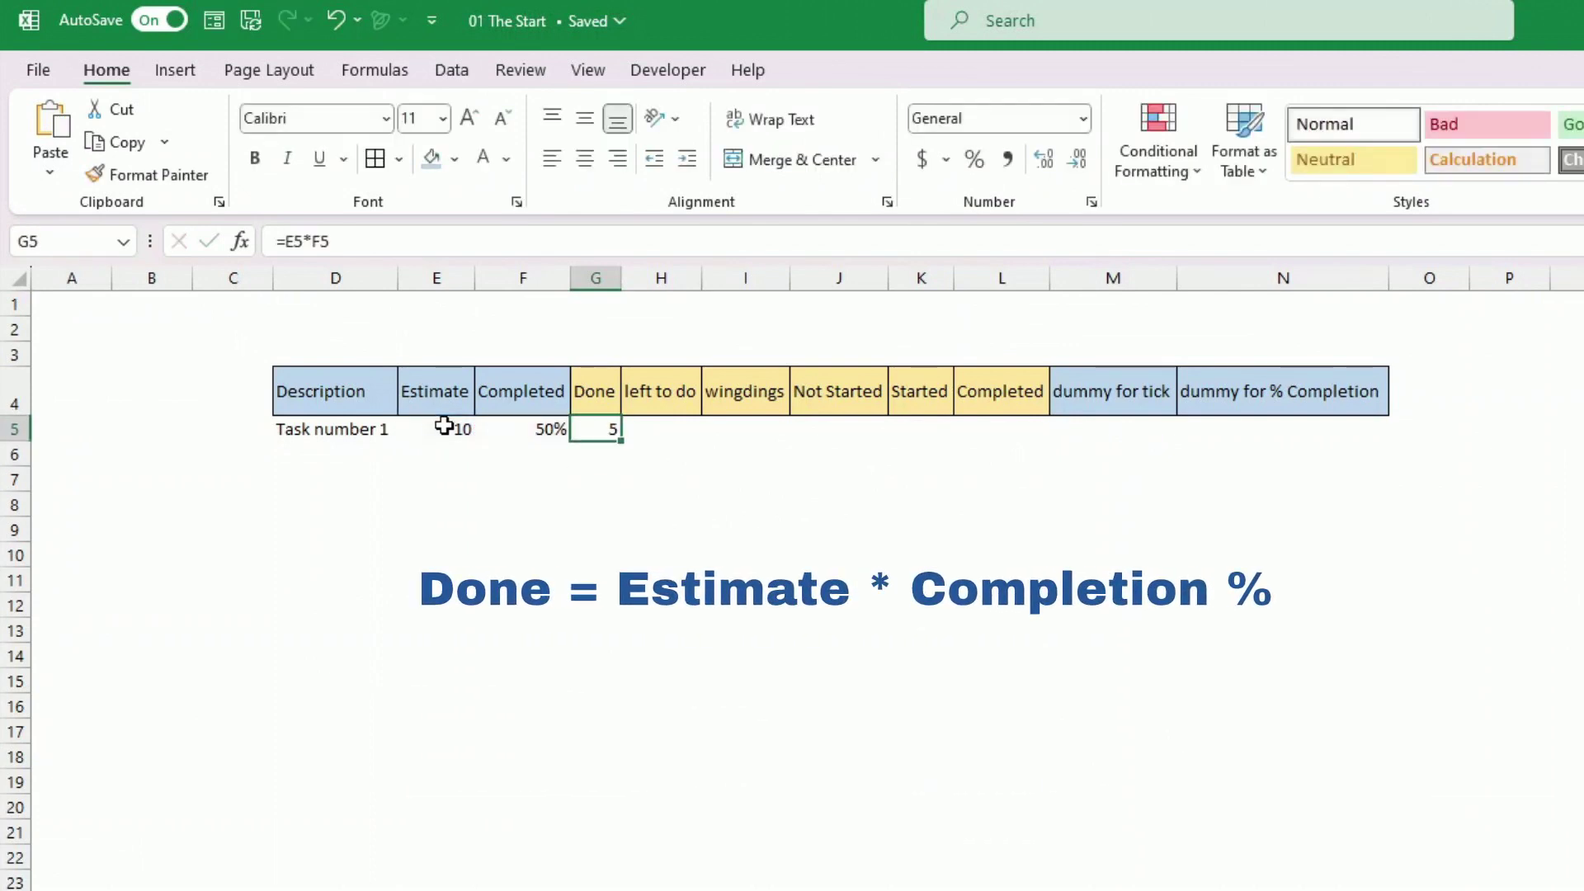
# Step: Calculate the left to do value in H5 as Estimate minus Done with the formula =E5-G5
pyautogui.click(646, 427)
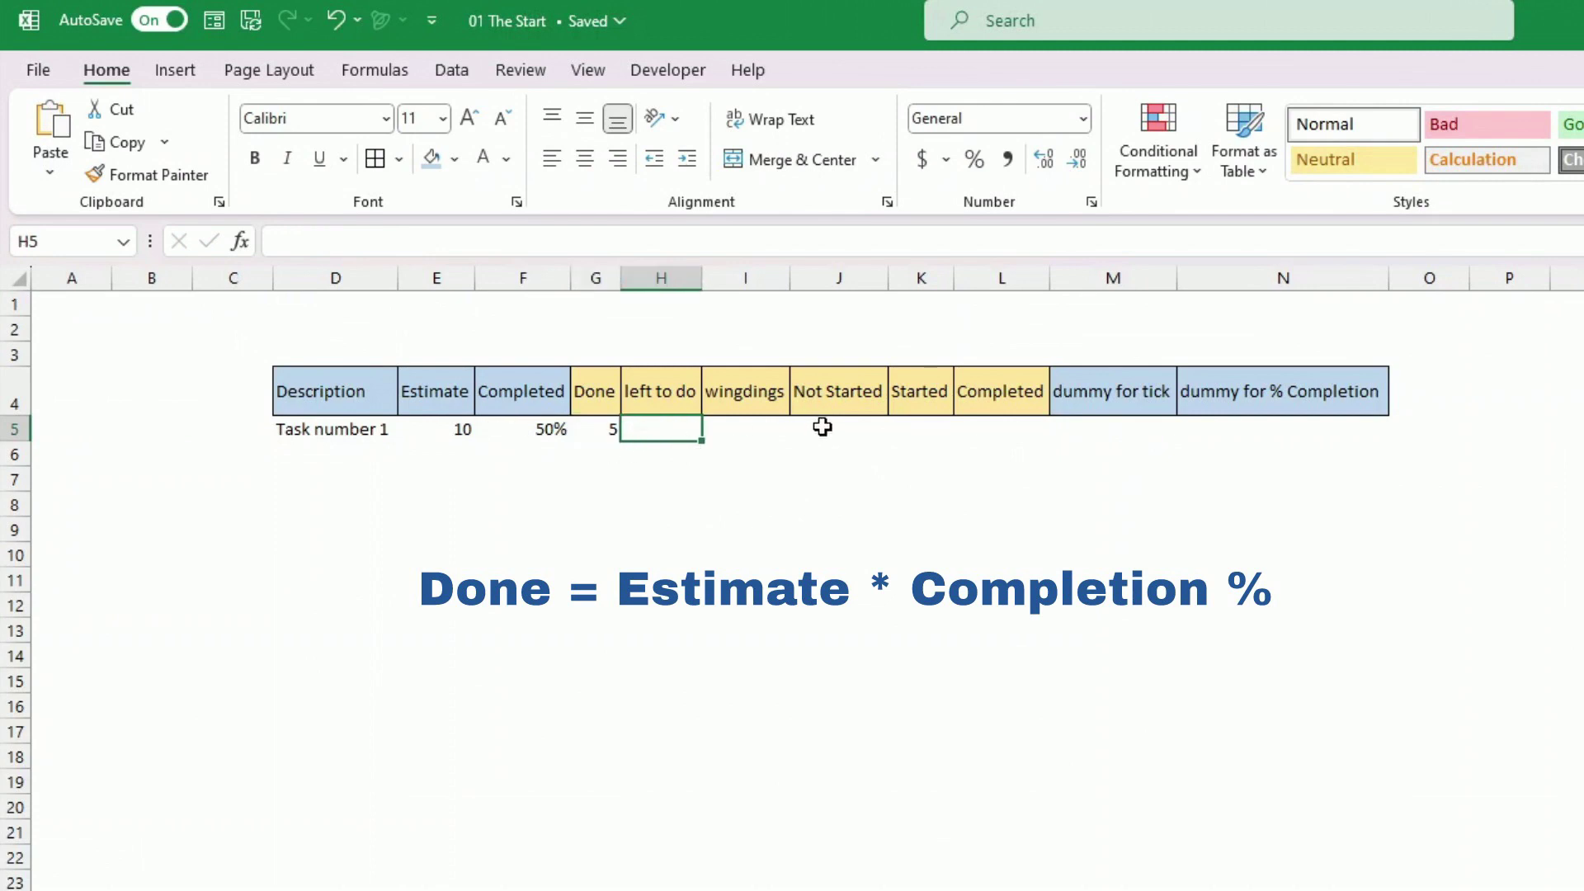
pyautogui.write('=')
pyautogui.press('Left')
pyautogui.press('Left')
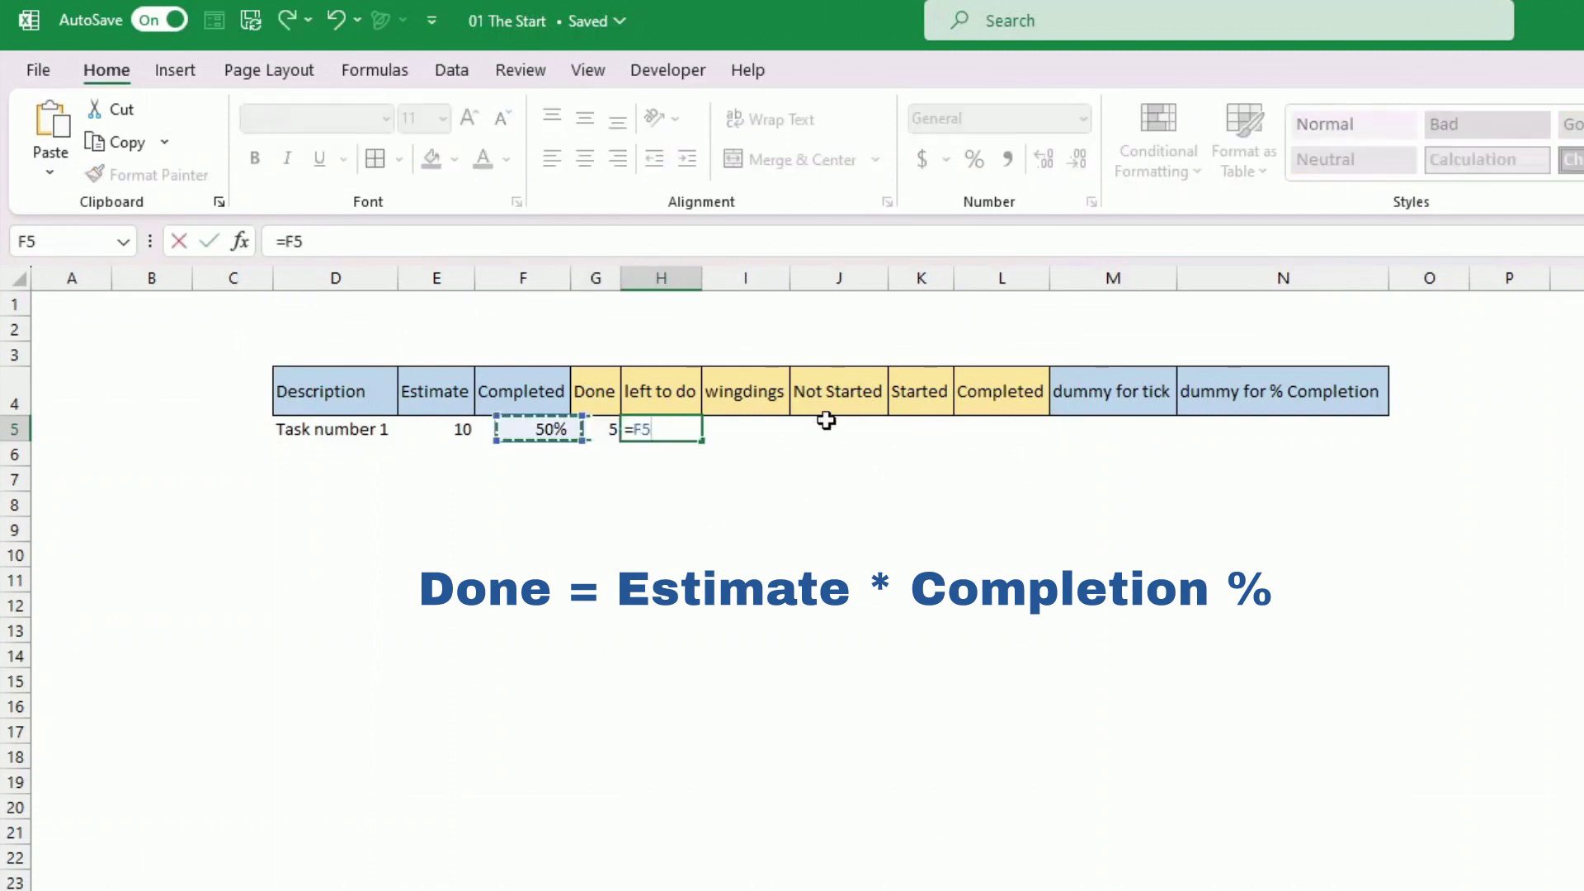
pyautogui.press('Left')
pyautogui.write('-')
pyautogui.press('Left')
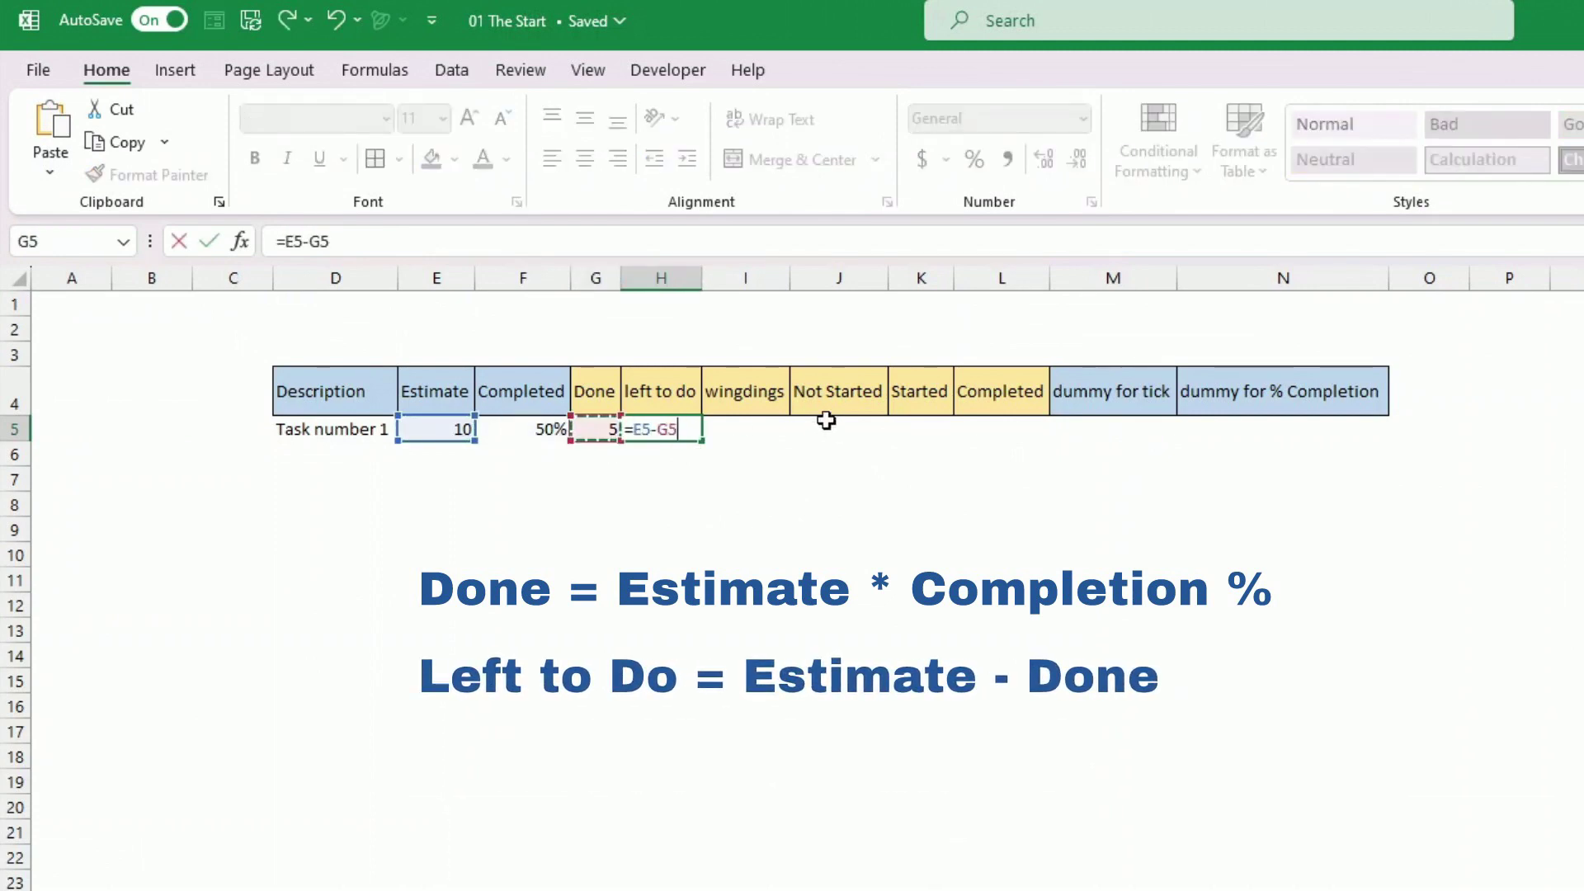
pyautogui.press('Return')
pyautogui.press('Up')
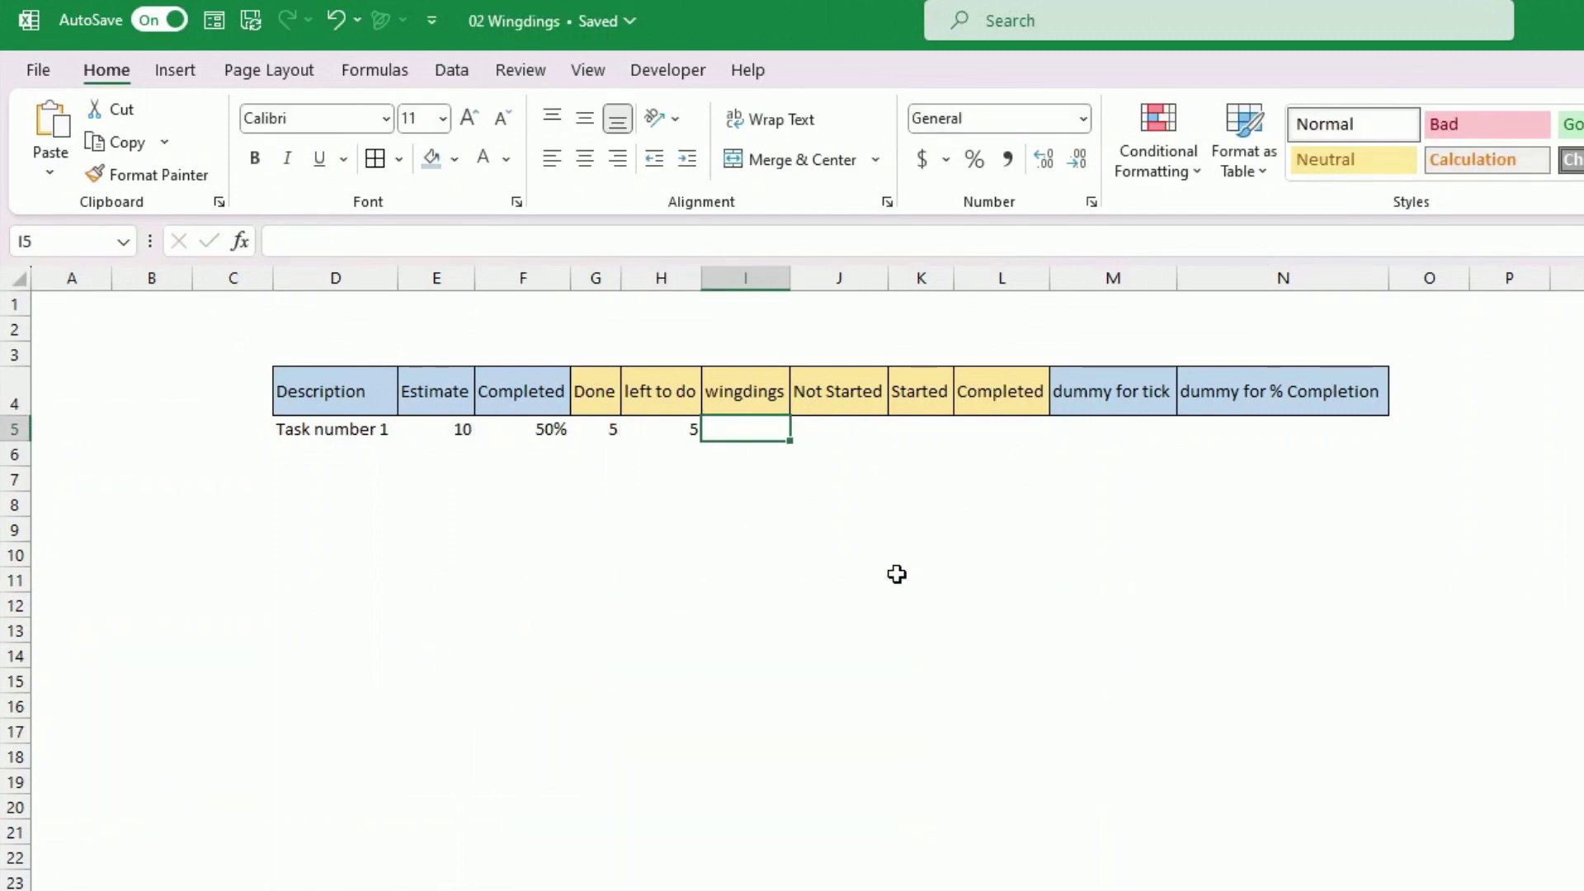
# Step: Enter the formula =IF(F5=1,"","") in I5 under the wingdings header
pyautogui.write('=')
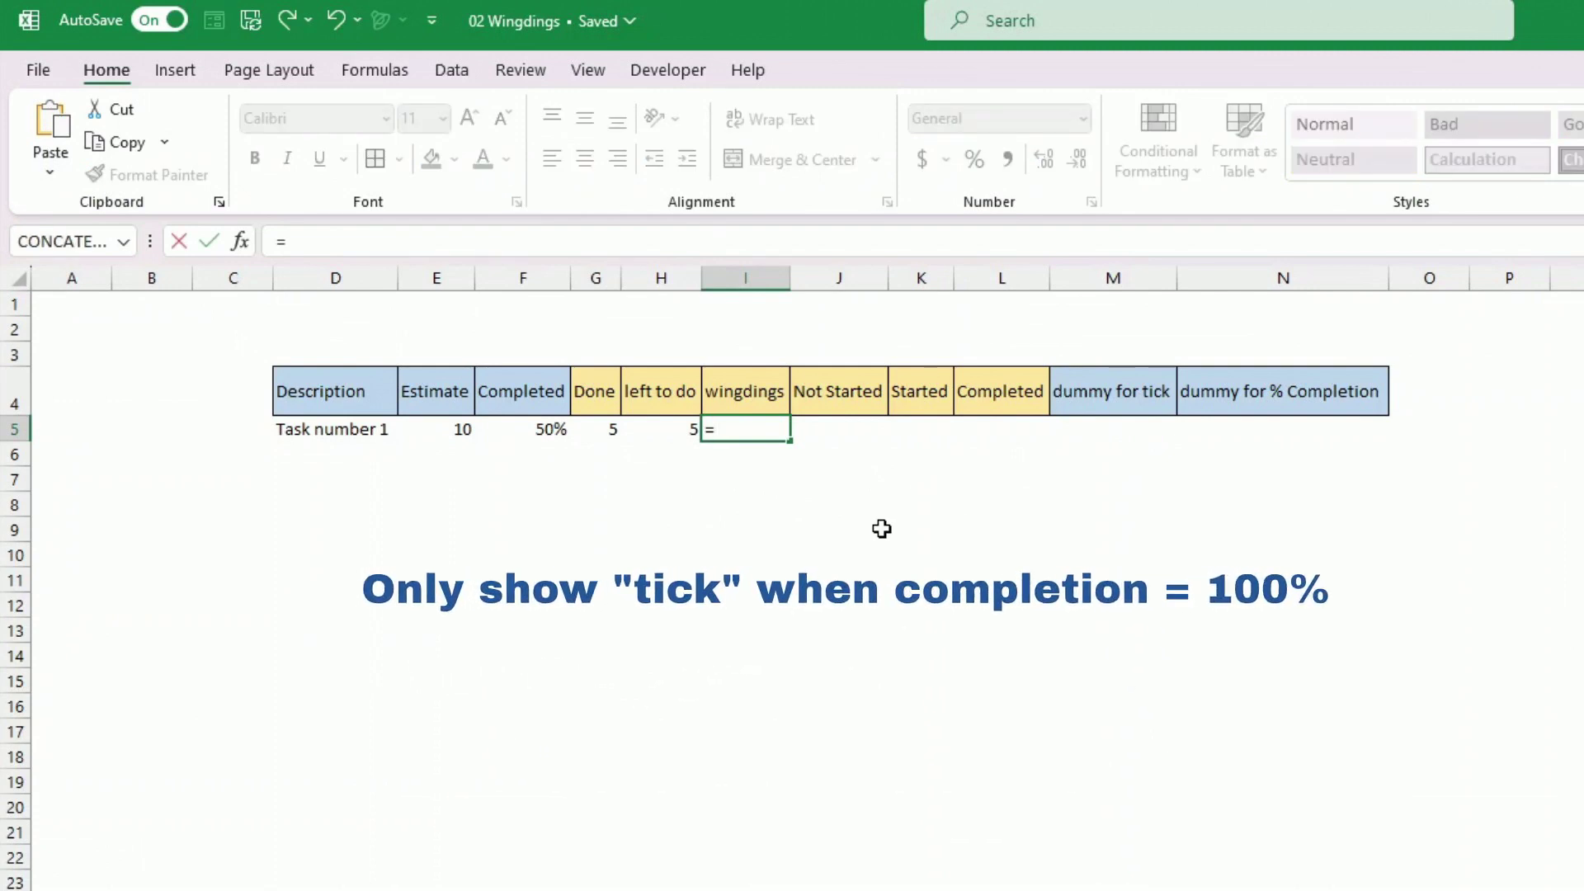
pyautogui.write('if(')
pyautogui.press('Left')
pyautogui.press('Left')
pyautogui.press('Left')
pyautogui.write('=1,"",""')
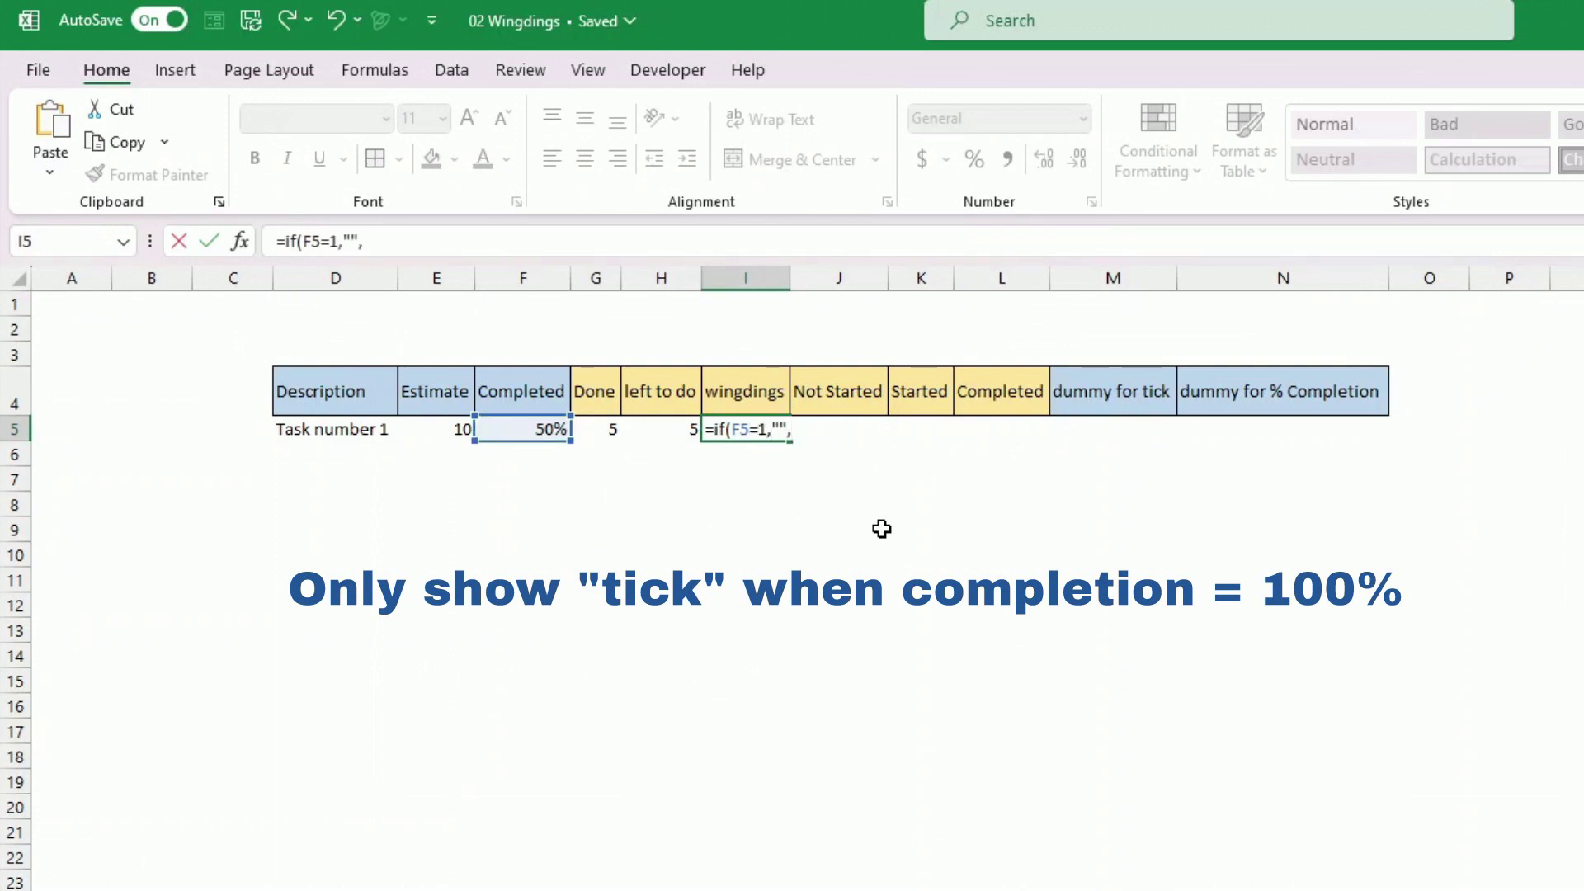
pyautogui.write(')')
pyautogui.press('Return')
pyautogui.press('Up')
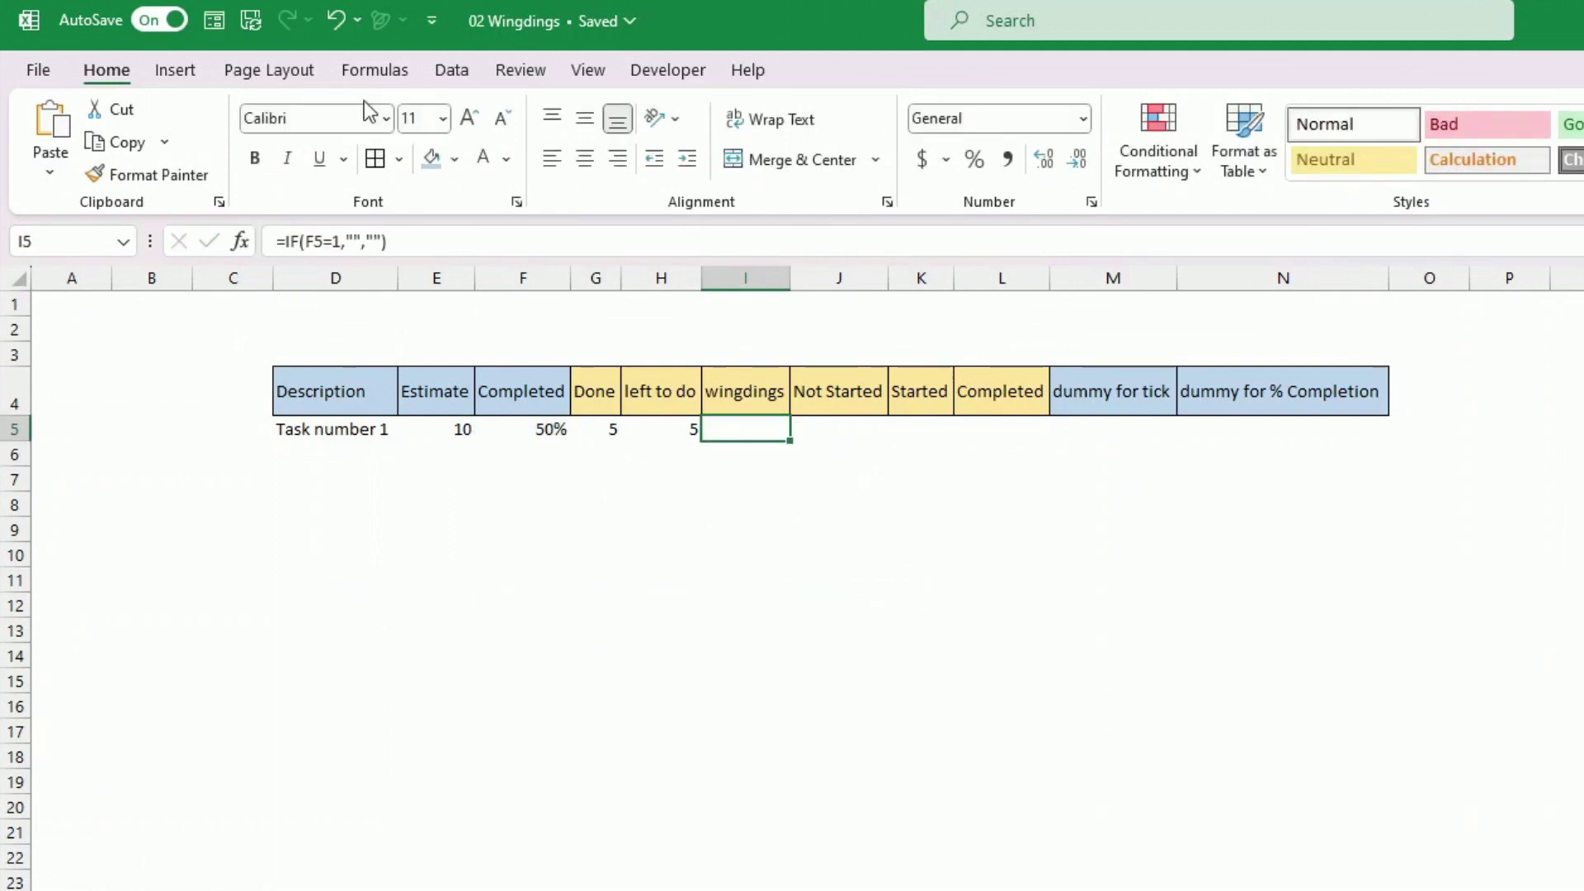
# Step: Insert the Wingdings tick character ü into the I5 formula so it reads =IF(F5=1,"ü","")
pyautogui.click(182, 74)
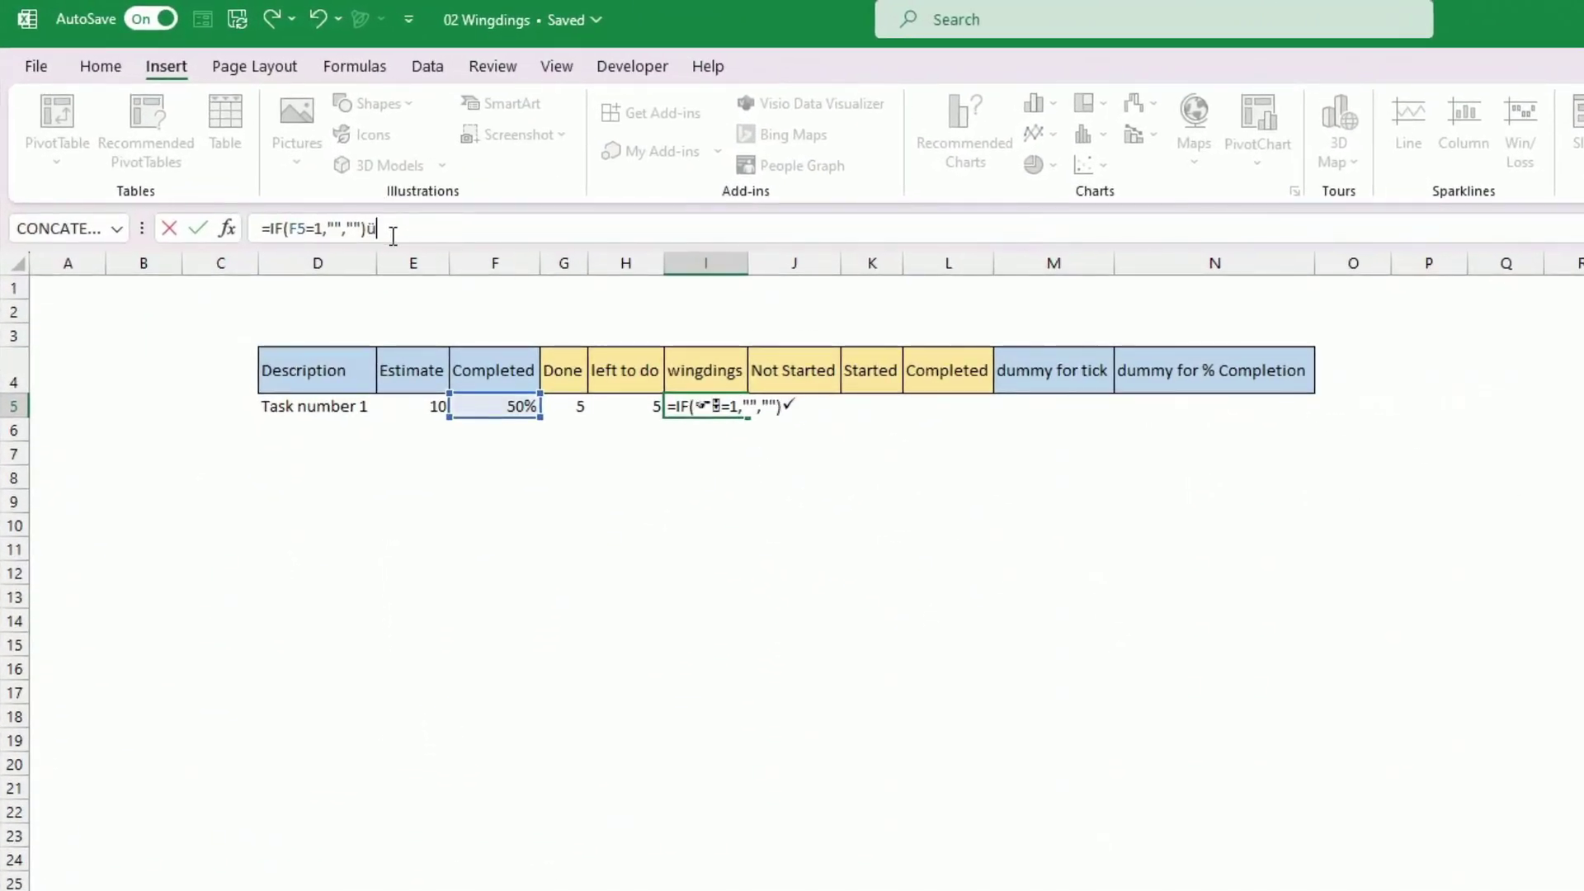
pyautogui.press('BackSpace')
pyautogui.click(337, 228)
pyautogui.write('ü')
pyautogui.press('Return')
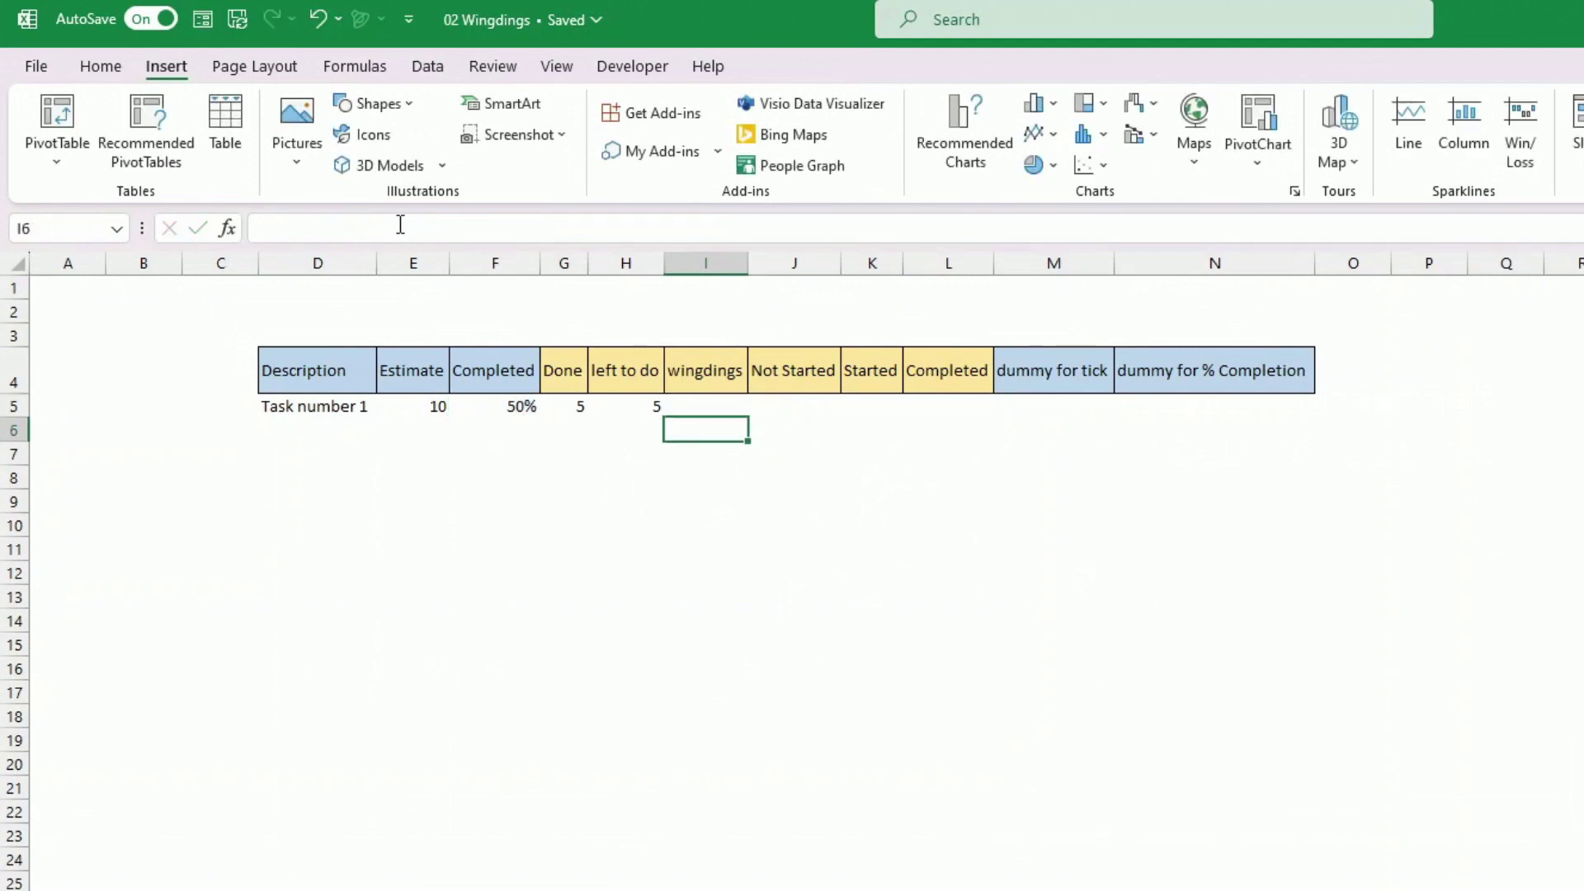
pyautogui.click(697, 405)
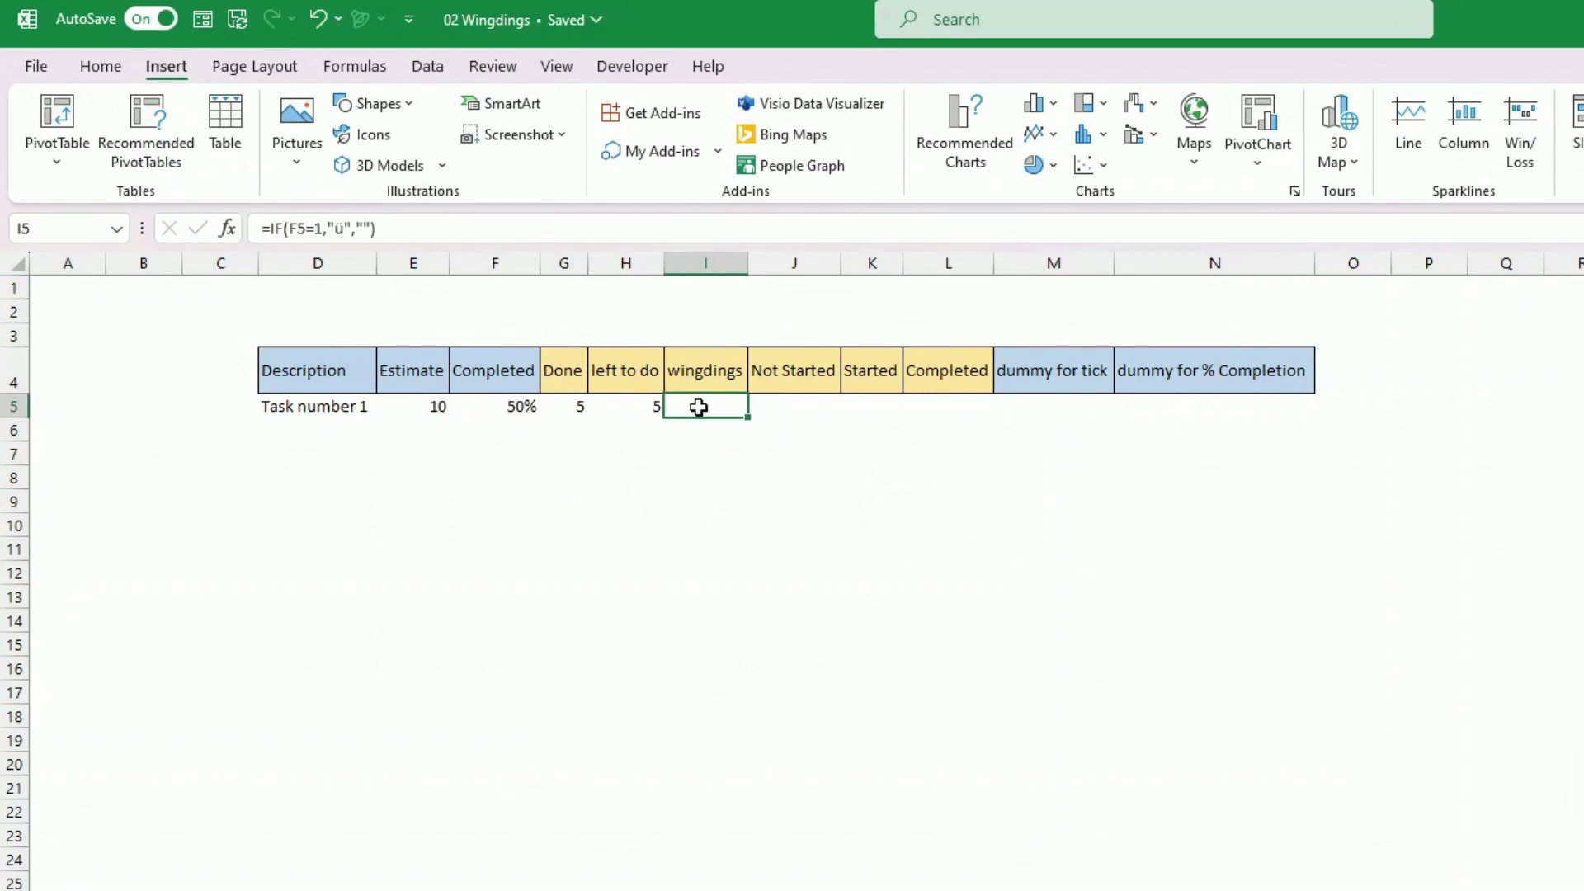
pyautogui.doubleClick(698, 407)
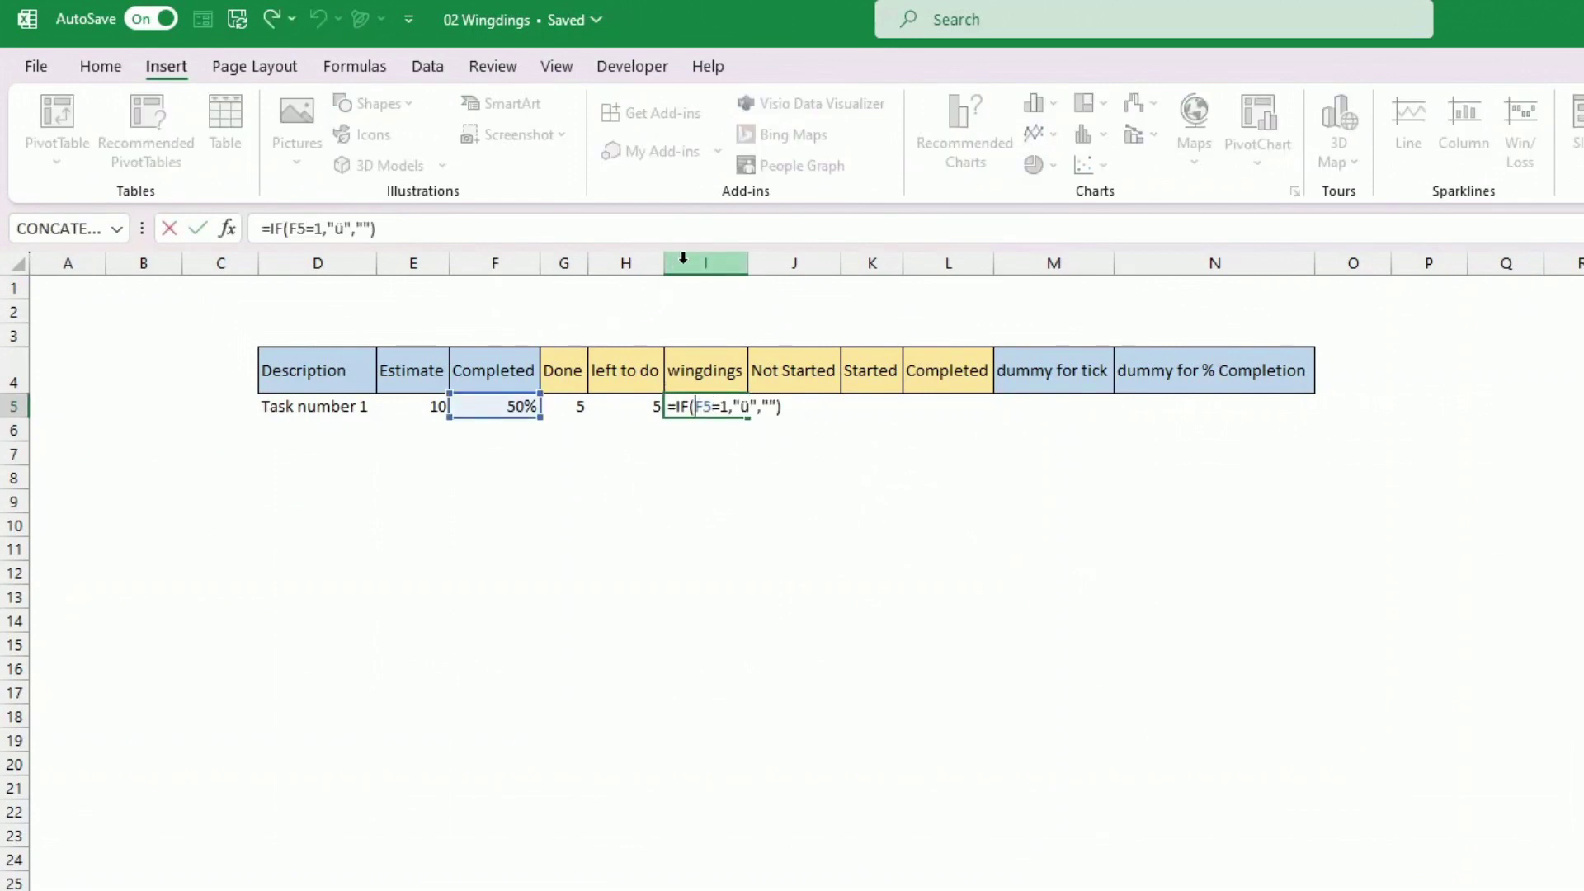
pyautogui.press('Return')
# Step: Set the first task's Completed value in F5 to 100% and return to the wingdings cell I5
pyautogui.press('Up')
pyautogui.press('Left')
pyautogui.press('Left')
pyautogui.press('Left')
pyautogui.write('100')
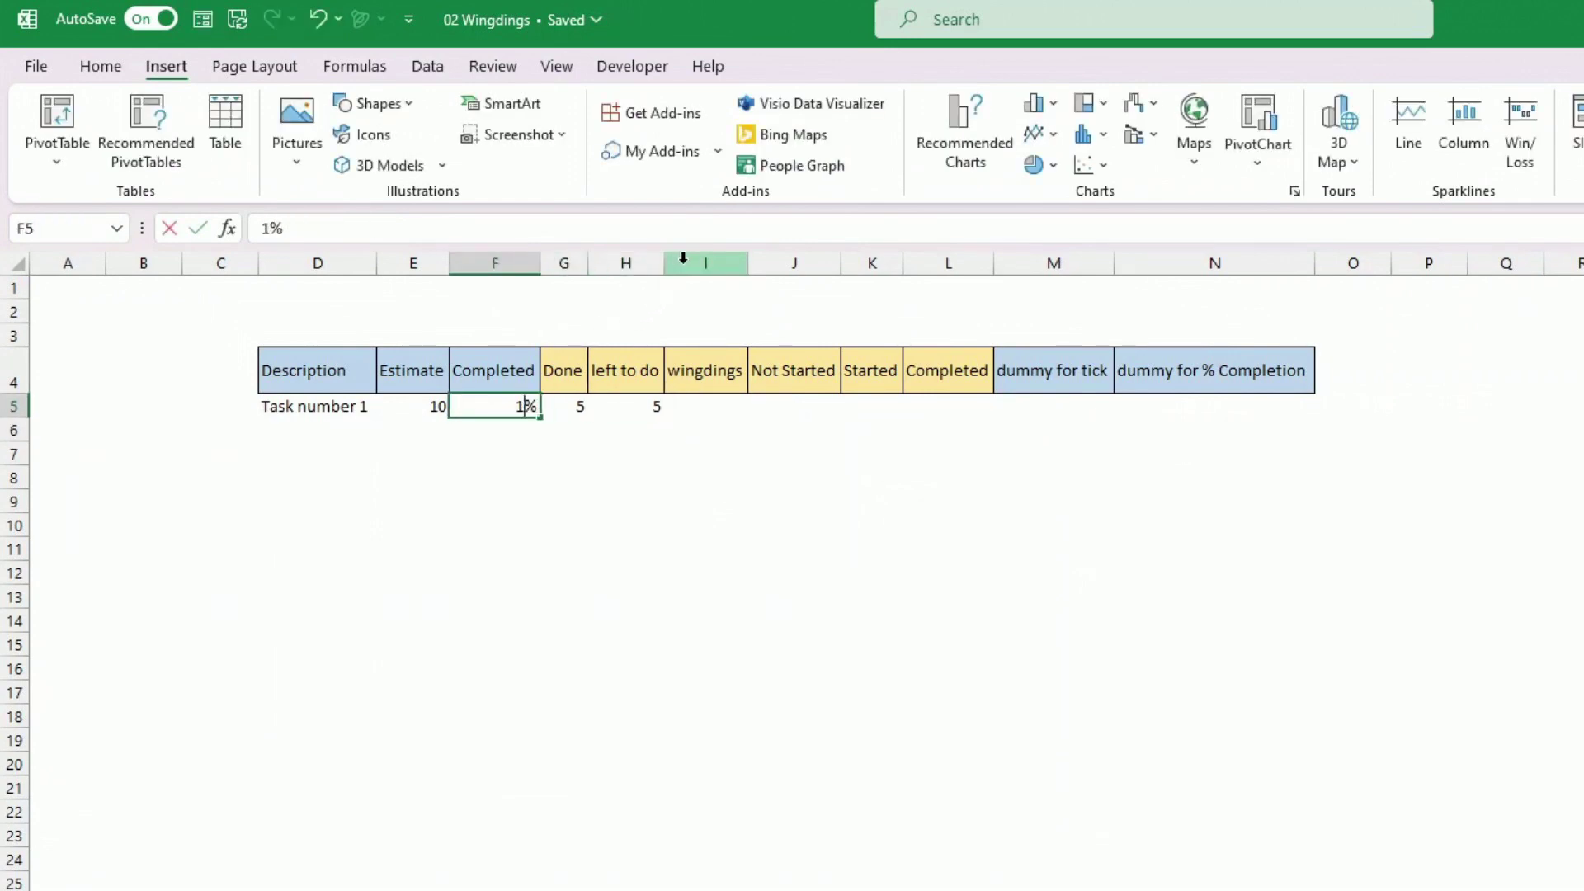
pyautogui.press('Return')
pyautogui.press('Up')
pyautogui.press('Right')
pyautogui.press('Right')
pyautogui.press('Right')
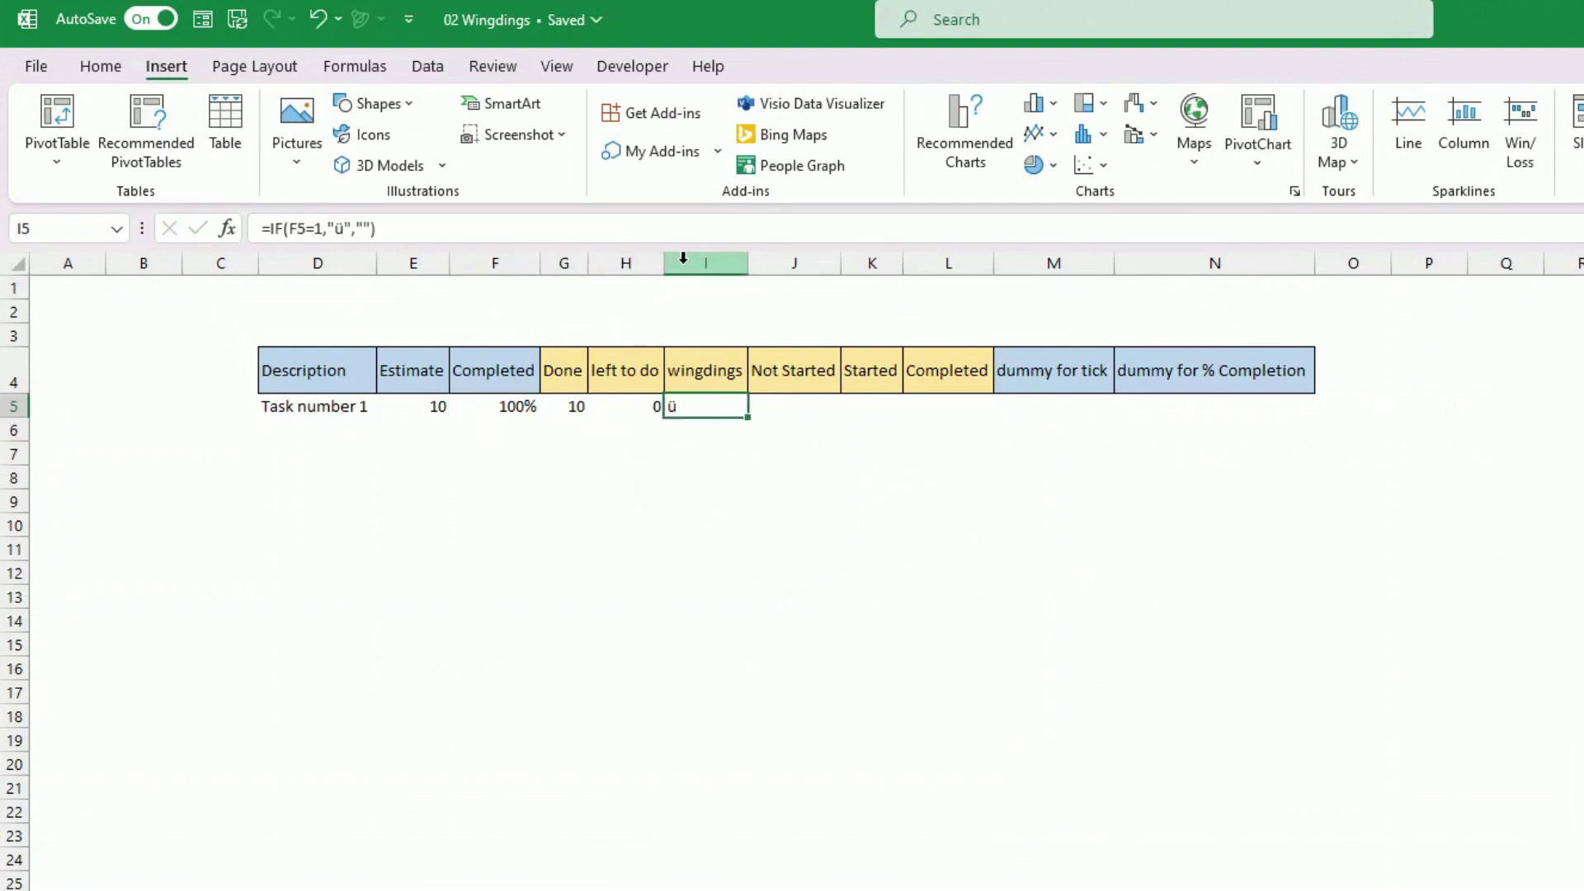
# Step: Change the font of cells I5:I15 in the wingdings column to Wingdings
pyautogui.moveTo(704, 410); pyautogui.dragTo(690, 652)
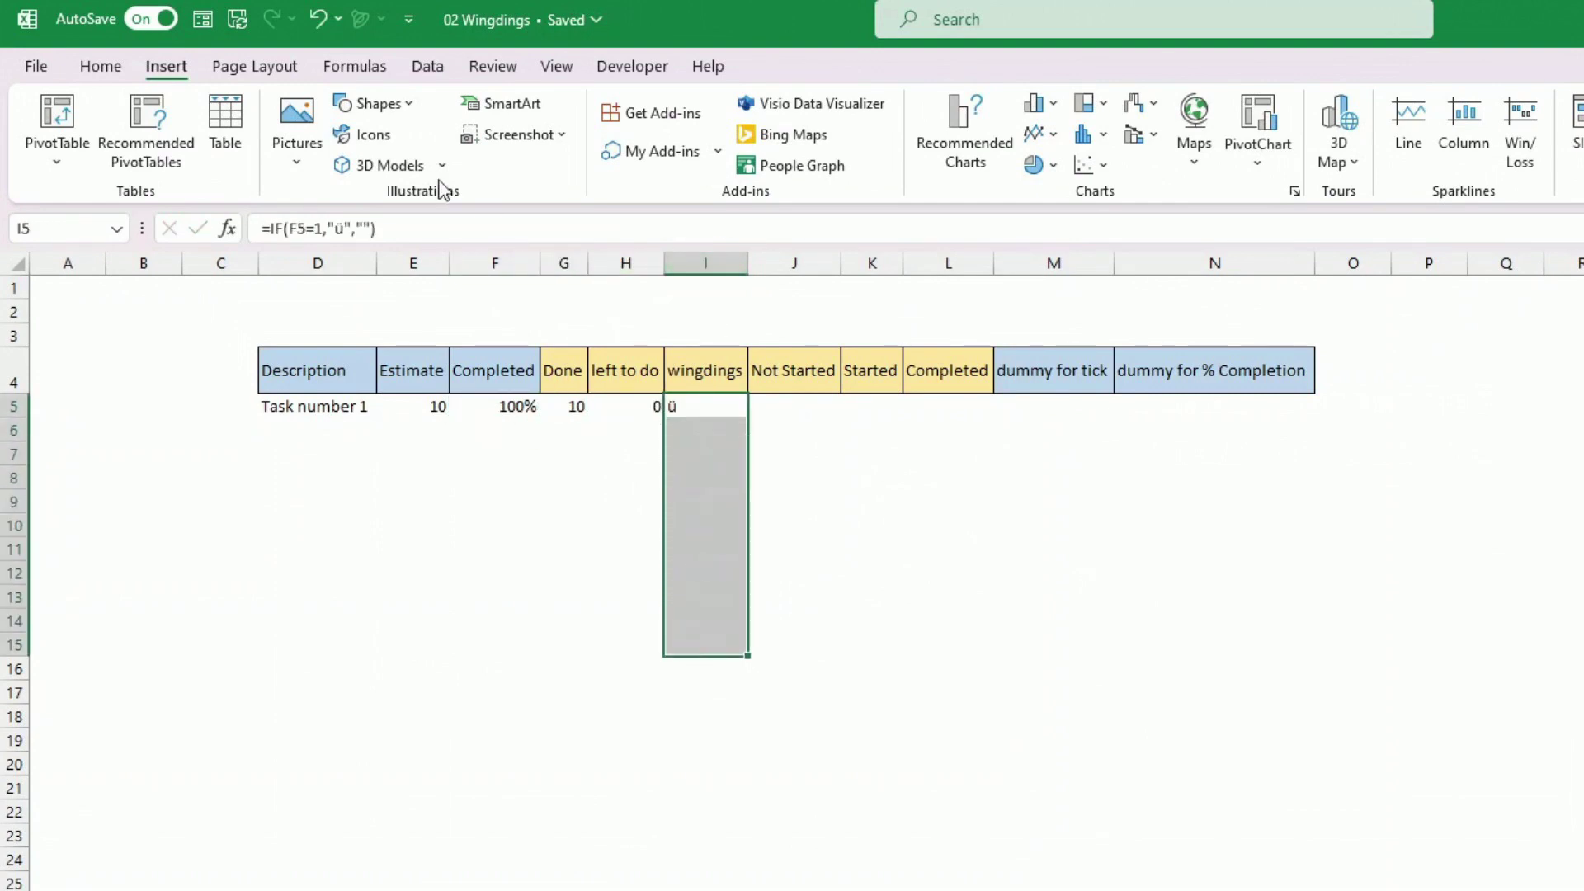
pyautogui.click(97, 70)
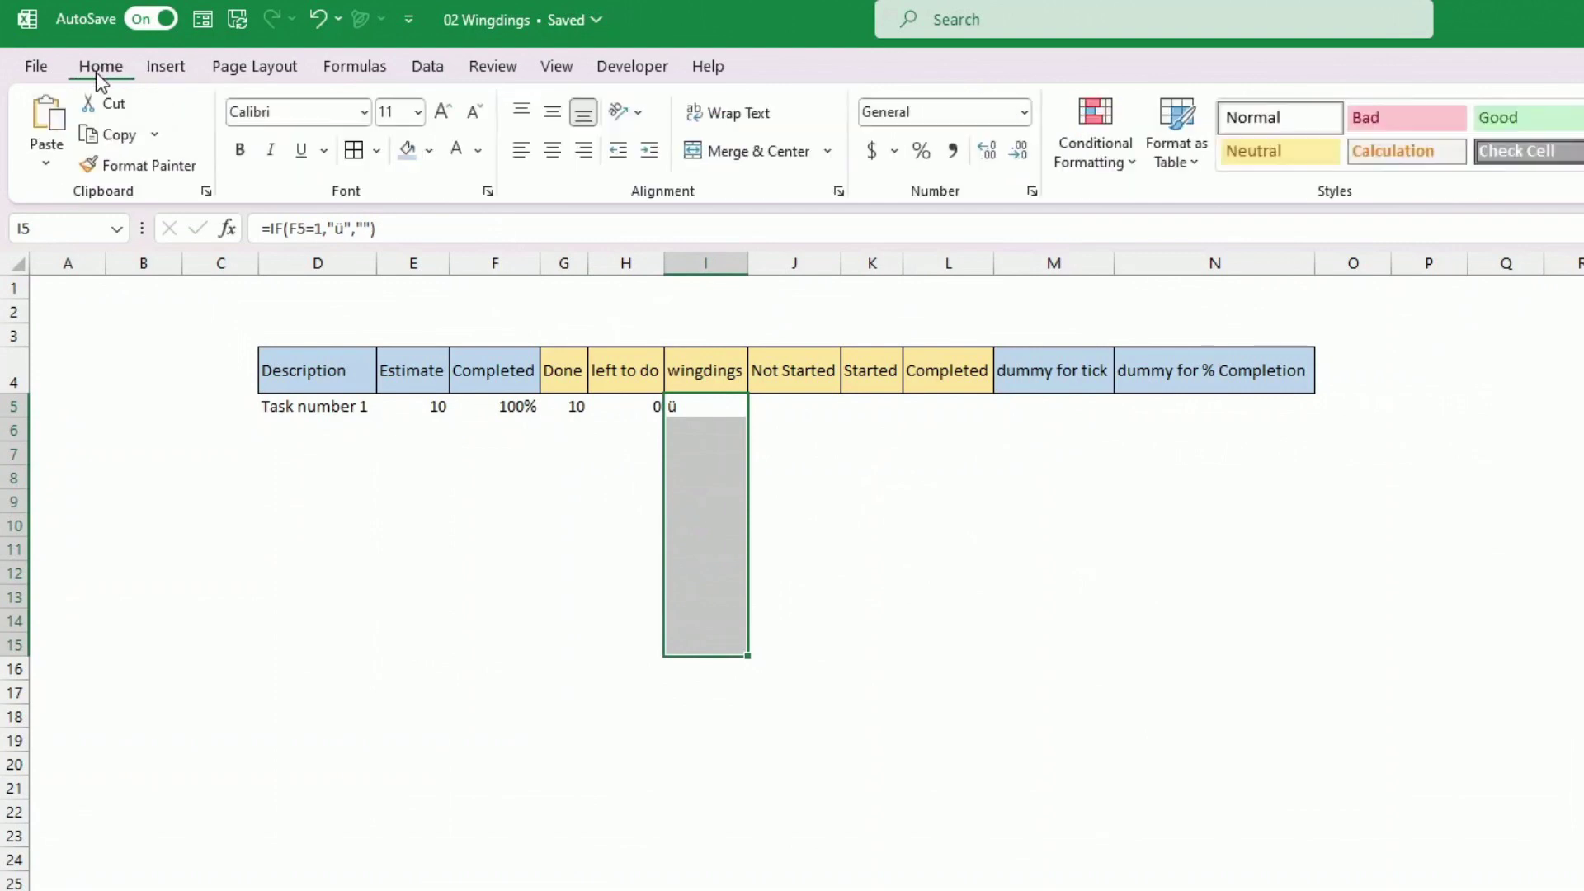
pyautogui.click(368, 120)
pyautogui.write('Wingdings')
pyautogui.press('Return')
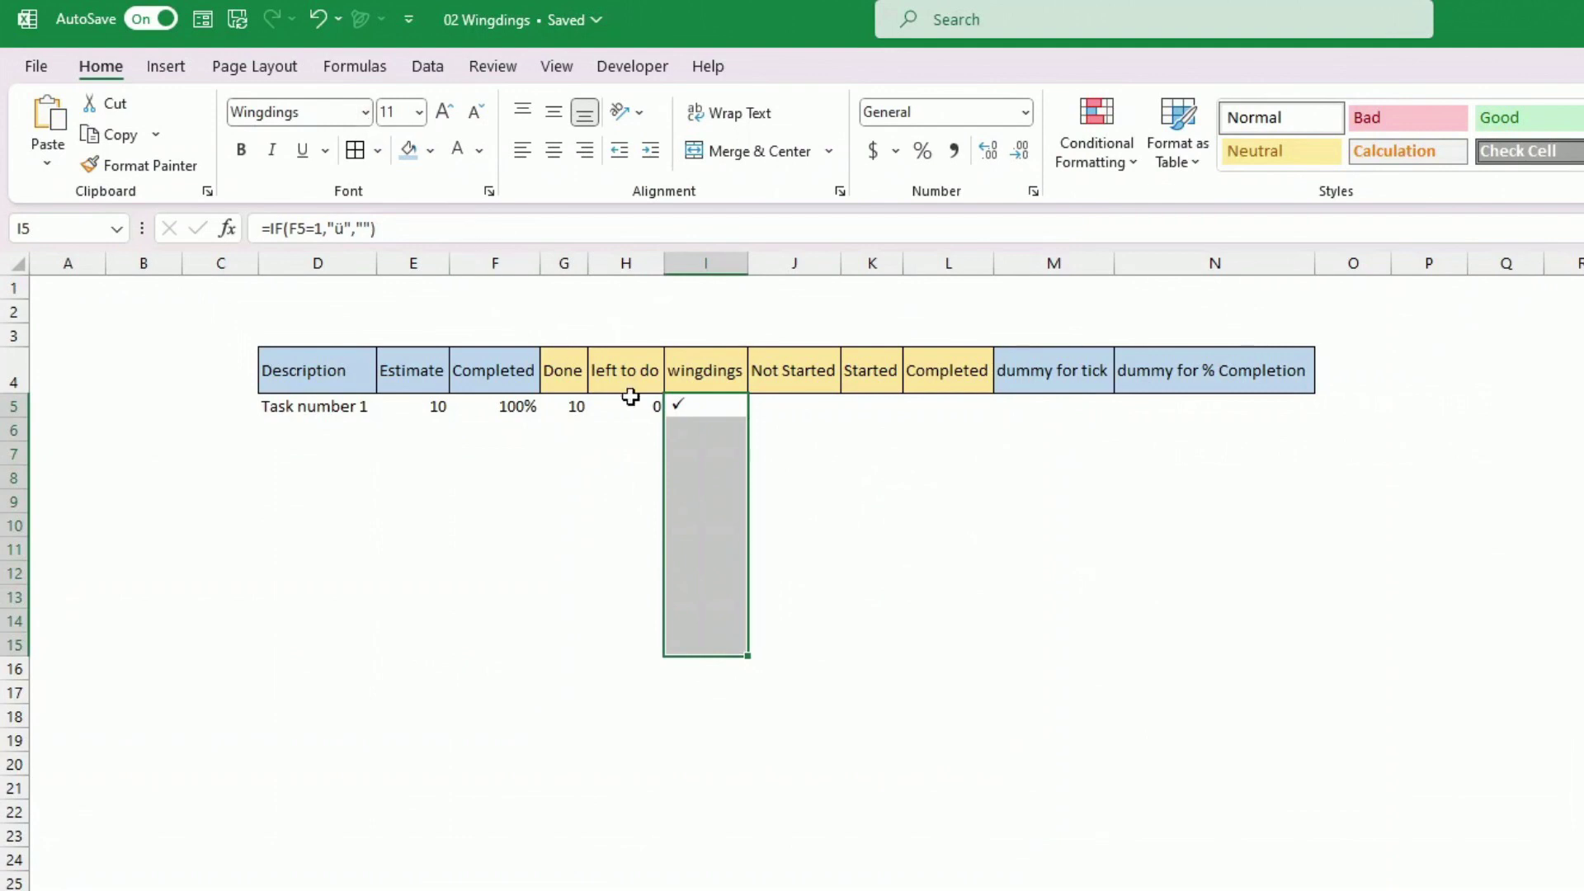
pyautogui.click(713, 408)
# Step: Enter the Not Started formula =IF(F5=0,1,0) in J5
pyautogui.click(794, 404)
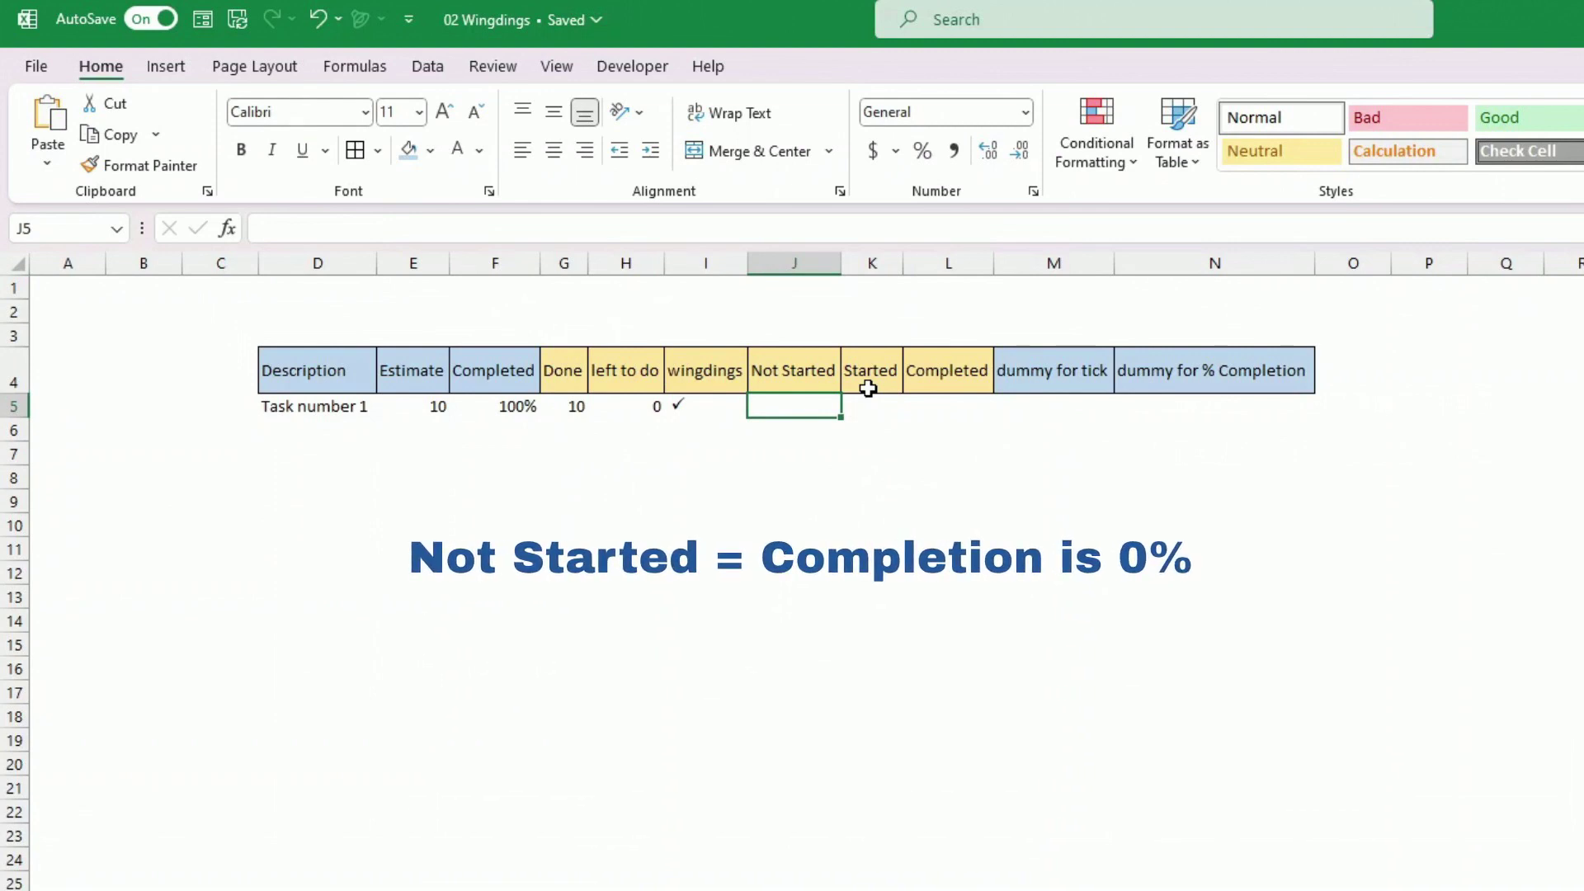
pyautogui.write('=if(')
pyautogui.press('Left')
pyautogui.press('Left')
pyautogui.press('Left')
pyautogui.press('Left')
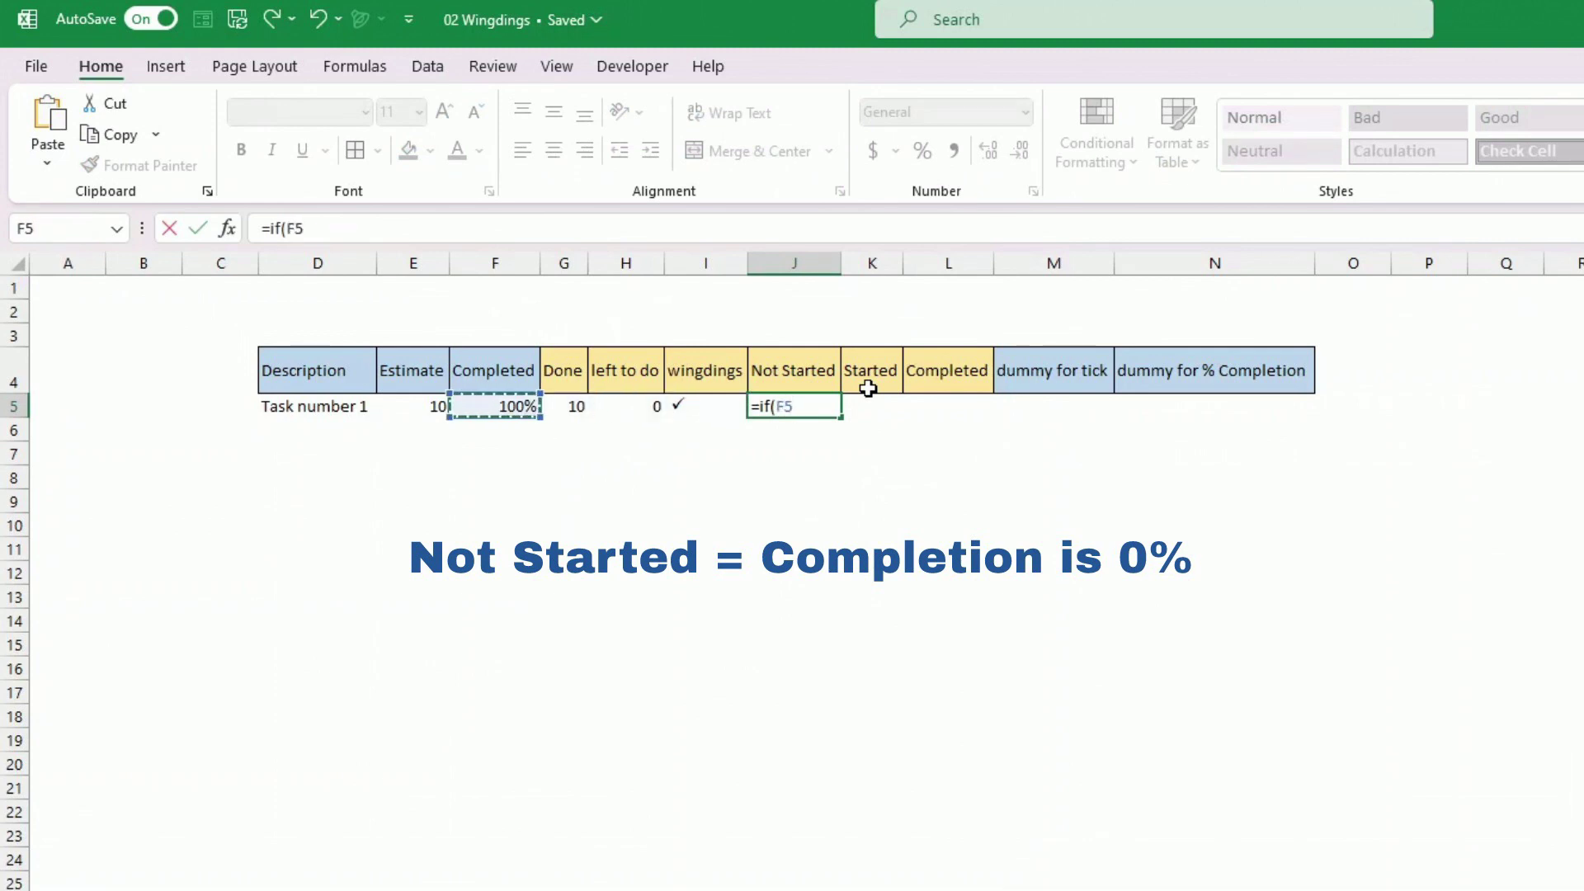
pyautogui.write('=0,1,0)')
pyautogui.hotkey('ctrl', 'Return')
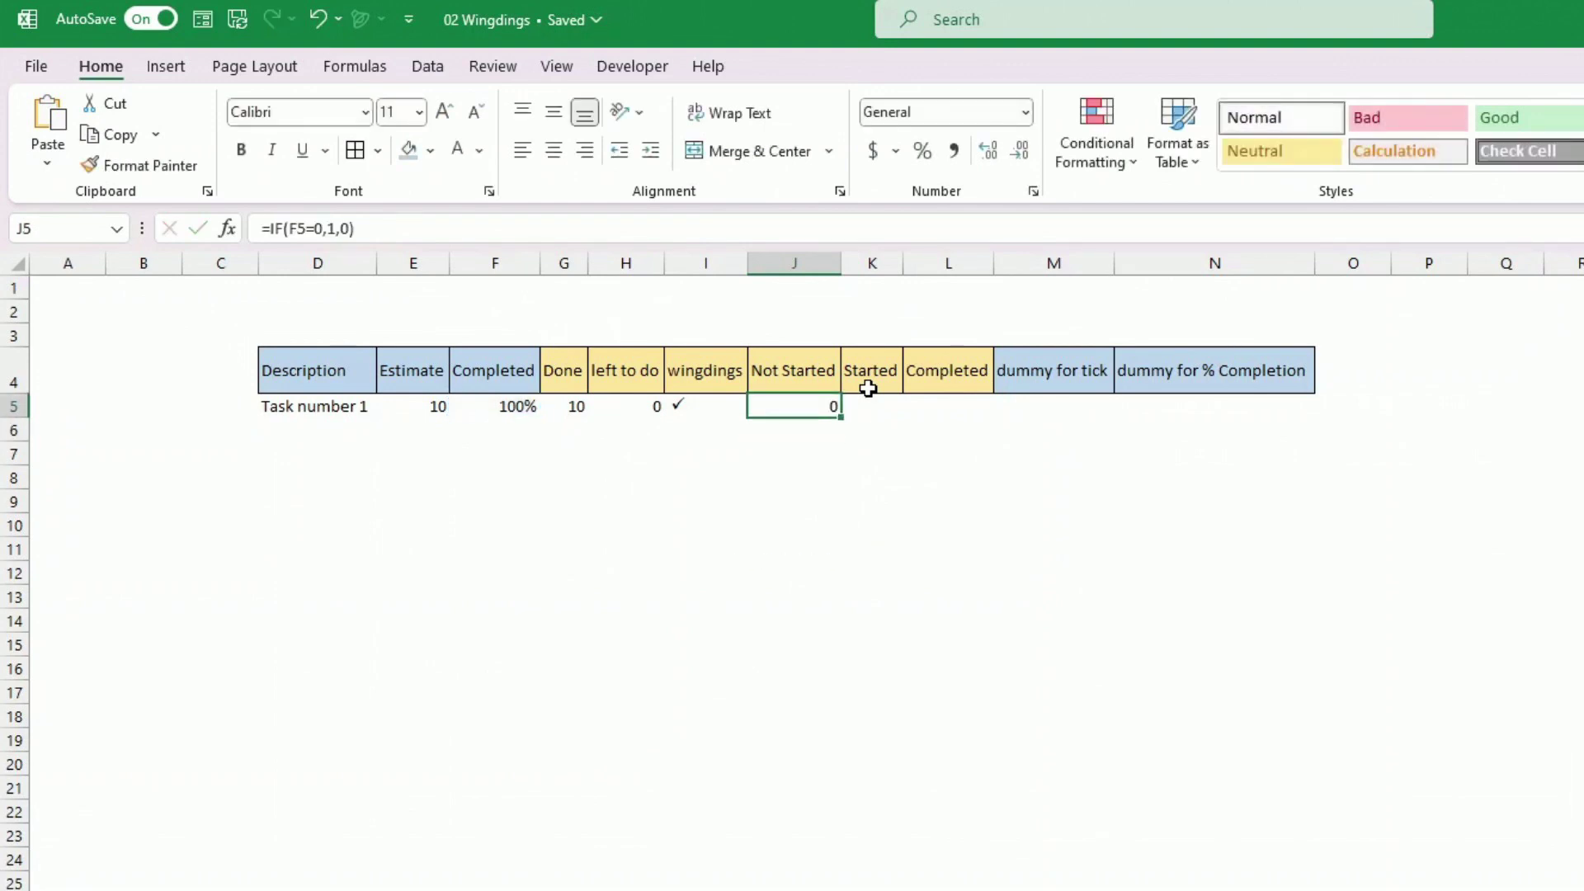
# Step: Enter the Started formula =IF(AND(F5>0,F5<1),1,0) in K5
pyautogui.press('Right')
pyautogui.write('=if(AND(')
pyautogui.press('Left')
pyautogui.press('Left')
pyautogui.press('Left')
pyautogui.press('Left')
pyautogui.press('Left')
pyautogui.write('>0')
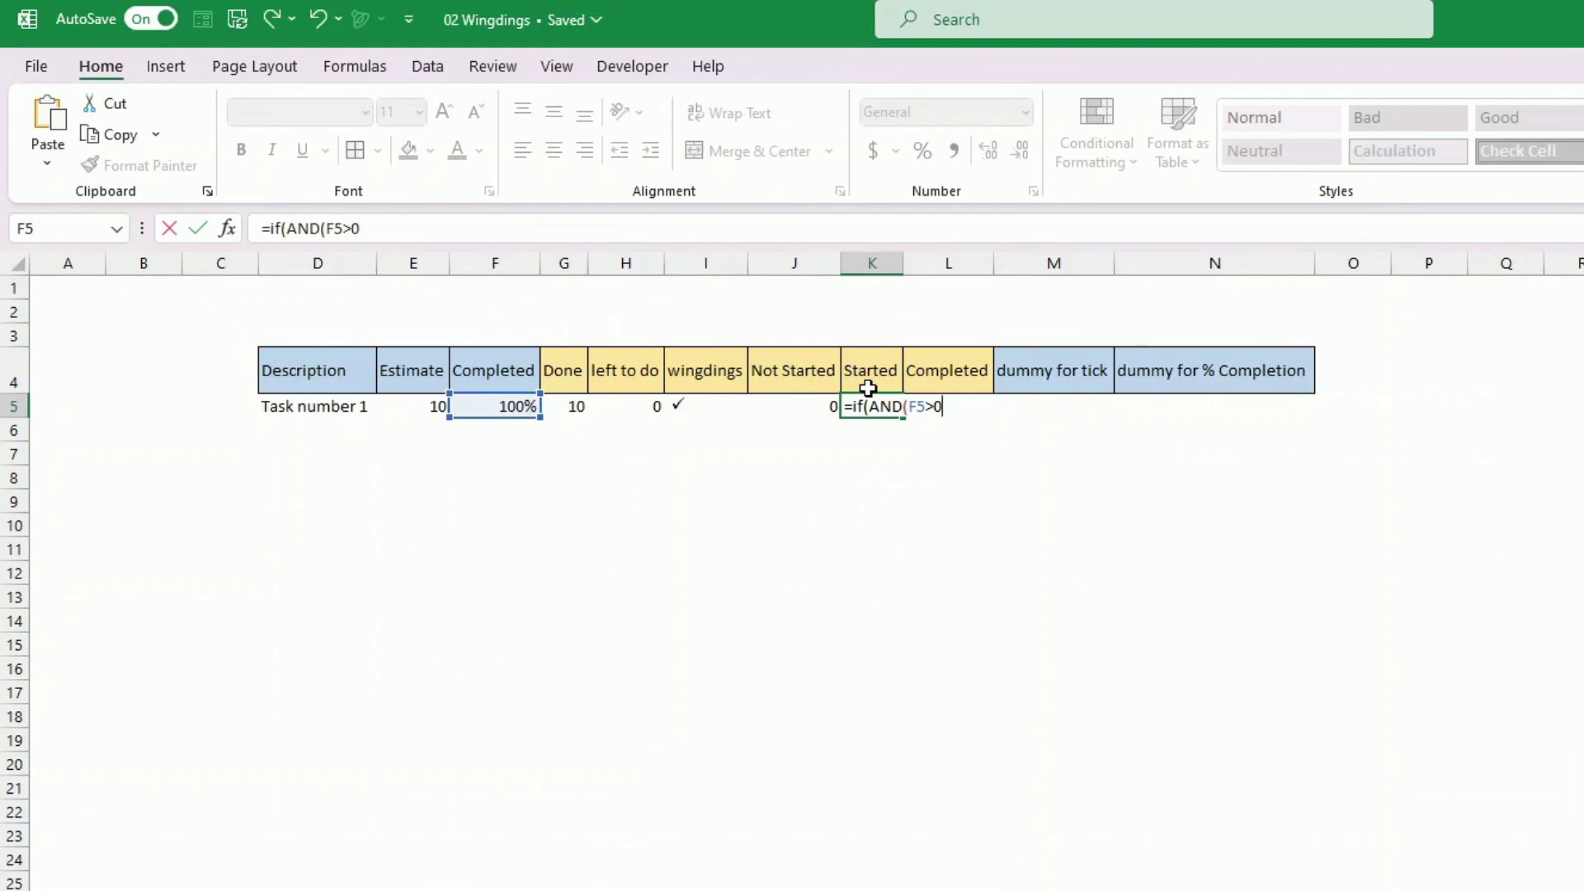
pyautogui.write(',')
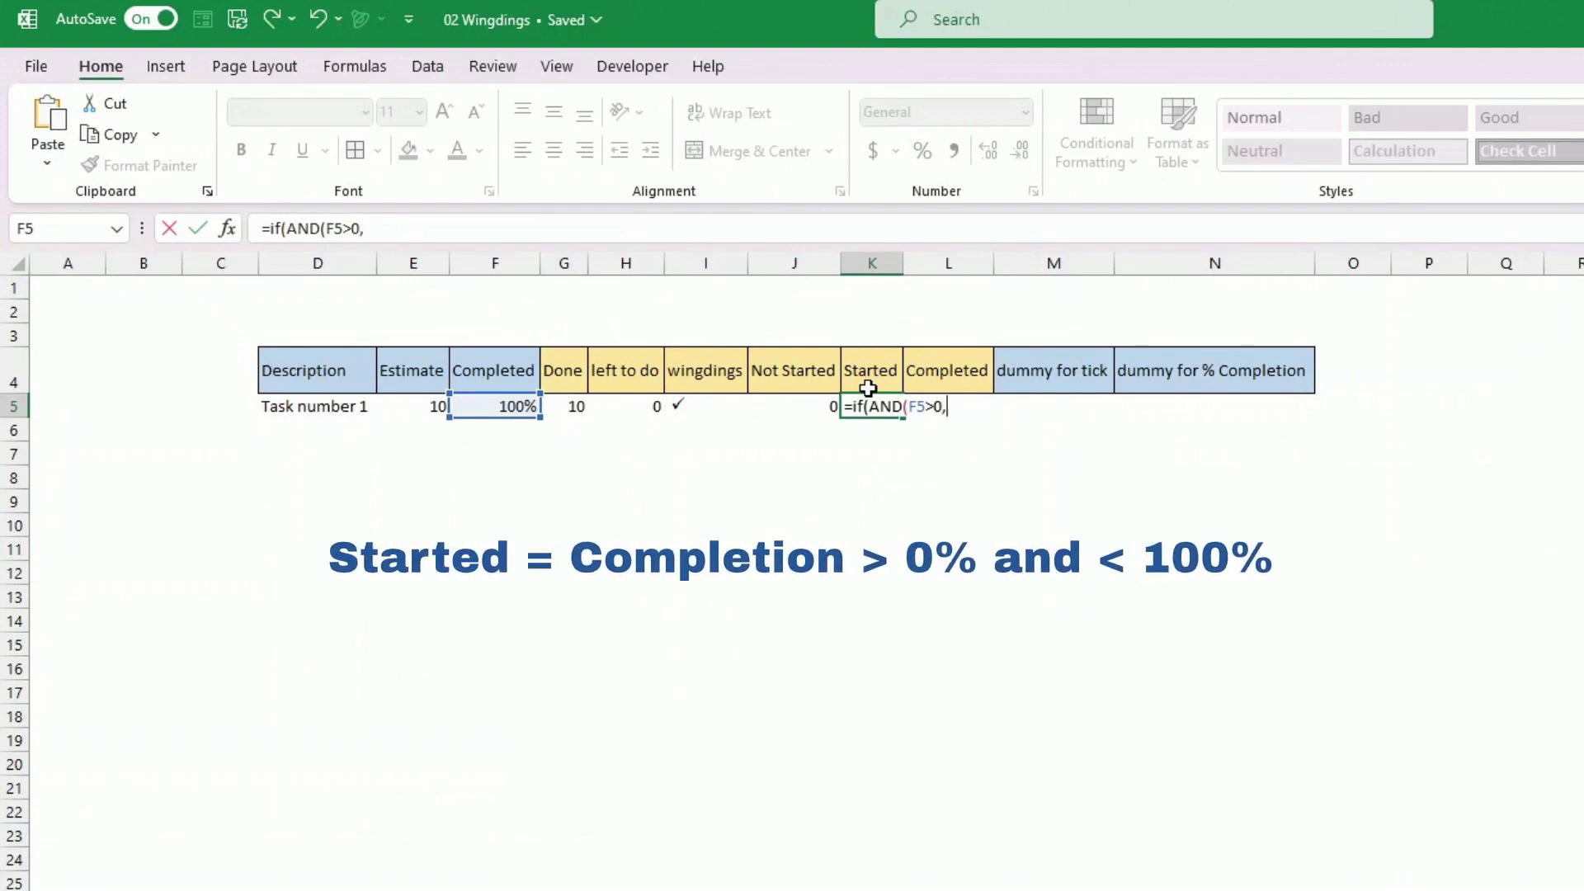
pyautogui.write('F5<')
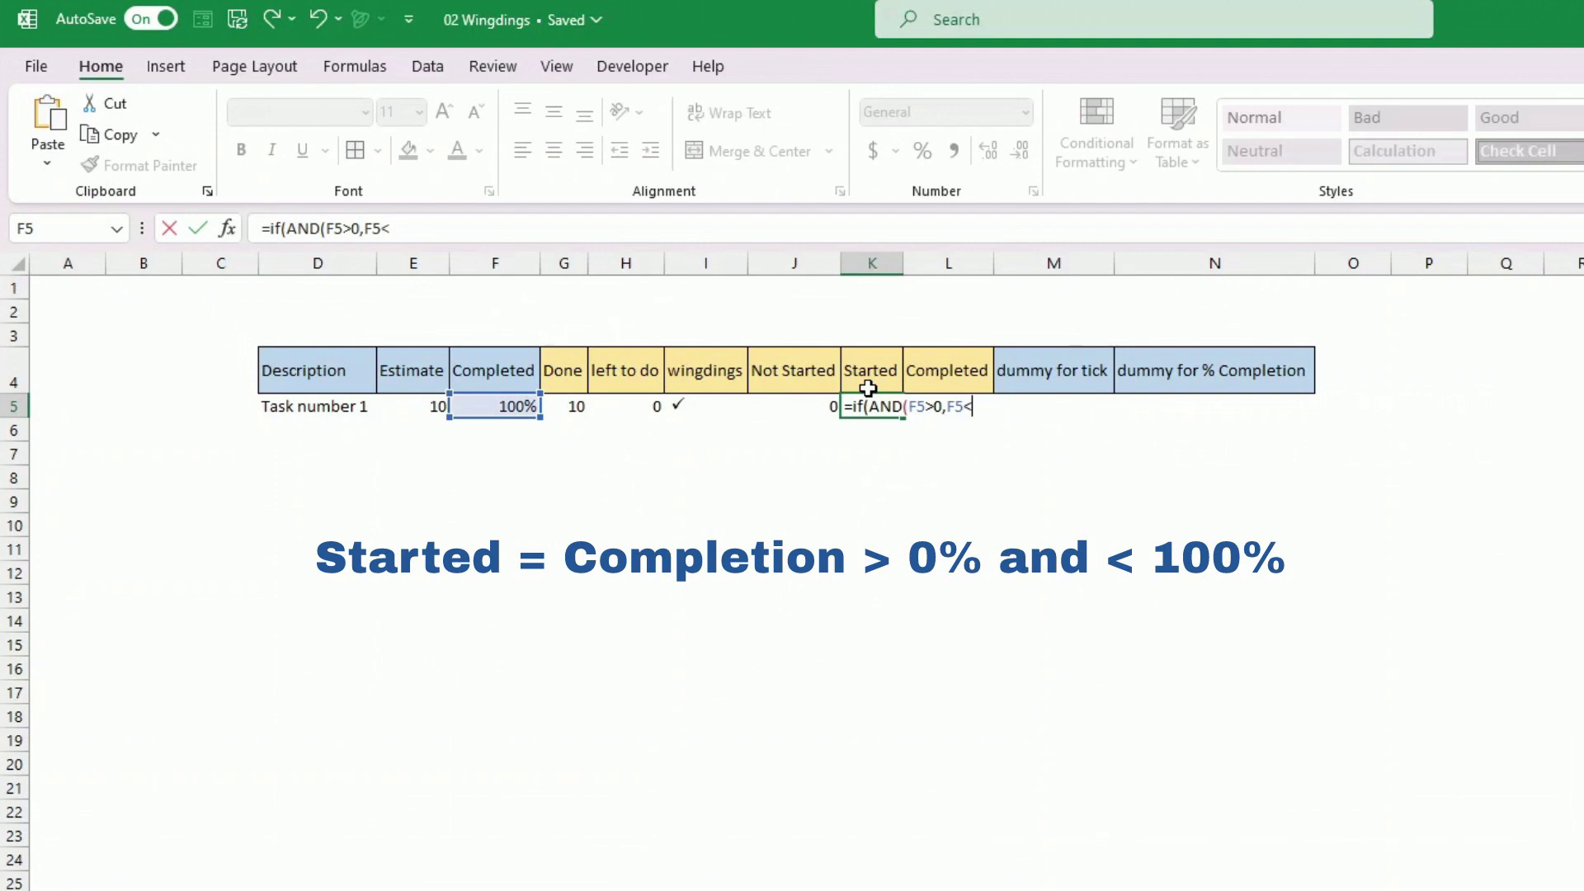
pyautogui.write('1),1,0')
pyautogui.press('Return')
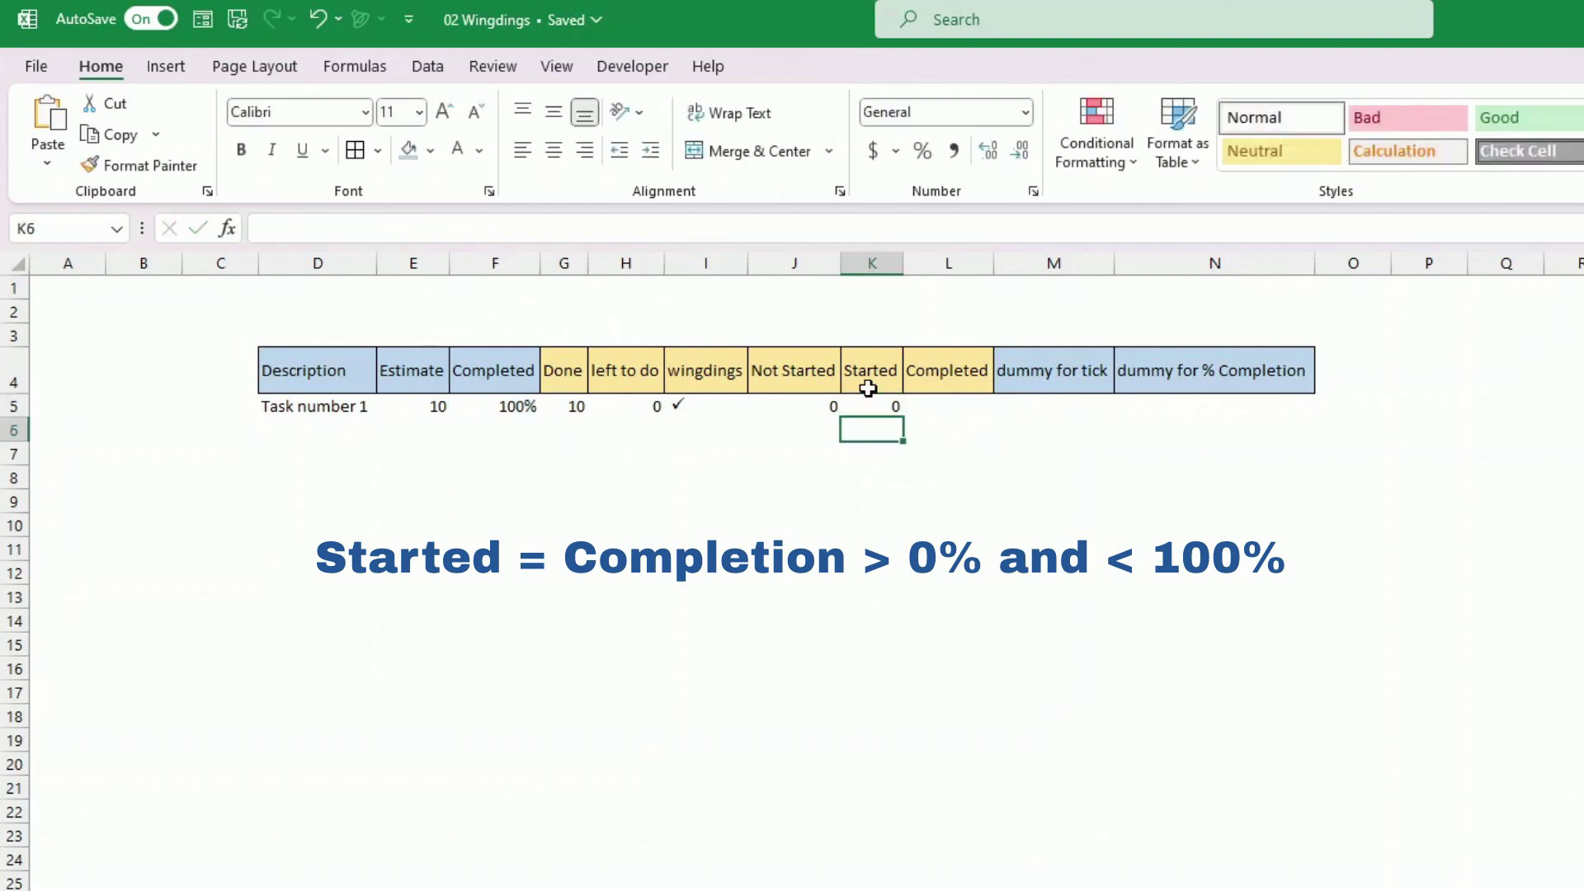
pyautogui.press('Up')
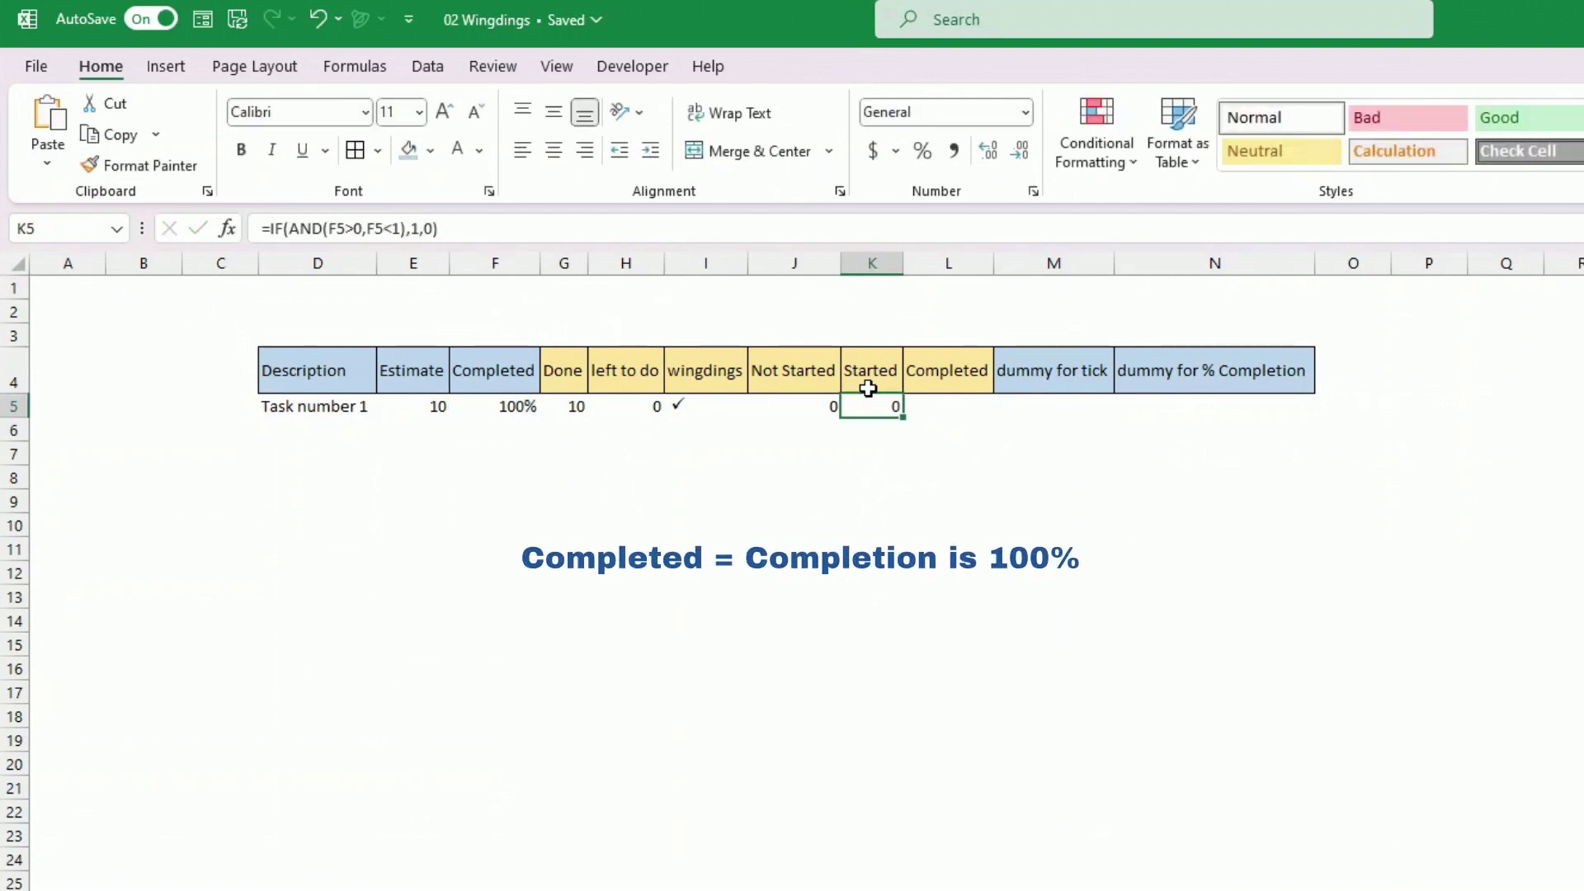
pyautogui.hotkey('ctrl', 'c')
pyautogui.press('Right')
pyautogui.hotkey('ctrl', 'v')
pyautogui.press('Delete')
# Step: Enter the Completed status formula =IF(F5=1,1,0) in L5
pyautogui.write('=')
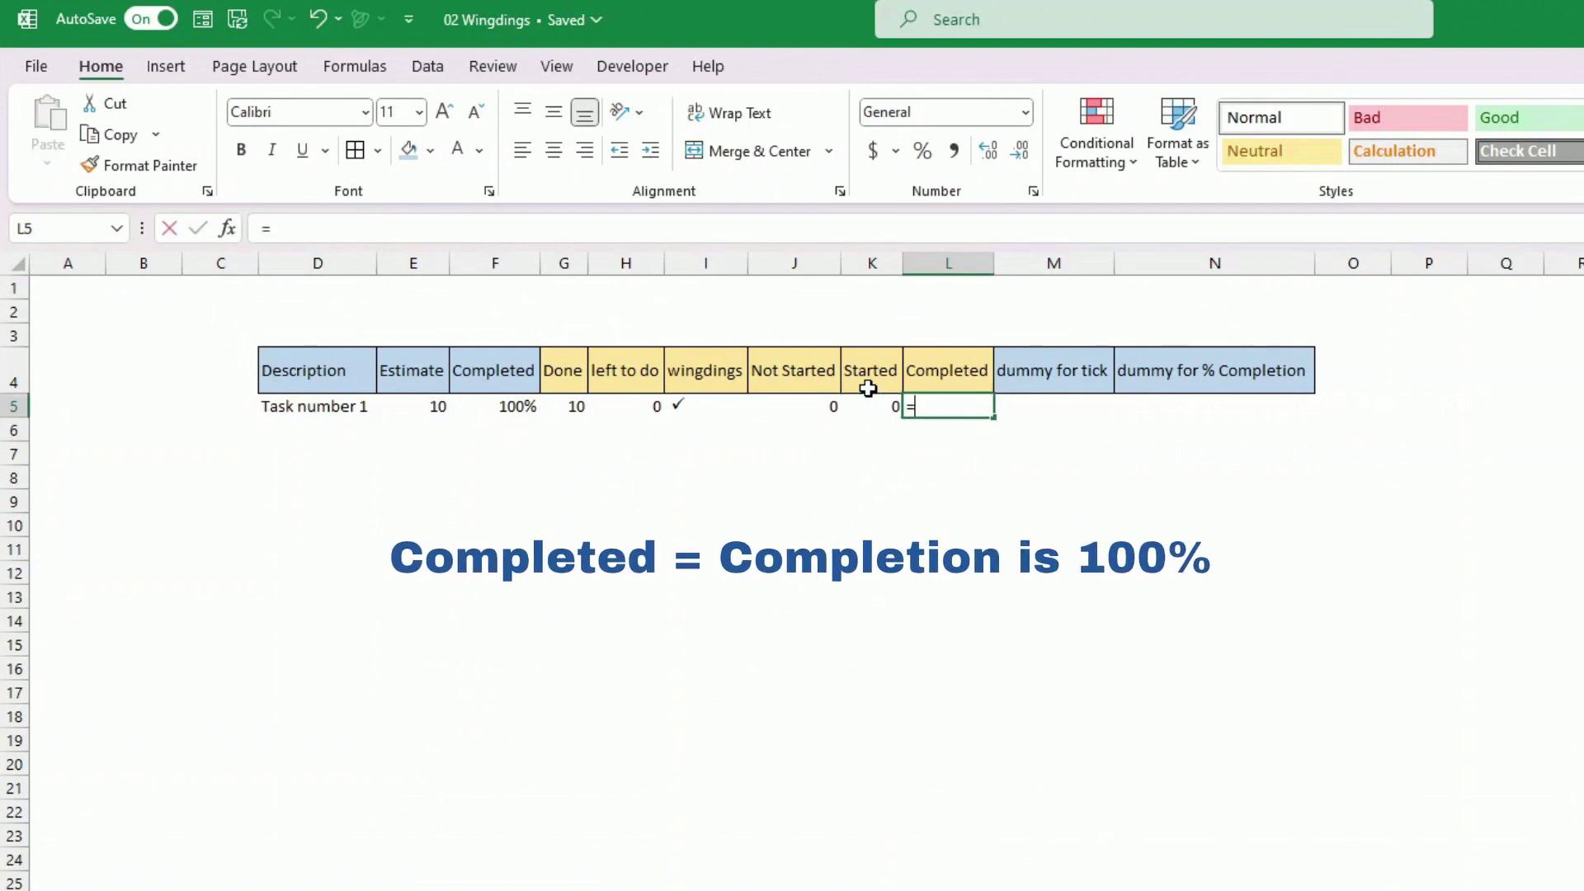
pyautogui.write('if(')
pyautogui.press('Left')
pyautogui.press('Left')
pyautogui.press('Left')
pyautogui.press('Left')
pyautogui.press('Left')
pyautogui.press('Left')
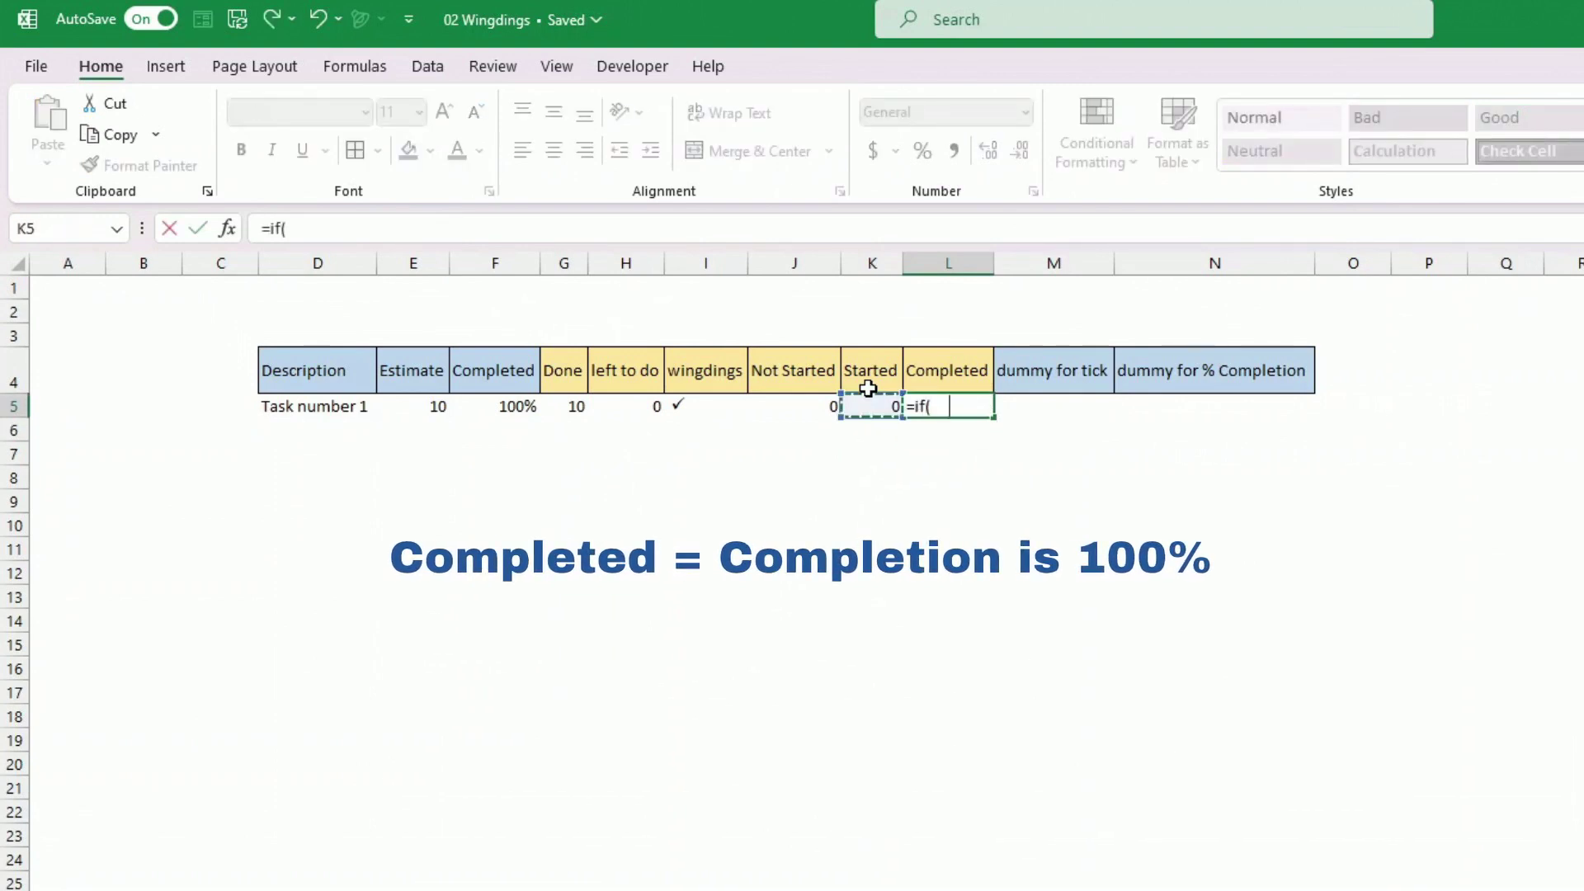
pyautogui.write('=')
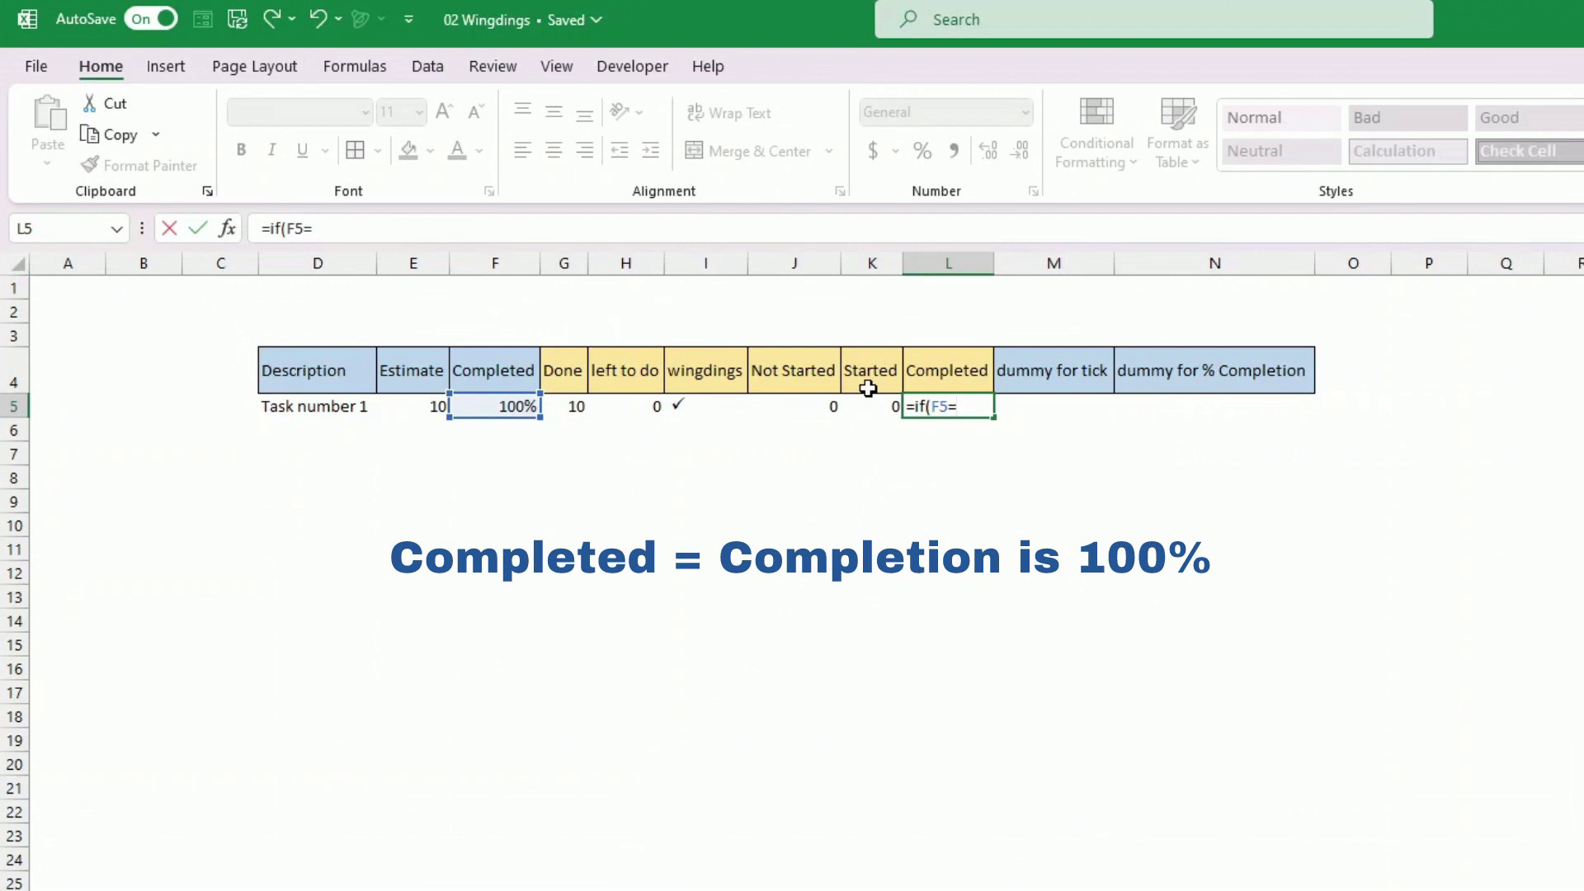
pyautogui.write('1,1,0')
pyautogui.press('Return')
pyautogui.press('Up')
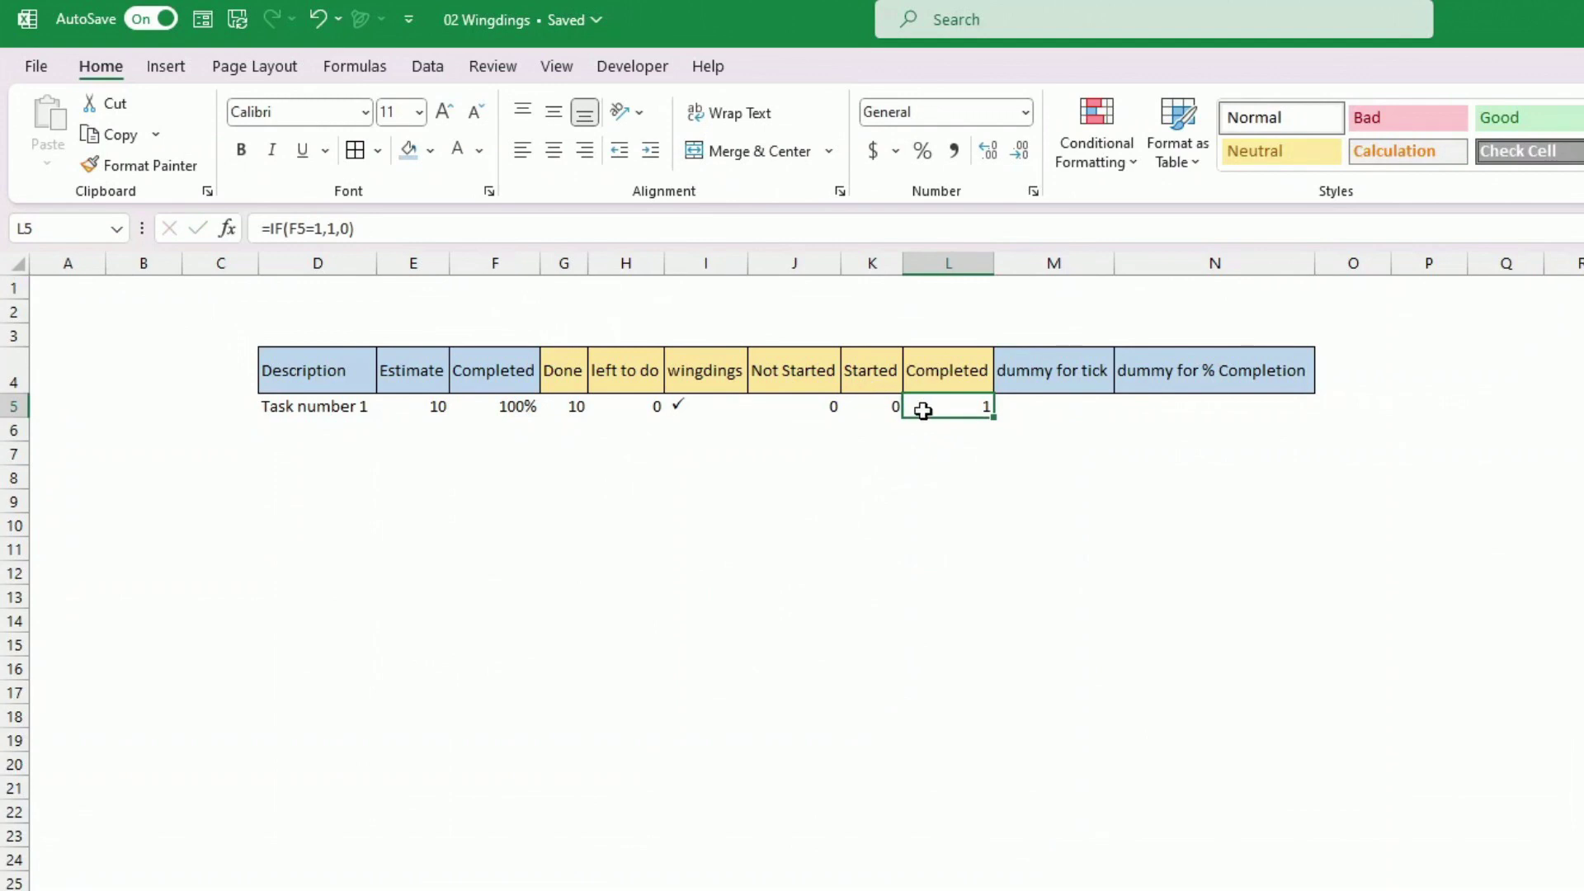
# Step: Enter 1 in the dummy for tick cell M5 and 4 in the dummy for % Completion cell N5
pyautogui.click(1003, 408)
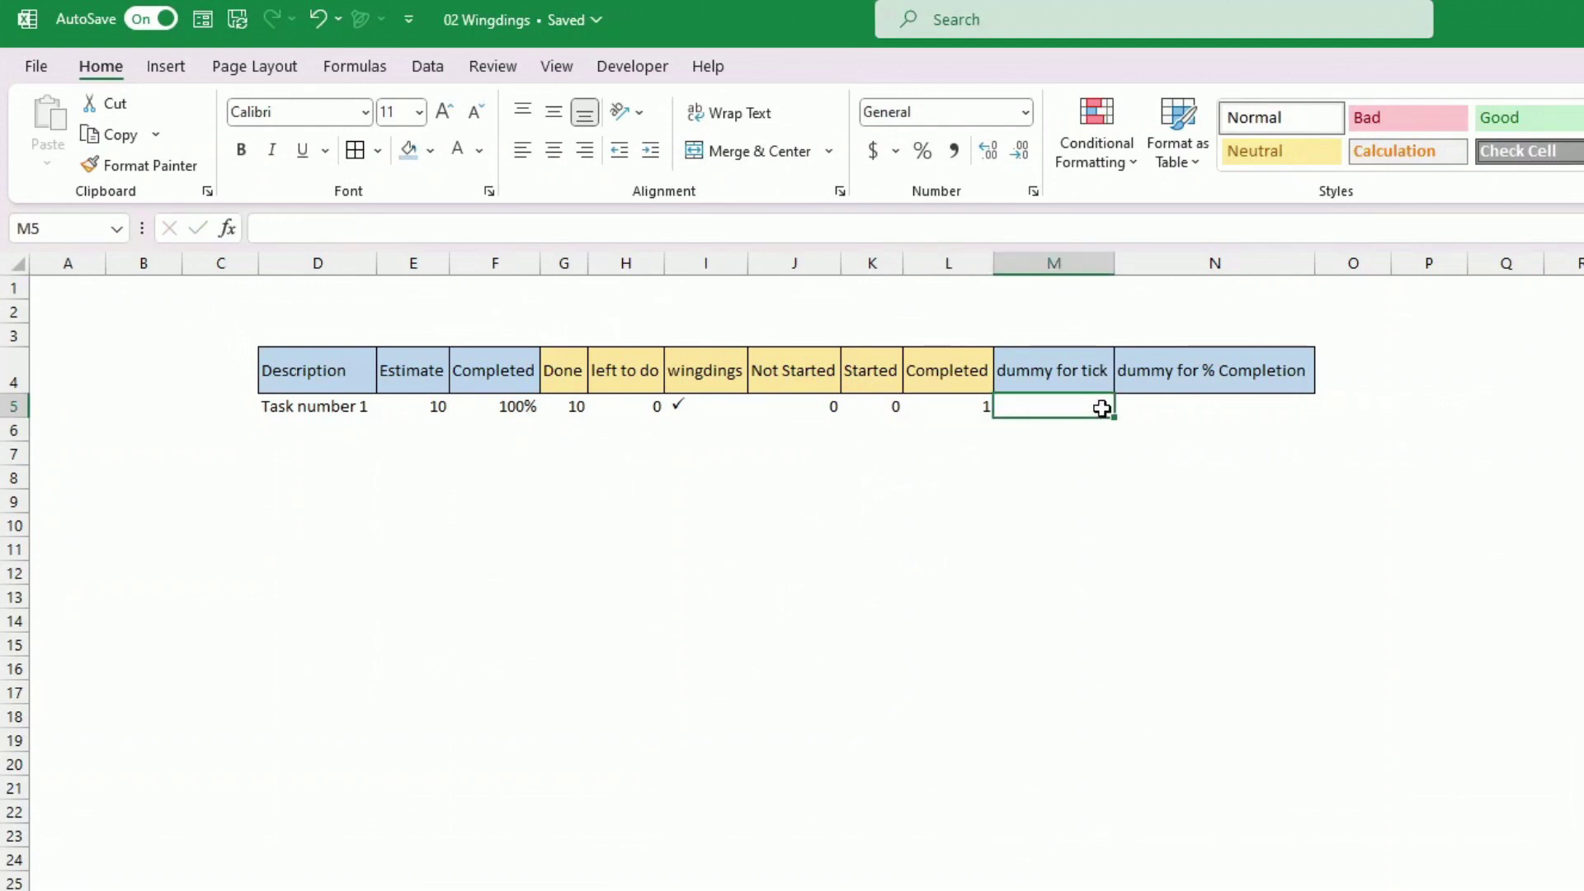
pyautogui.write('1')
pyautogui.press('Tab')
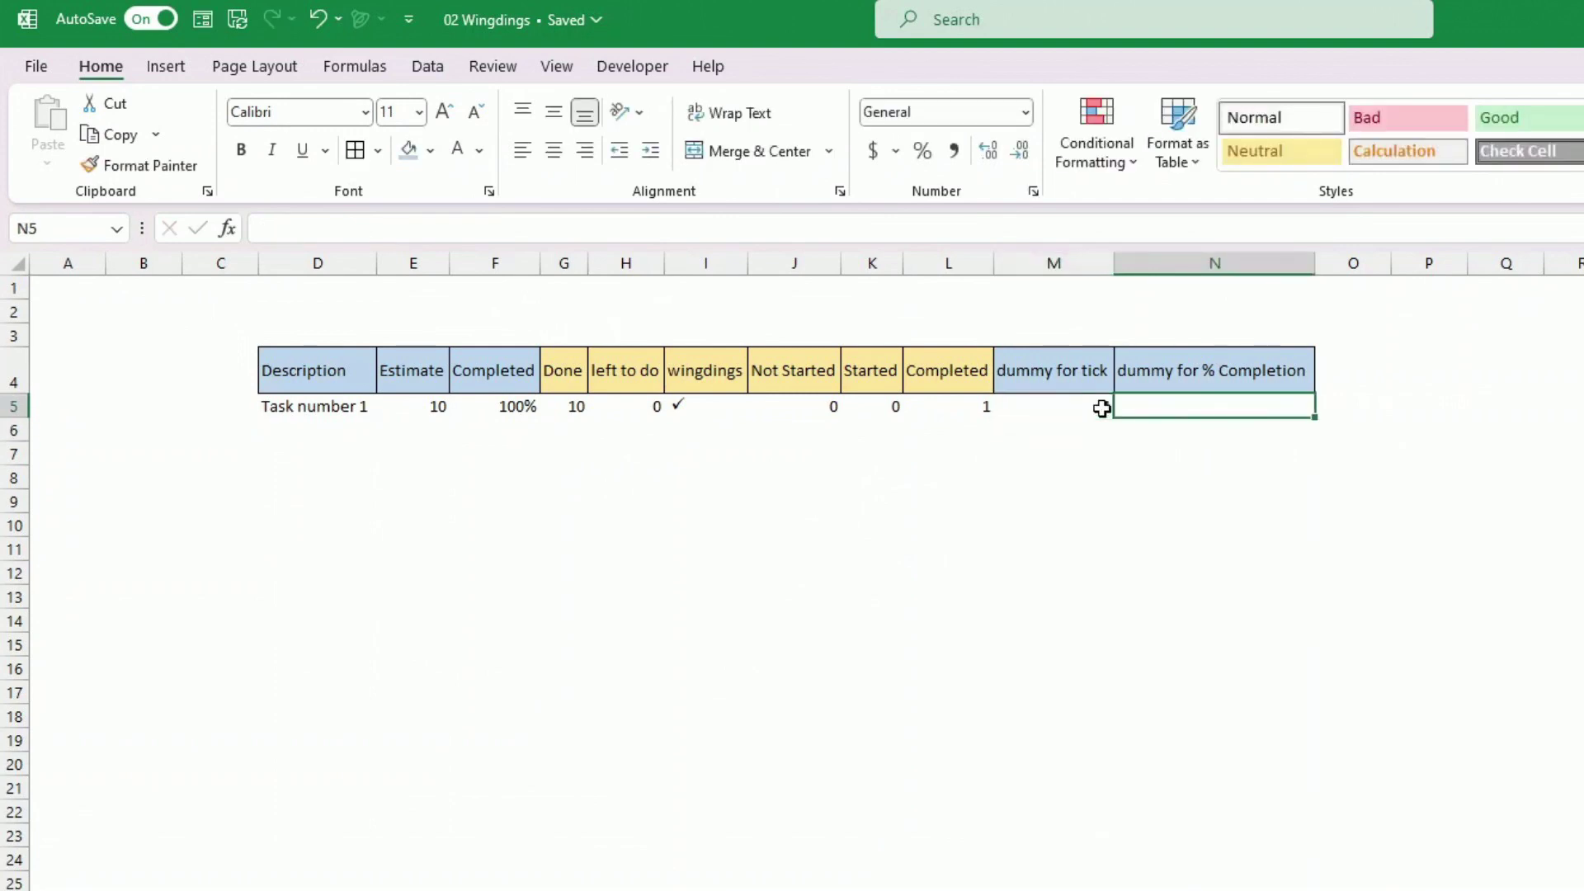
pyautogui.write('4')
pyautogui.press('Return')
pyautogui.click(1196, 532)
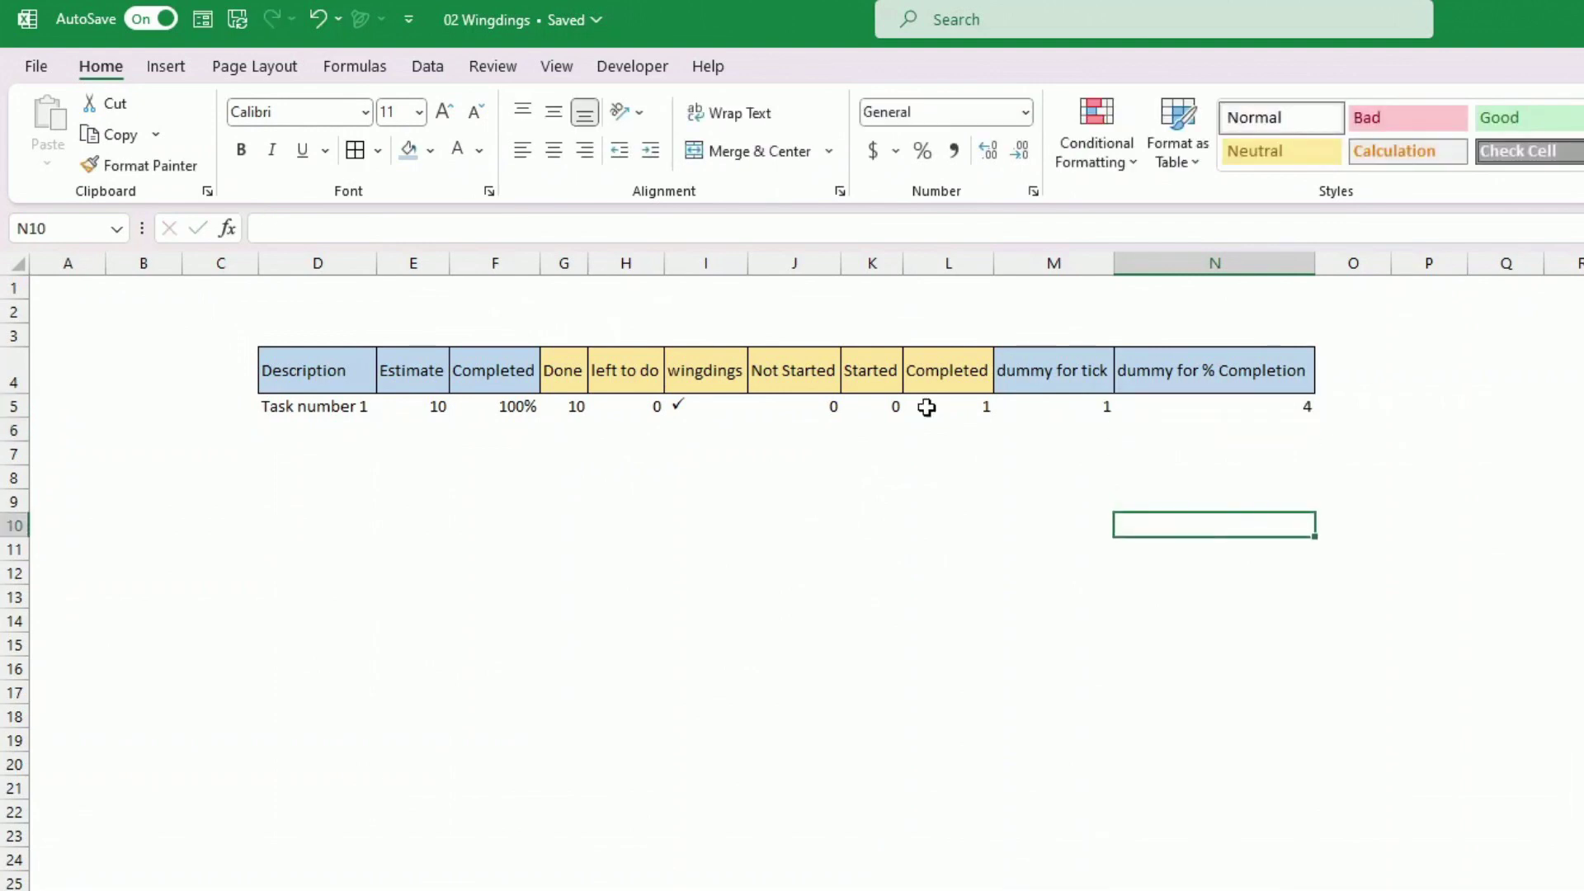
# Step: Fill the description in D5 down to Task number 10 and copy E5:N5 down to row 14
pyautogui.click(284, 405)
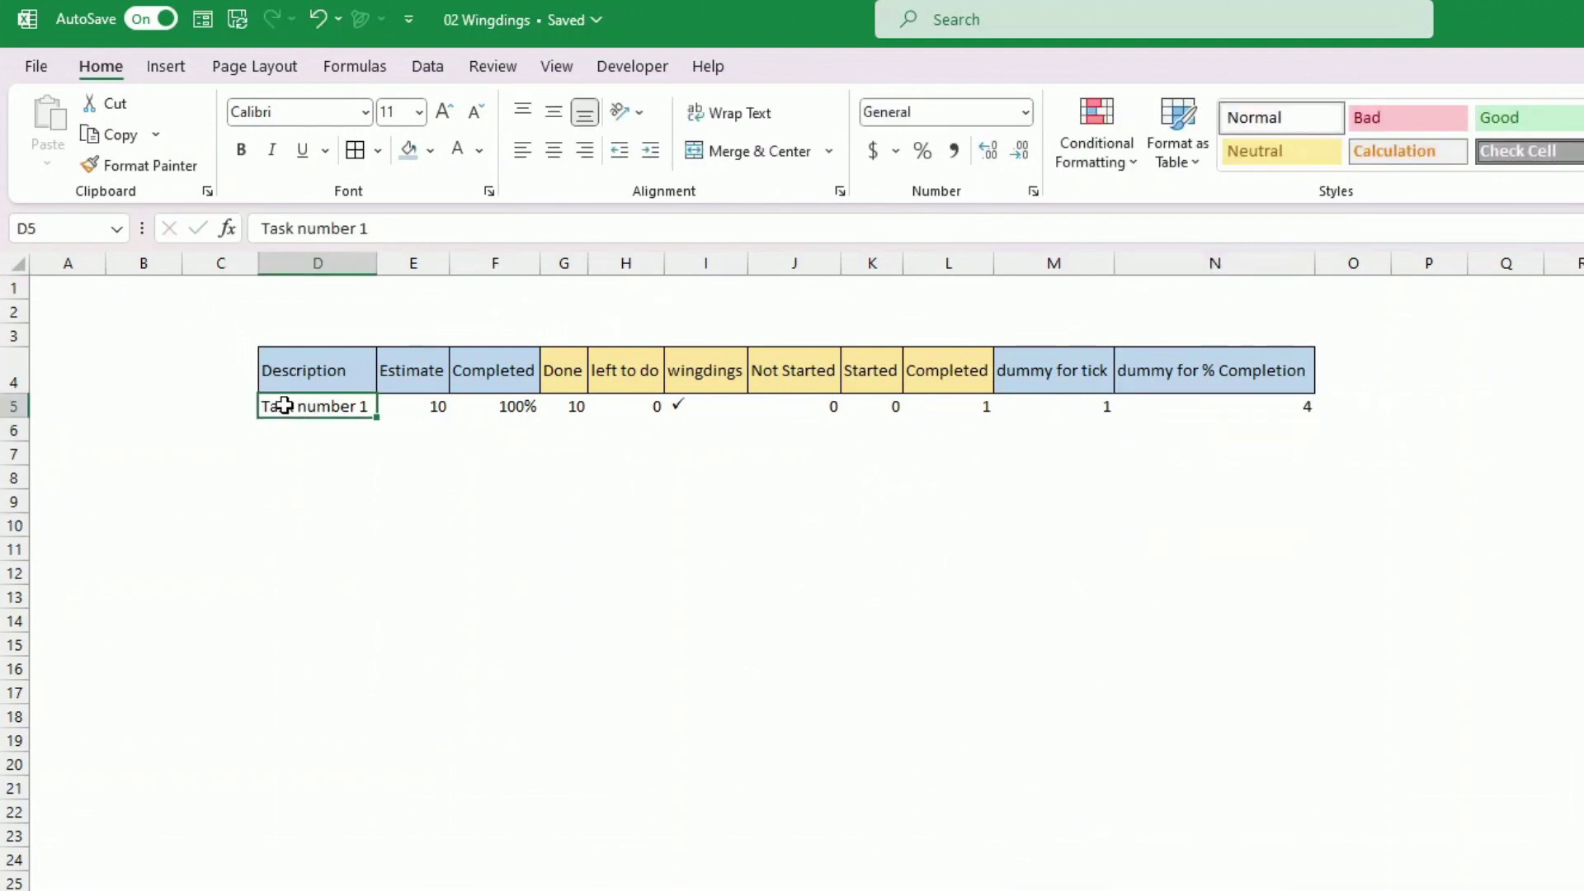
pyautogui.moveTo(376, 420); pyautogui.dragTo(375, 627)
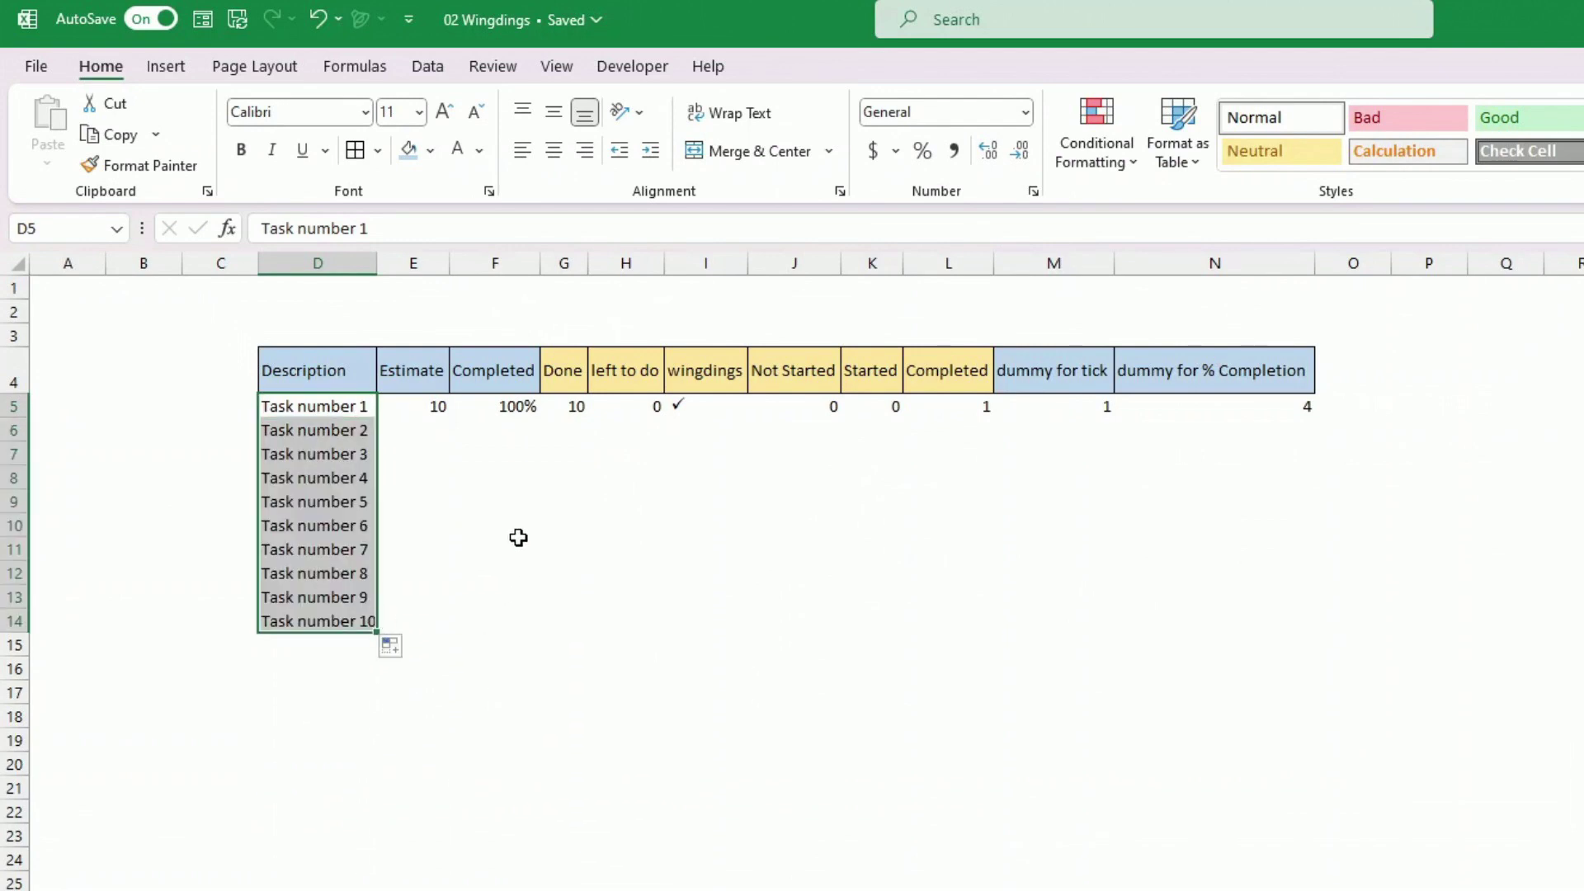
pyautogui.moveTo(424, 407); pyautogui.dragTo(1291, 627)
# Step: Set the Estimate values of tasks 2, 3, 5, 7 and 10 to 54, 44, 60, 20 and 50
pyautogui.click(432, 428)
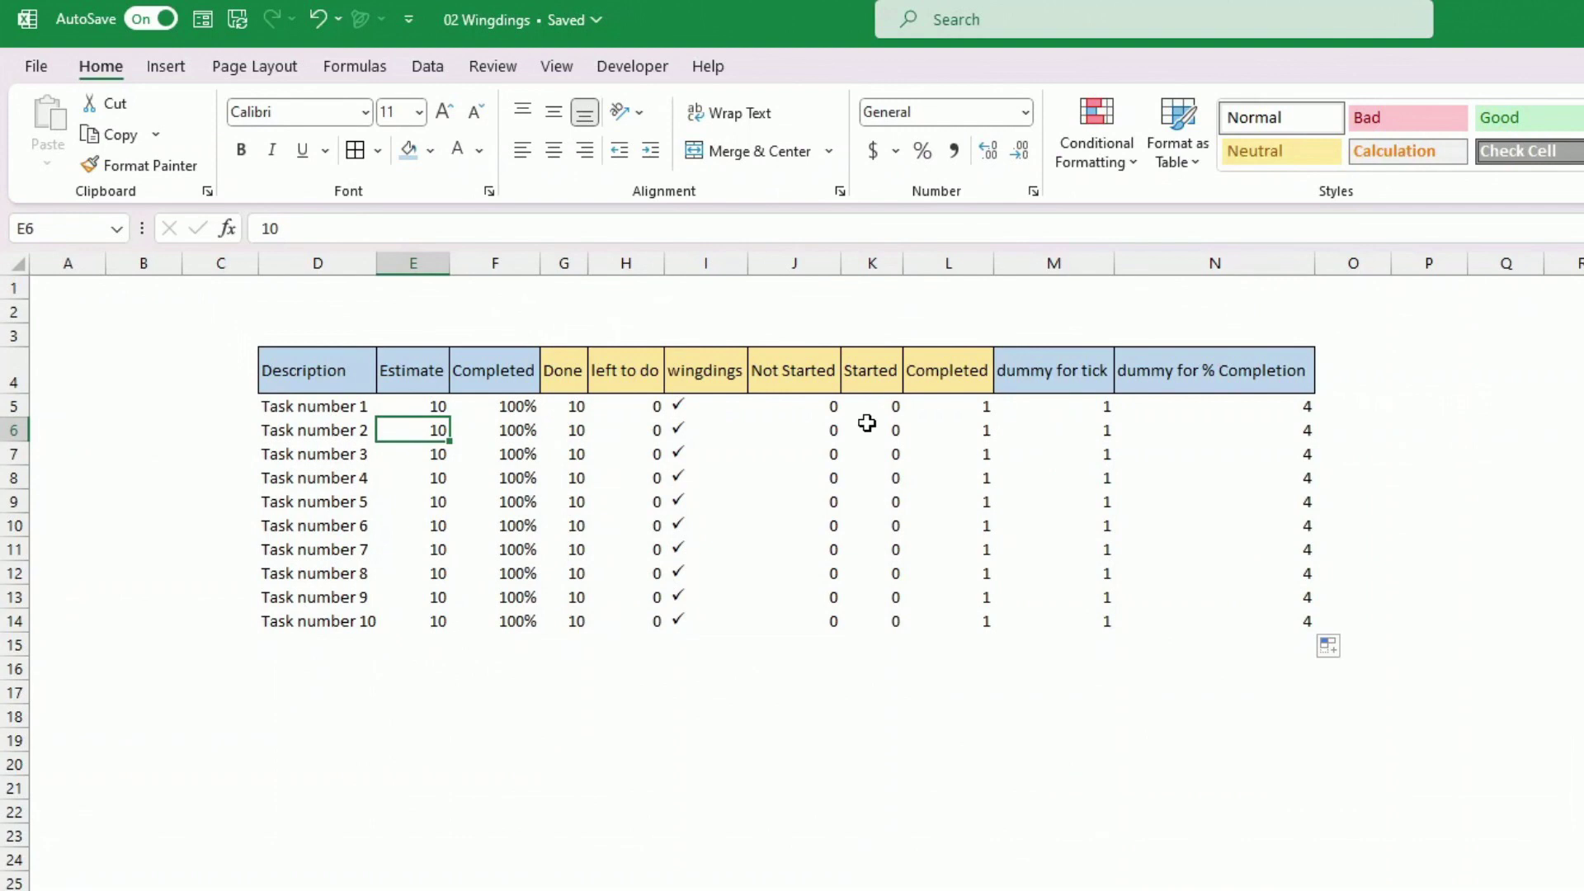
pyautogui.write('54')
pyautogui.press('Return')
pyautogui.write('44')
pyautogui.press('Return')
pyautogui.press('Return')
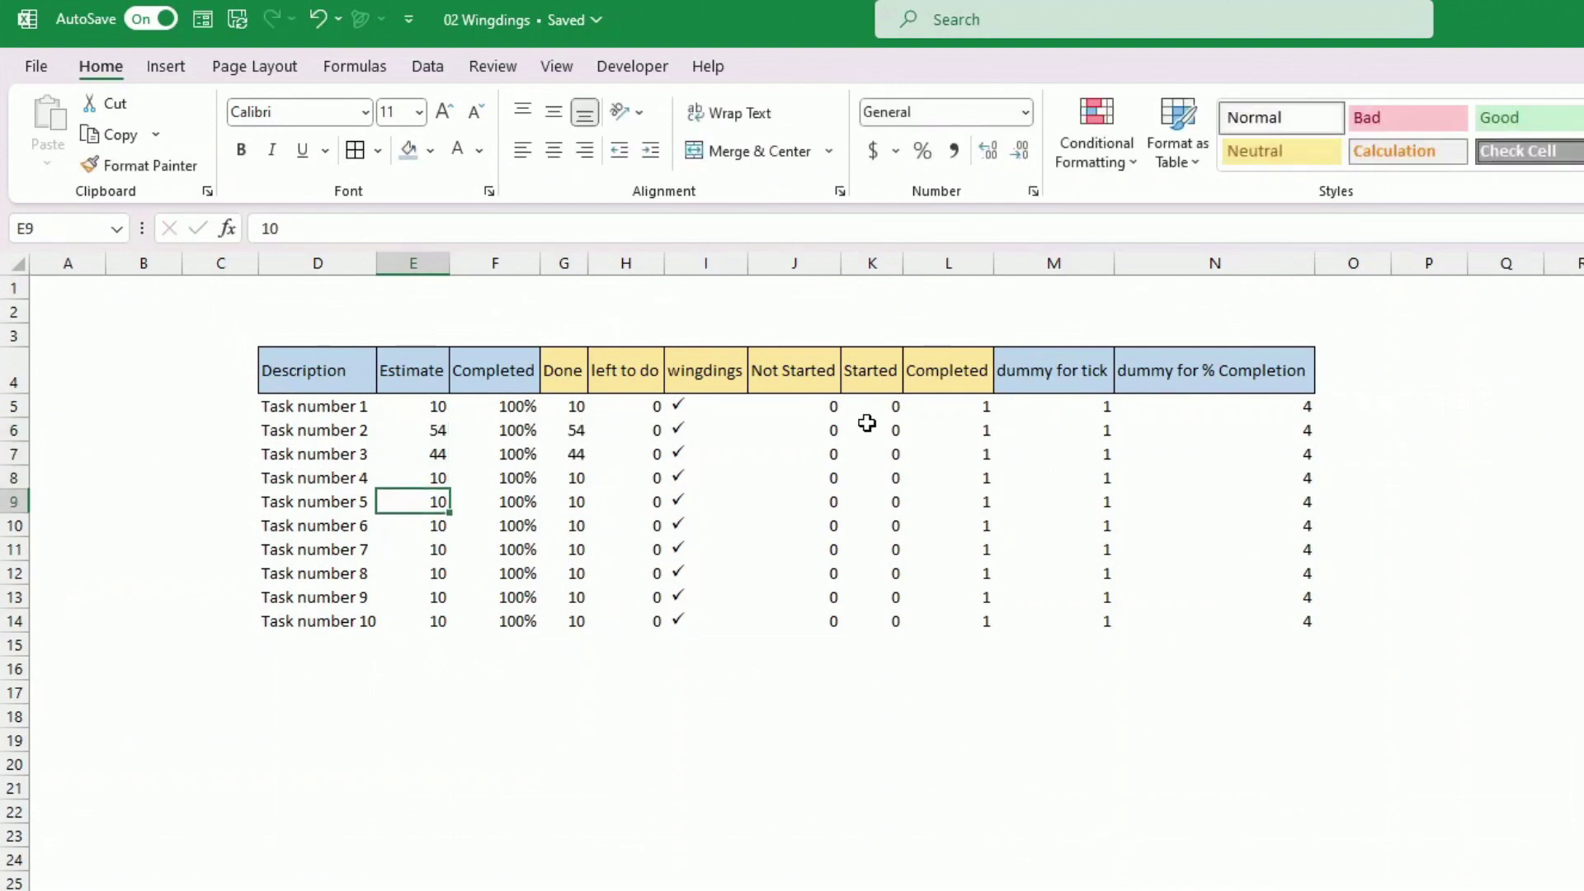
pyautogui.write('60')
pyautogui.press('Return')
pyautogui.press('Return')
pyautogui.write('20')
pyautogui.press('Return')
pyautogui.press('Return')
pyautogui.press('Return')
pyautogui.write('50')
pyautogui.press('Up')
# Step: Set the Completed values of tasks 2, 3, 5, 7, 8 and 9 to 60%, 40%, 10%, 25%, 40% and 20%
pyautogui.press('Right')
pyautogui.press('Right')
pyautogui.press('Up')
pyautogui.press('Up')
pyautogui.press('Up')
pyautogui.press('Up')
pyautogui.press('Up')
pyautogui.press('Up')
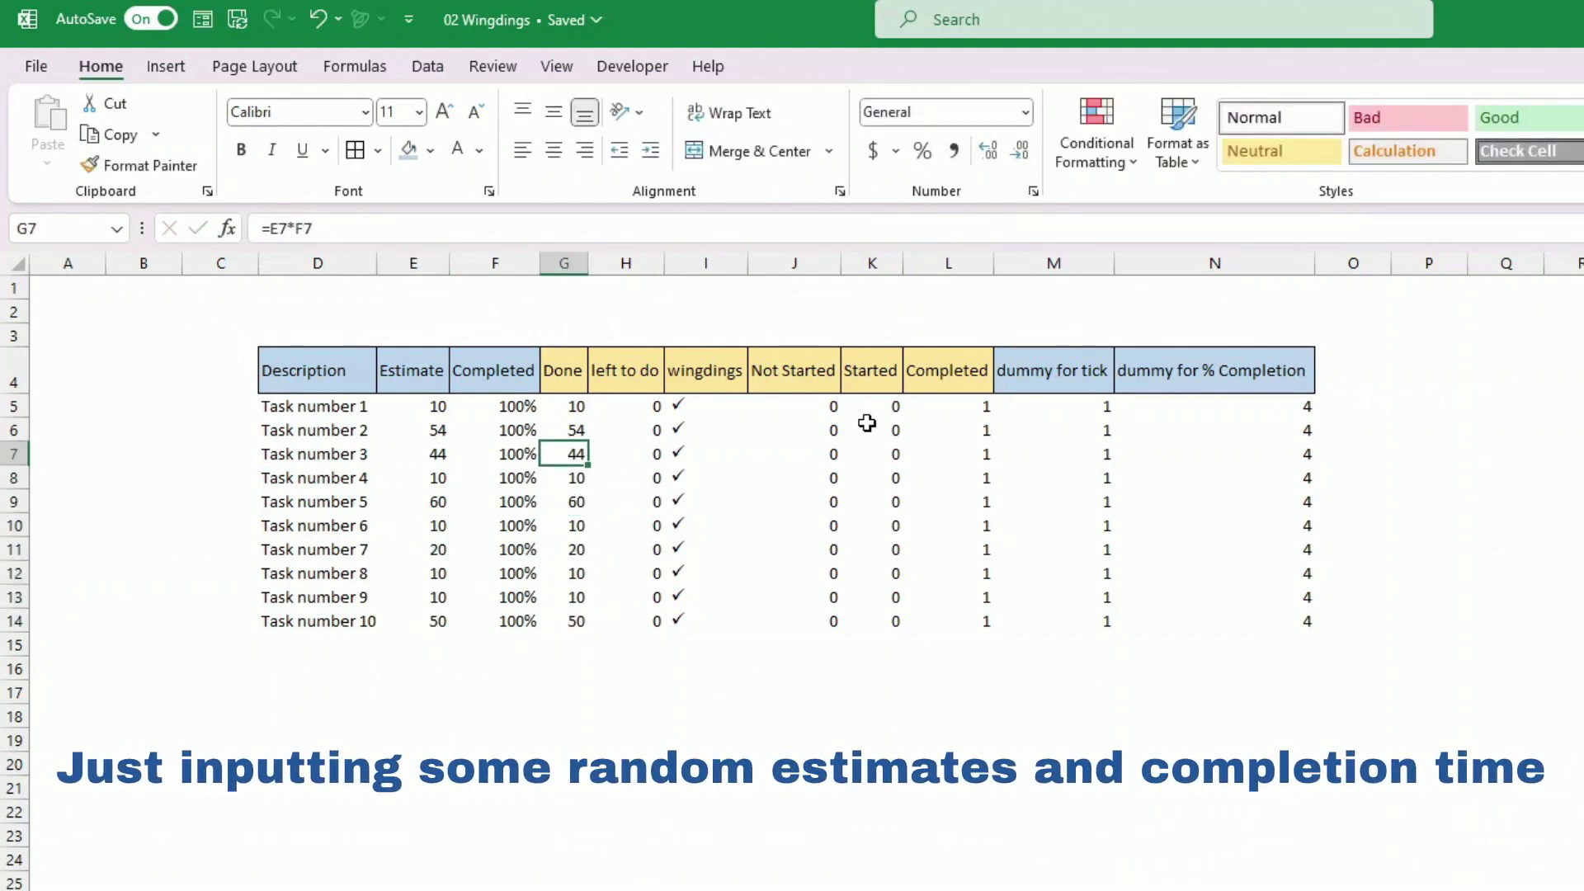
pyautogui.press('Left')
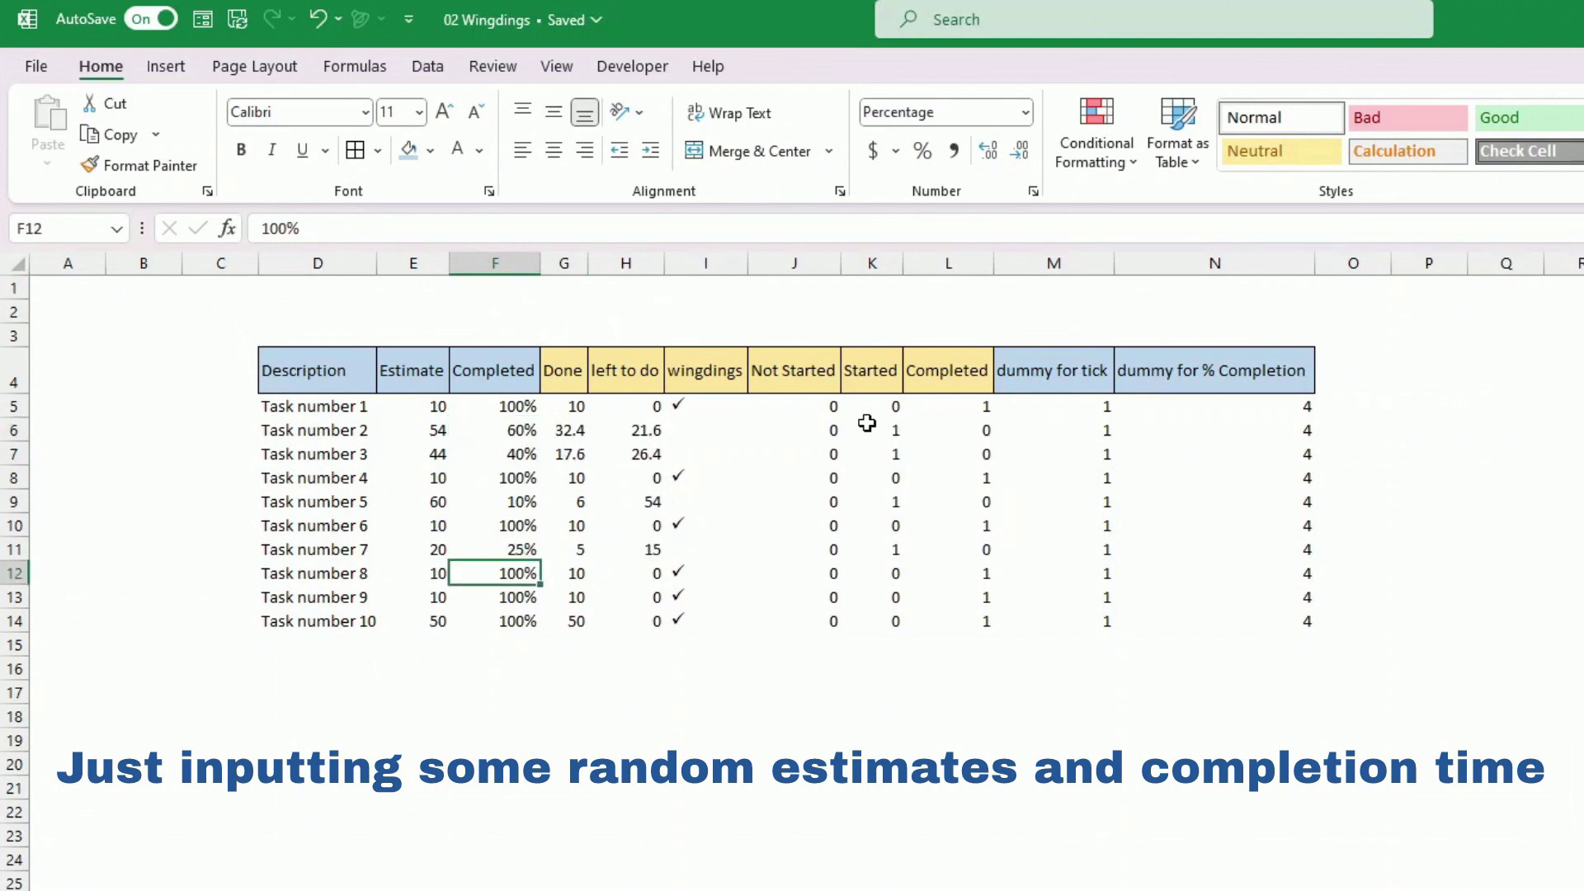
pyautogui.press('Return')
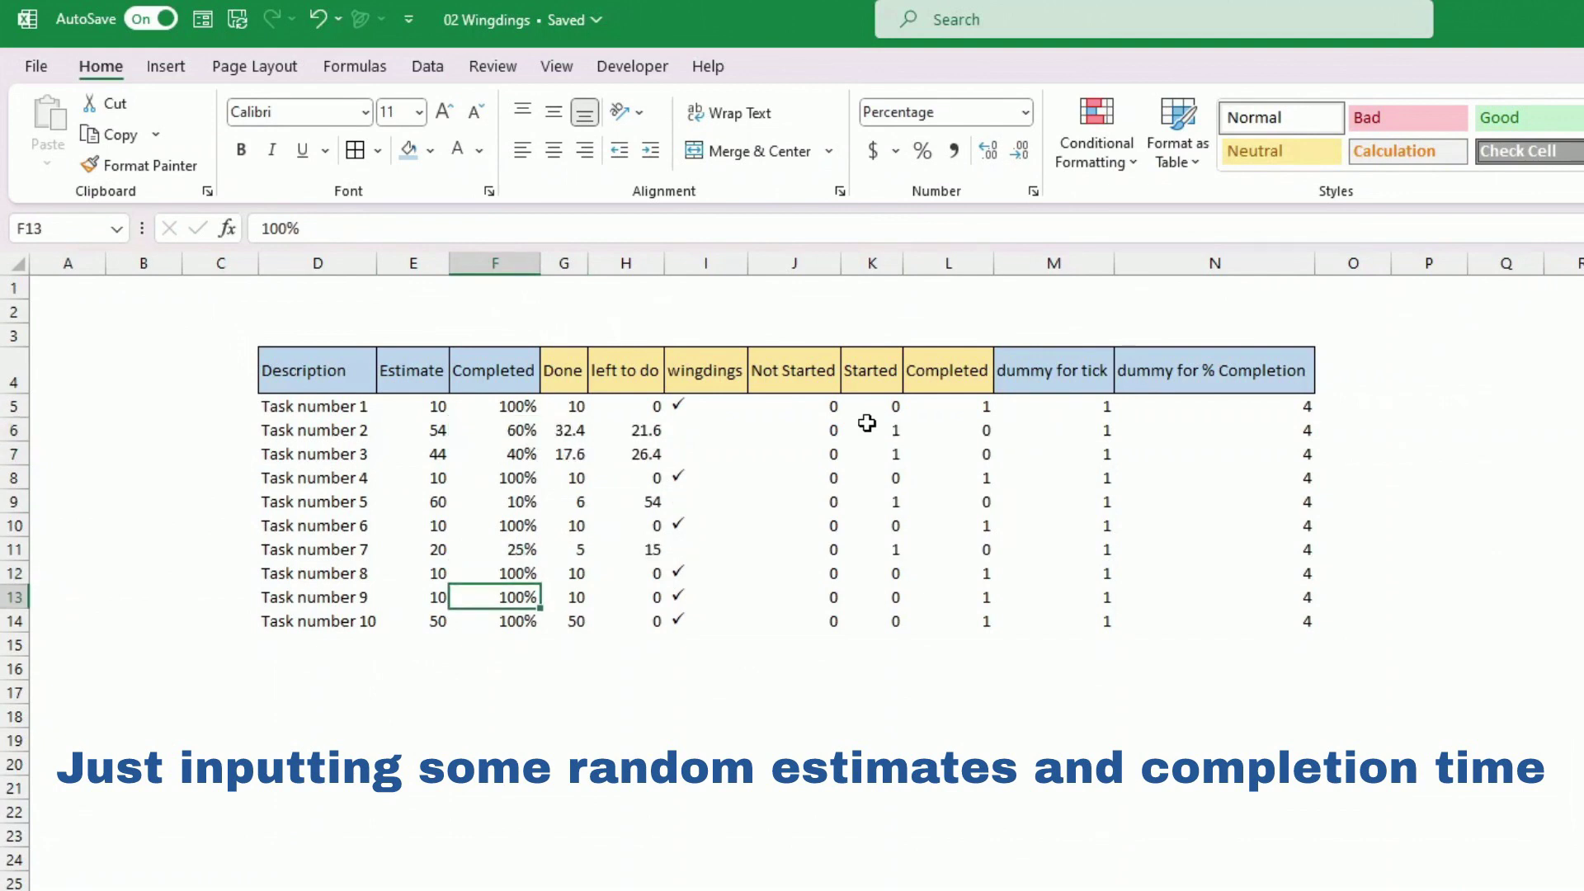
pyautogui.write('20')
pyautogui.press('Up')
pyautogui.write('40')
pyautogui.press('Return')
# Step: Examine the tick marks in the wingdings column against the tasks' completion percentages
pyautogui.press('Up')
pyautogui.press('Up')
pyautogui.press('Up')
pyautogui.press('Right')
pyautogui.press('Right')
pyautogui.press('Right')
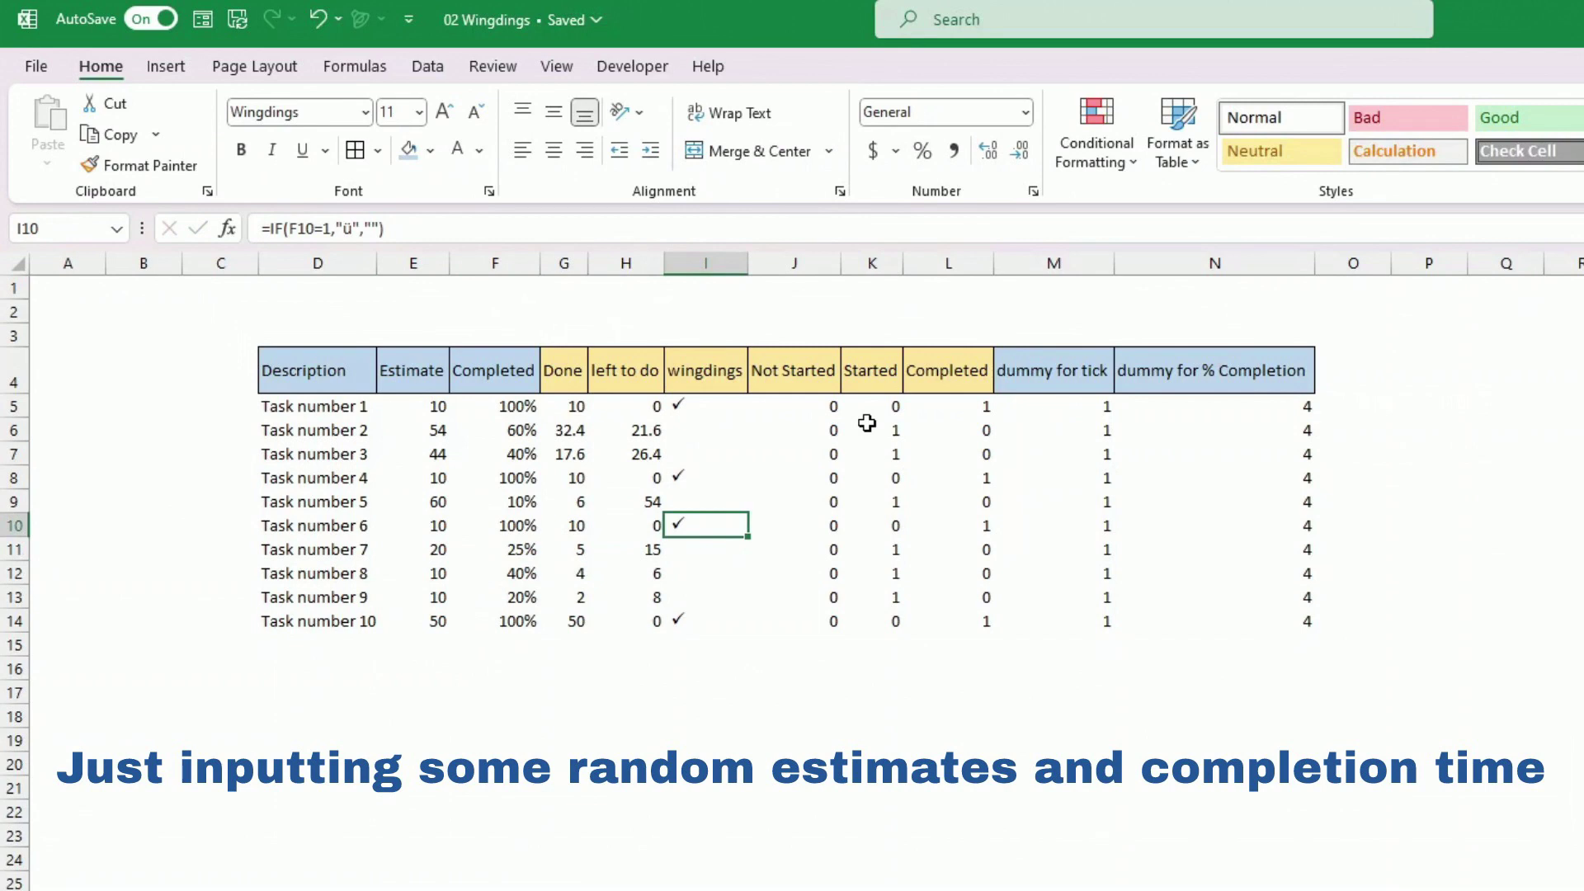
pyautogui.click(679, 404)
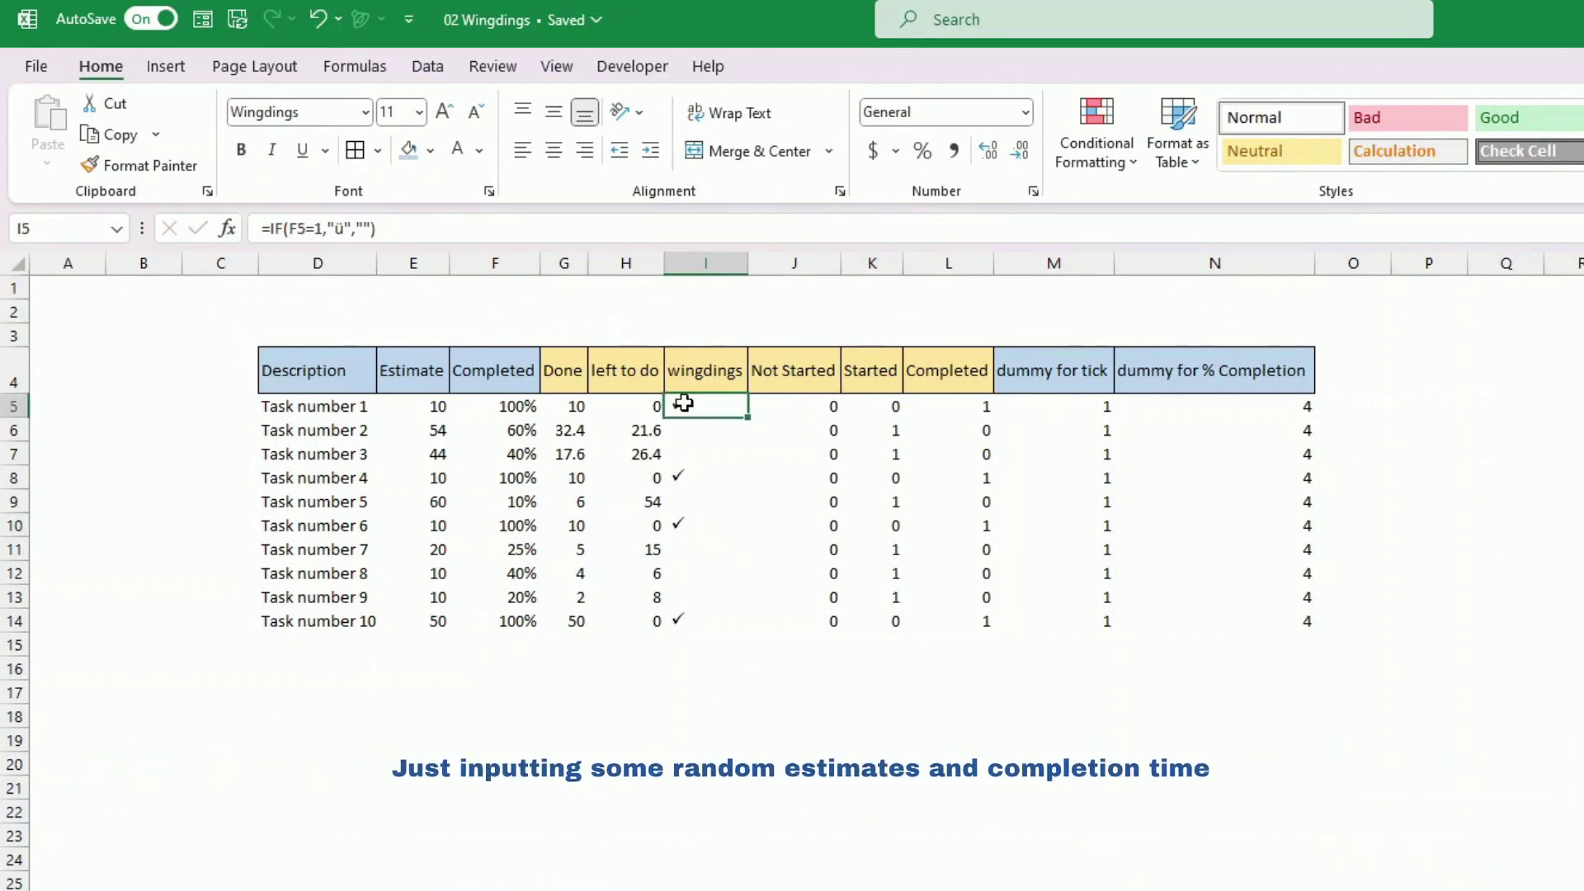
pyautogui.click(685, 478)
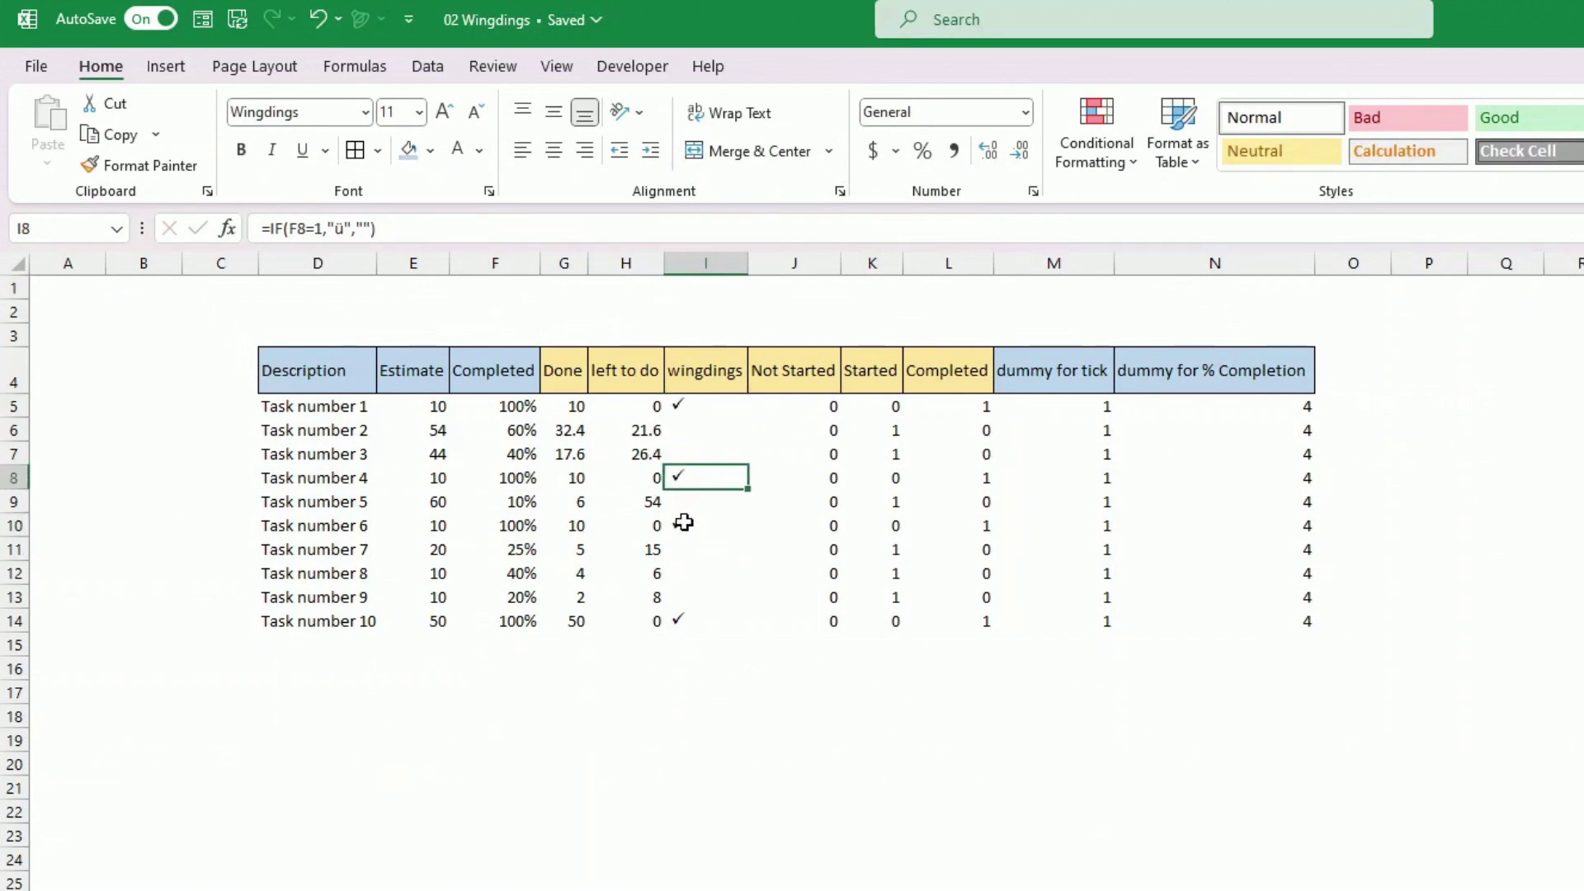
pyautogui.click(699, 620)
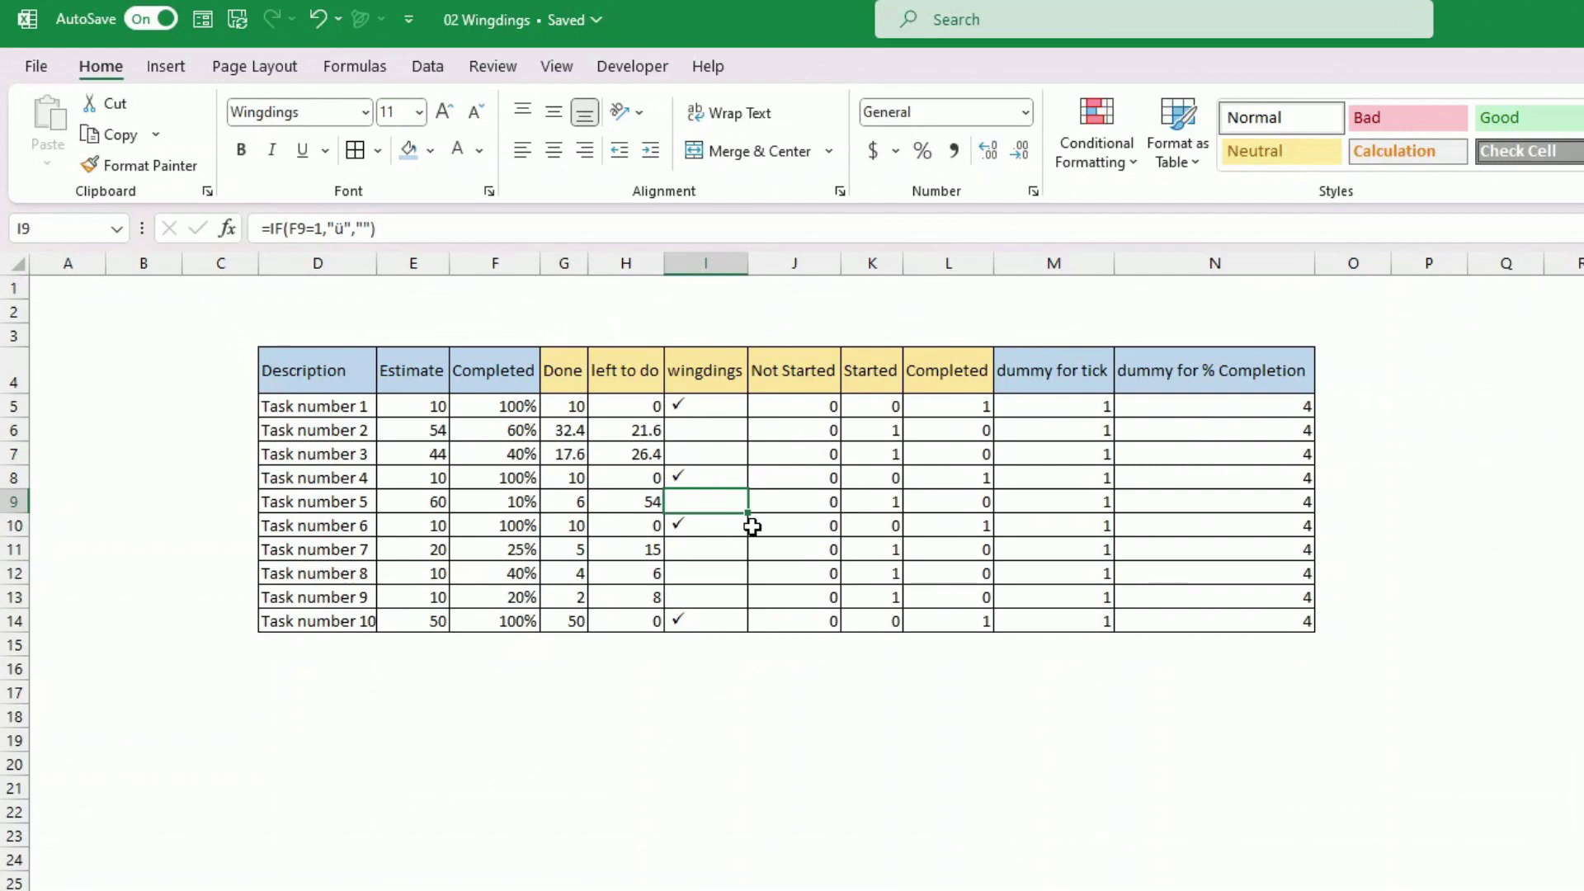
# Step: Center the tick marks horizontally in the wingdings column of the task rows
pyautogui.click(553, 149)
pyautogui.click(954, 621)
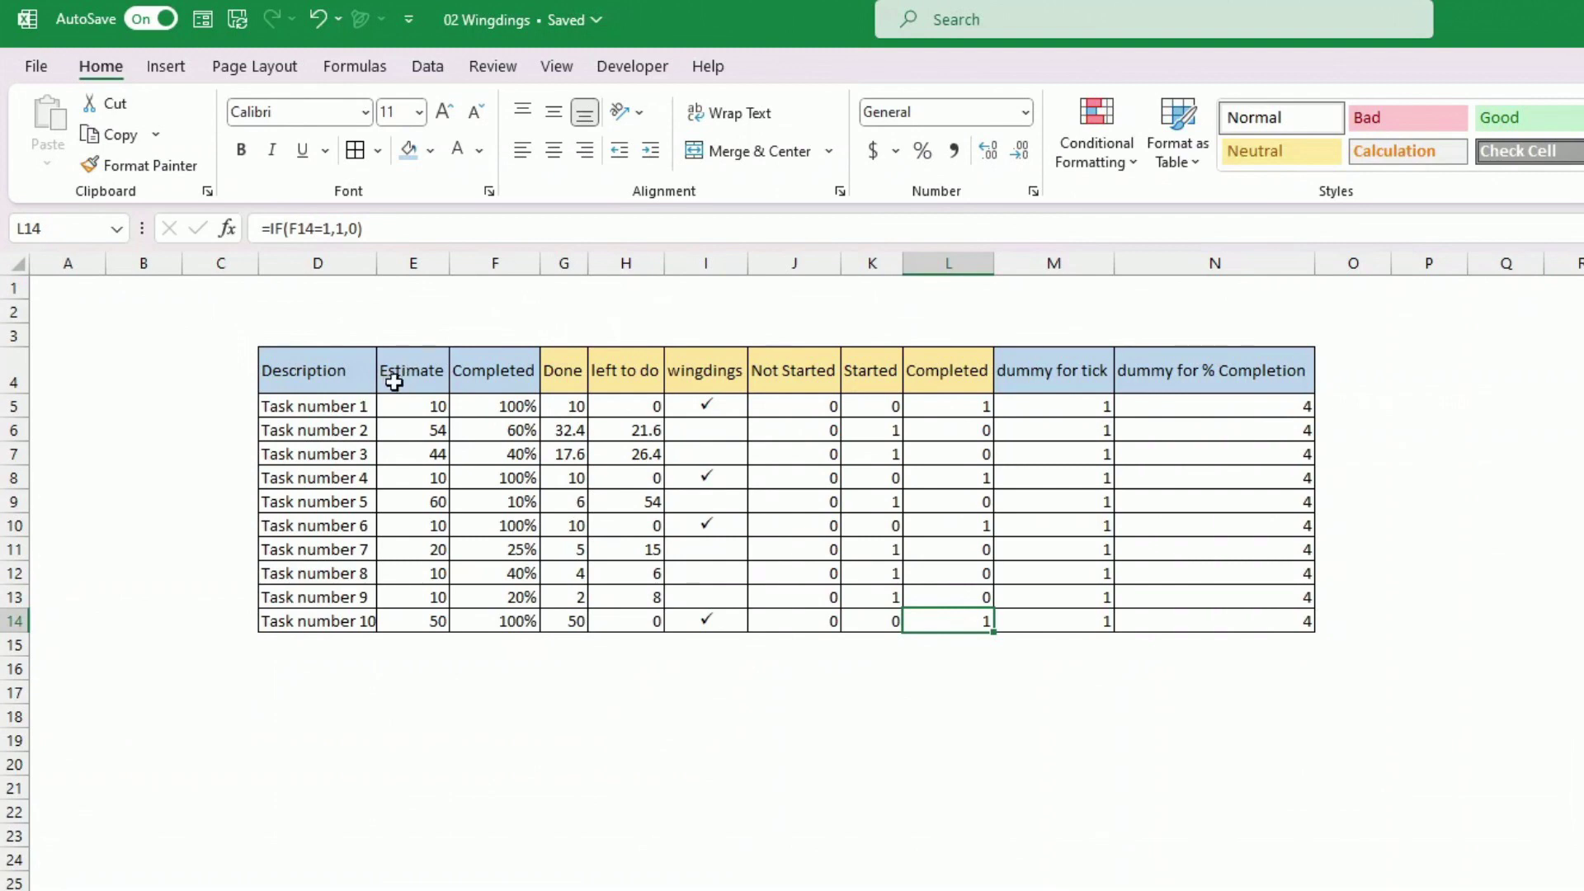
# Step: Review the Estimate and Completed columns from their headers down to the last task
pyautogui.click(412, 373)
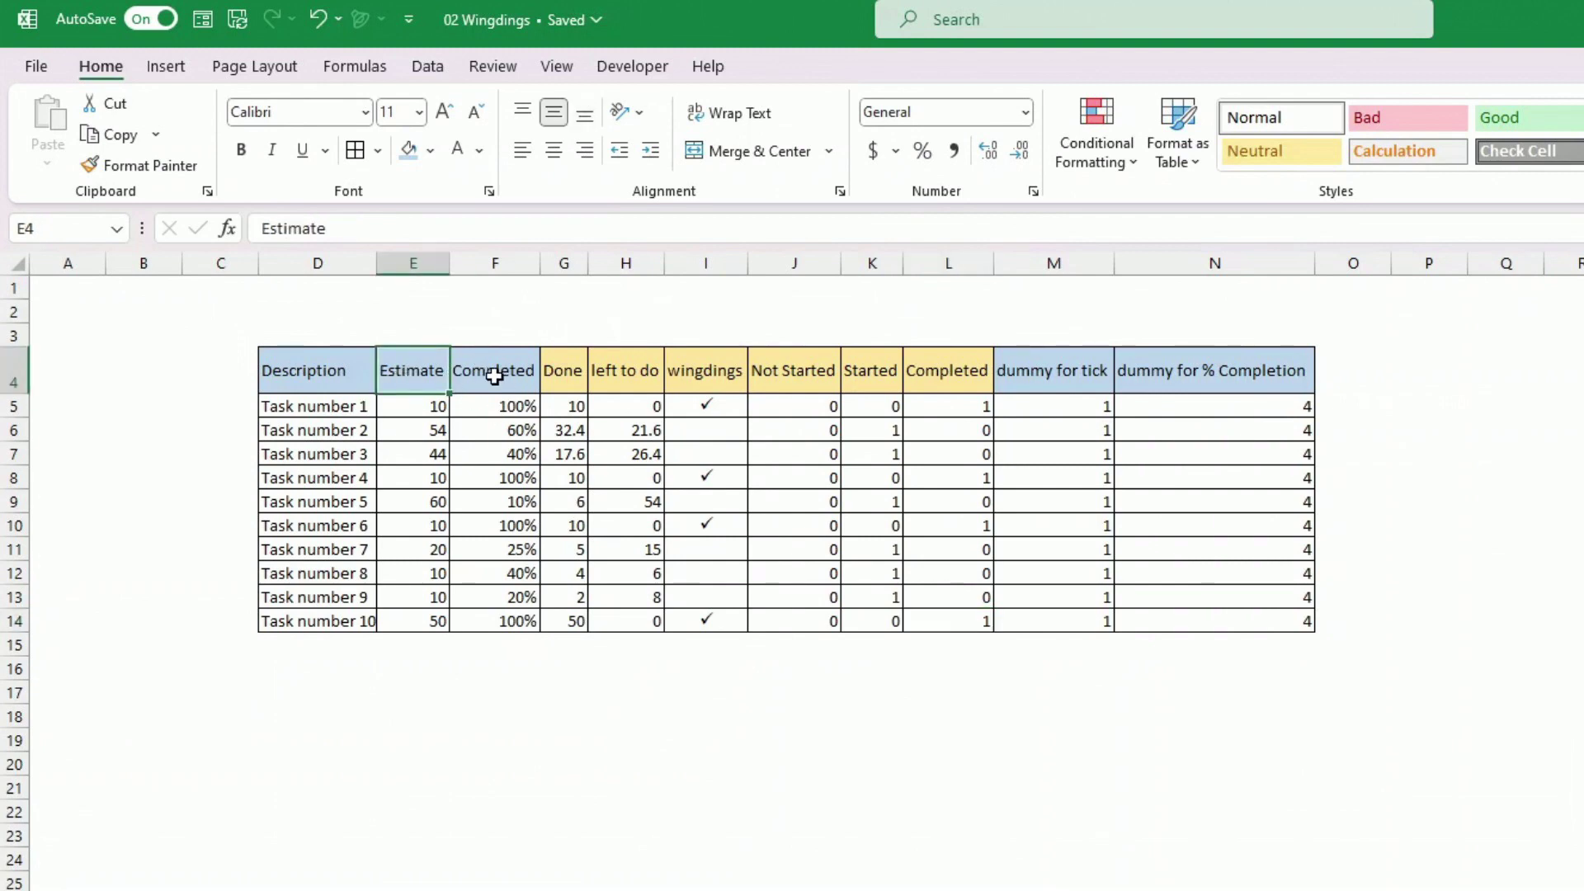
pyautogui.click(493, 373)
pyautogui.press('Down')
pyautogui.press('Down')
pyautogui.press('Down')
pyautogui.press('Down')
pyautogui.press('Down')
pyautogui.press('Down')
pyautogui.press('Down')
pyautogui.press('Down')
pyautogui.press('Down')
pyautogui.press('Down')
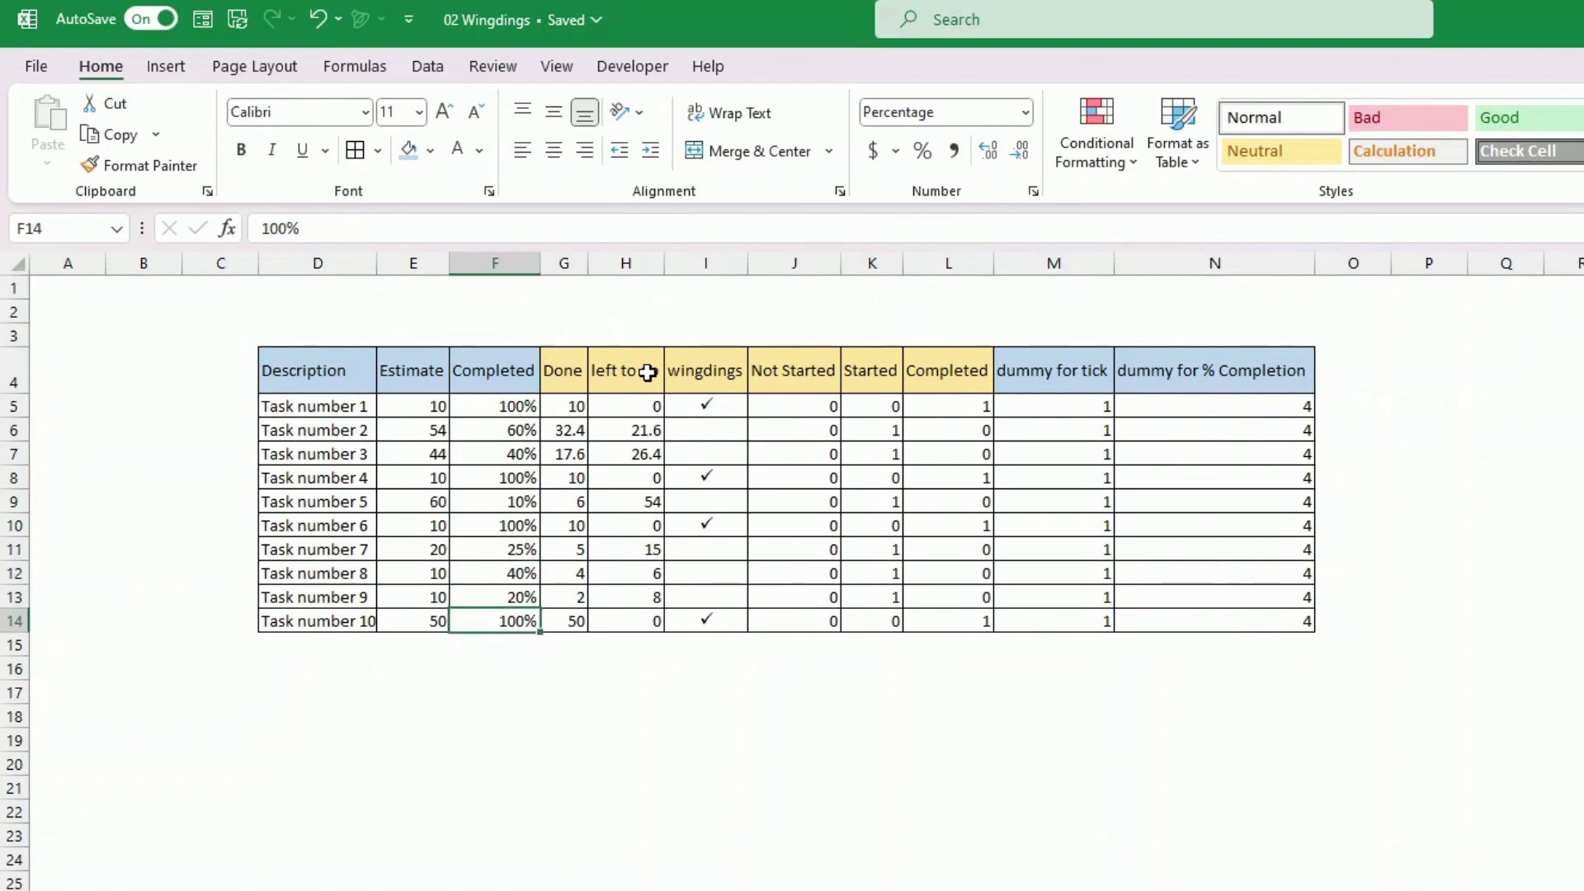
# Step: Review the calculated columns from Done through the status columns and the dummy columns
pyautogui.press('Right')
pyautogui.press('Right')
pyautogui.press('Right')
pyautogui.press('Right')
pyautogui.press('Right')
pyautogui.press('Right')
pyautogui.press('Right')
pyautogui.press('Right')
pyautogui.press('Right')
pyautogui.press('Left')
pyautogui.press('Left')
pyautogui.press('Up')
pyautogui.press('Up')
pyautogui.press('Up')
pyautogui.press('Up')
pyautogui.press('Up')
pyautogui.press('Up')
pyautogui.press('Up')
pyautogui.press('Up')
pyautogui.press('Up')
pyautogui.press('Right')
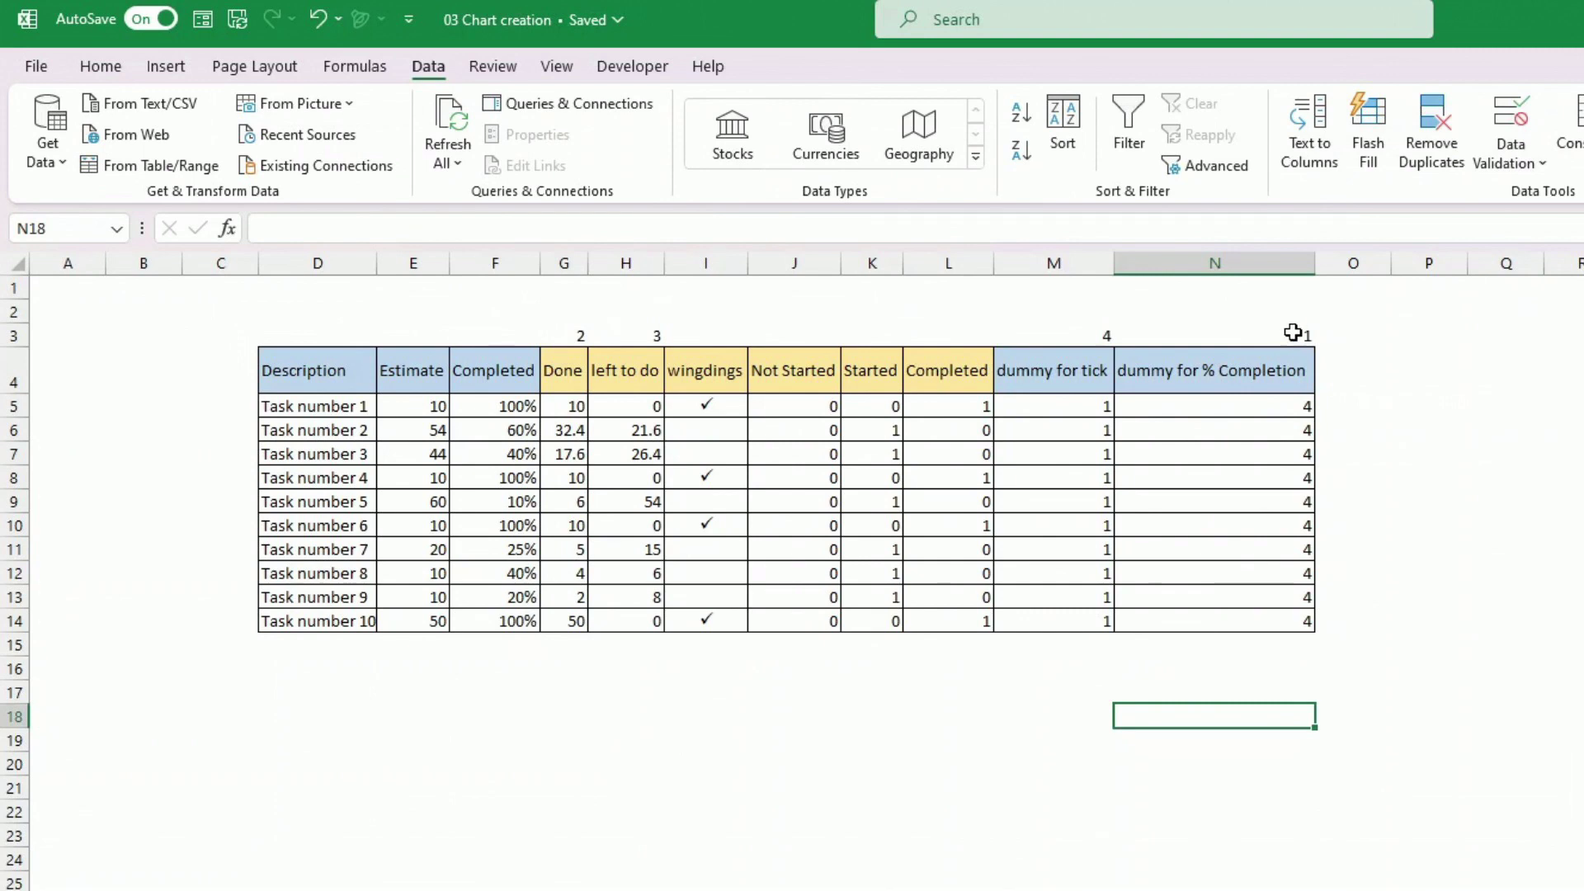
# Step: Center the order numbers above the headers in G3:N3
pyautogui.moveTo(1292, 332); pyautogui.dragTo(564, 332)
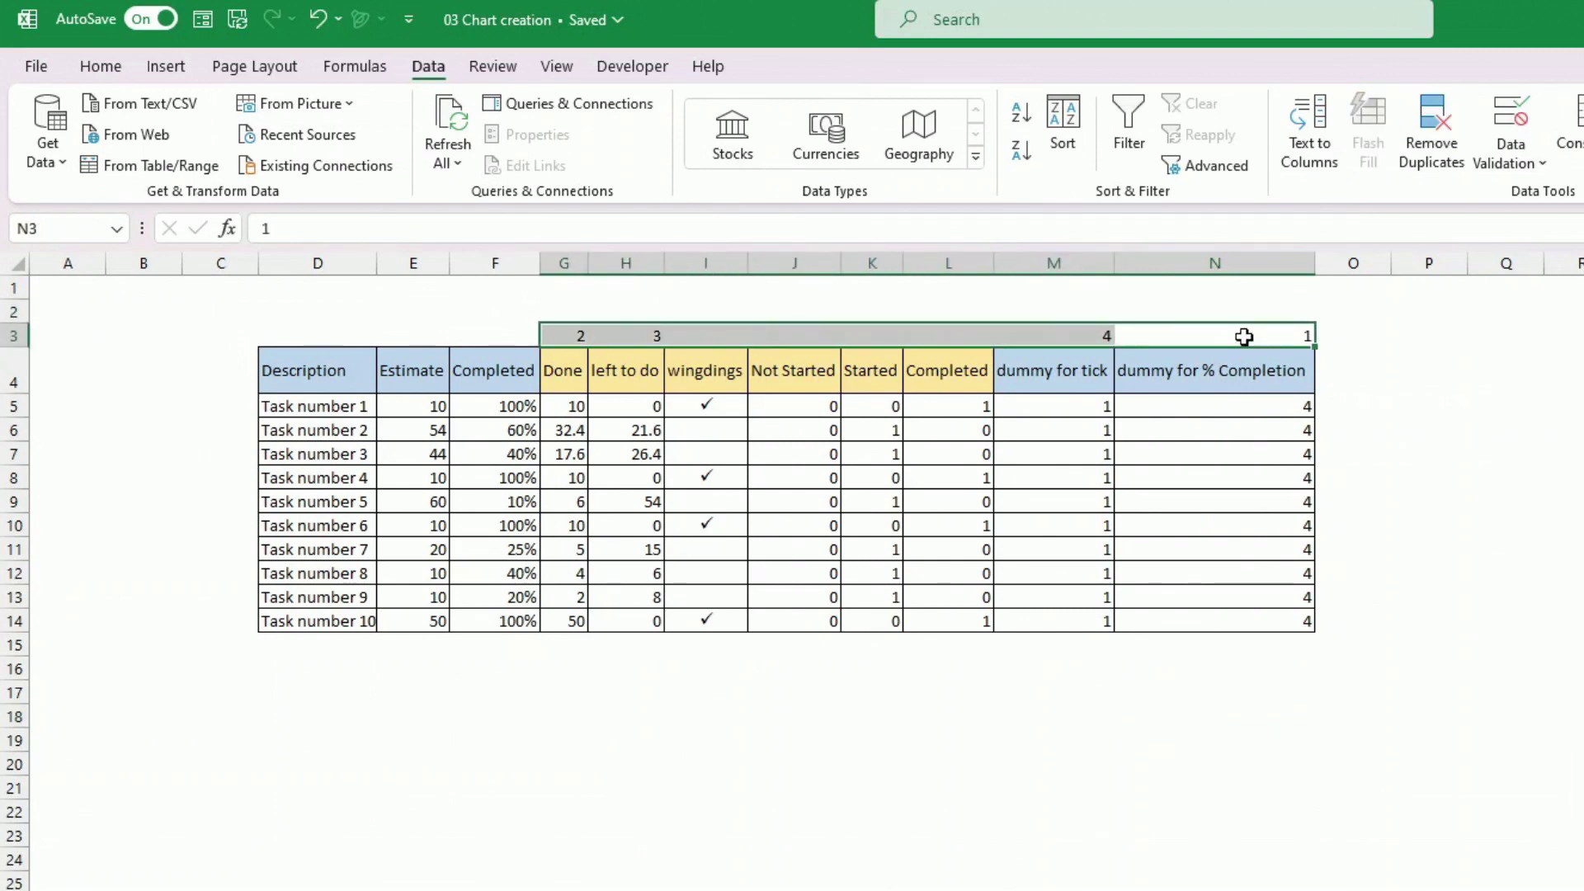
pyautogui.click(100, 67)
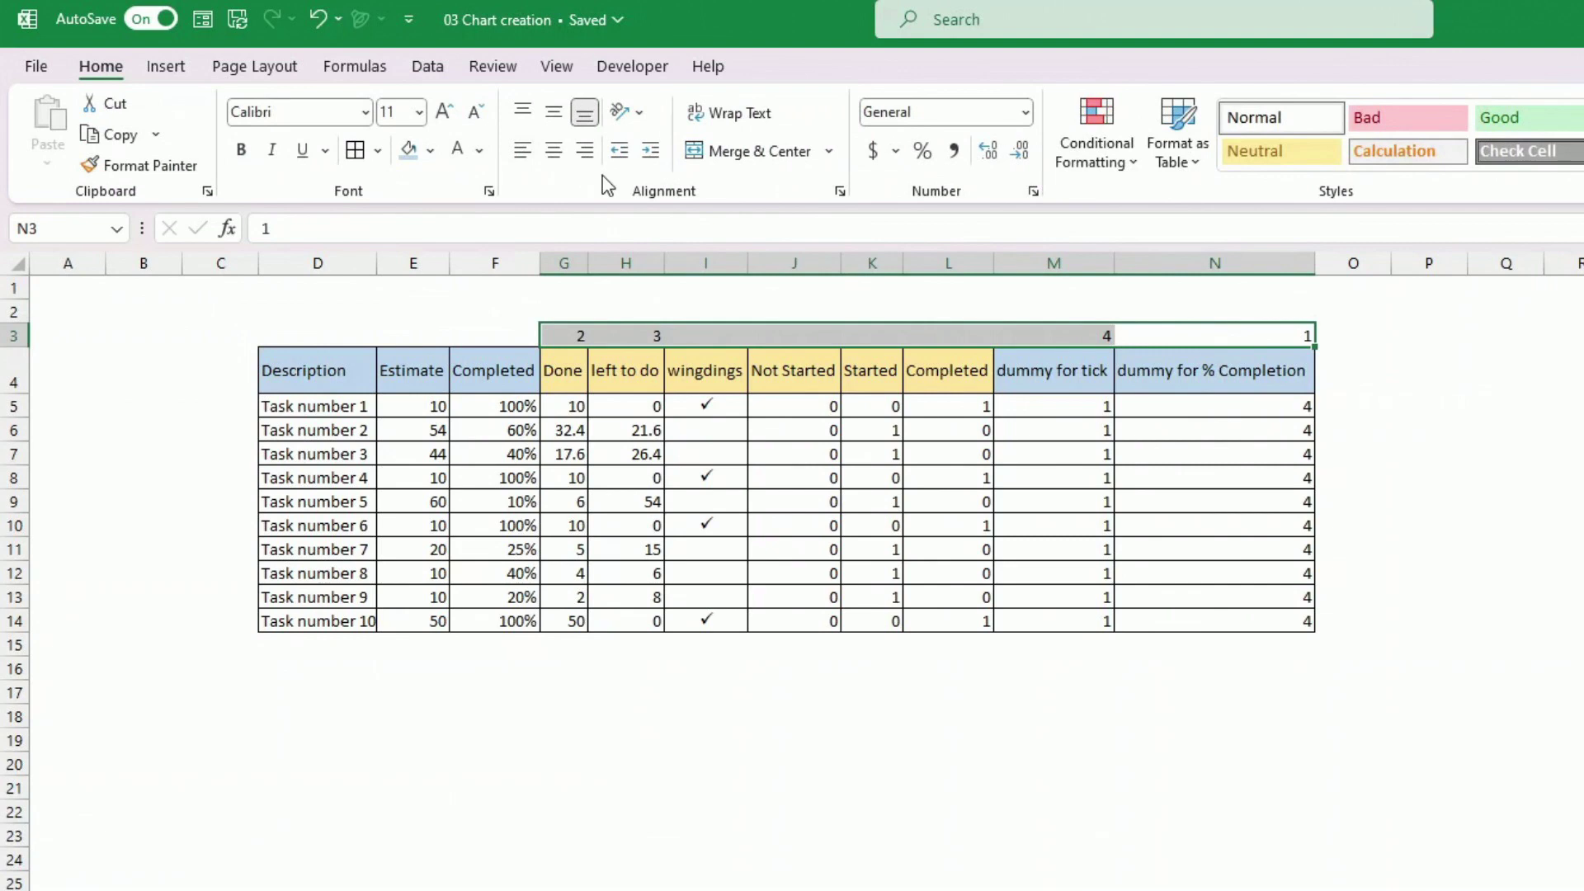
pyautogui.click(554, 151)
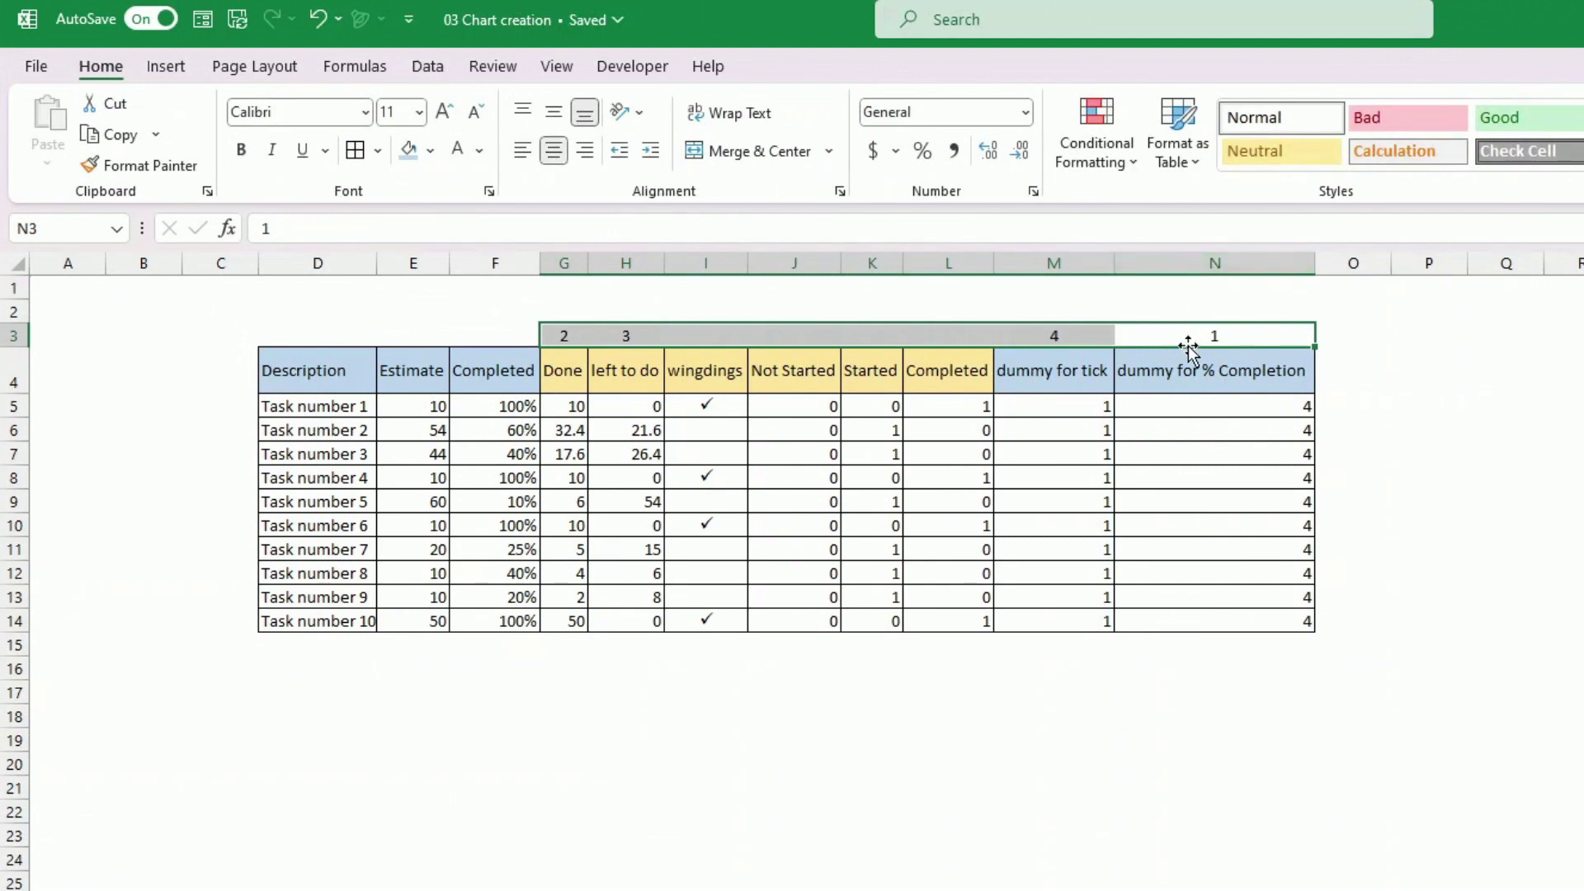
# Step: Examine the headers of the numbered columns and the Description column in row 4
pyautogui.click(1252, 365)
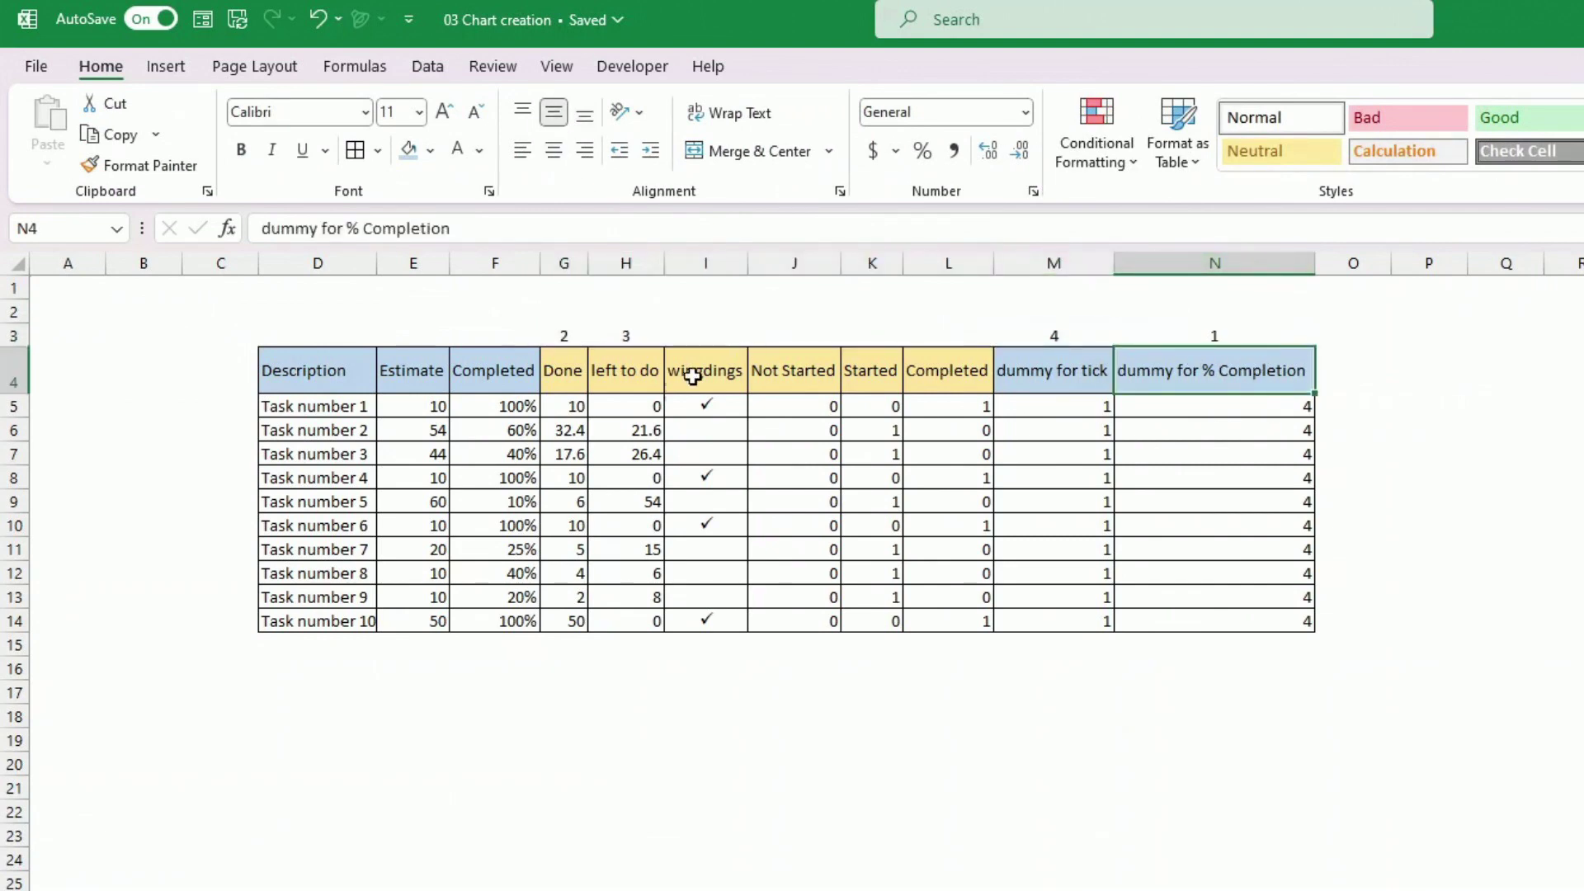
pyautogui.click(624, 373)
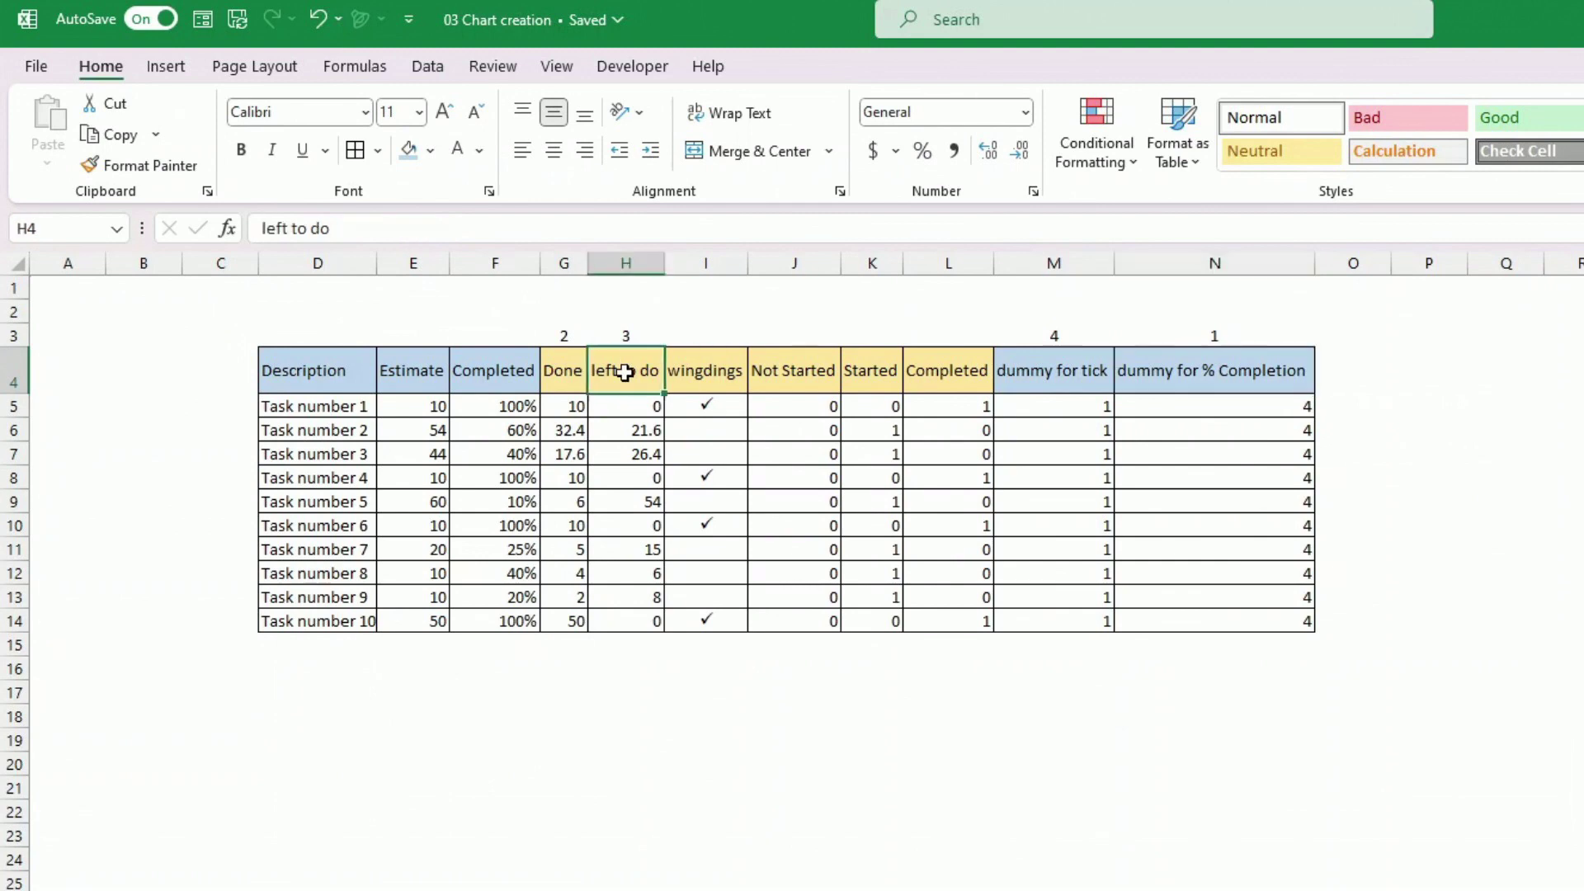
pyautogui.click(1062, 371)
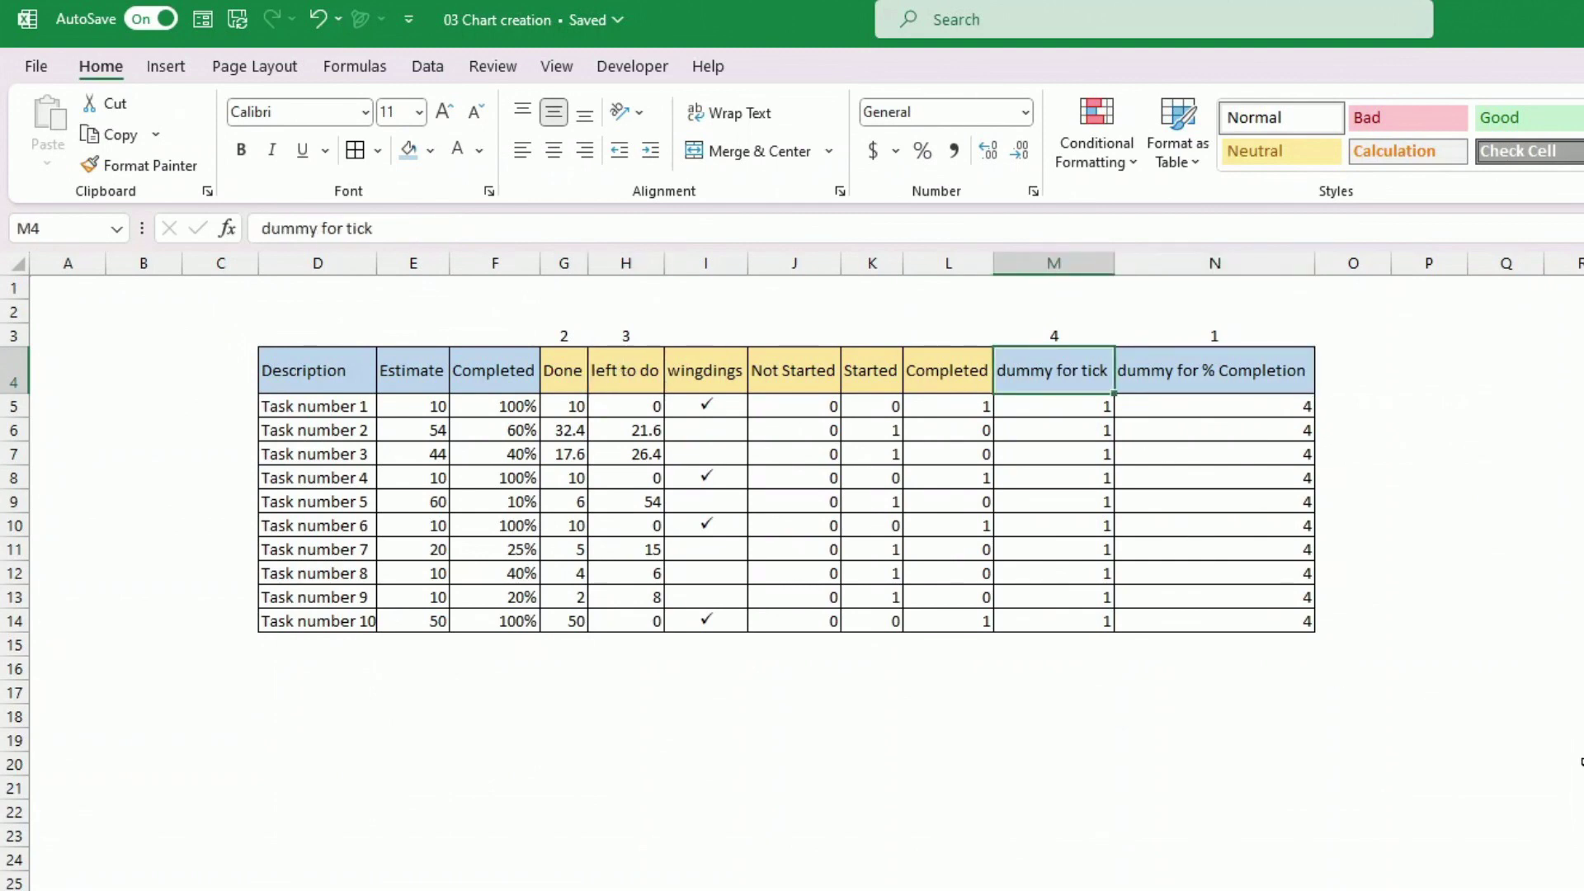
pyautogui.click(1533, 596)
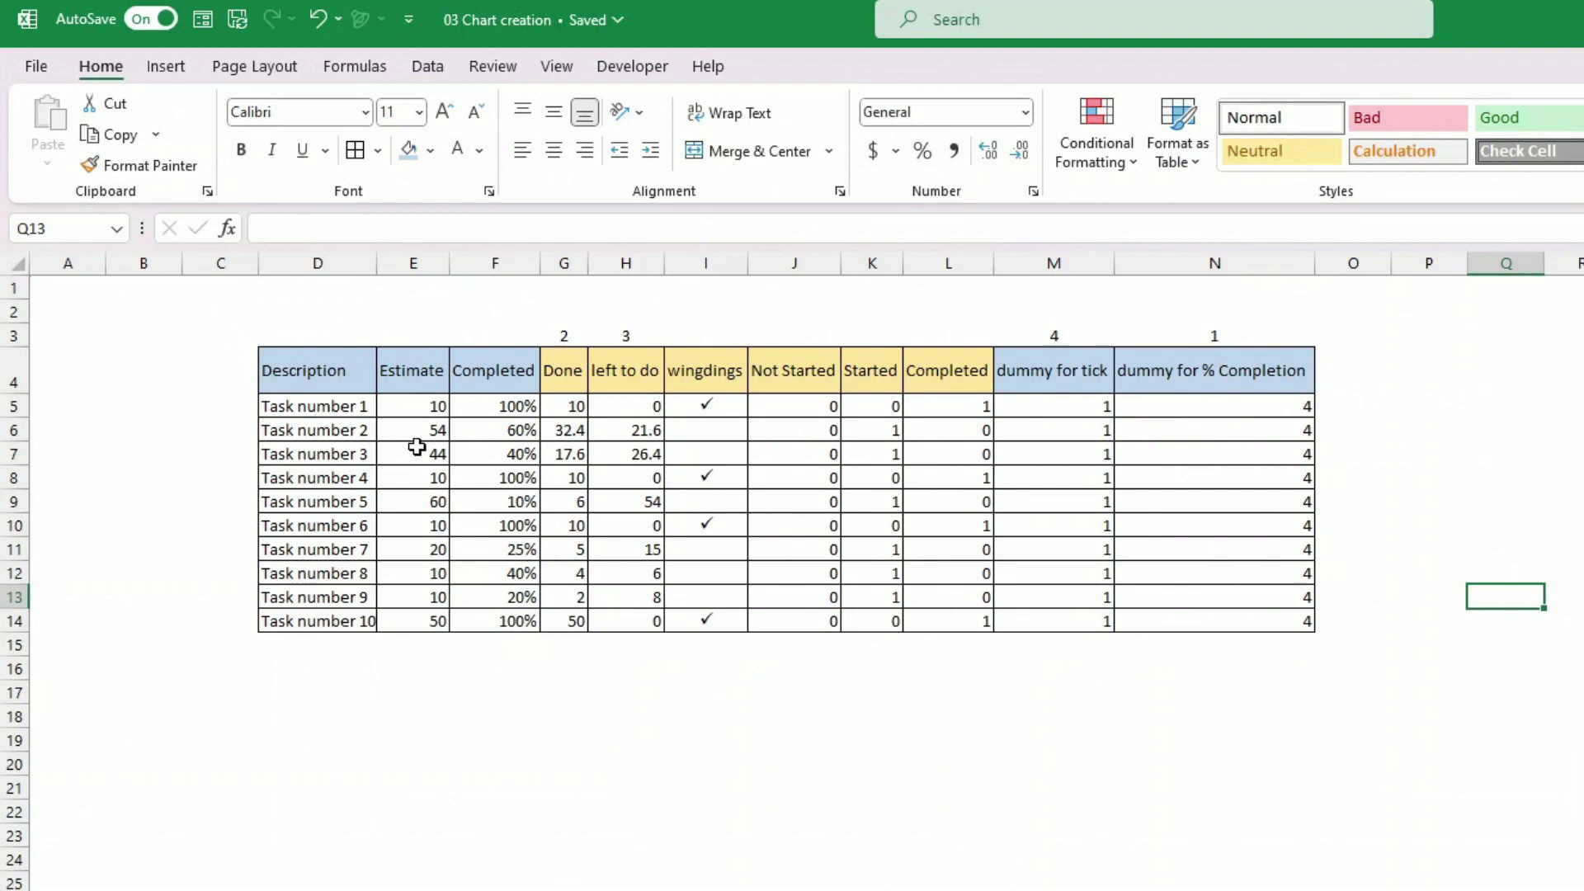
pyautogui.click(306, 371)
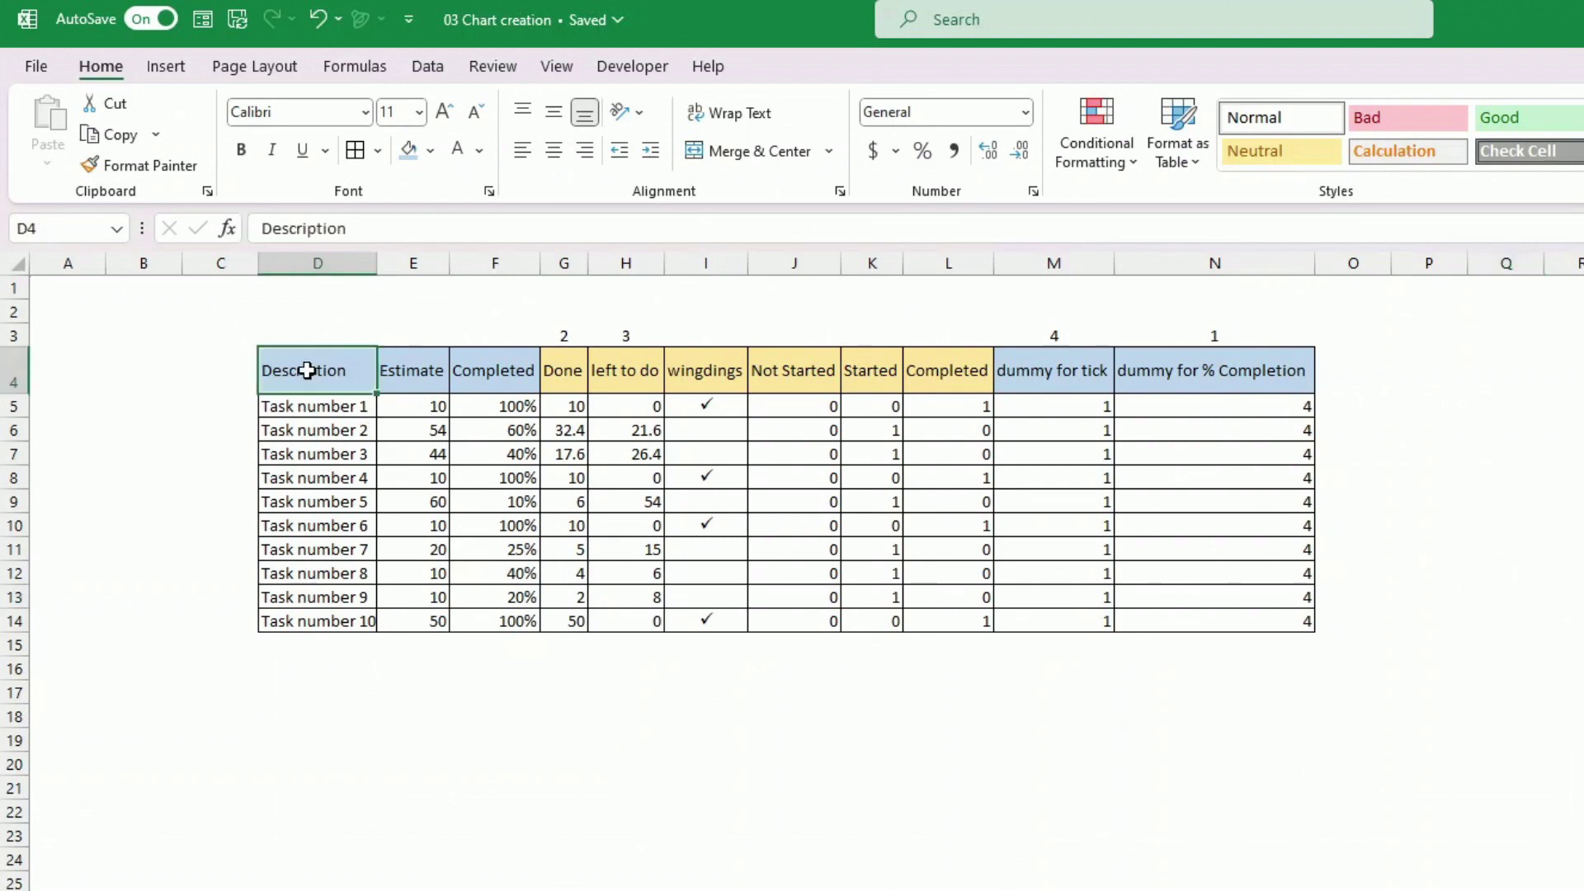
# Step: Insert a stacked bar chart from D5:D14, G5:H14 and M5:N14, and widen it slightly
pyautogui.click(338, 409)
pyautogui.moveTo(338, 408); pyautogui.dragTo(345, 619)
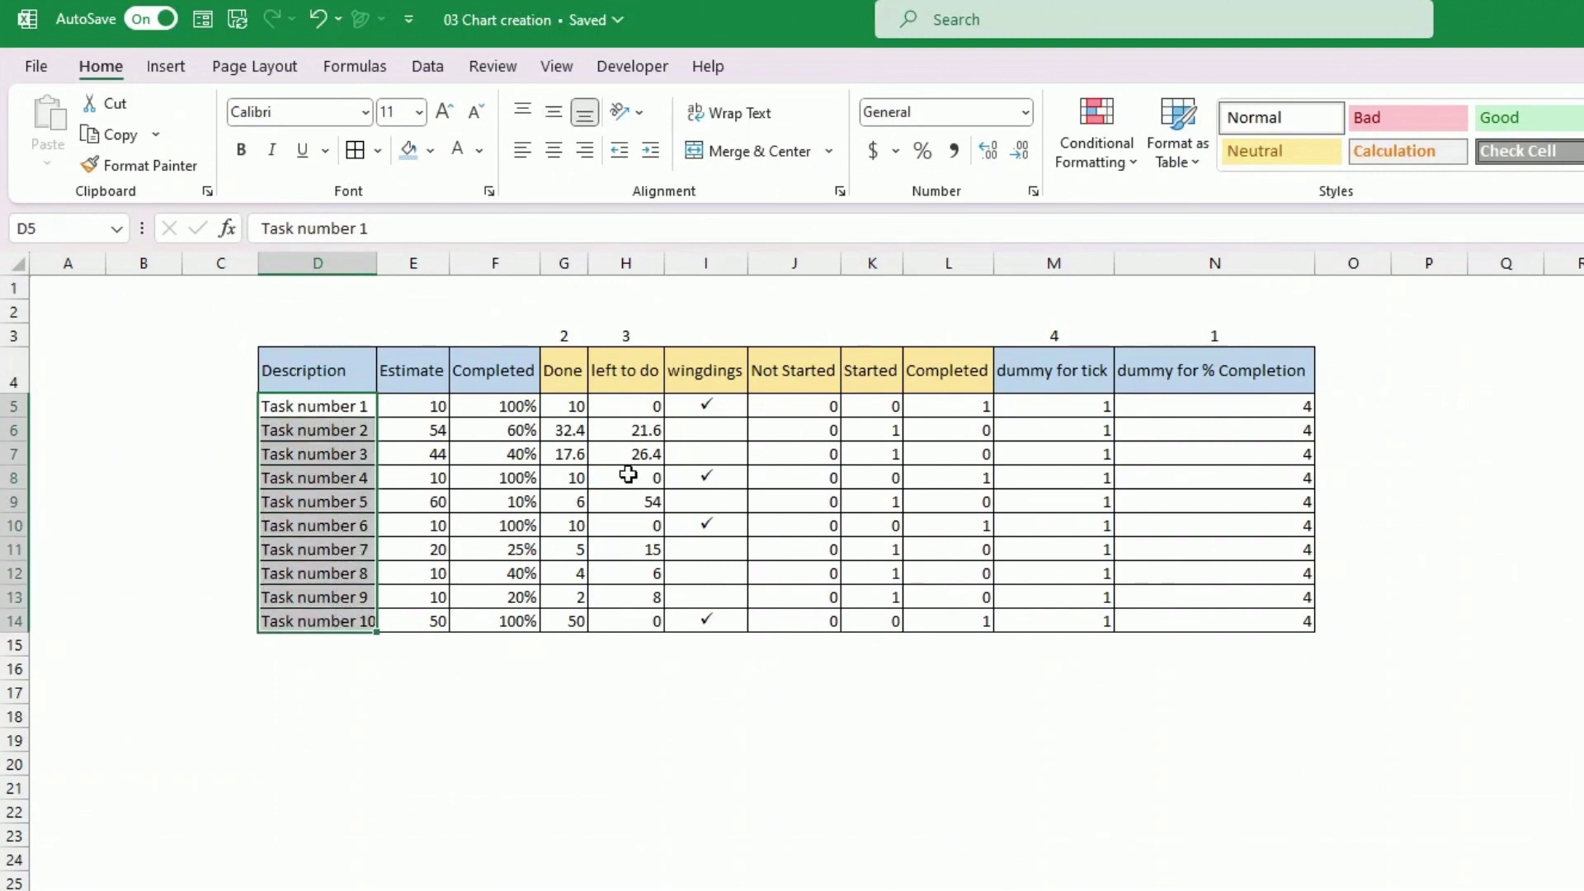
pyautogui.keyDown('ctrl'); pyautogui.click(563, 407); pyautogui.keyUp('ctrl')
pyautogui.moveTo(563, 407); pyautogui.dragTo(618, 620)
pyautogui.moveTo(1042, 406); pyautogui.dragTo(1194, 614)
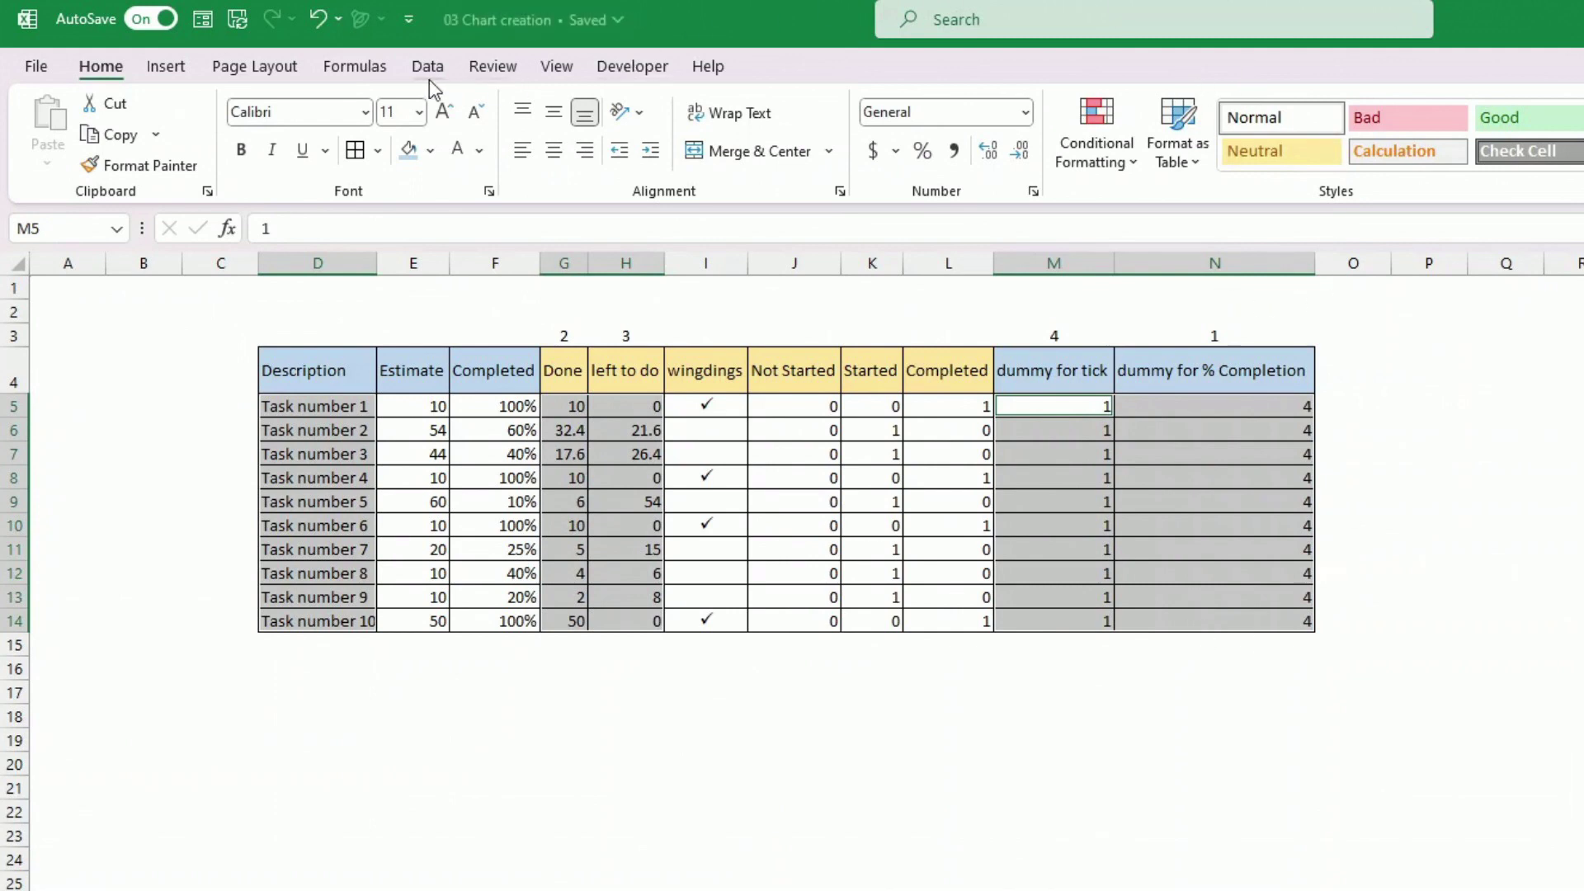
pyautogui.click(162, 73)
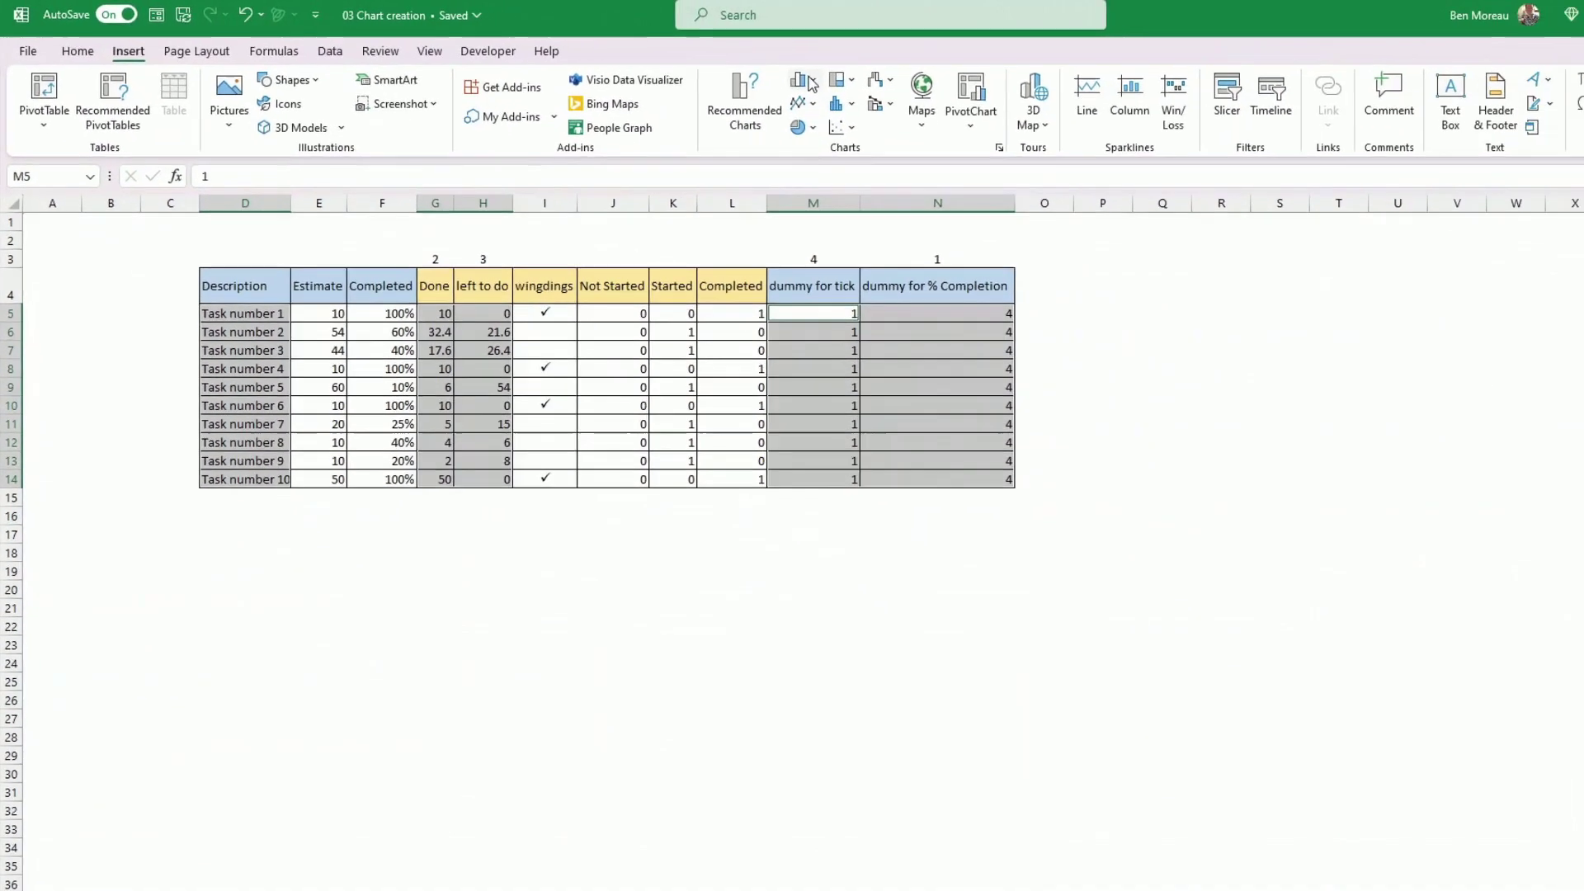
pyautogui.click(1053, 105)
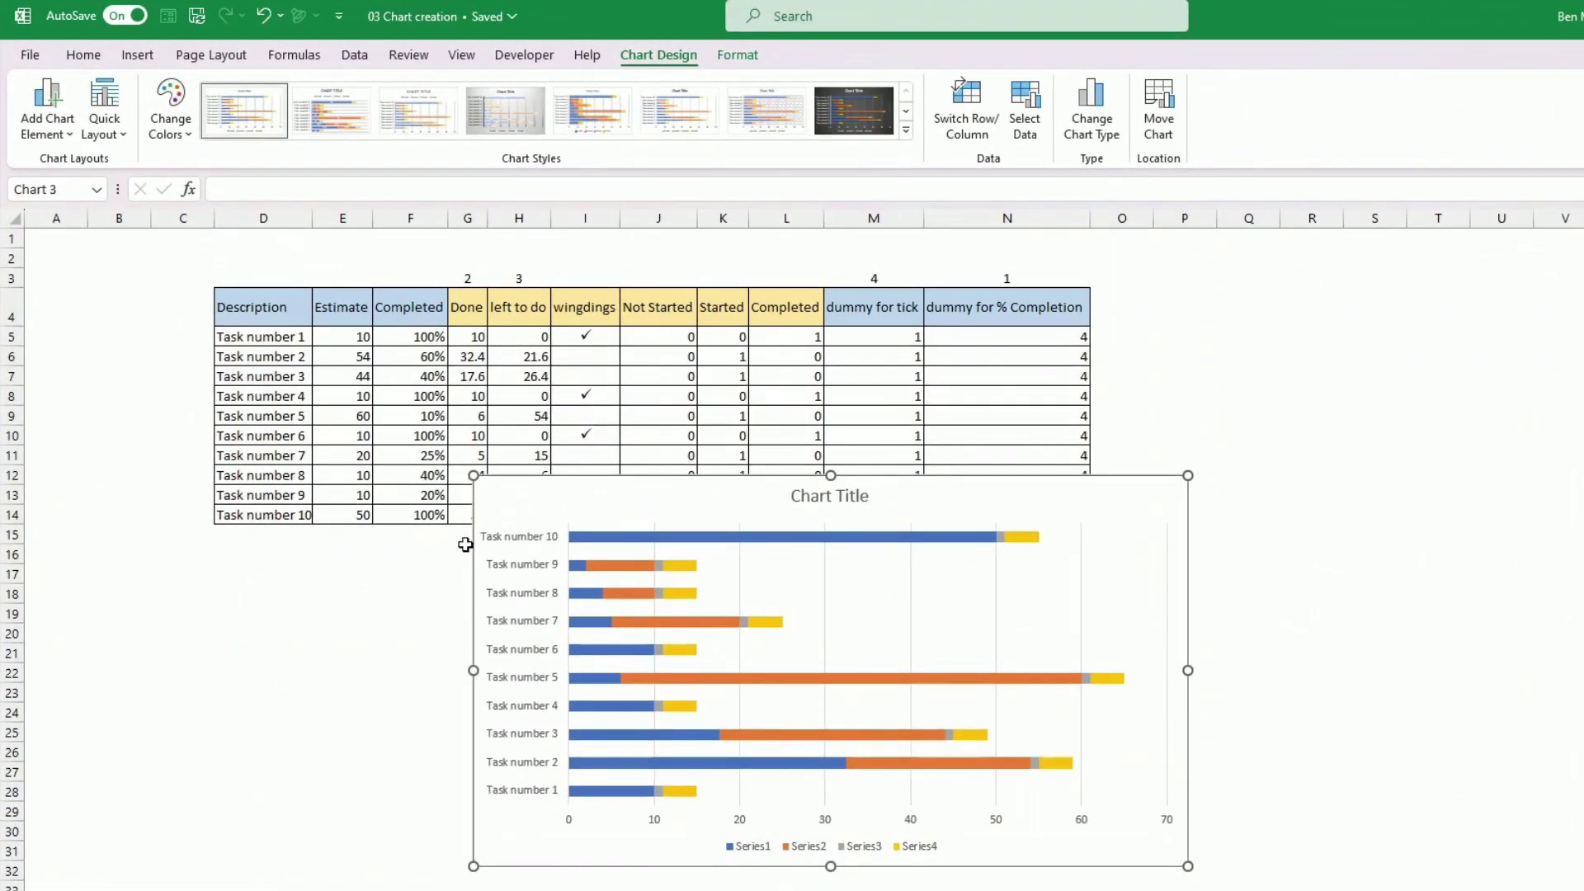
pyautogui.moveTo(473, 475); pyautogui.dragTo(422, 483)
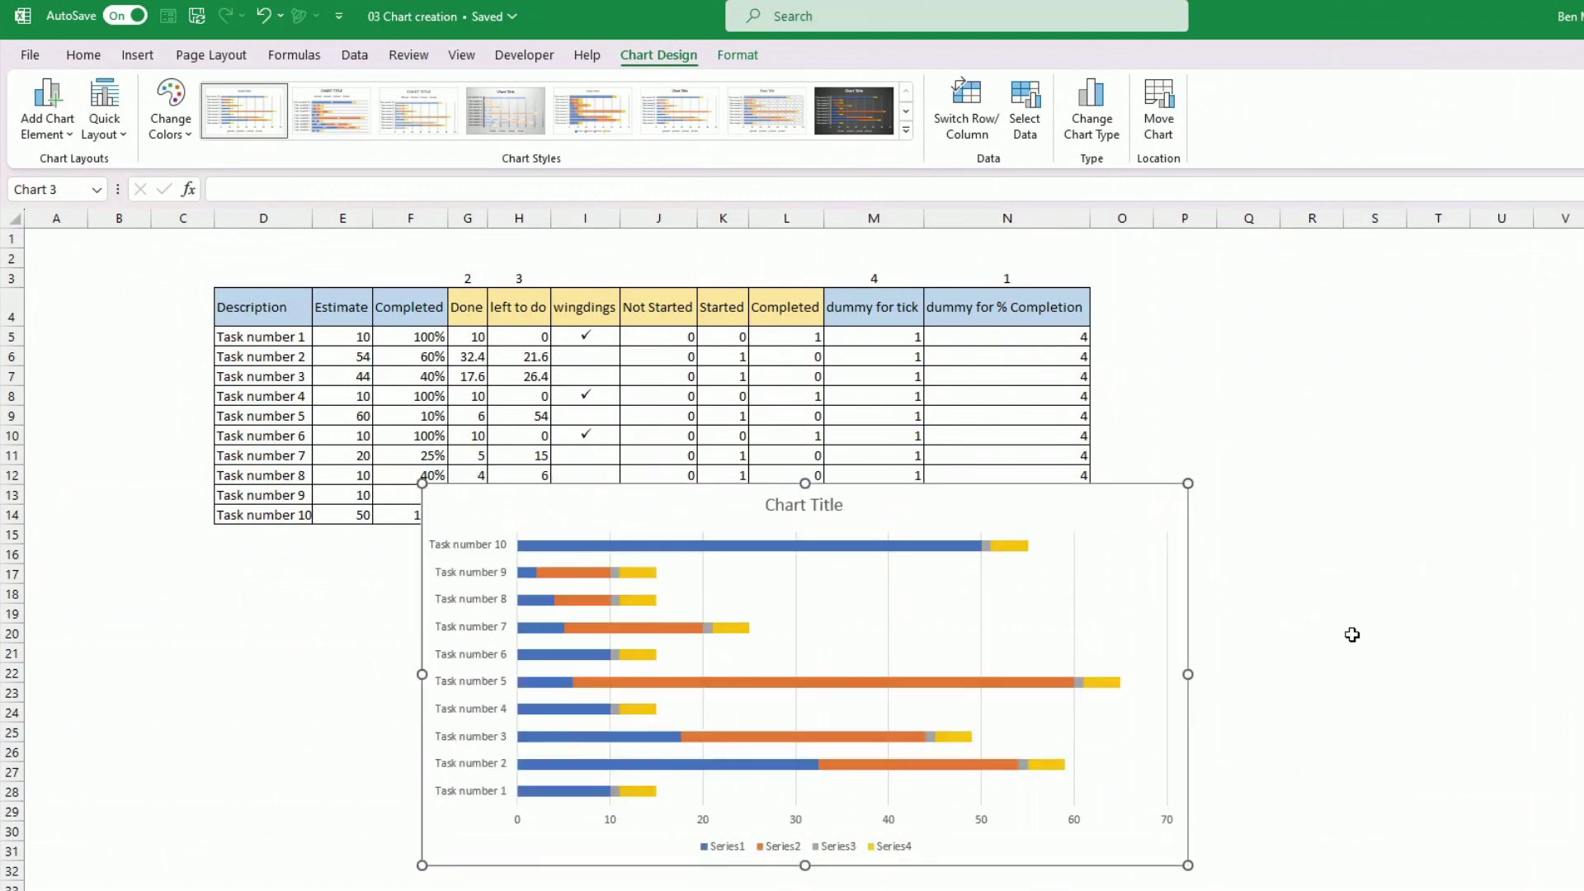
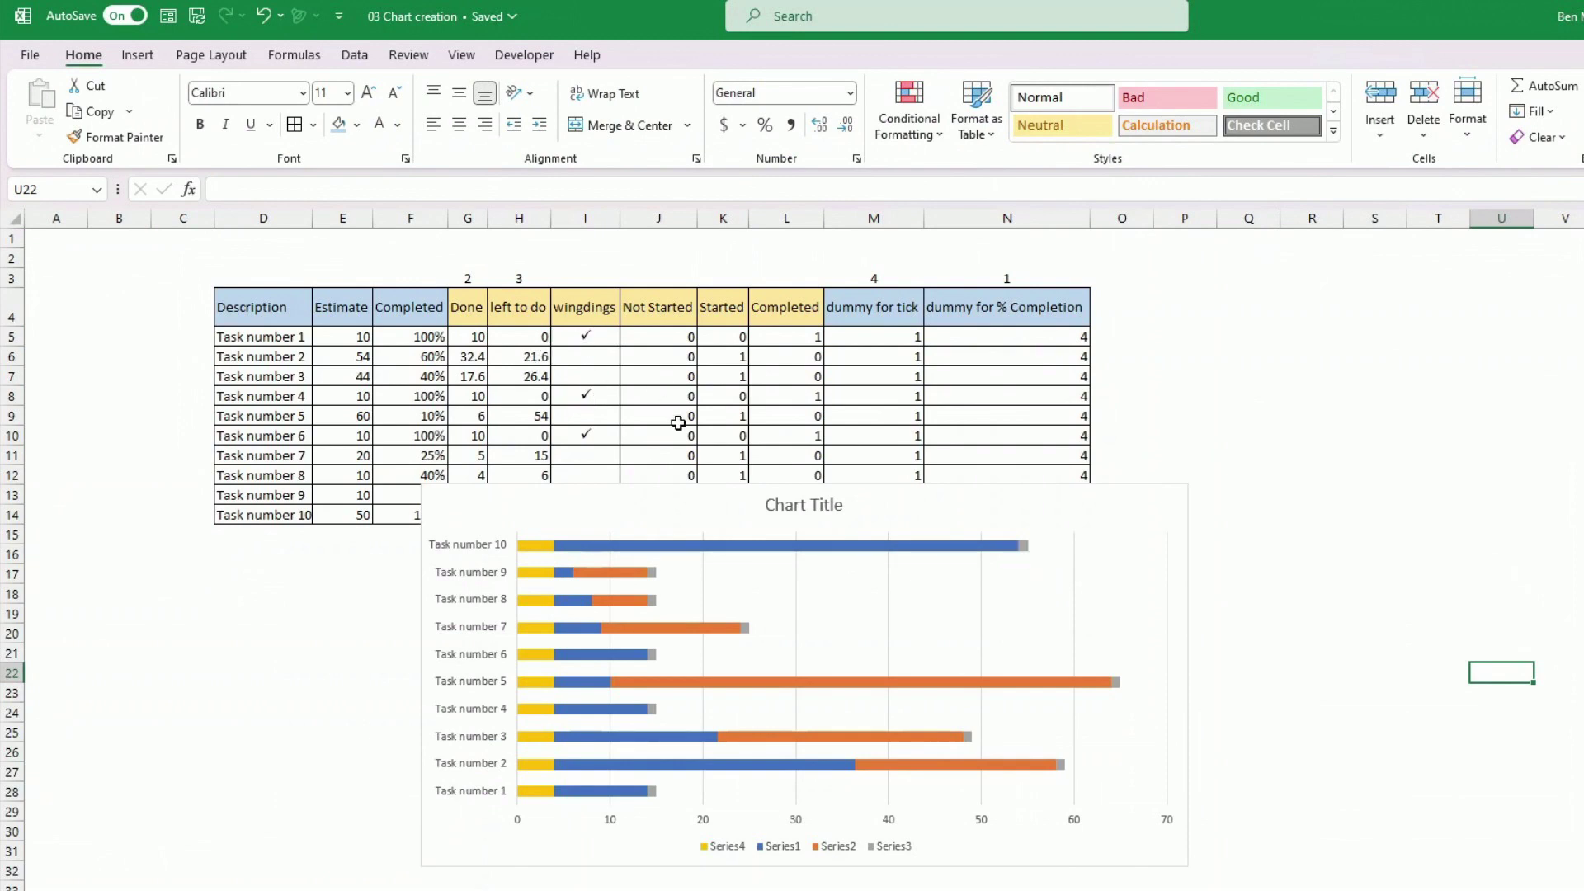
# Step: Label the "dummy for tick" series with cell values from the wingdings column I5:I14 instead of the series value
pyautogui.click(1024, 545)
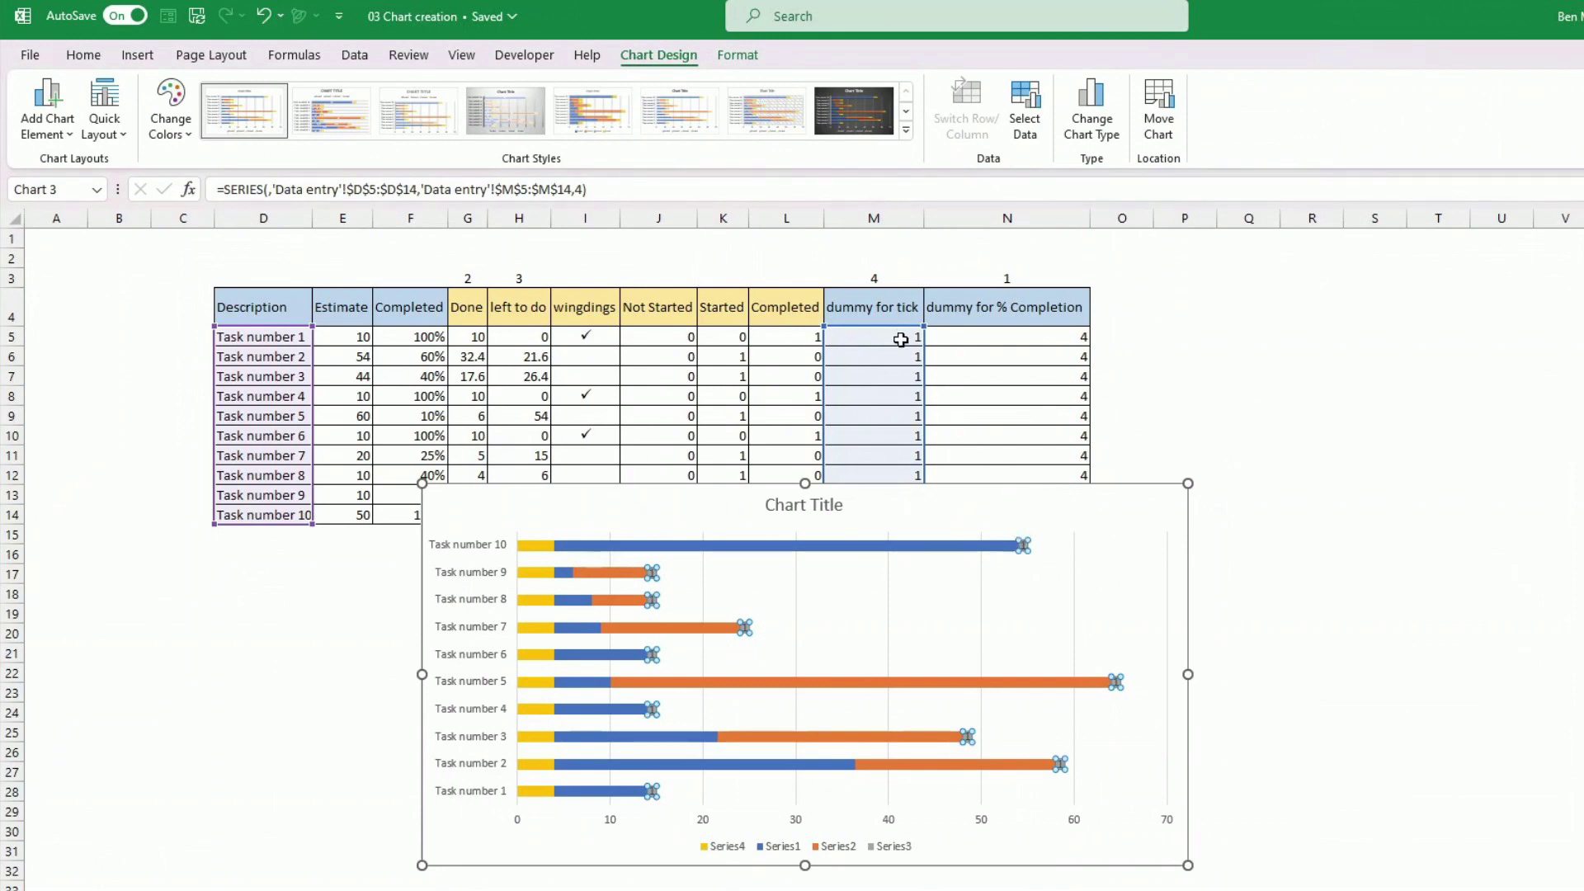
pyautogui.click(1024, 548)
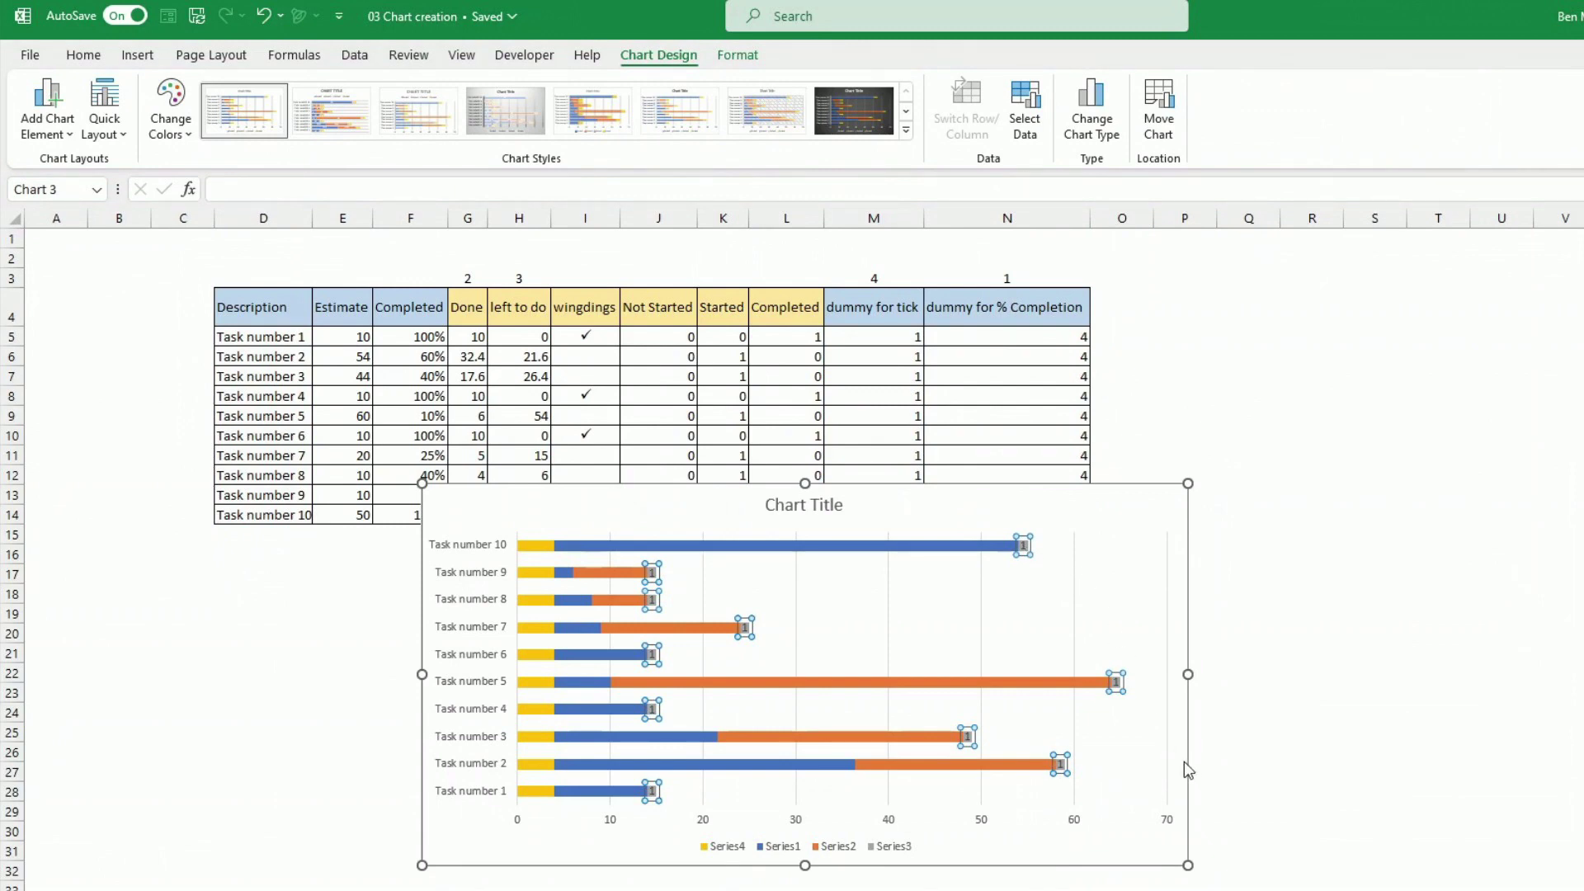
pyautogui.hotkey('ctrl', '1')
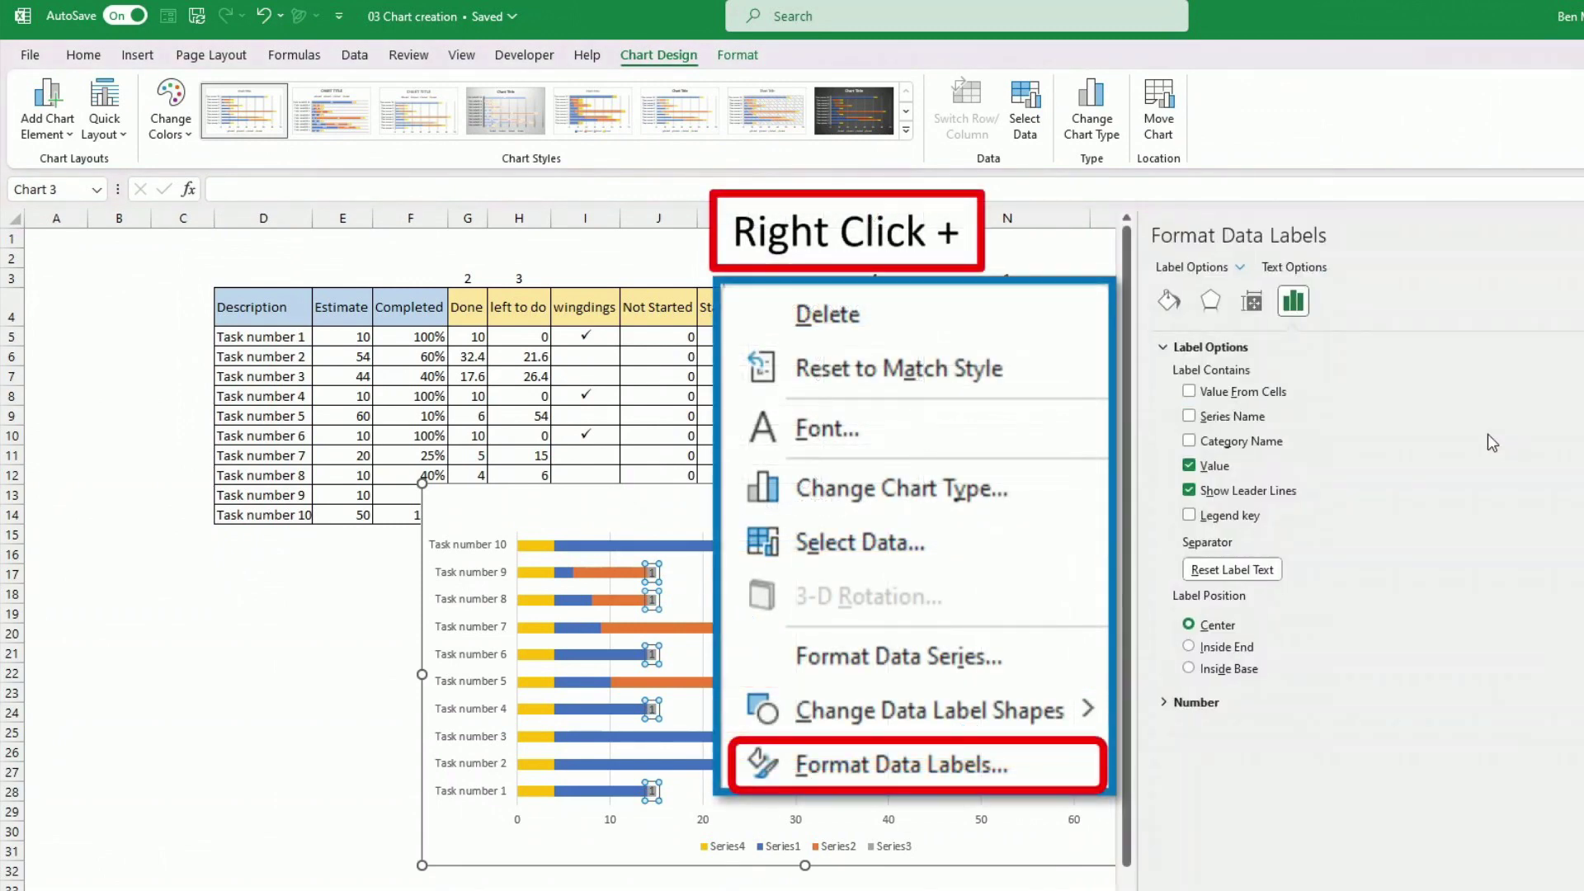
pyautogui.click(1190, 466)
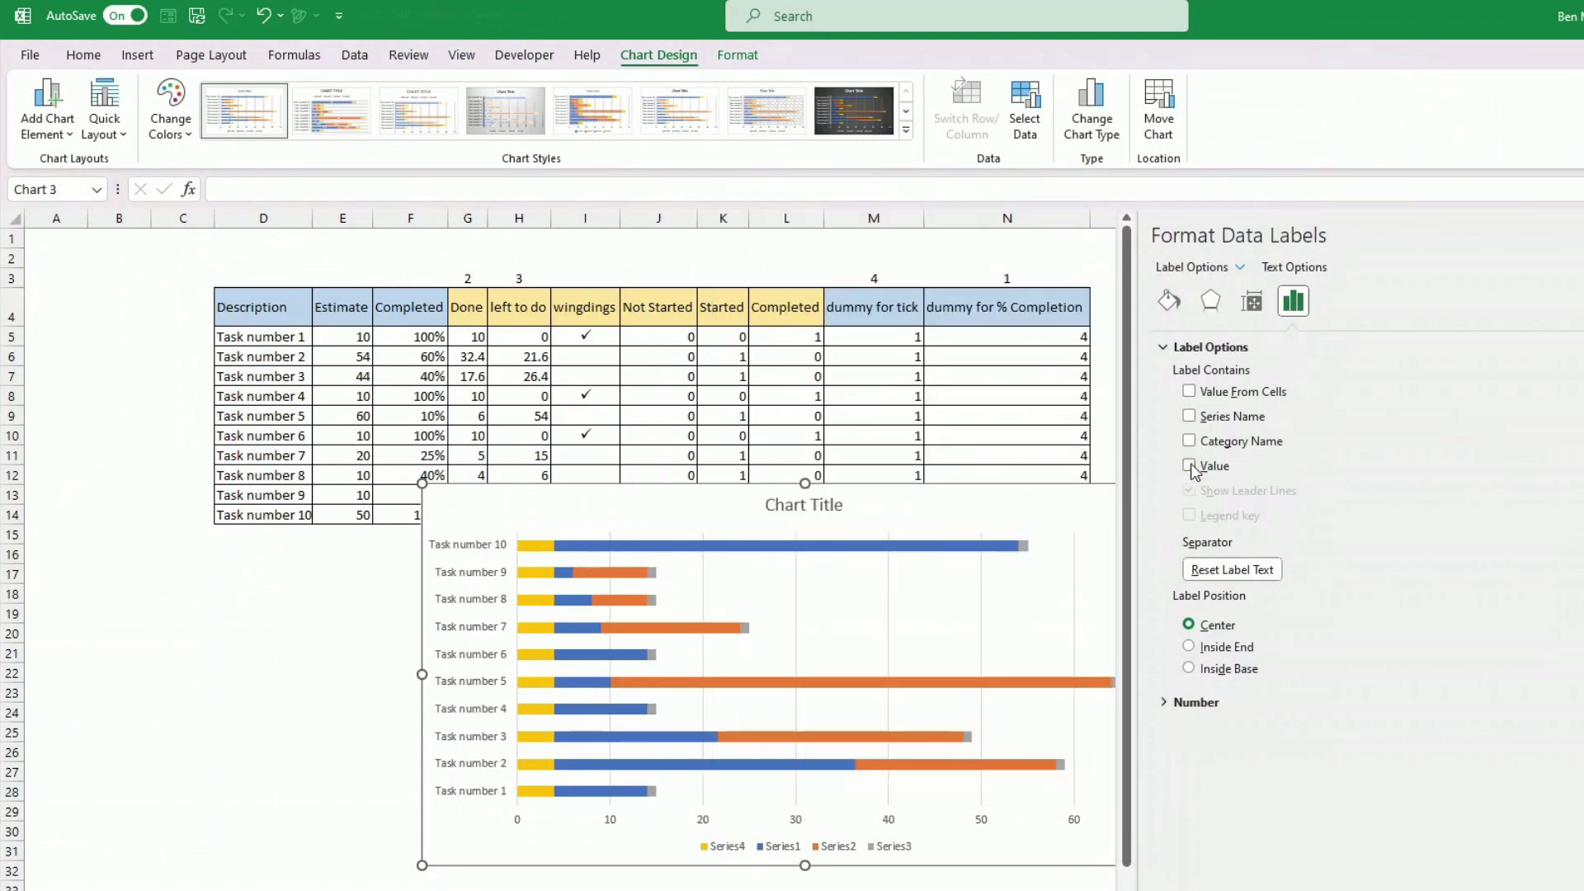
pyautogui.click(1189, 393)
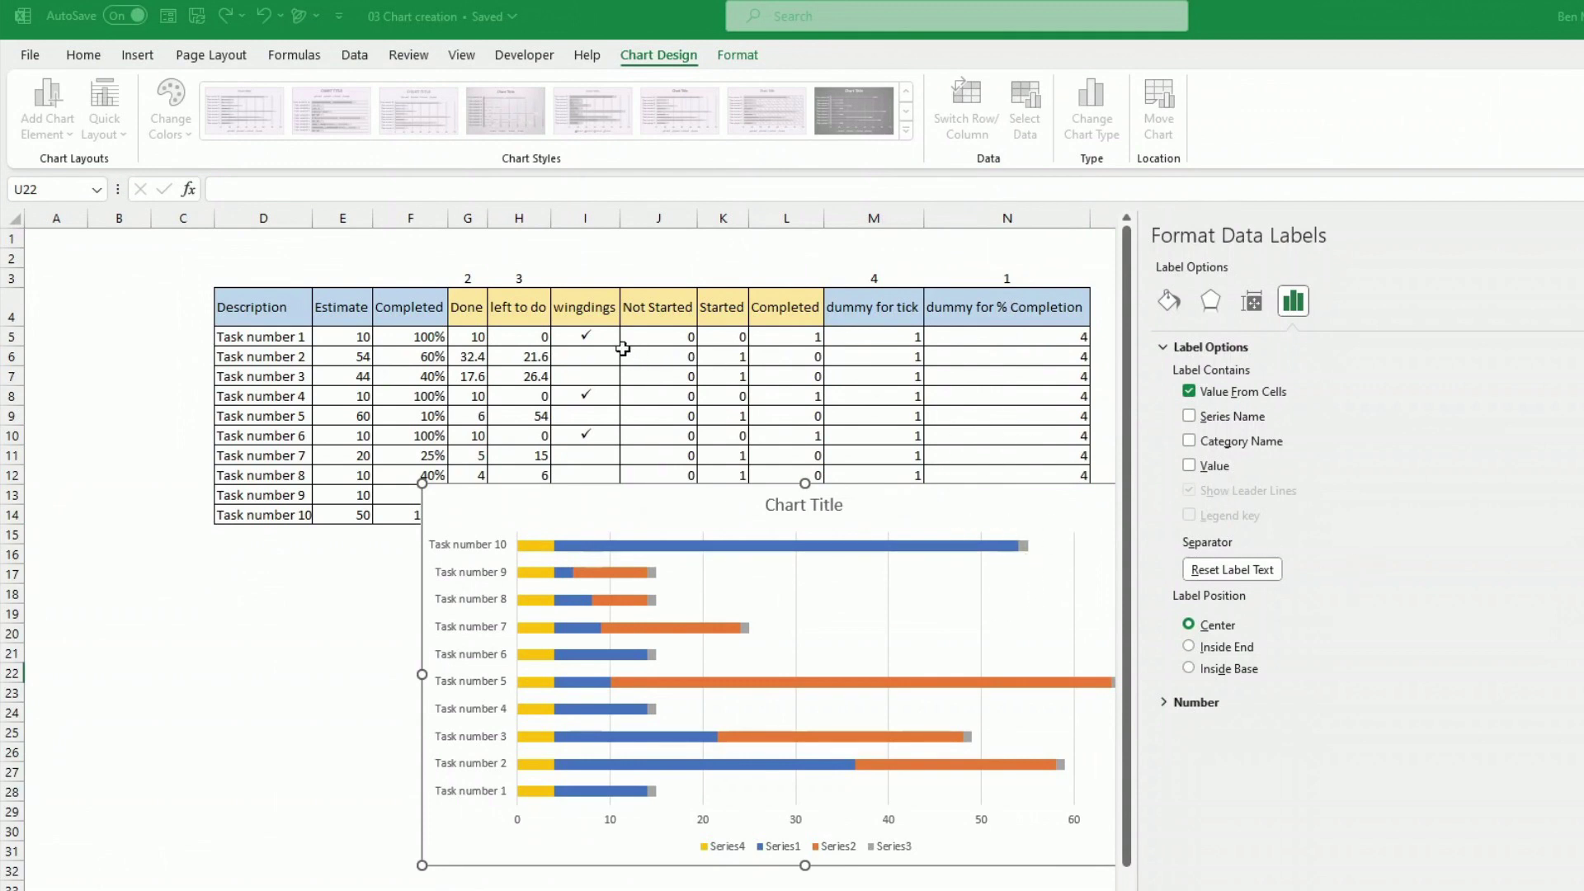
pyautogui.moveTo(584, 335); pyautogui.dragTo(595, 475)
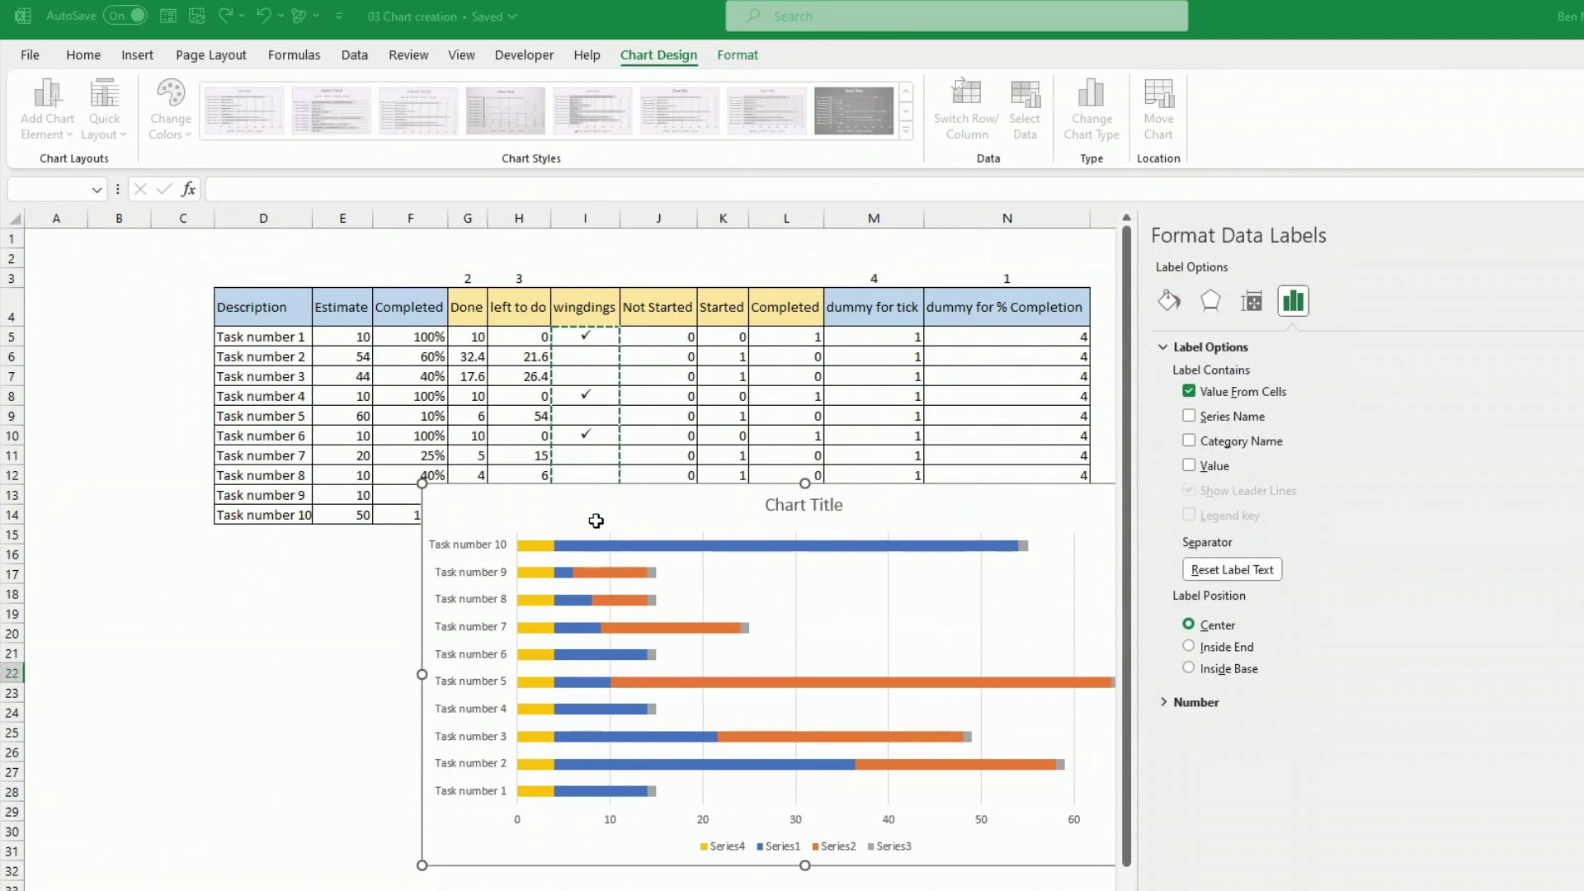
pyautogui.press('Return')
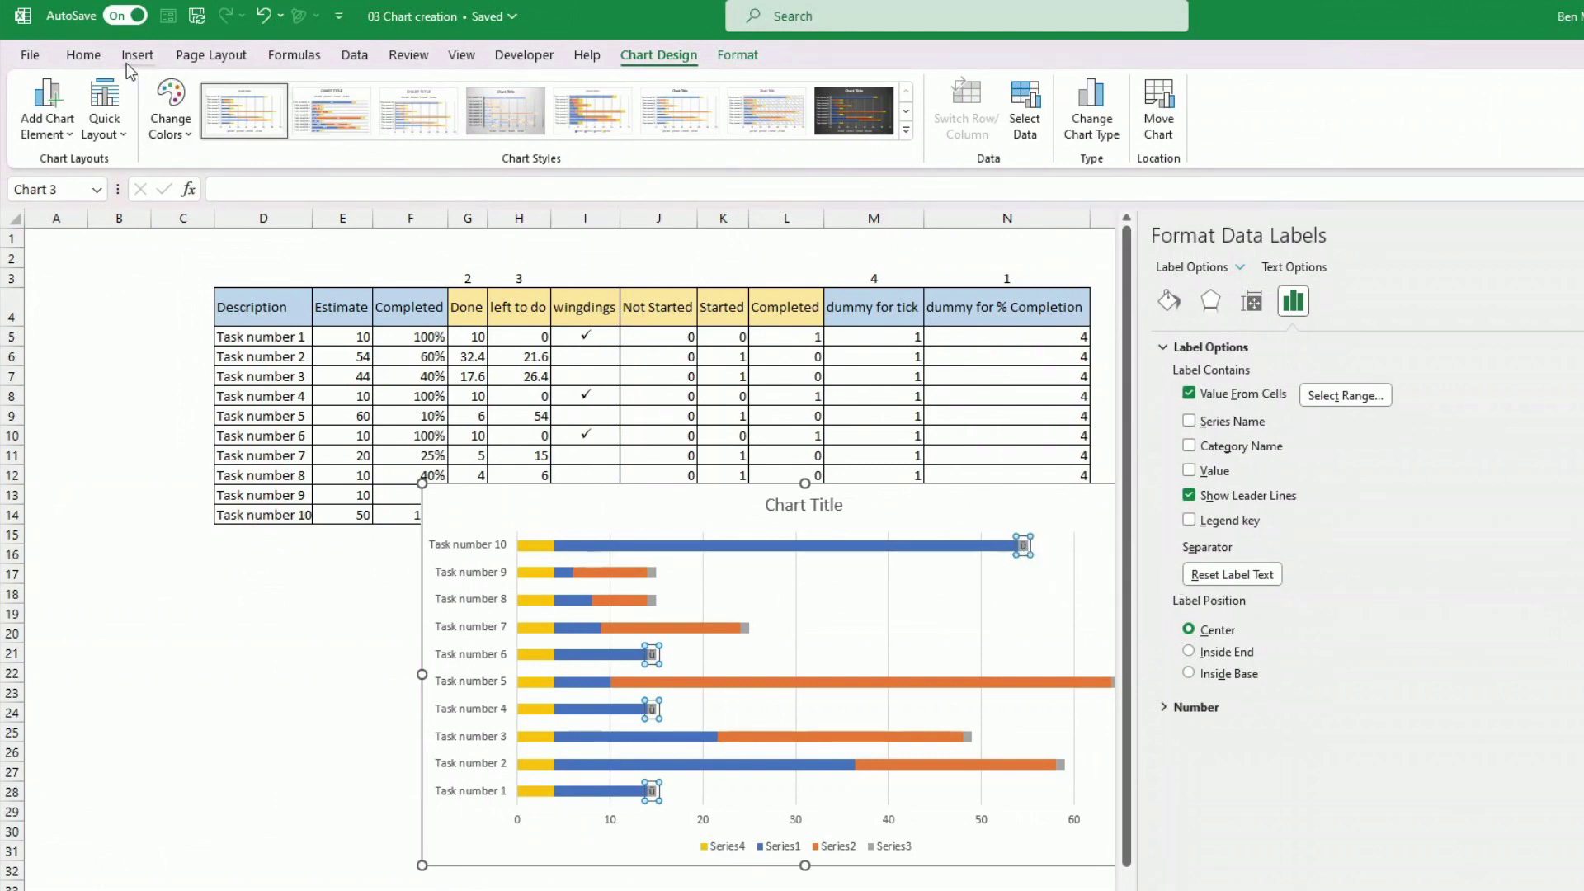
# Step: Set the font of the tick data labels to Wingdings and enlarge the chart
pyautogui.click(85, 58)
pyautogui.click(280, 94)
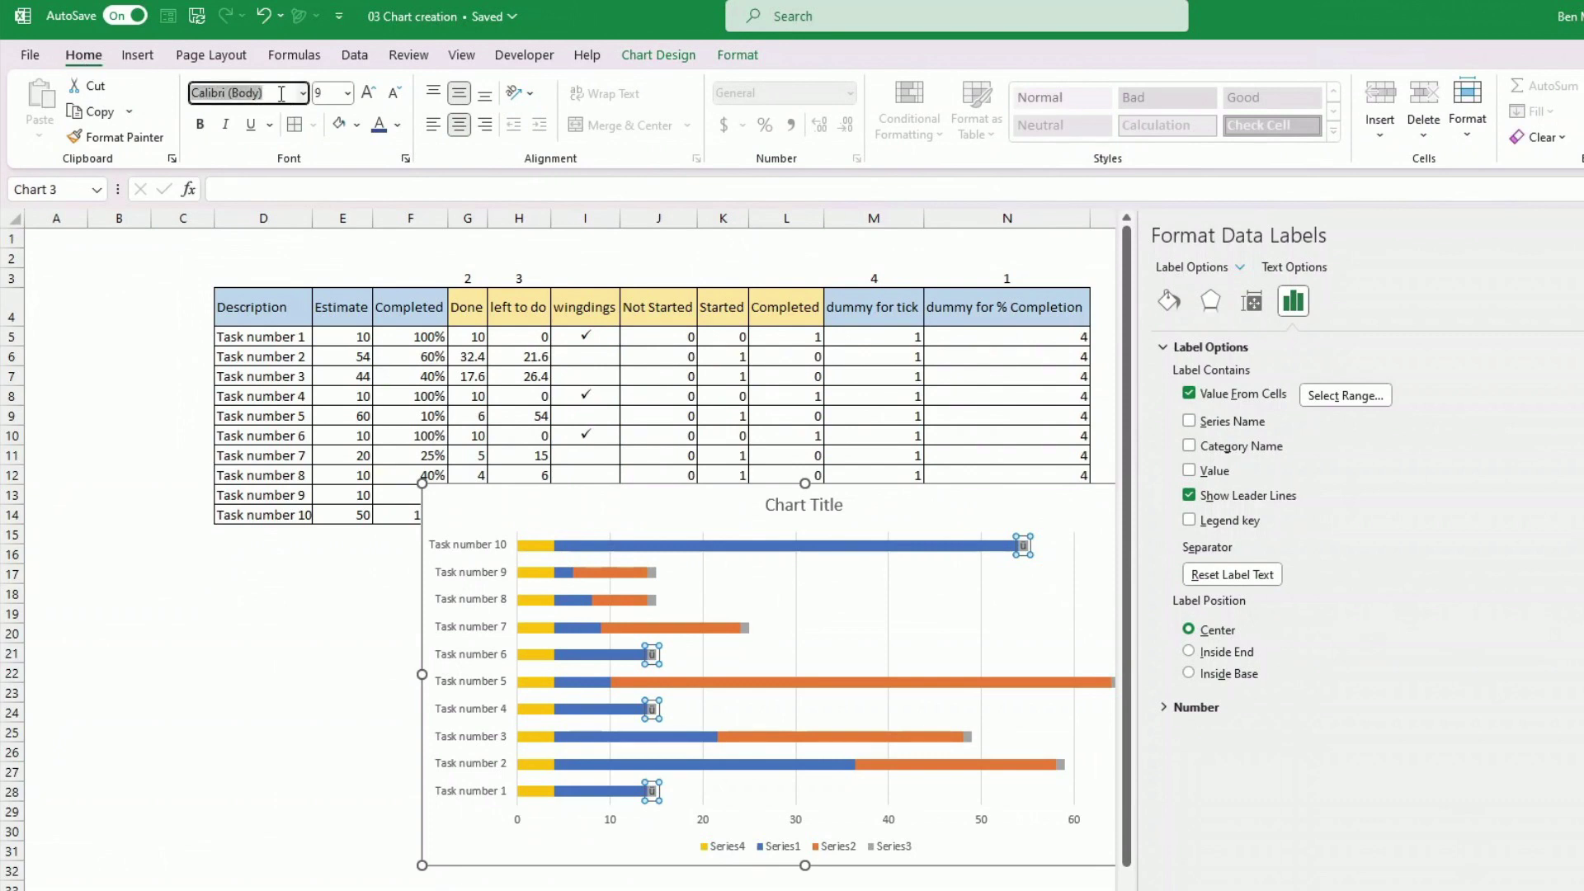
pyautogui.write('w')
pyautogui.press('Return')
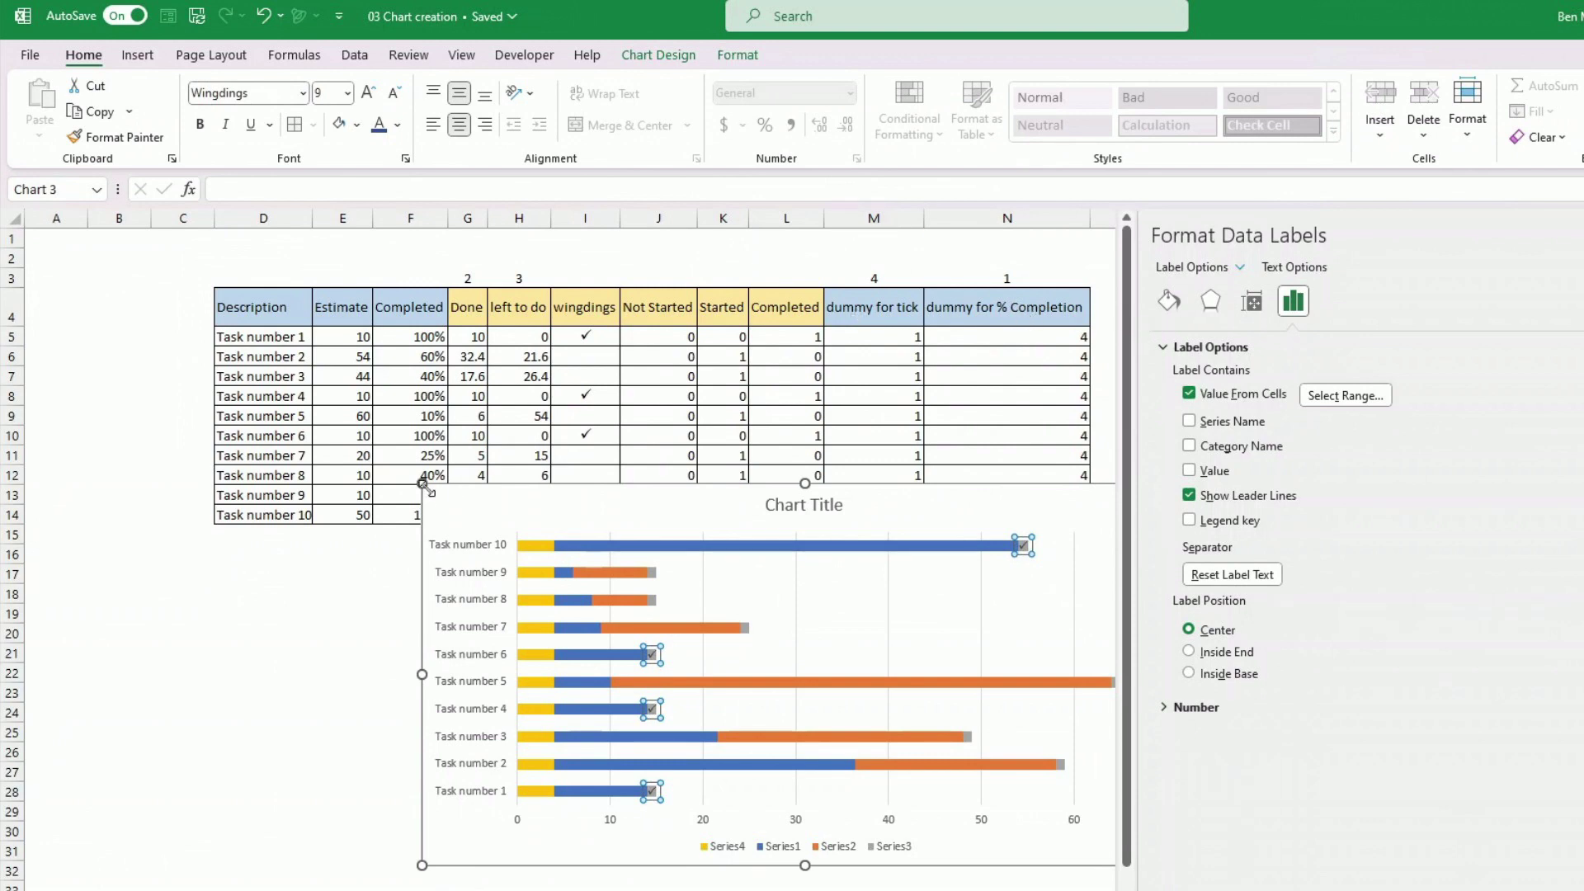
pyautogui.moveTo(422, 483); pyautogui.dragTo(308, 421)
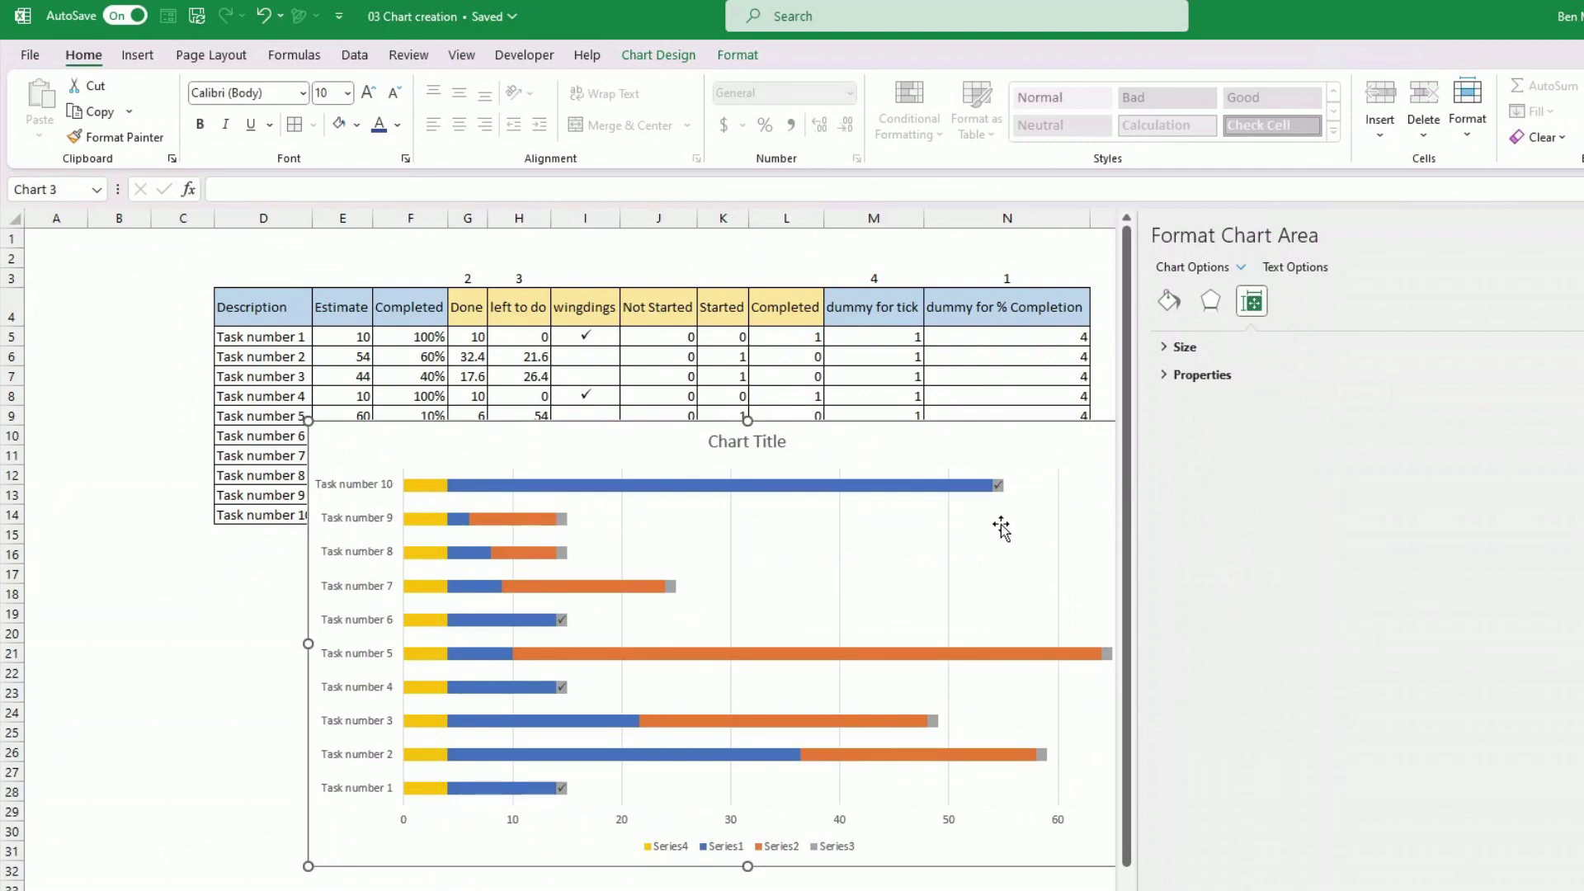
# Step: Set the "dummy for tick" series bars to No Fill, keeping only their tick labels
pyautogui.click(670, 586)
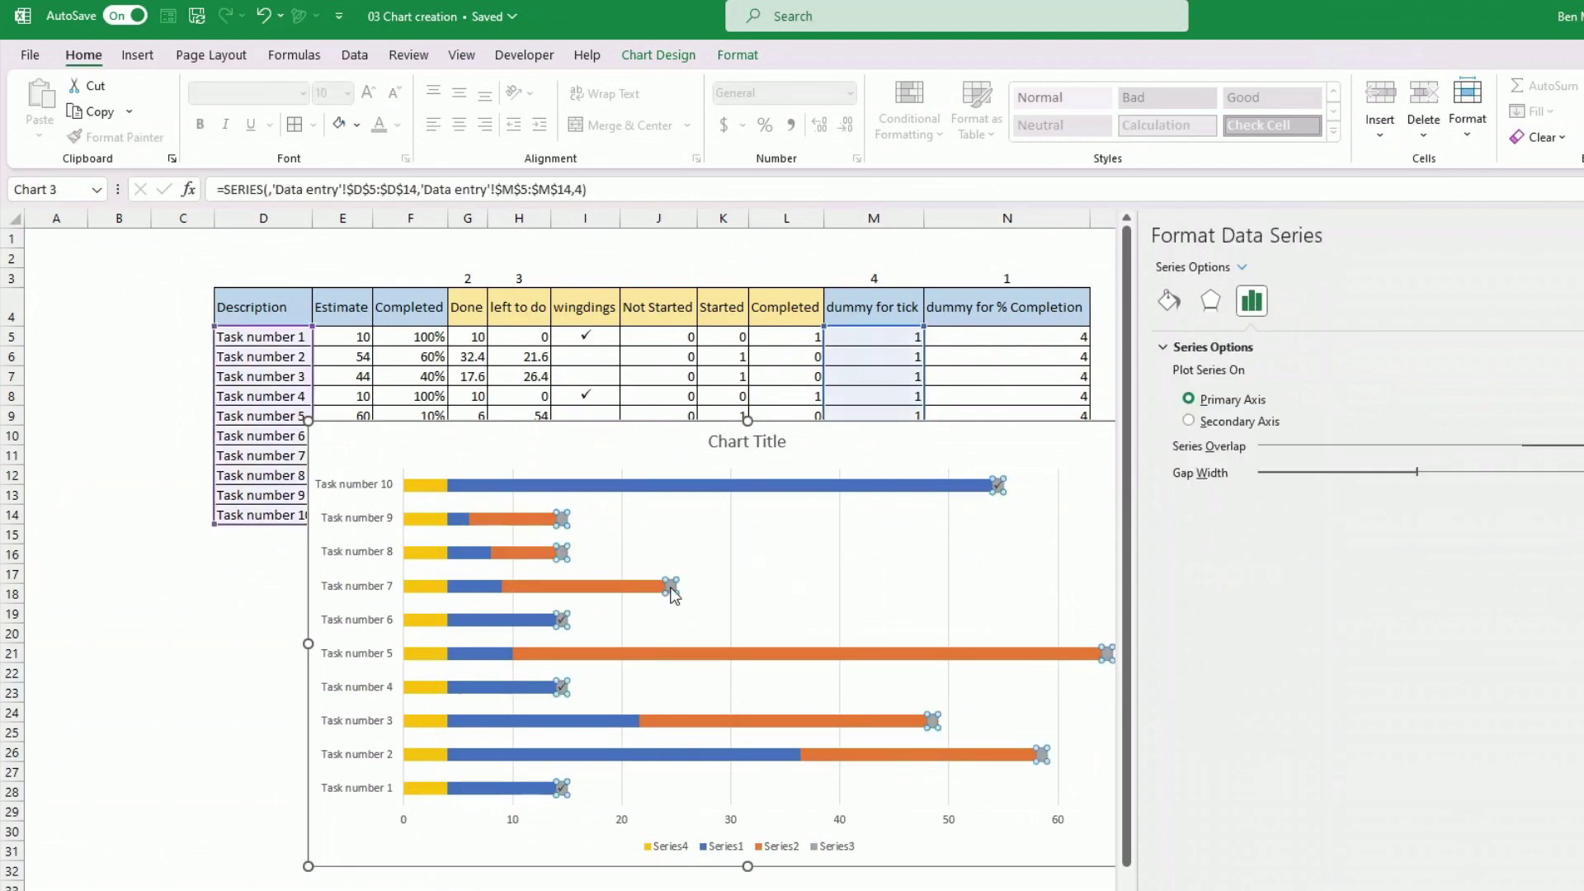
pyautogui.click(737, 58)
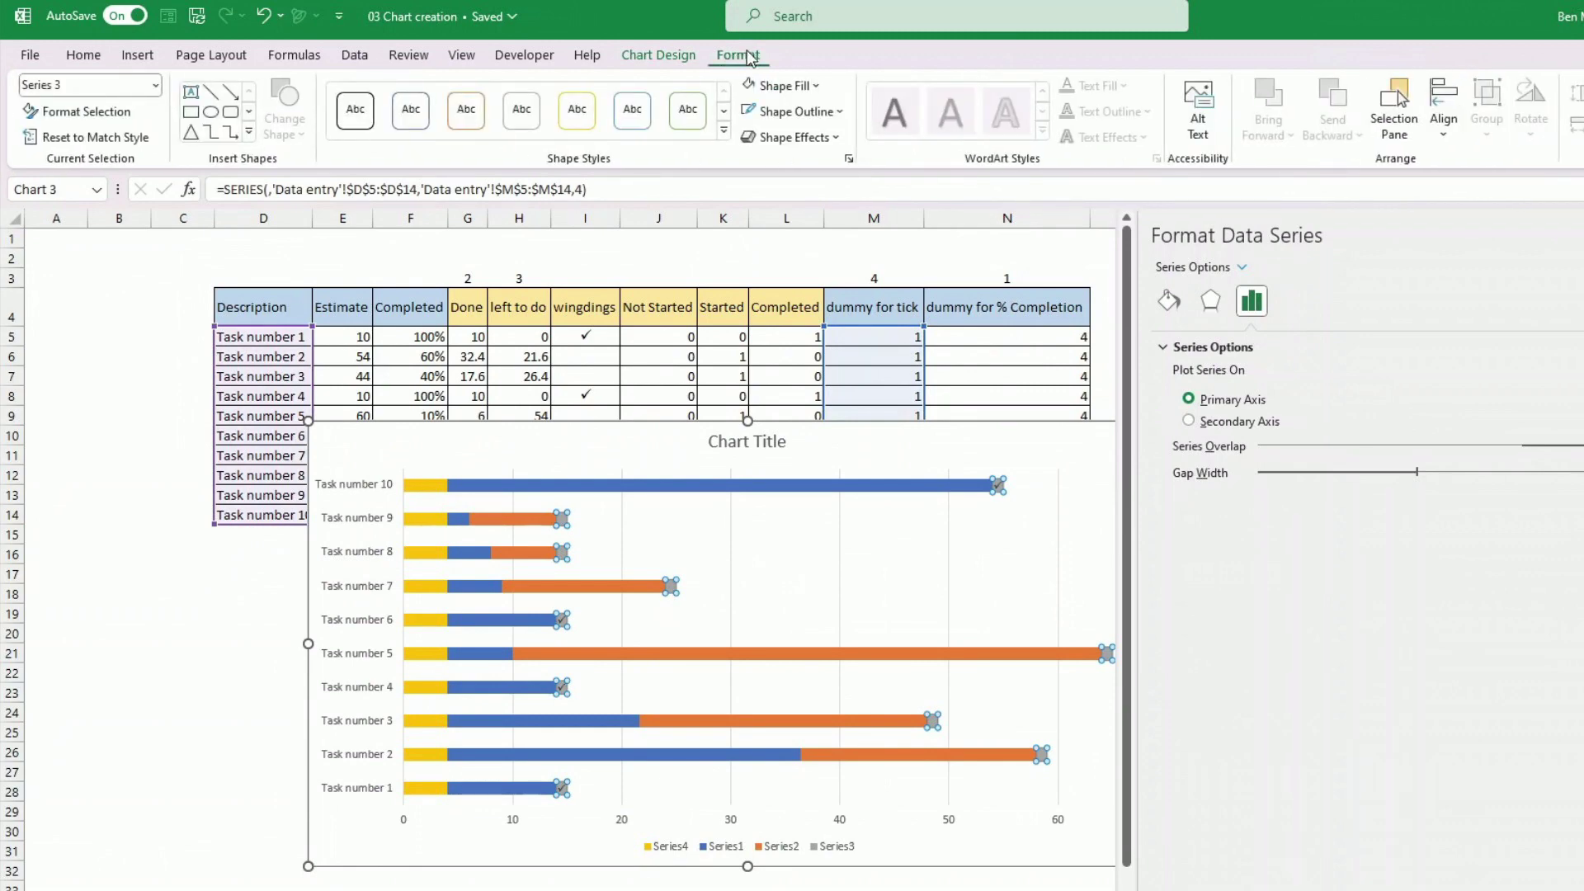
pyautogui.click(815, 86)
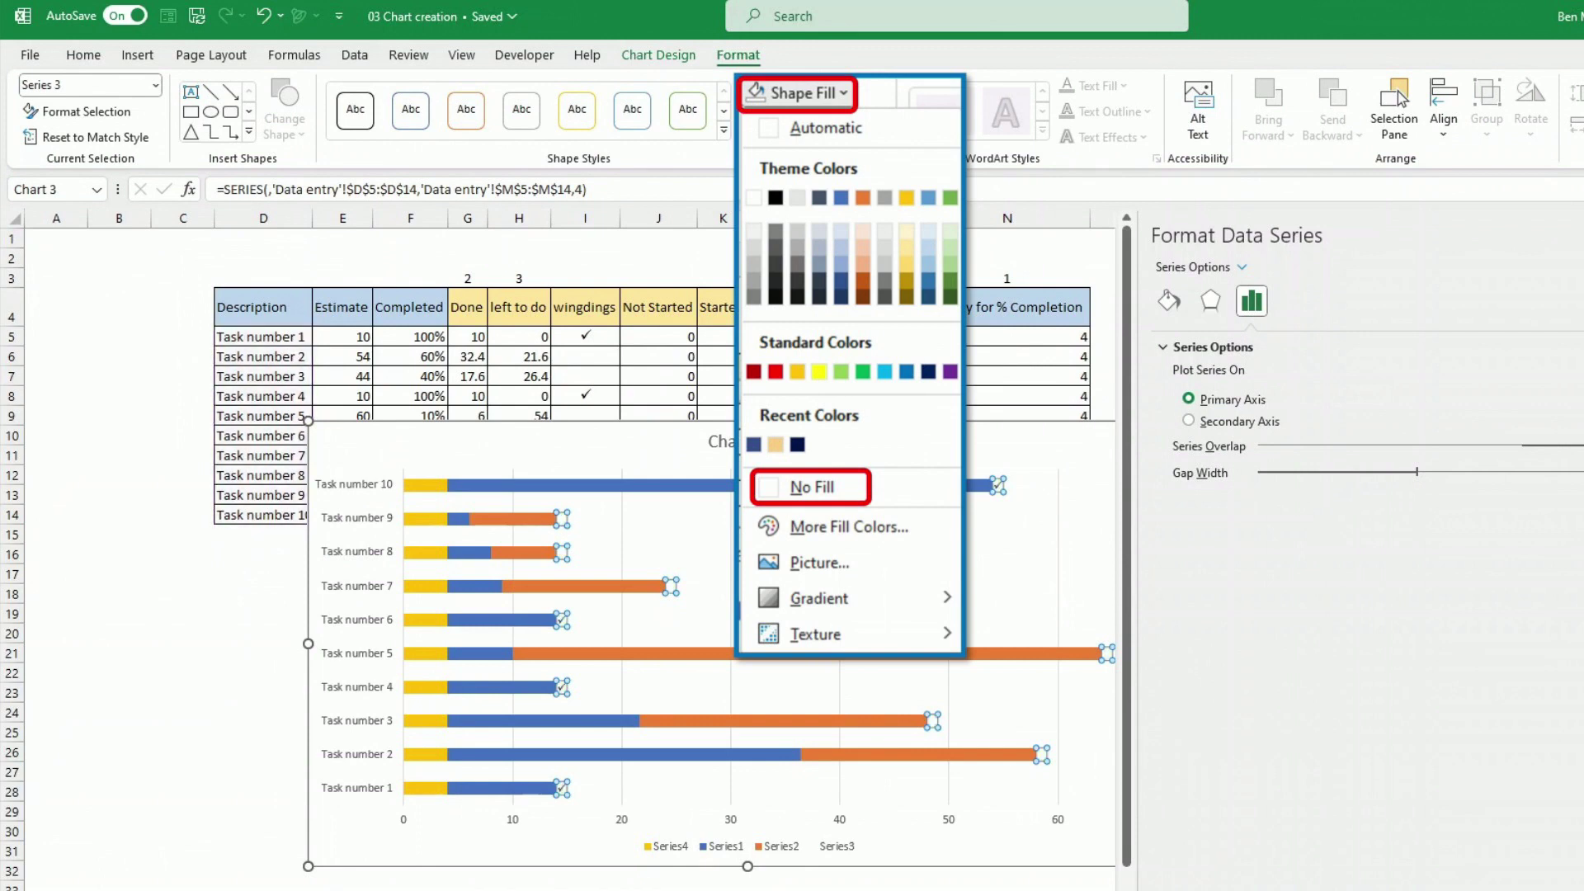
pyautogui.click(811, 487)
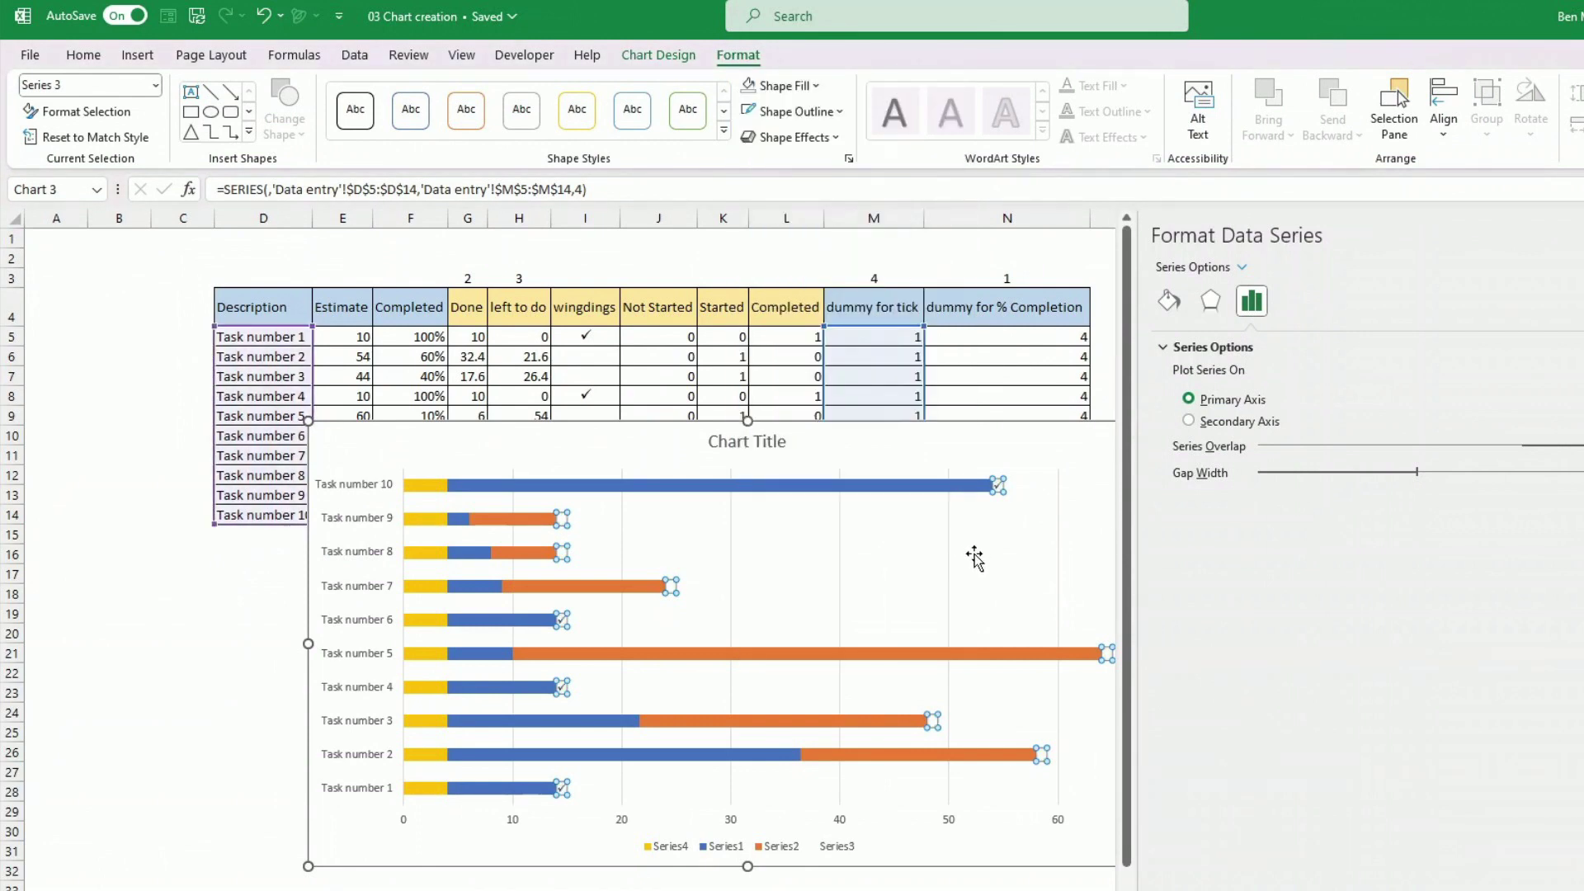
pyautogui.press('Escape')
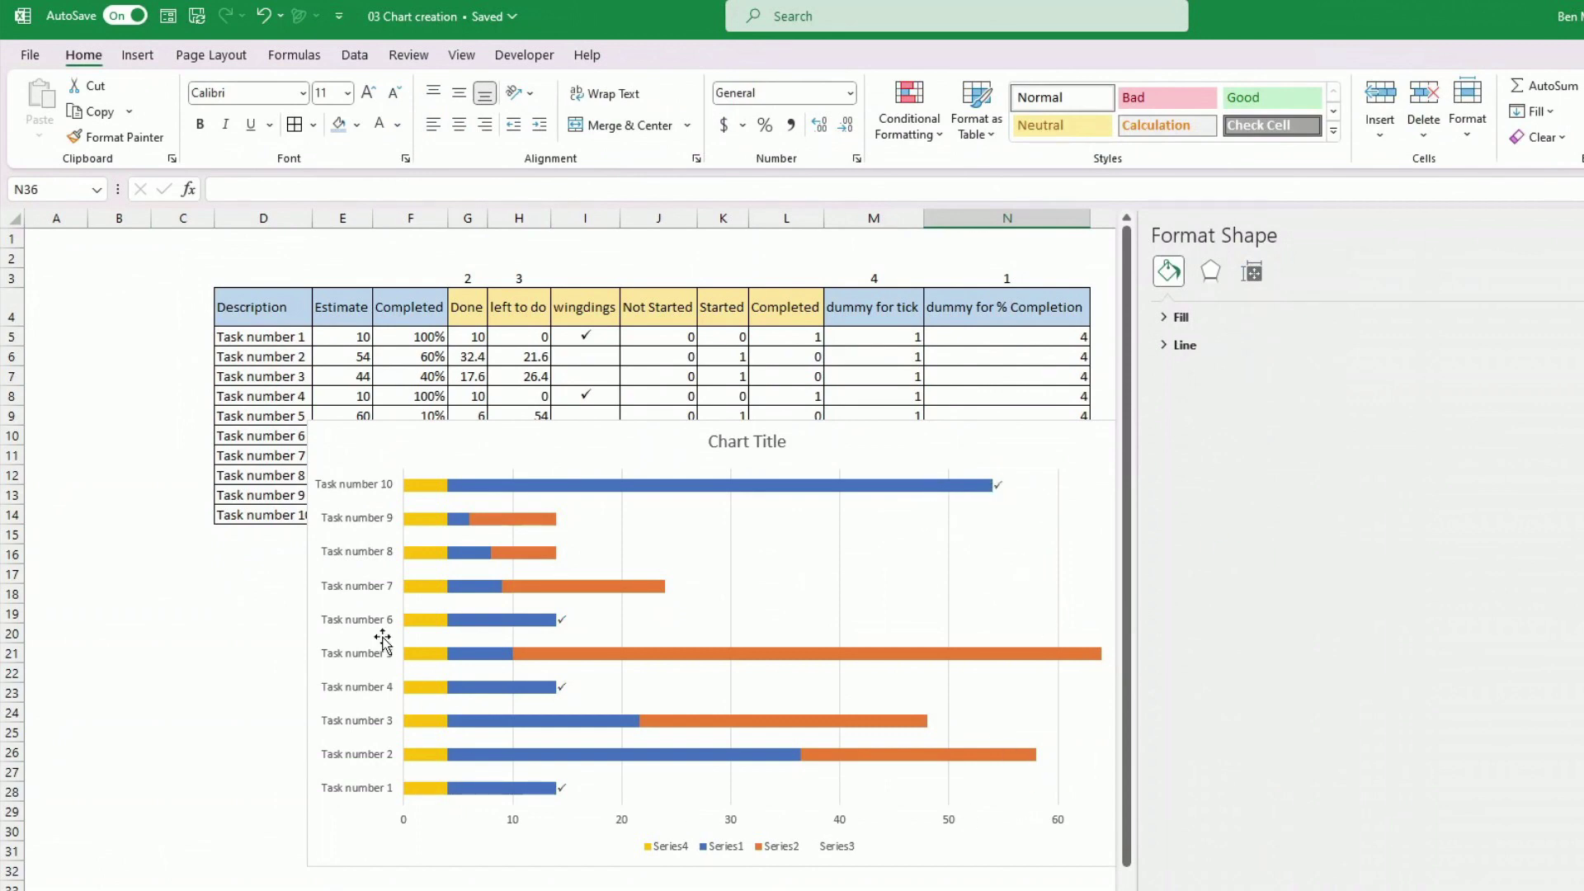
# Step: Label the "dummy for % Completion" series with the Completed percentages from F5:F14 instead of the series value
pyautogui.click(422, 481)
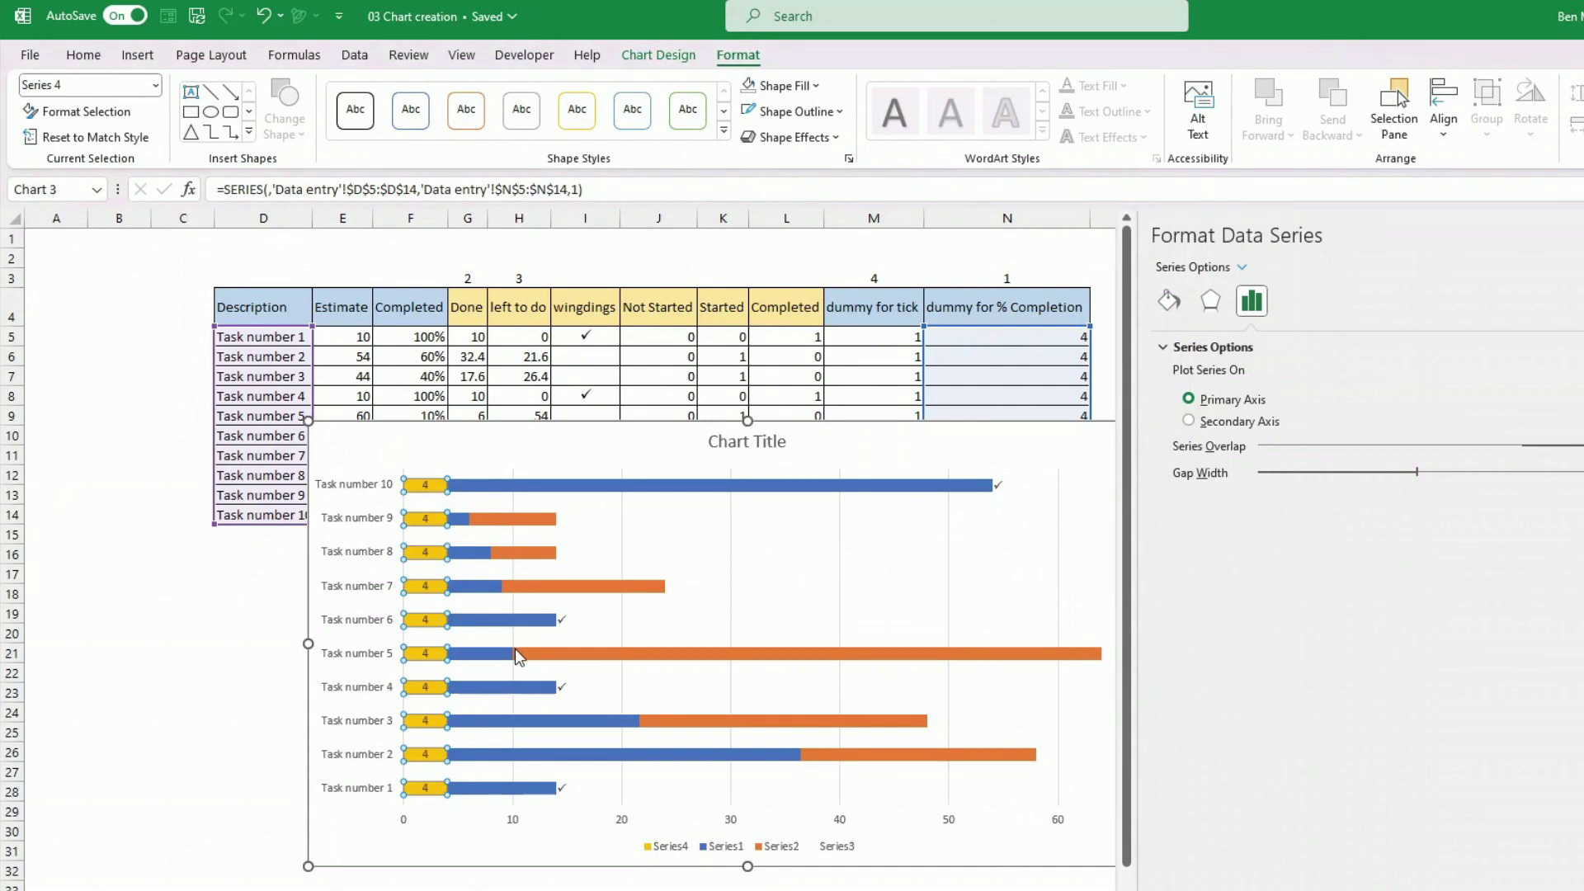
pyautogui.click(425, 486)
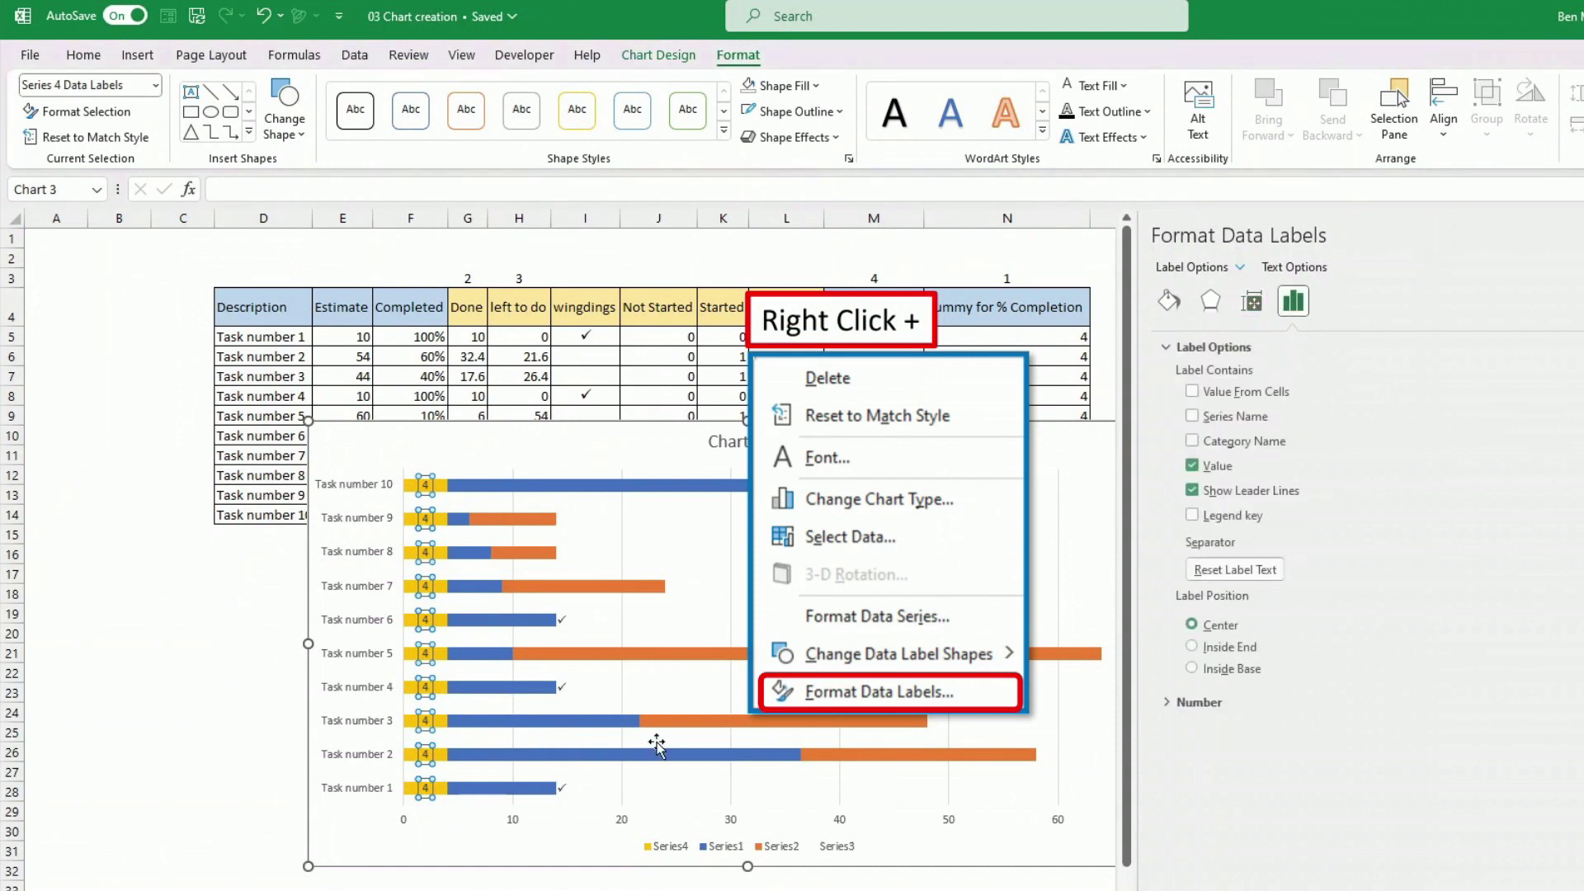
pyautogui.click(1189, 393)
pyautogui.moveTo(424, 335); pyautogui.dragTo(411, 508)
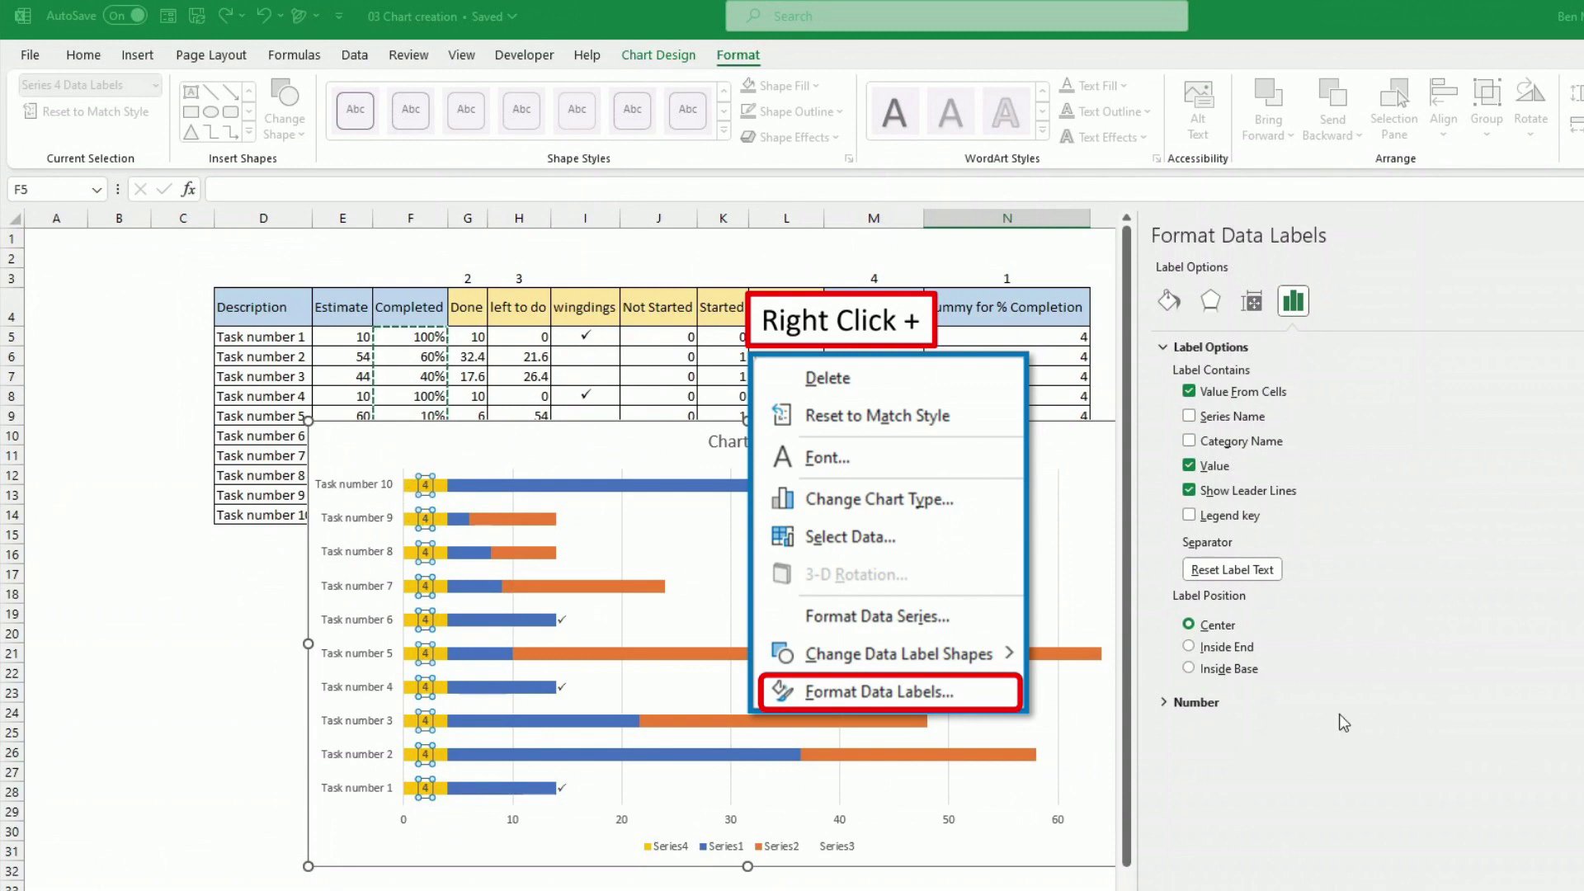
pyautogui.press('Return')
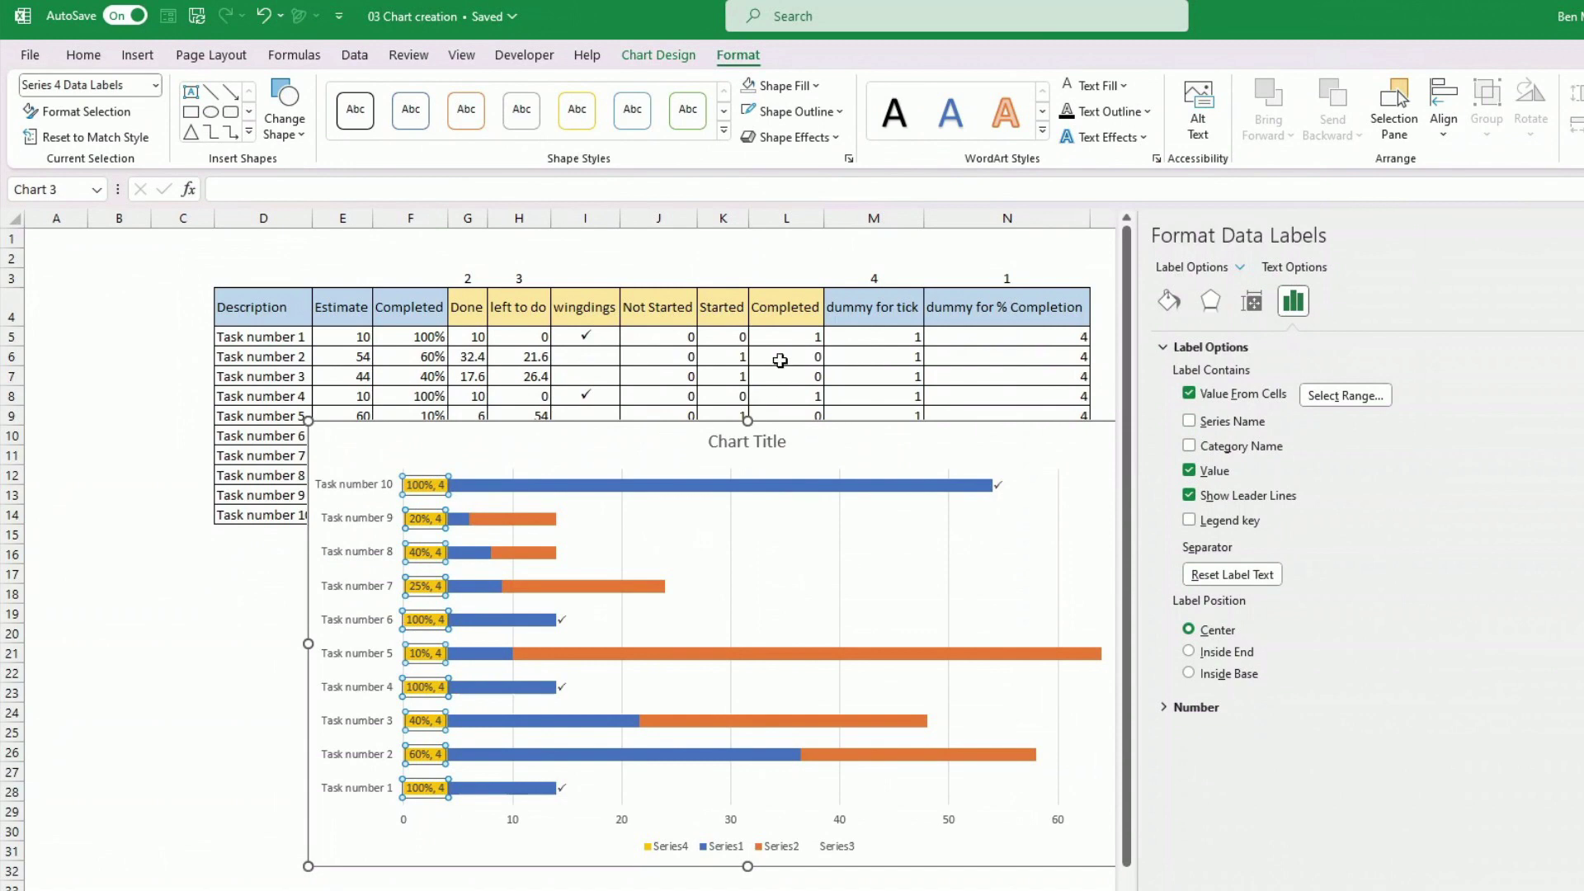
pyautogui.click(1190, 473)
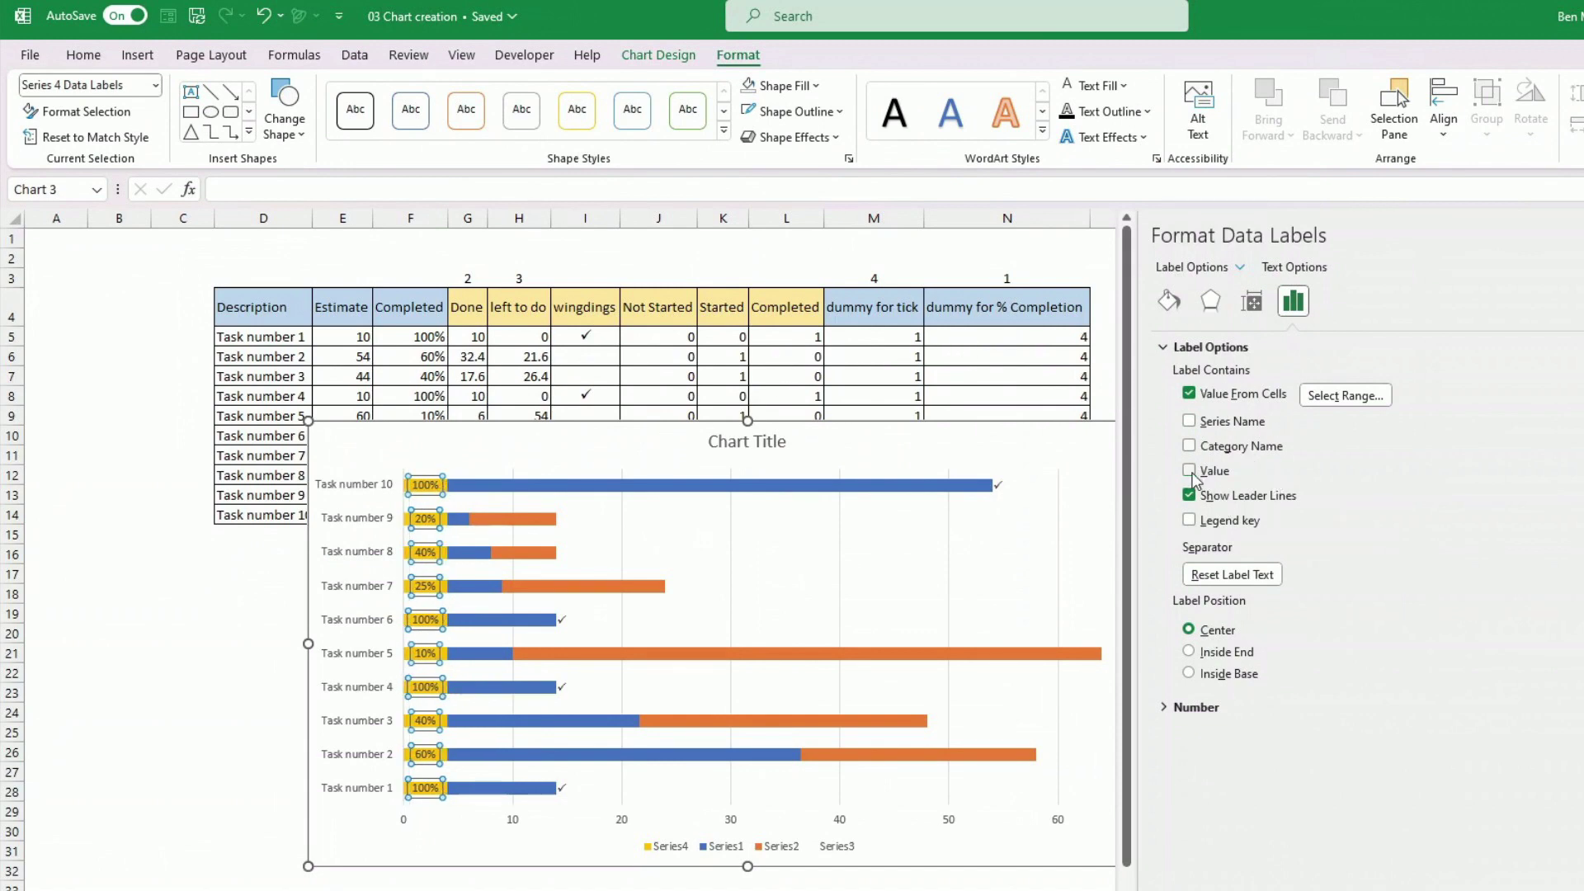
# Step: Set the yellow "dummy for % Completion" series bars to No Fill and deselect the chart
pyautogui.click(434, 838)
pyautogui.click(440, 800)
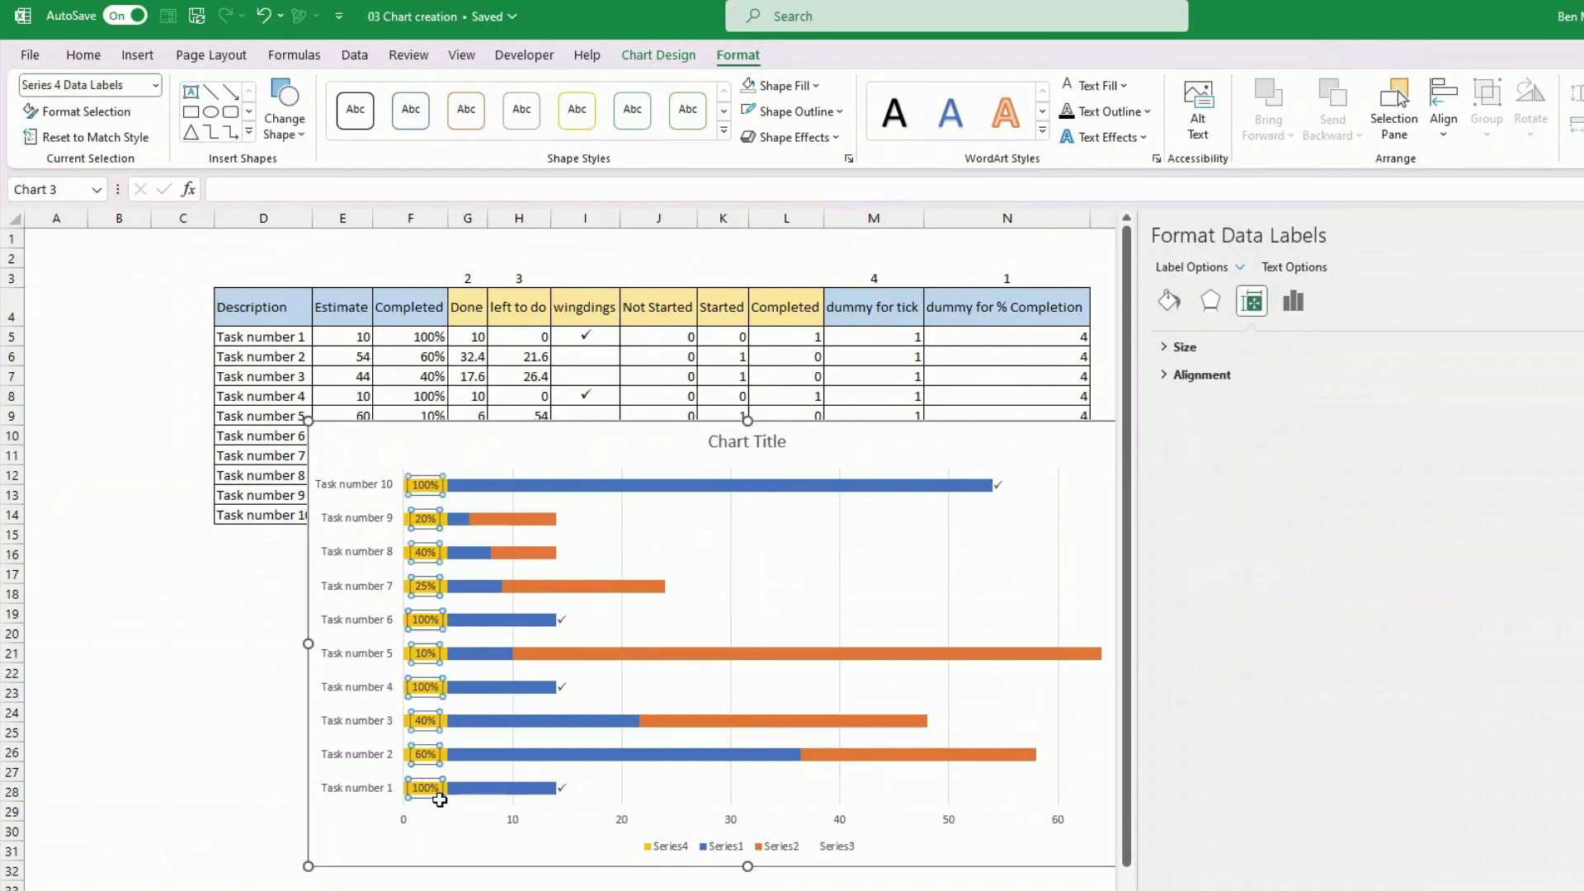
pyautogui.click(407, 765)
pyautogui.click(410, 766)
pyautogui.click(408, 765)
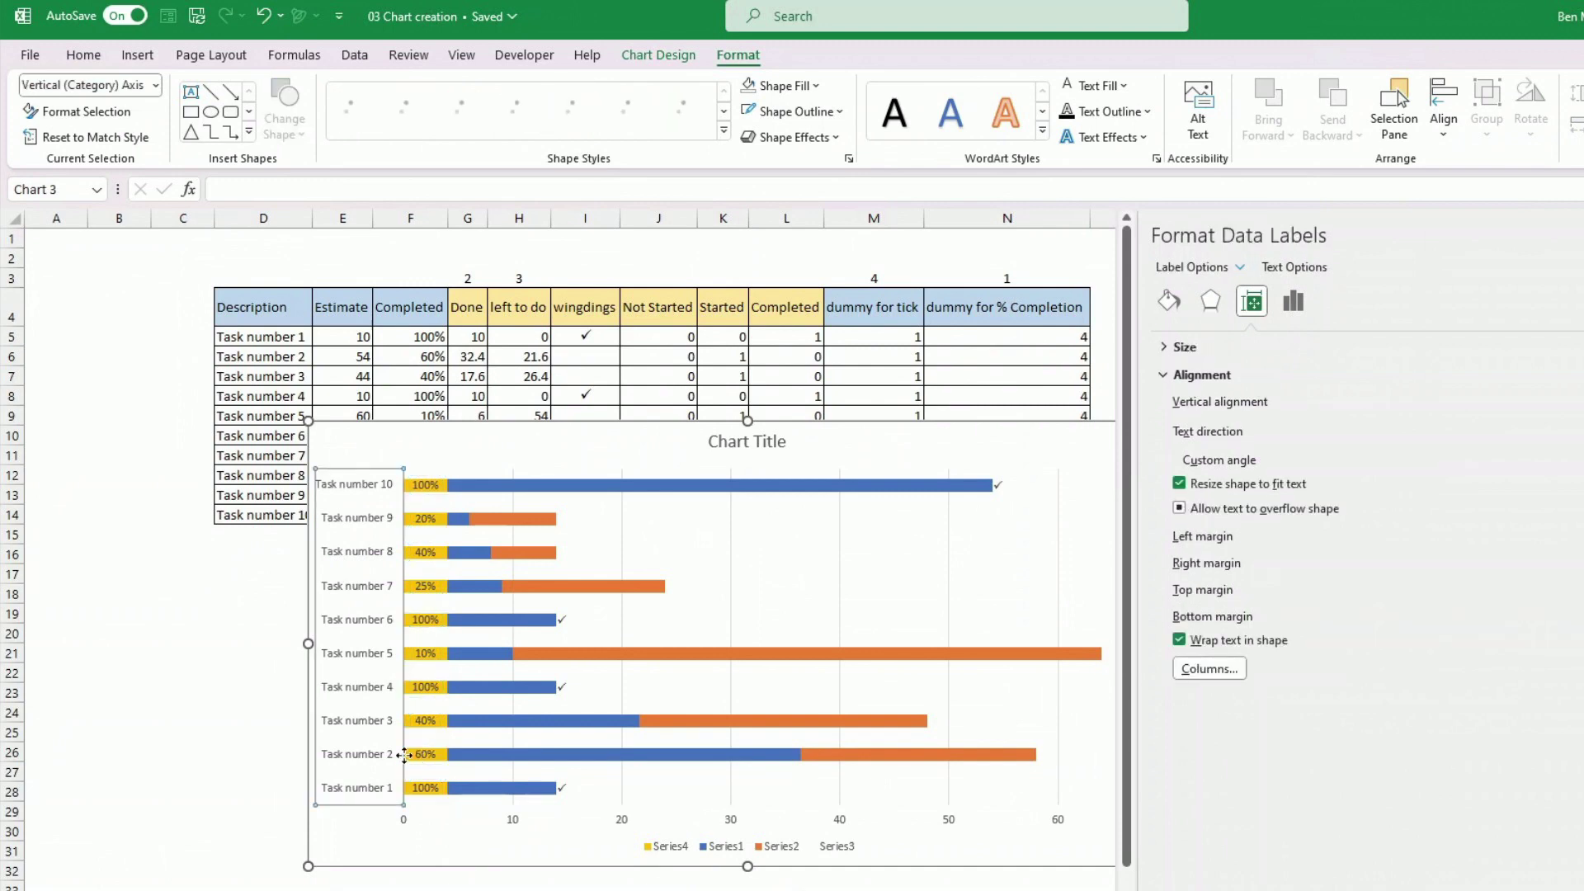
pyautogui.click(409, 755)
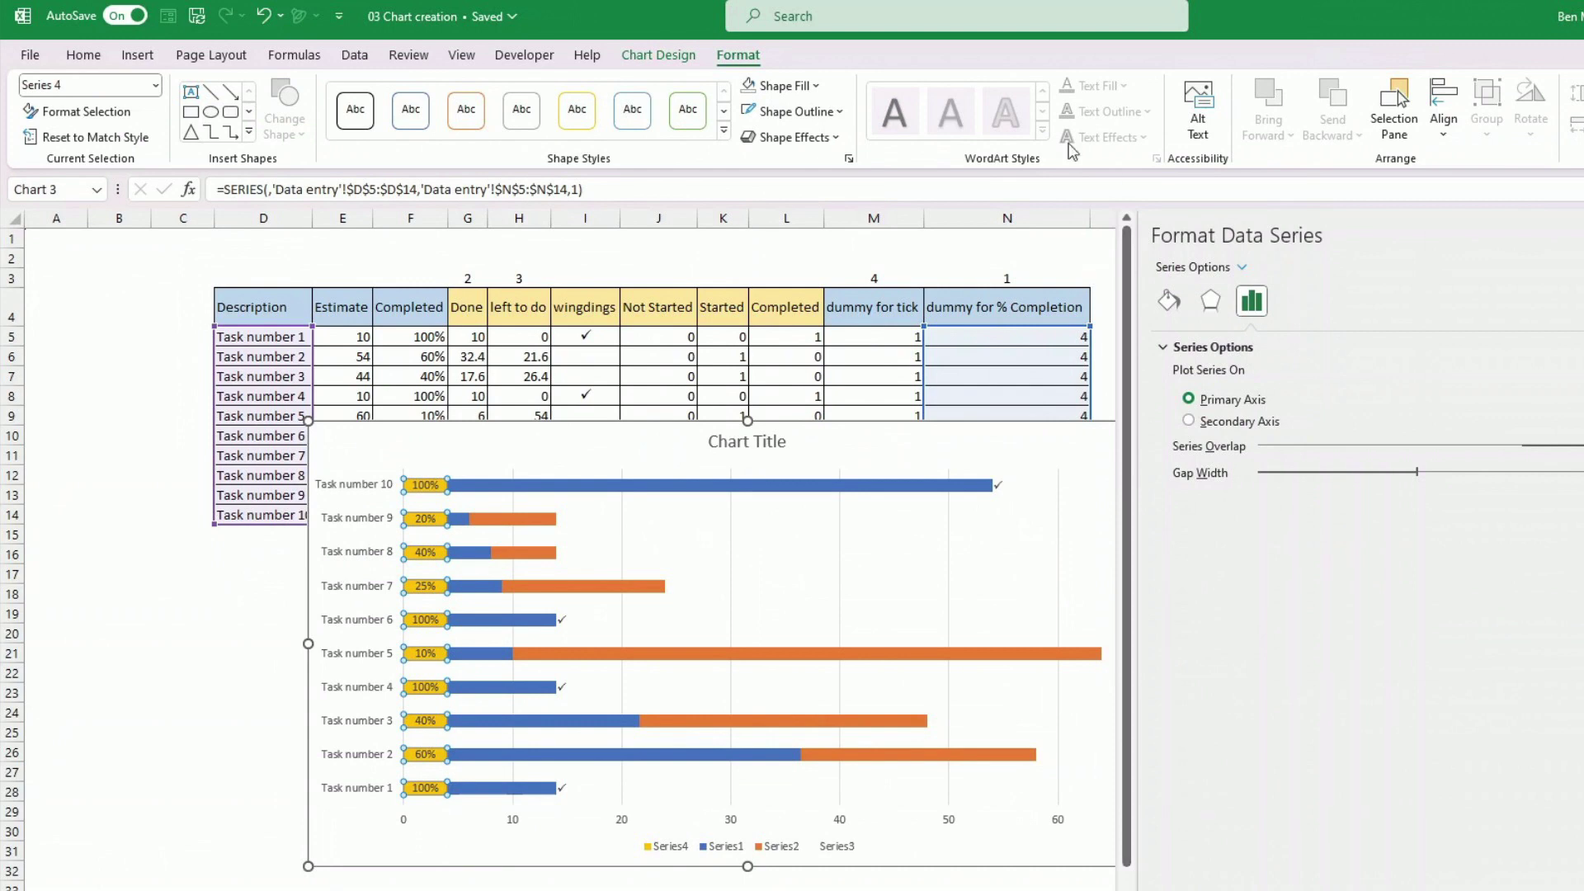
pyautogui.click(788, 86)
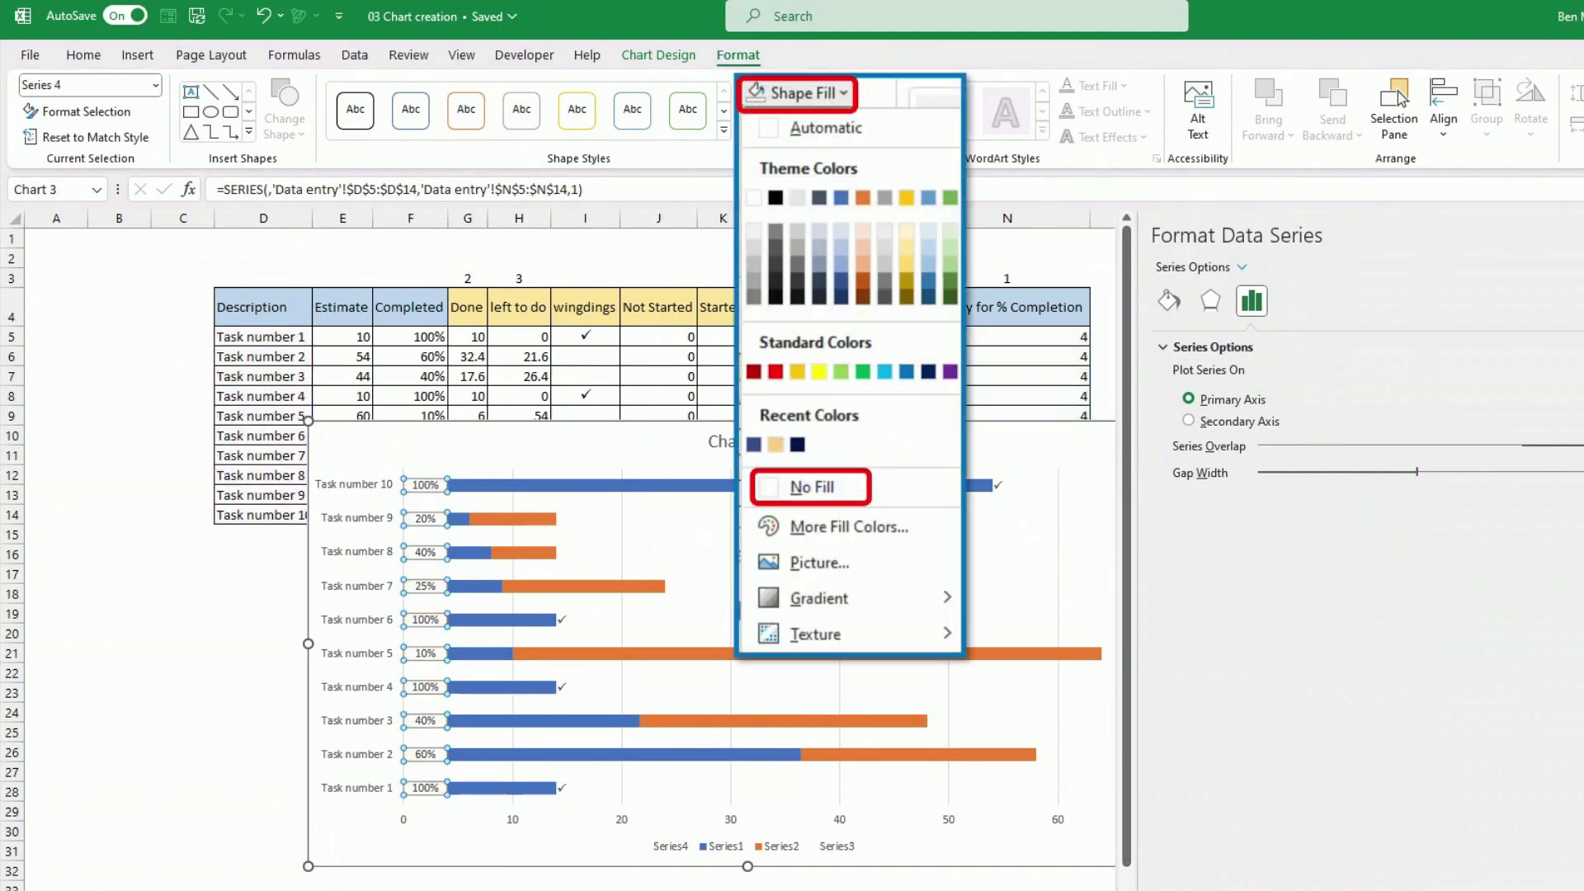
pyautogui.click(812, 487)
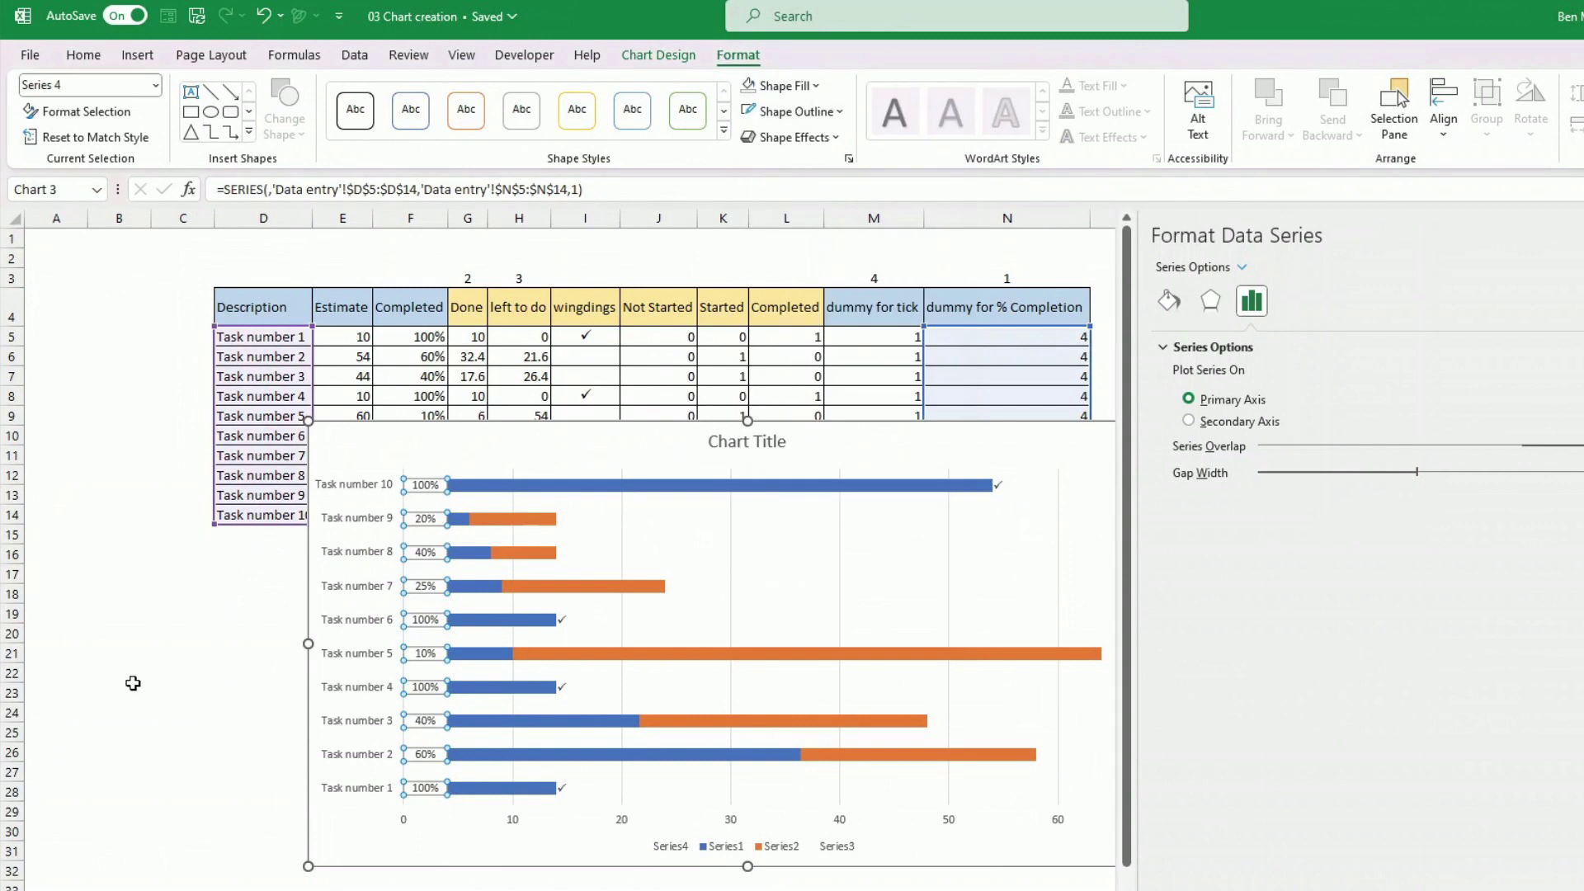
pyautogui.click(198, 677)
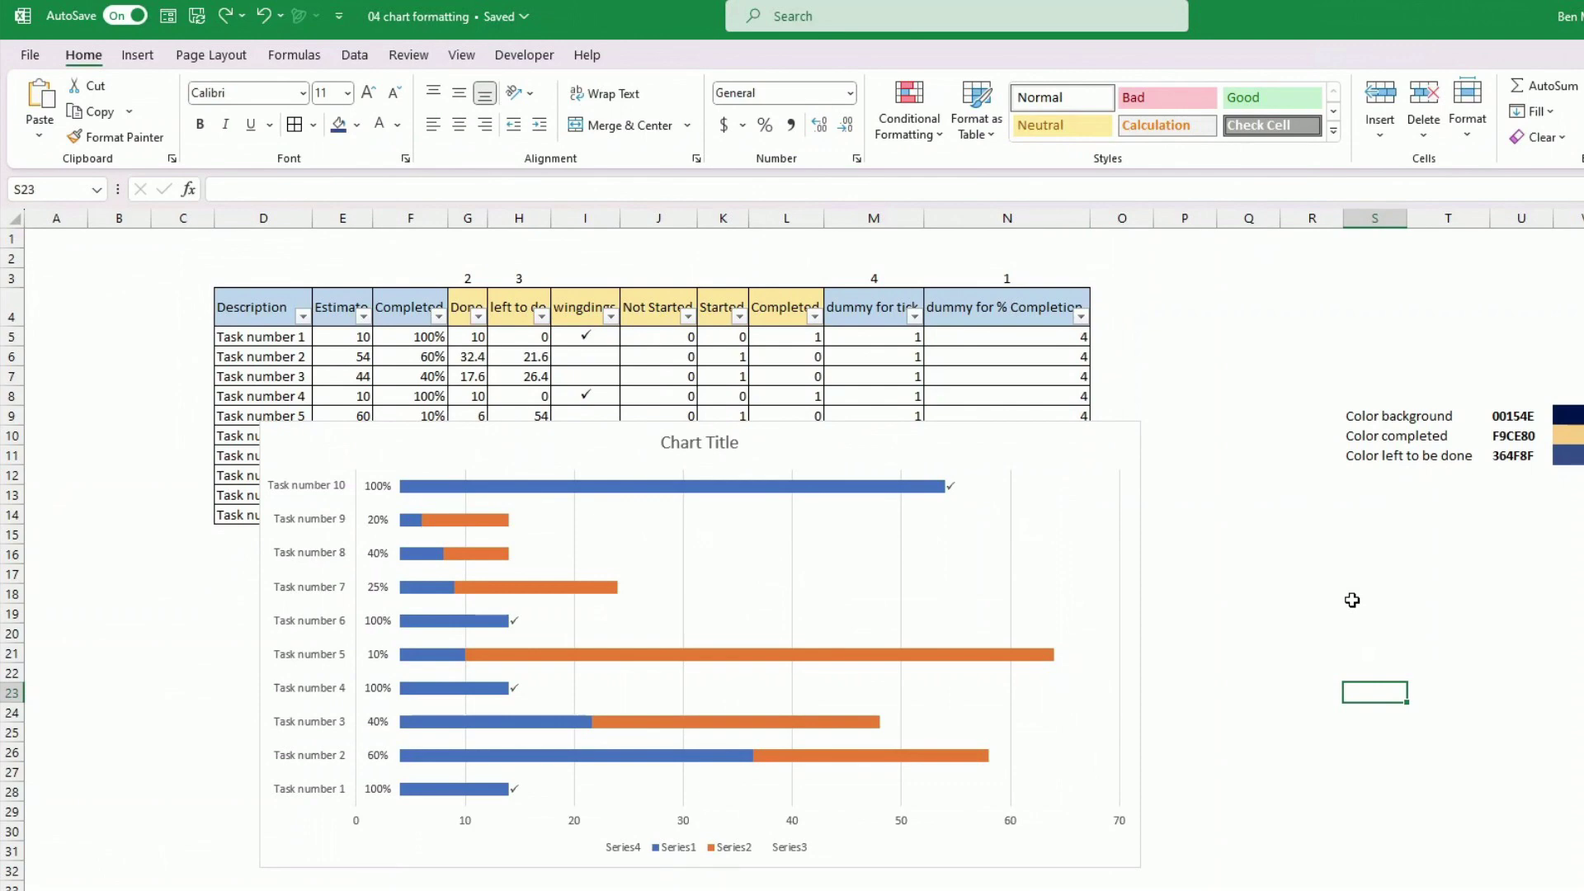
# Step: In the 04 chart formatting workbook, examine the color swatches and hex codes for background, completed and left to be done
pyautogui.moveTo(1568, 417); pyautogui.dragTo(1577, 454)
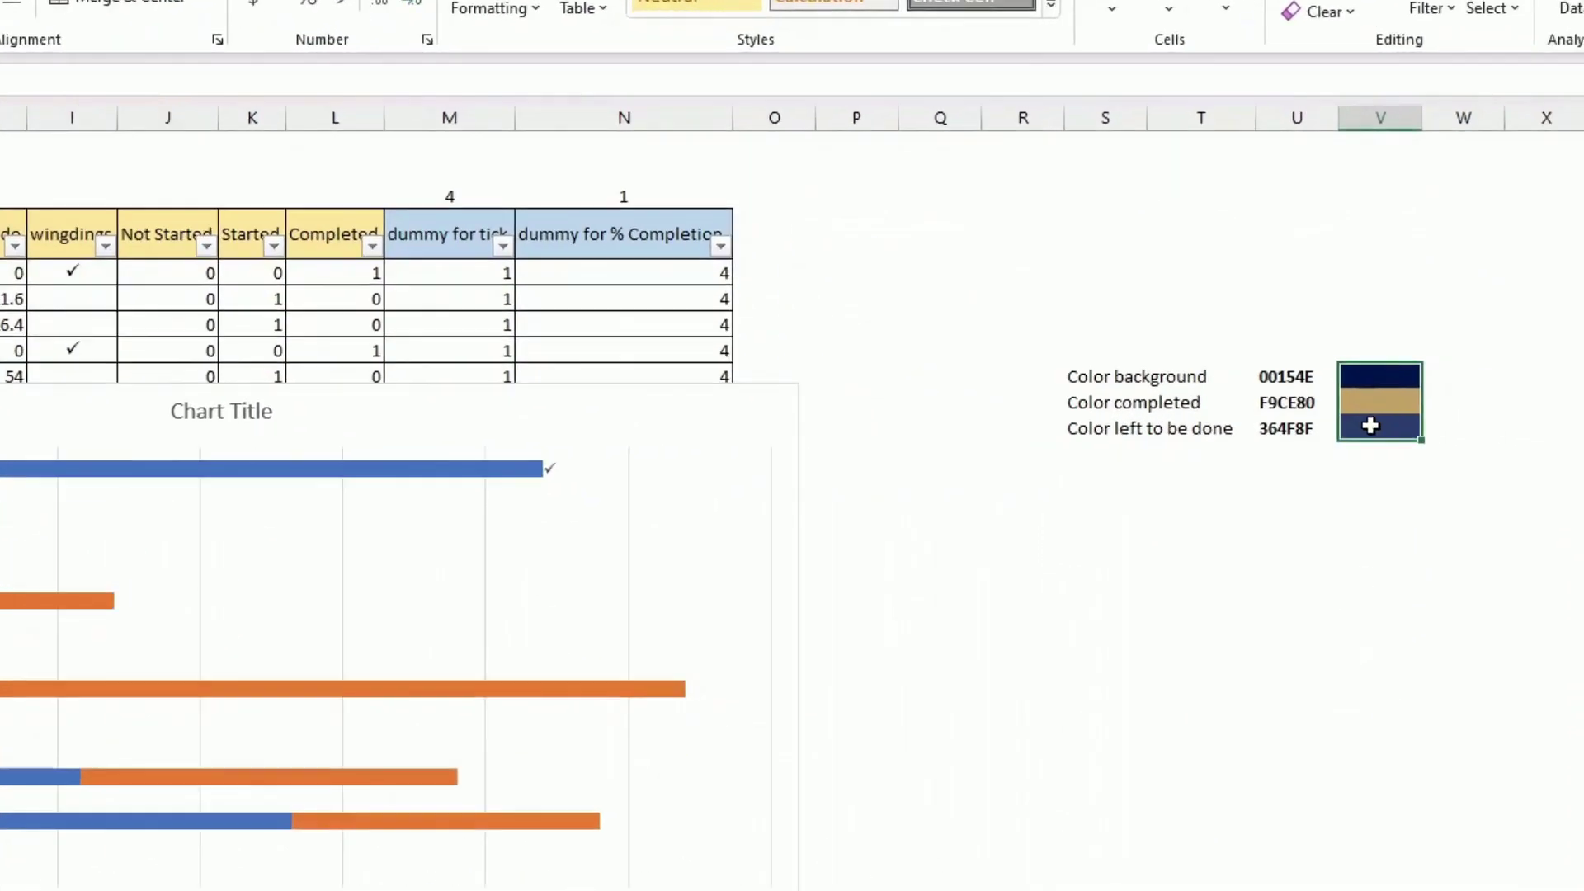
pyautogui.click(1374, 533)
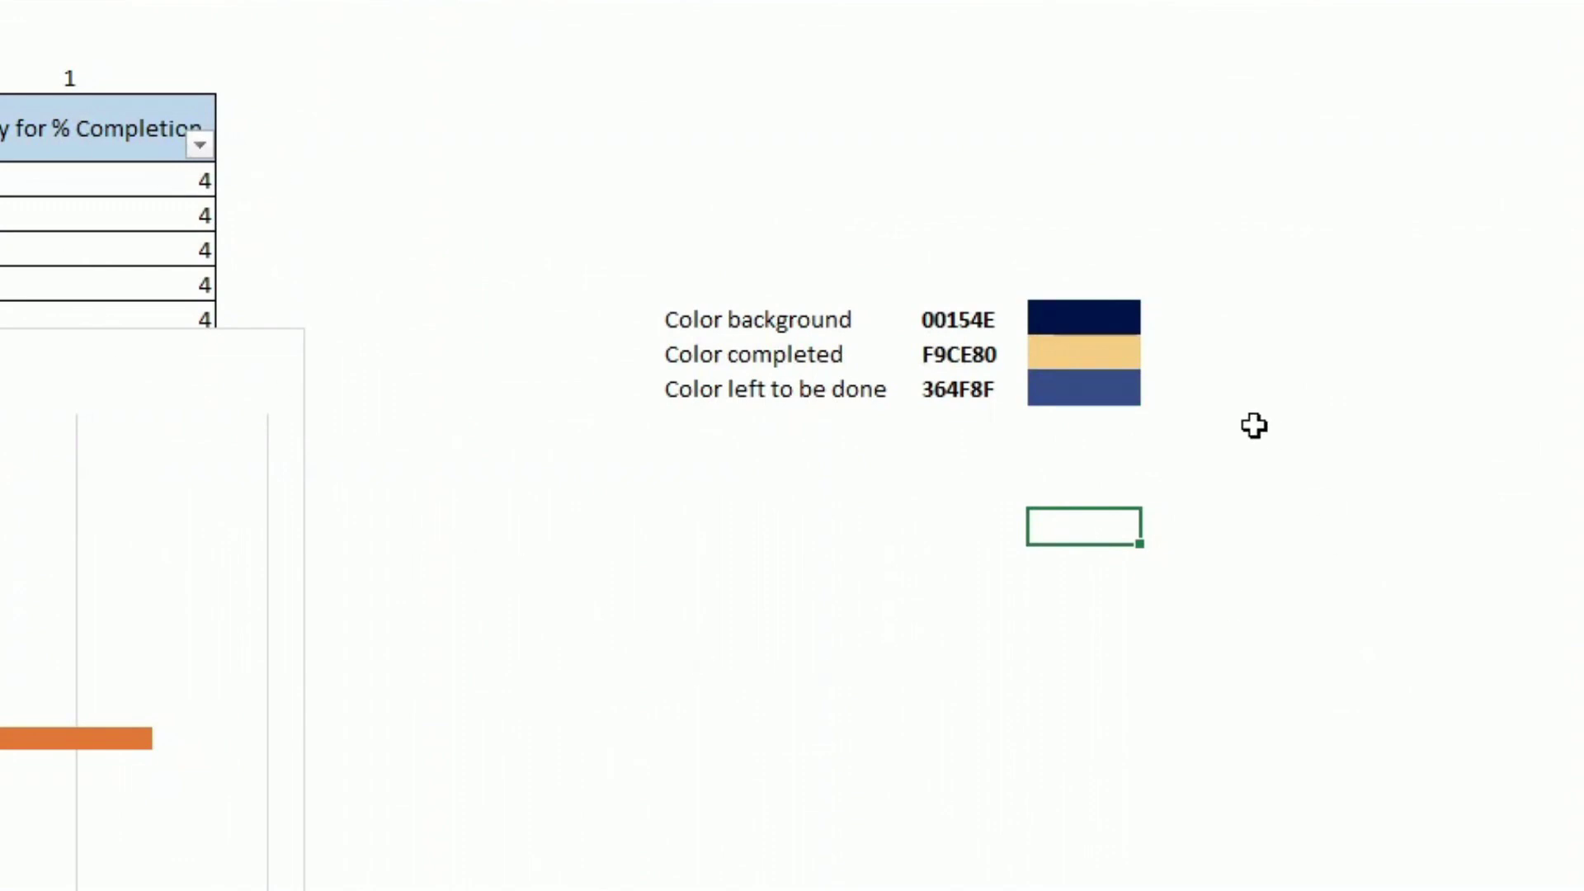
pyautogui.moveTo(931, 319); pyautogui.dragTo(938, 389)
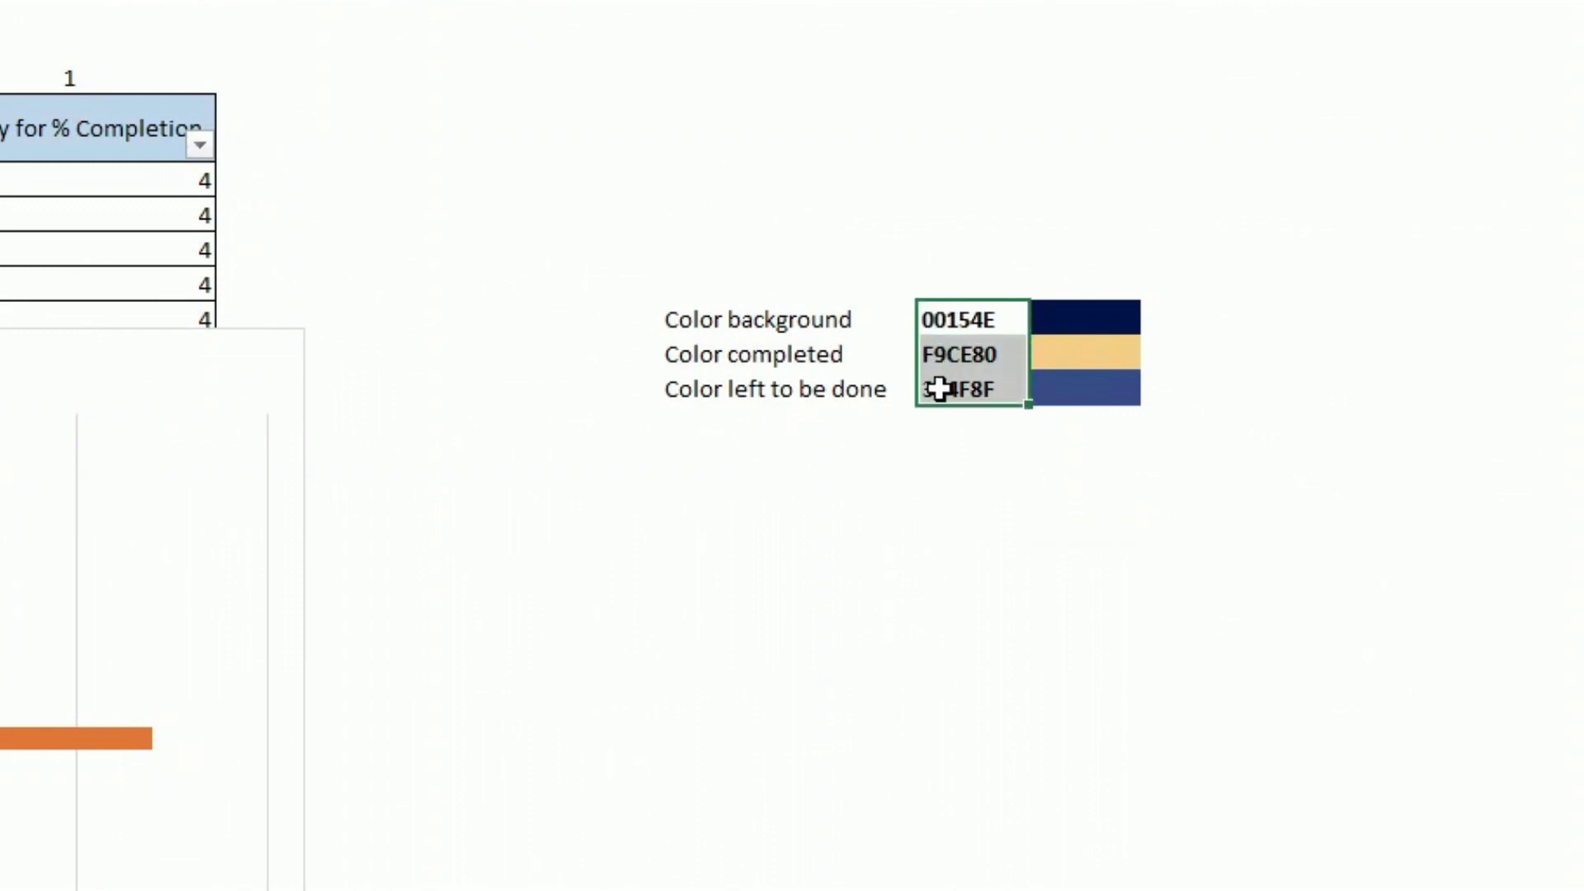
# Step: Fill the chart area with the custom background color #00154E
pyautogui.click(965, 525)
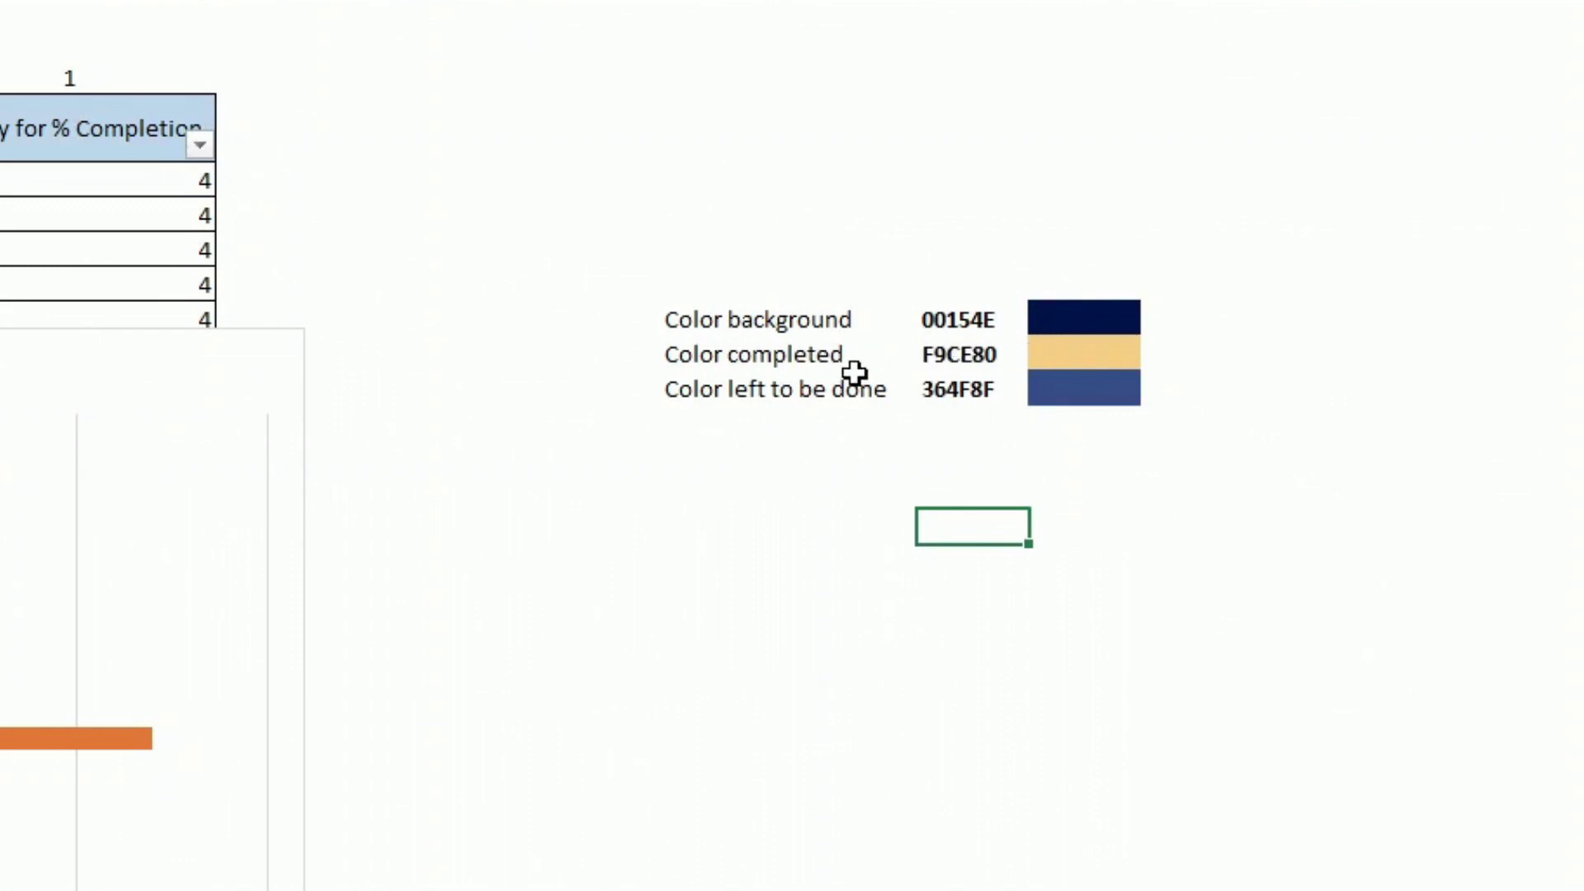
pyautogui.click(982, 389)
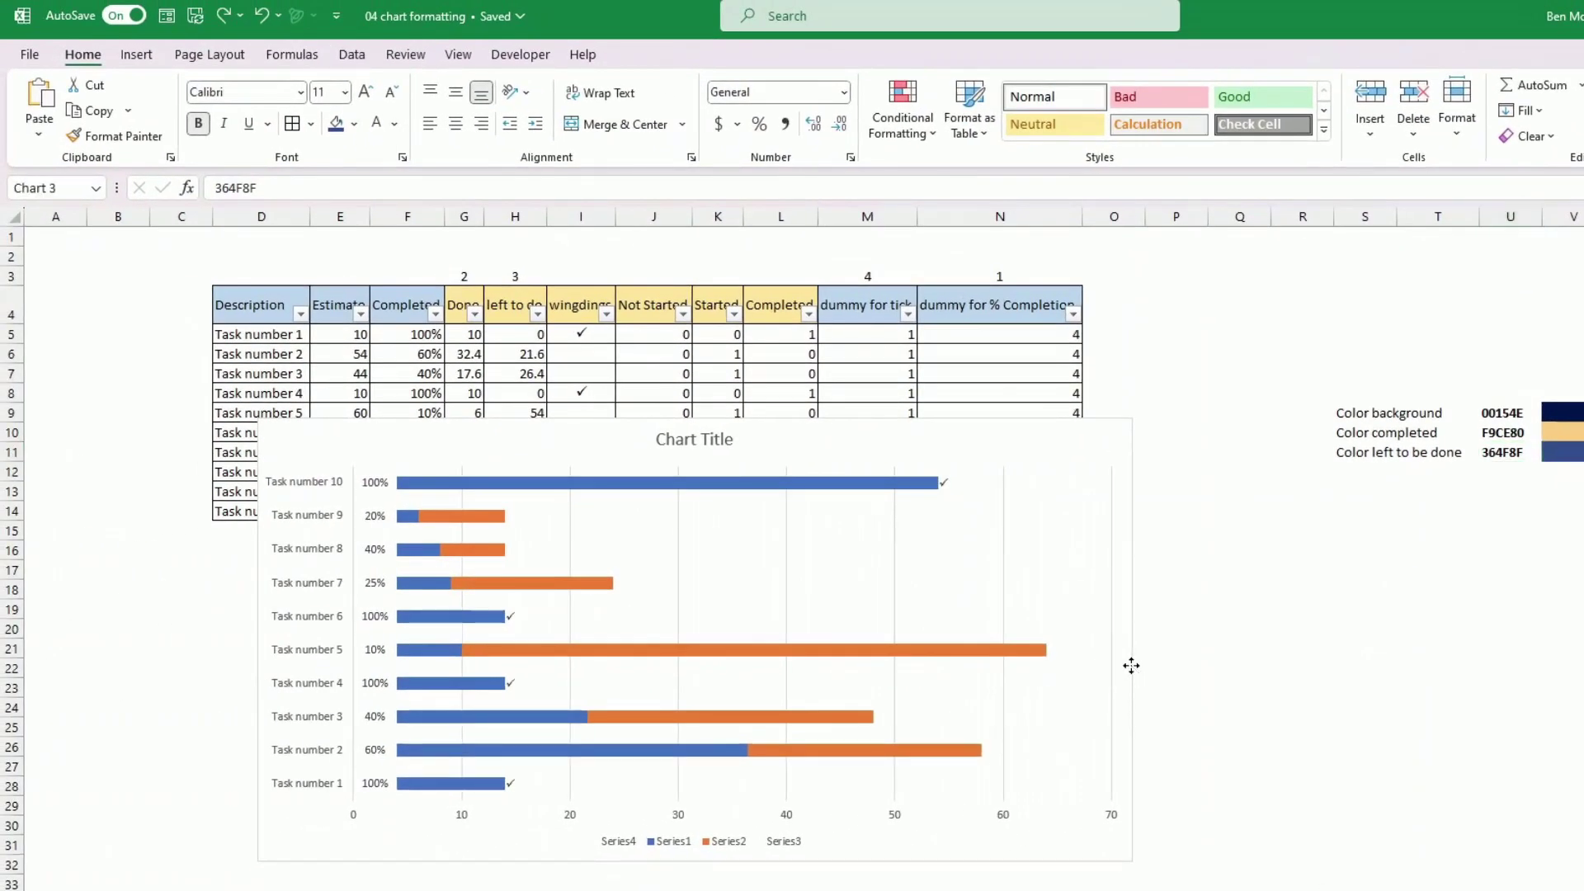
pyautogui.click(1131, 668)
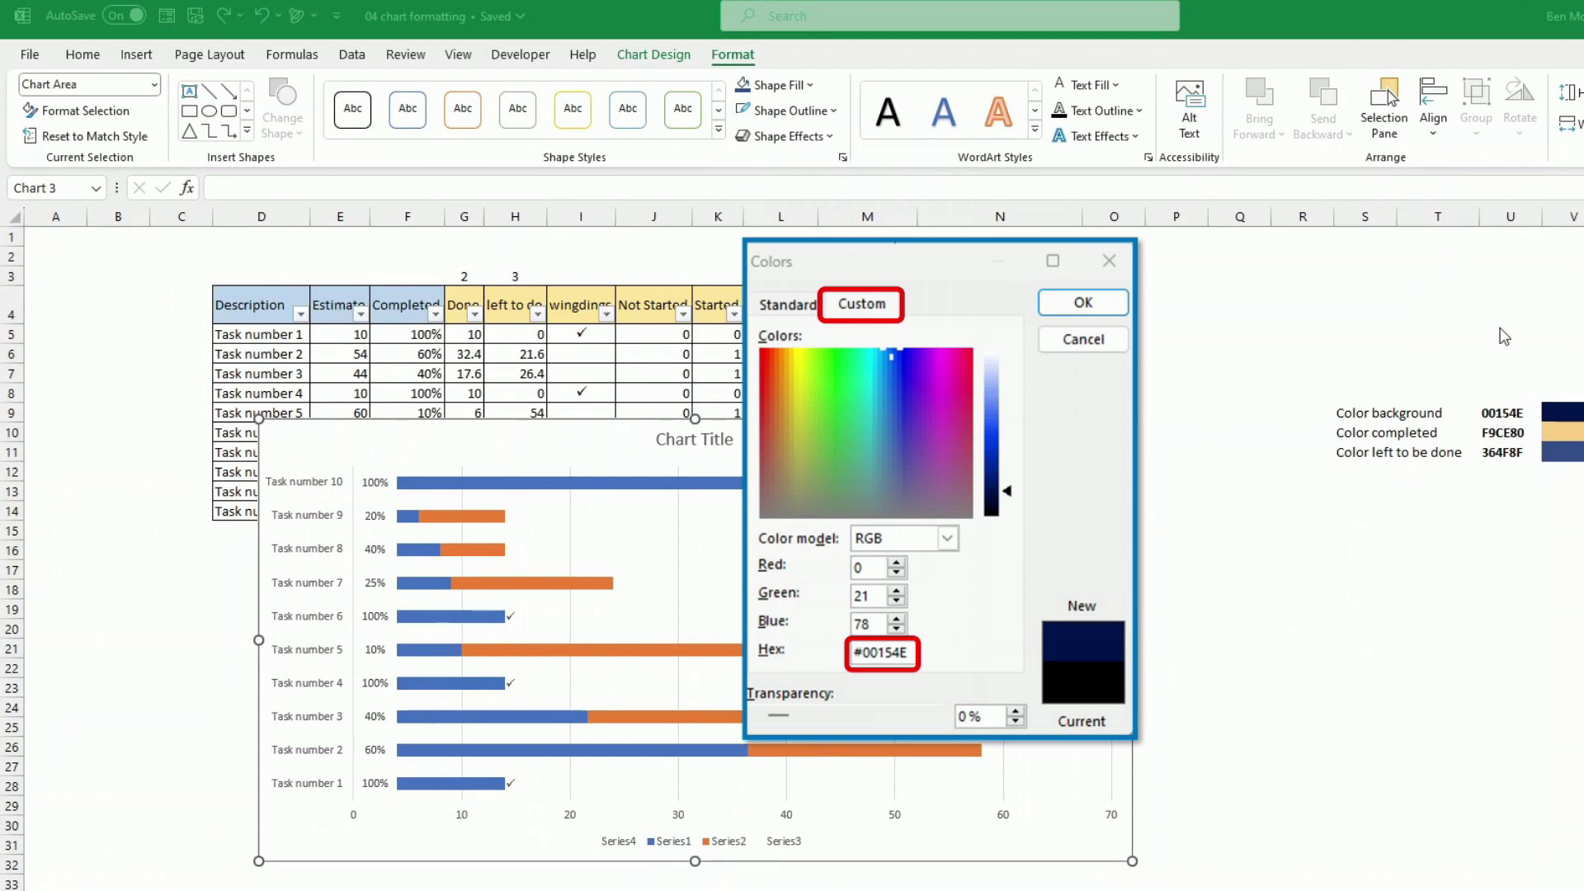
pyautogui.press('Return')
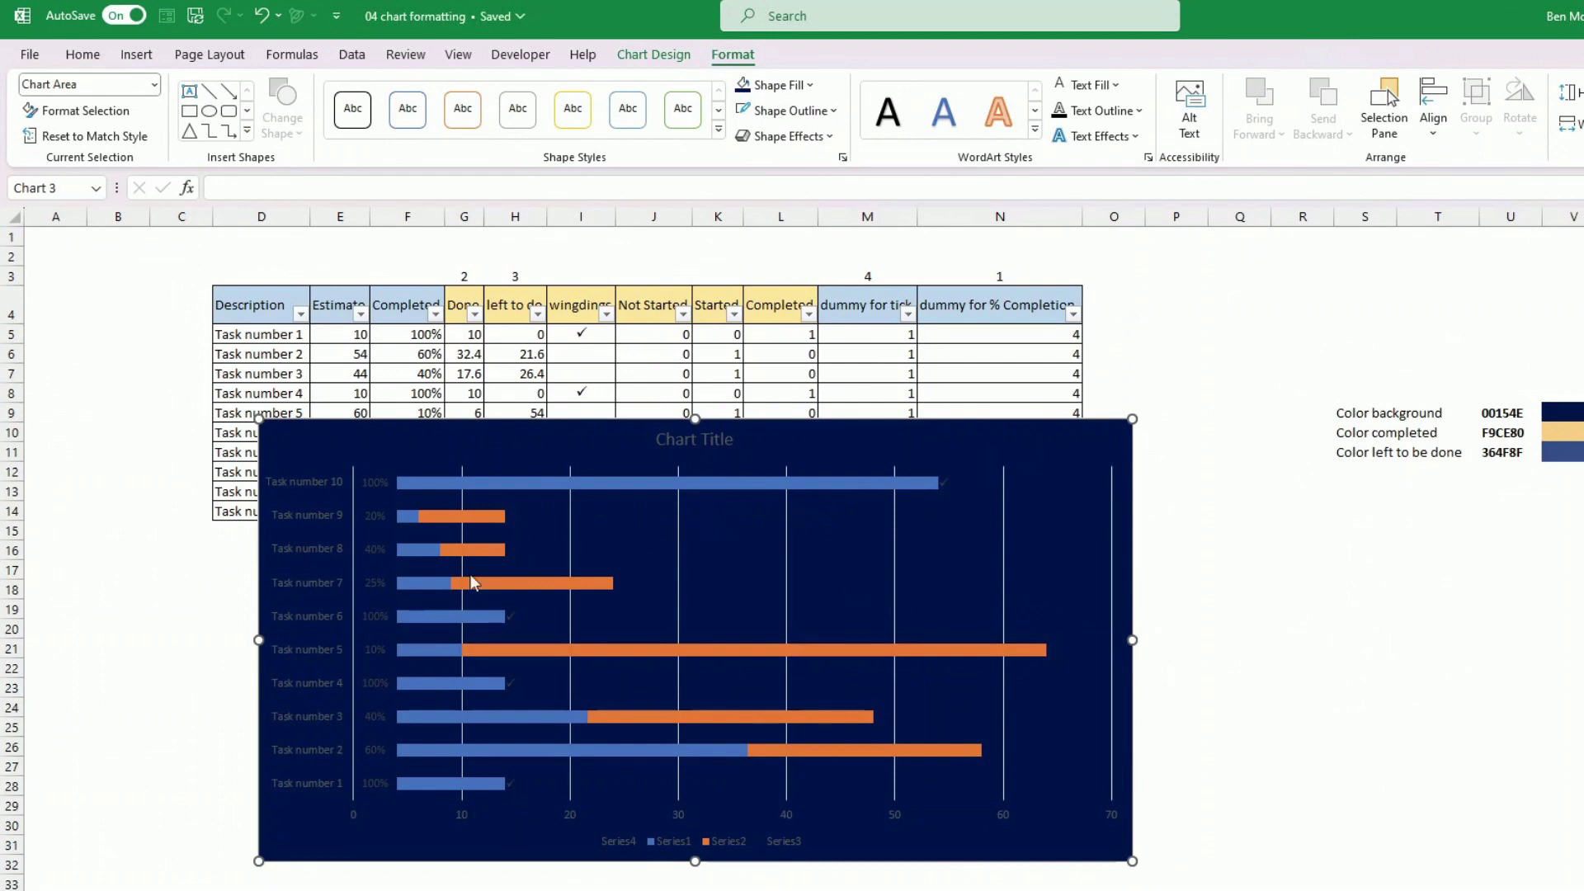
# Step: Make the chart's task name labels and completion percentage labels bold and white
pyautogui.click(310, 517)
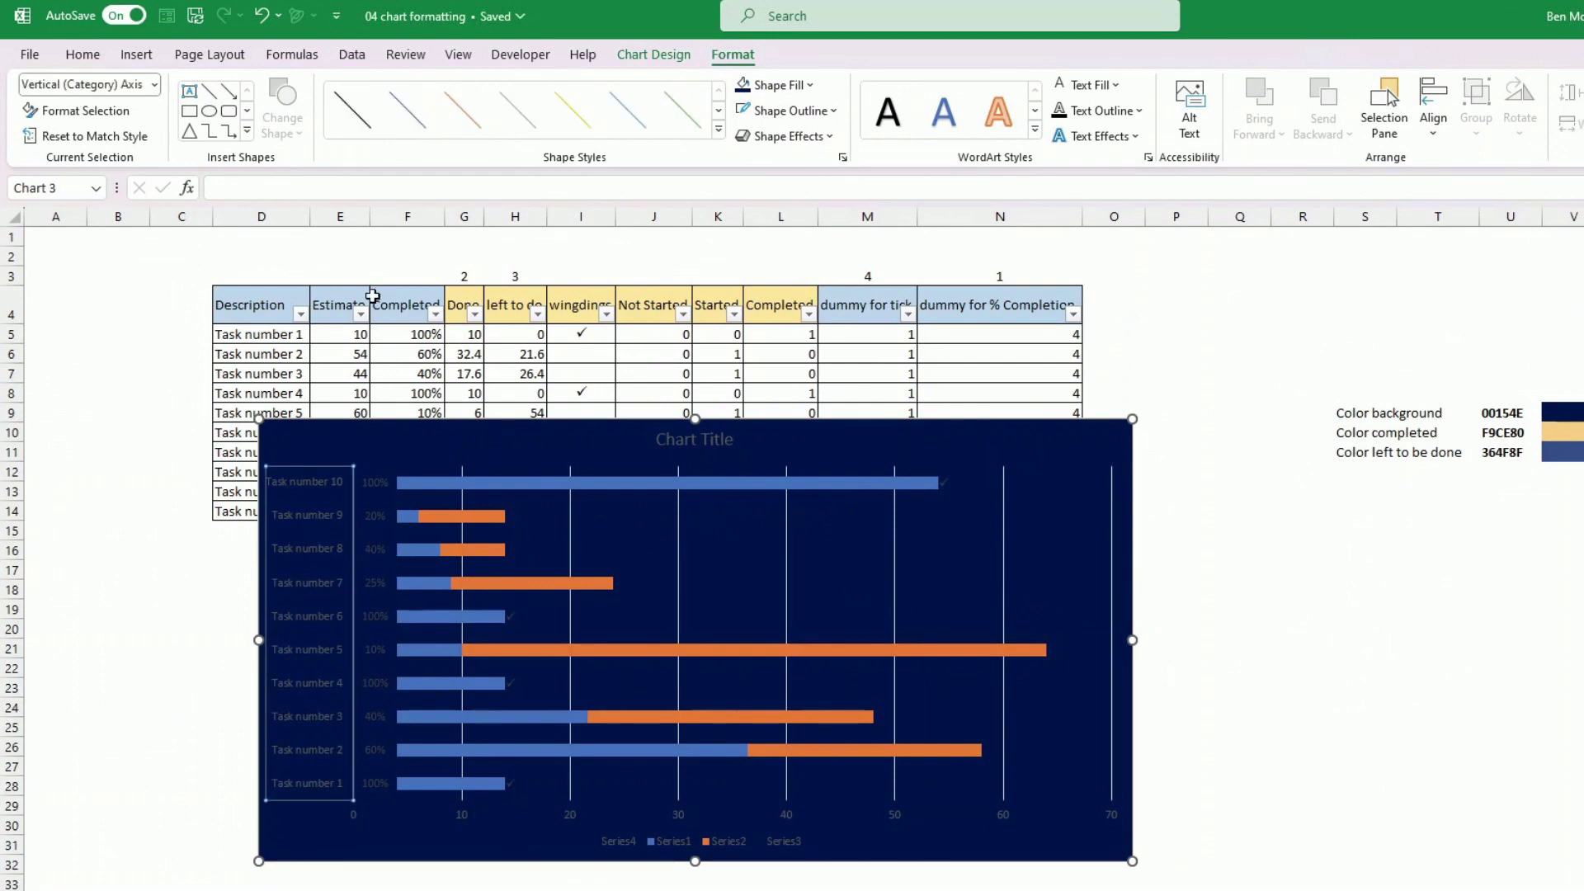
pyautogui.click(72, 59)
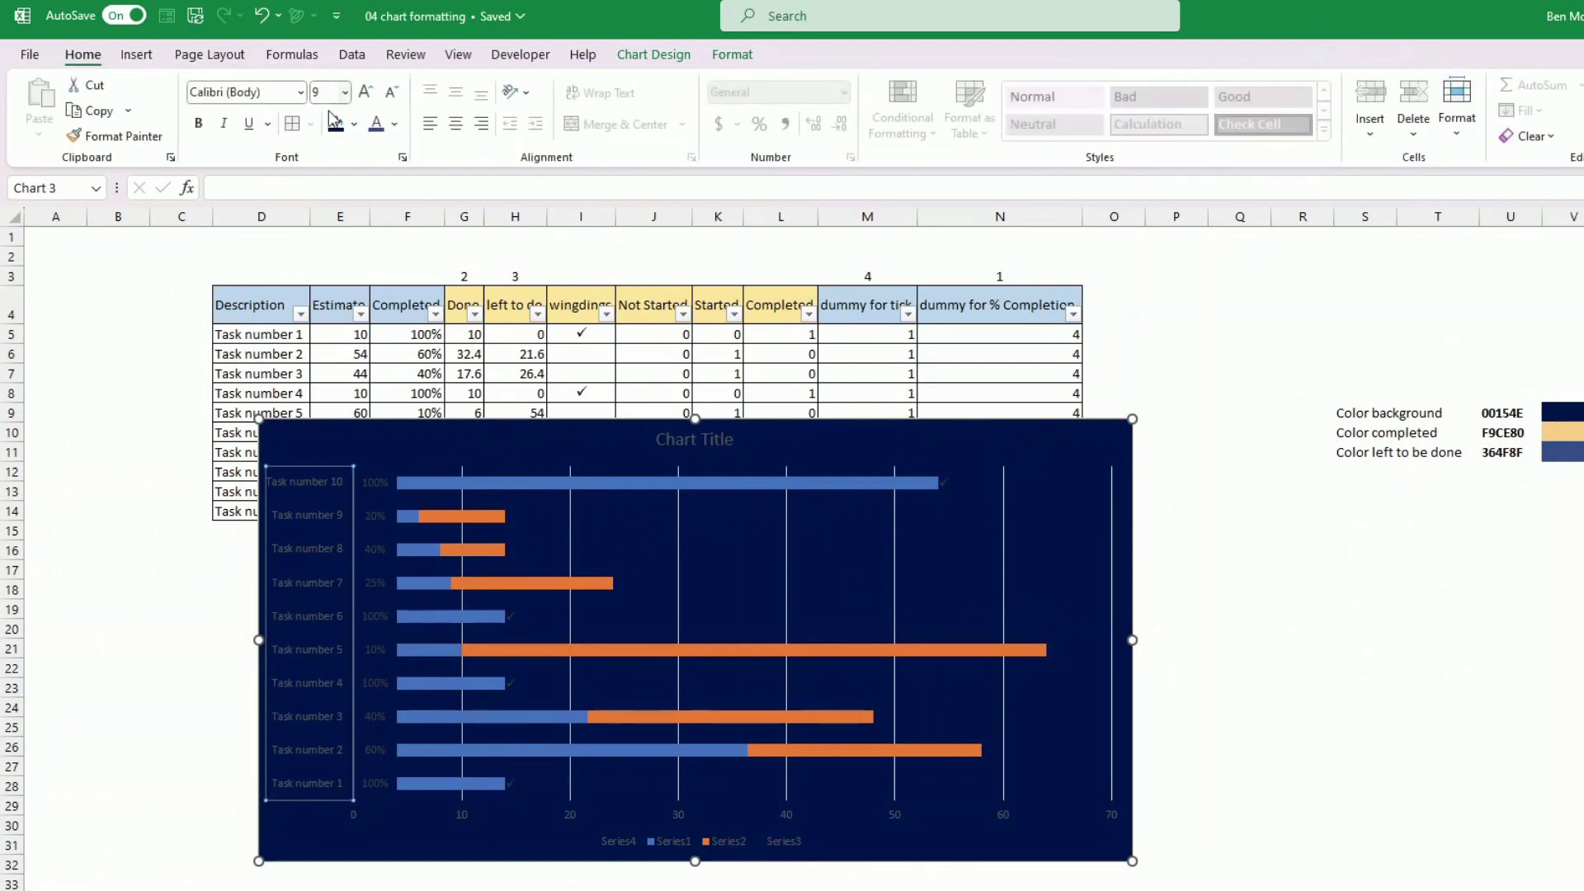
pyautogui.click(384, 125)
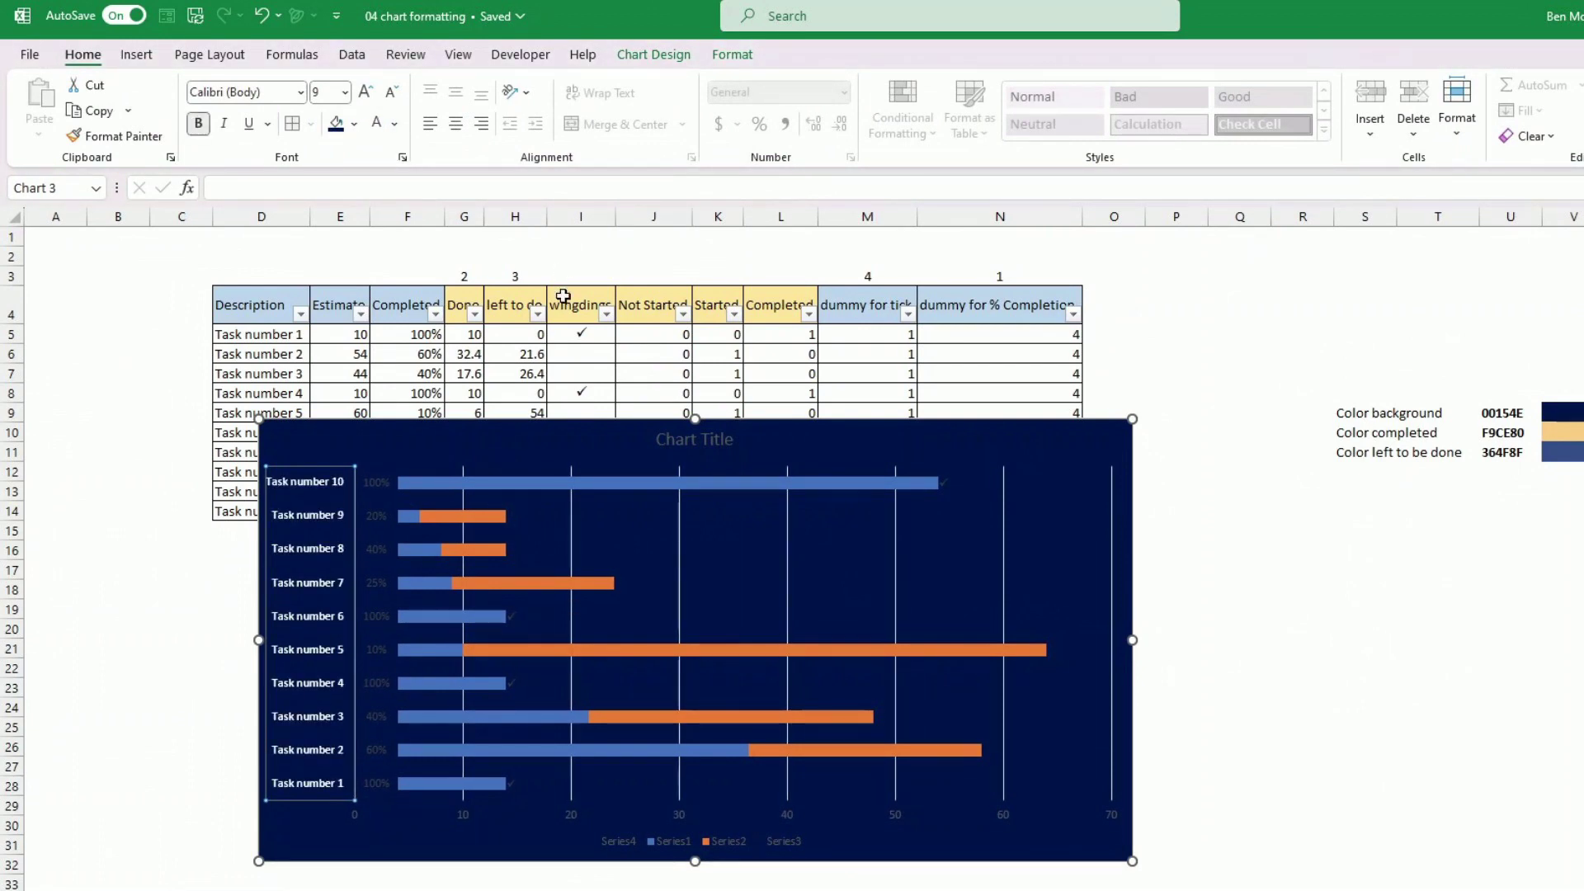
pyautogui.click(392, 476)
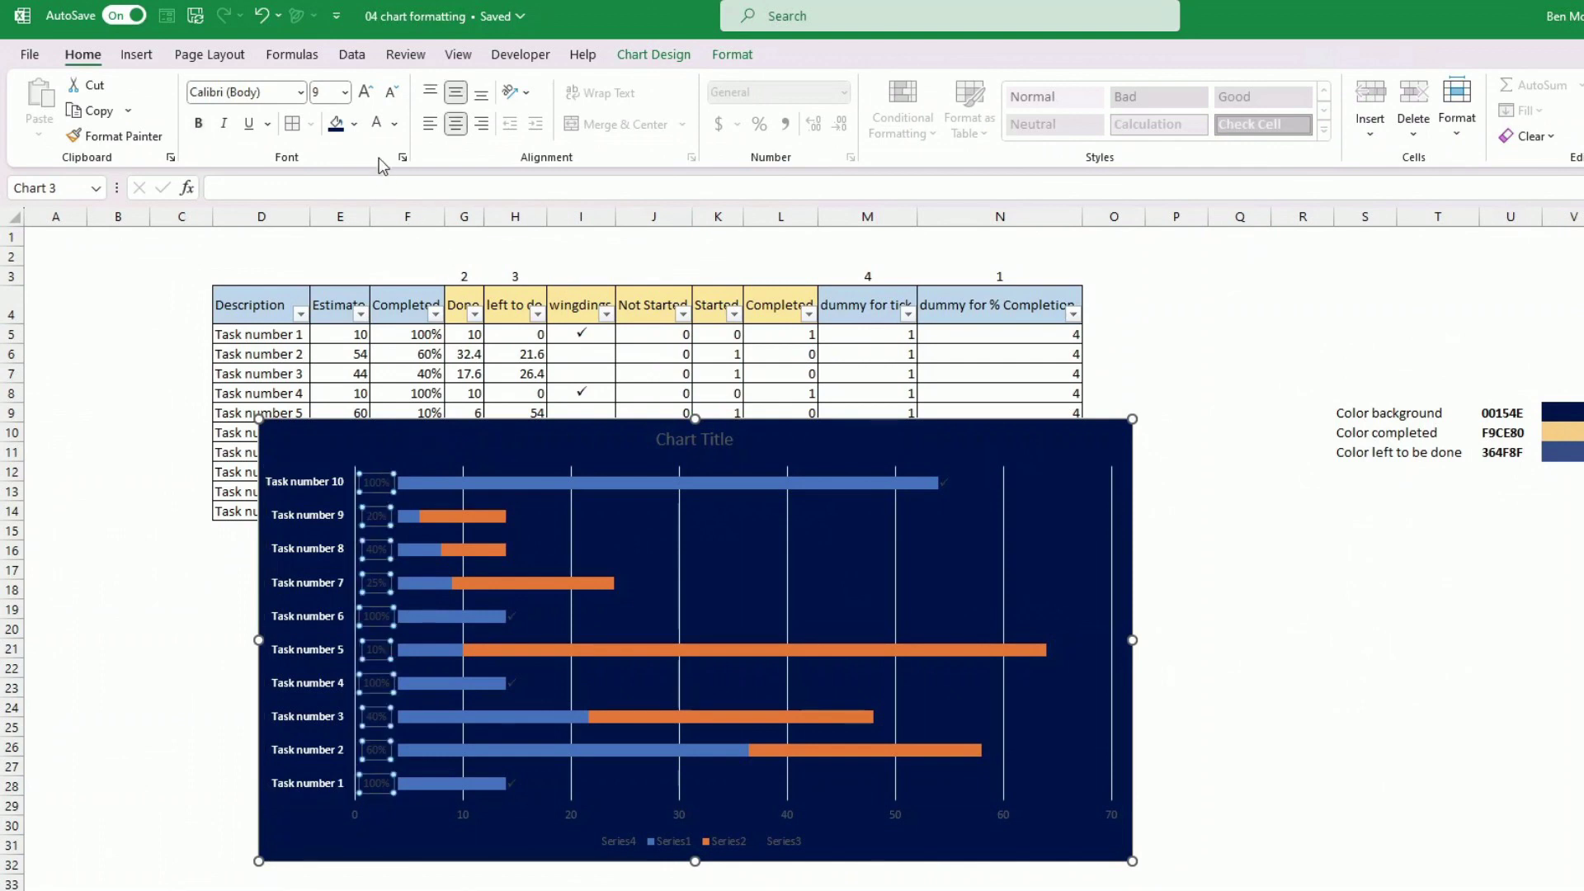
pyautogui.click(377, 123)
pyautogui.click(199, 125)
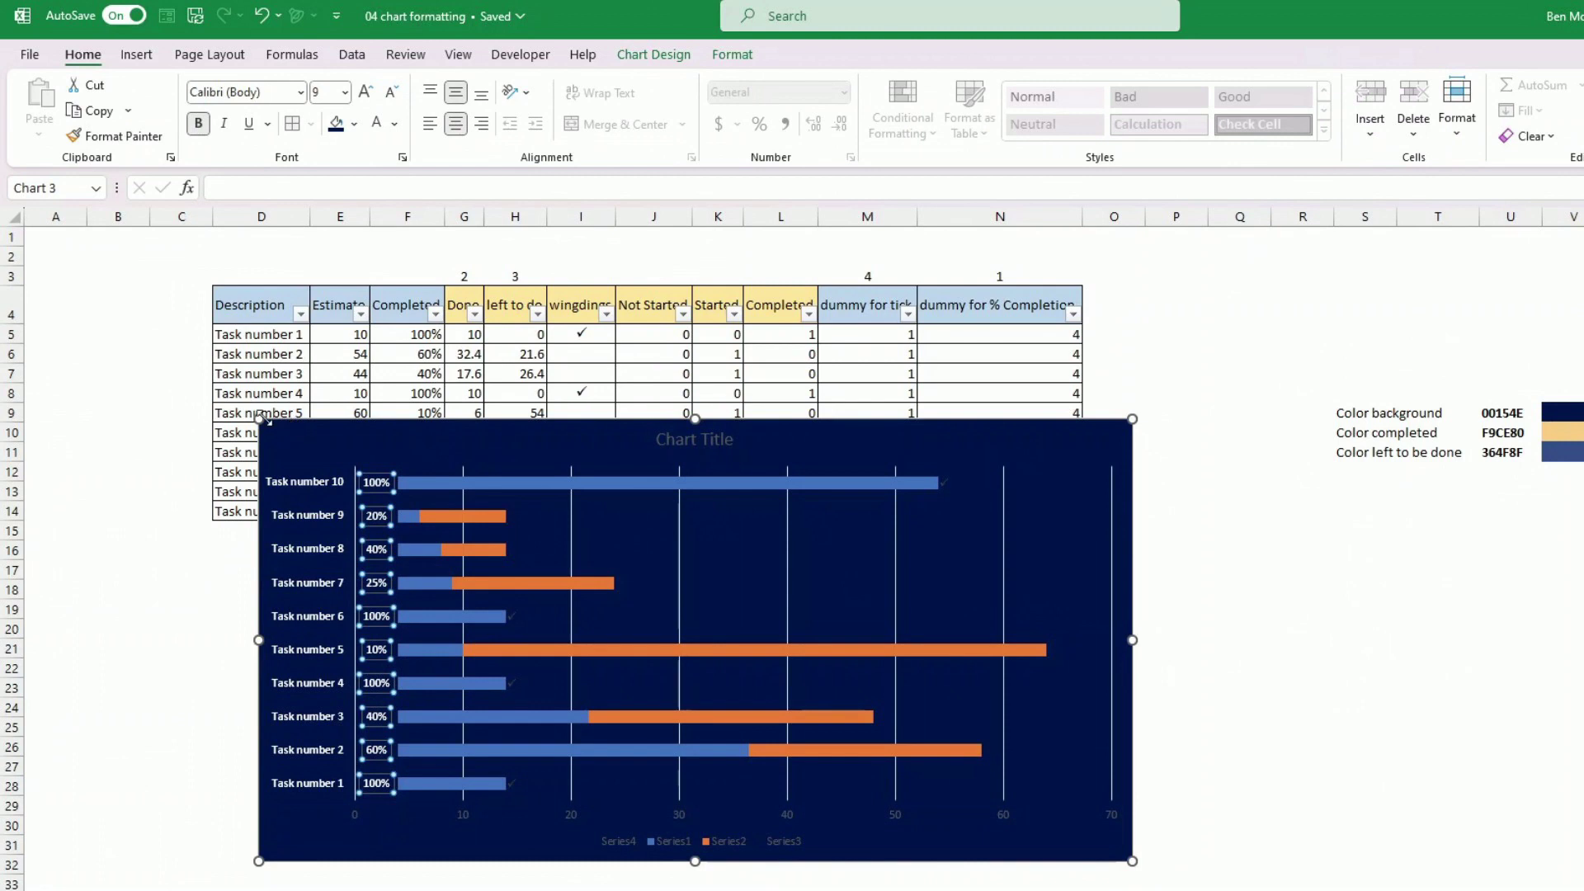
# Step: Enlarge the chart up to about row 6 and delete its horizontal value axis
pyautogui.moveTo(256, 418); pyautogui.dragTo(189, 336)
pyautogui.click(638, 817)
pyautogui.press('Delete')
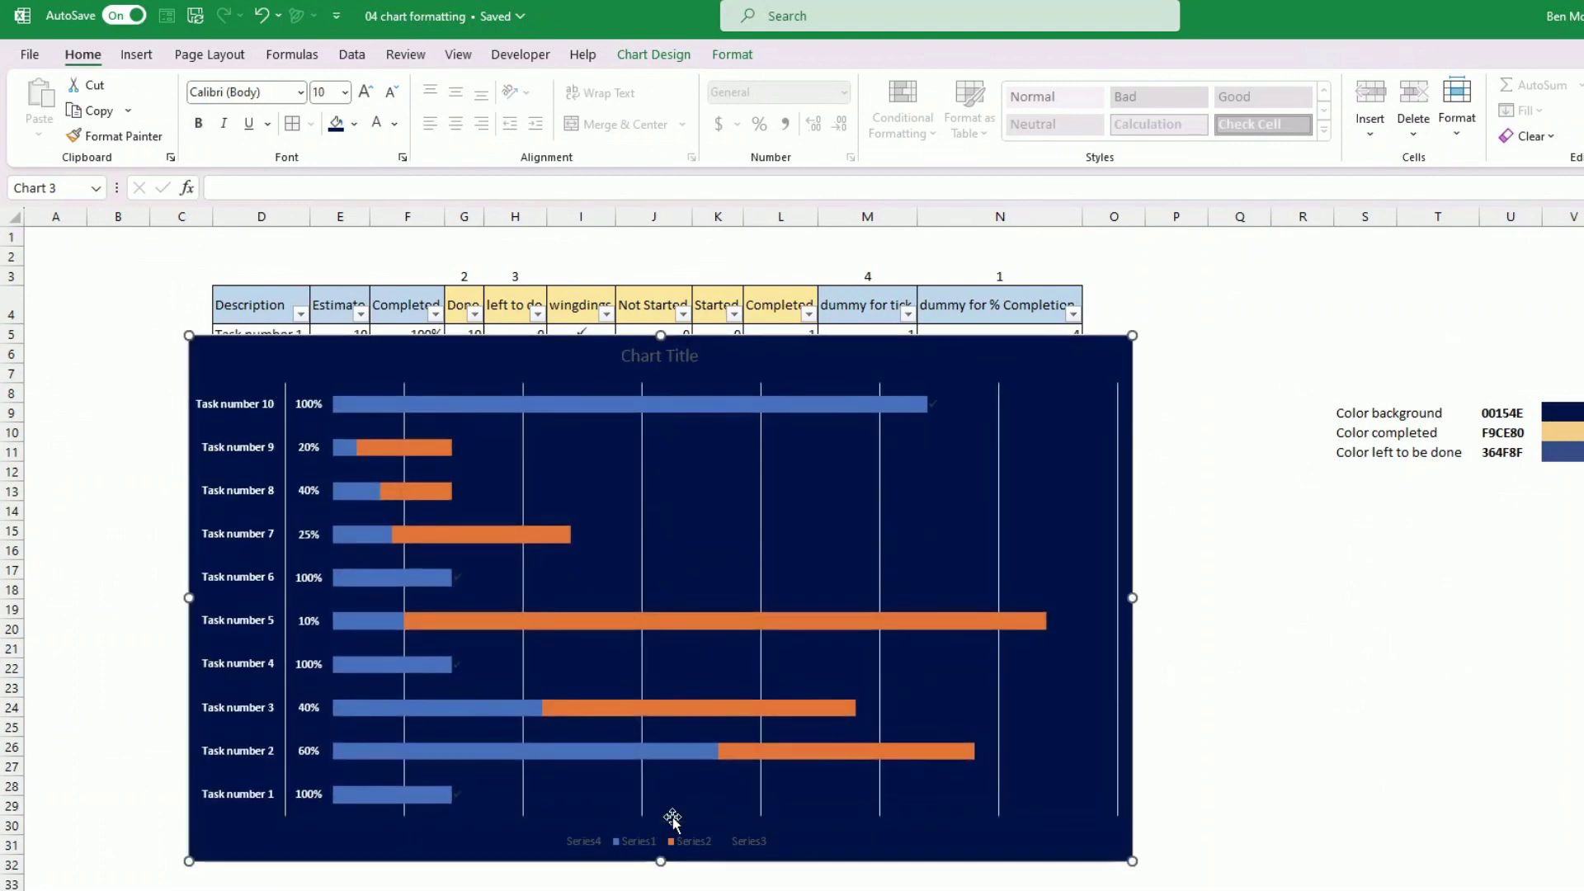
# Step: Strip the chart title, vertical gridlines and legend from the chart
pyautogui.click(678, 357)
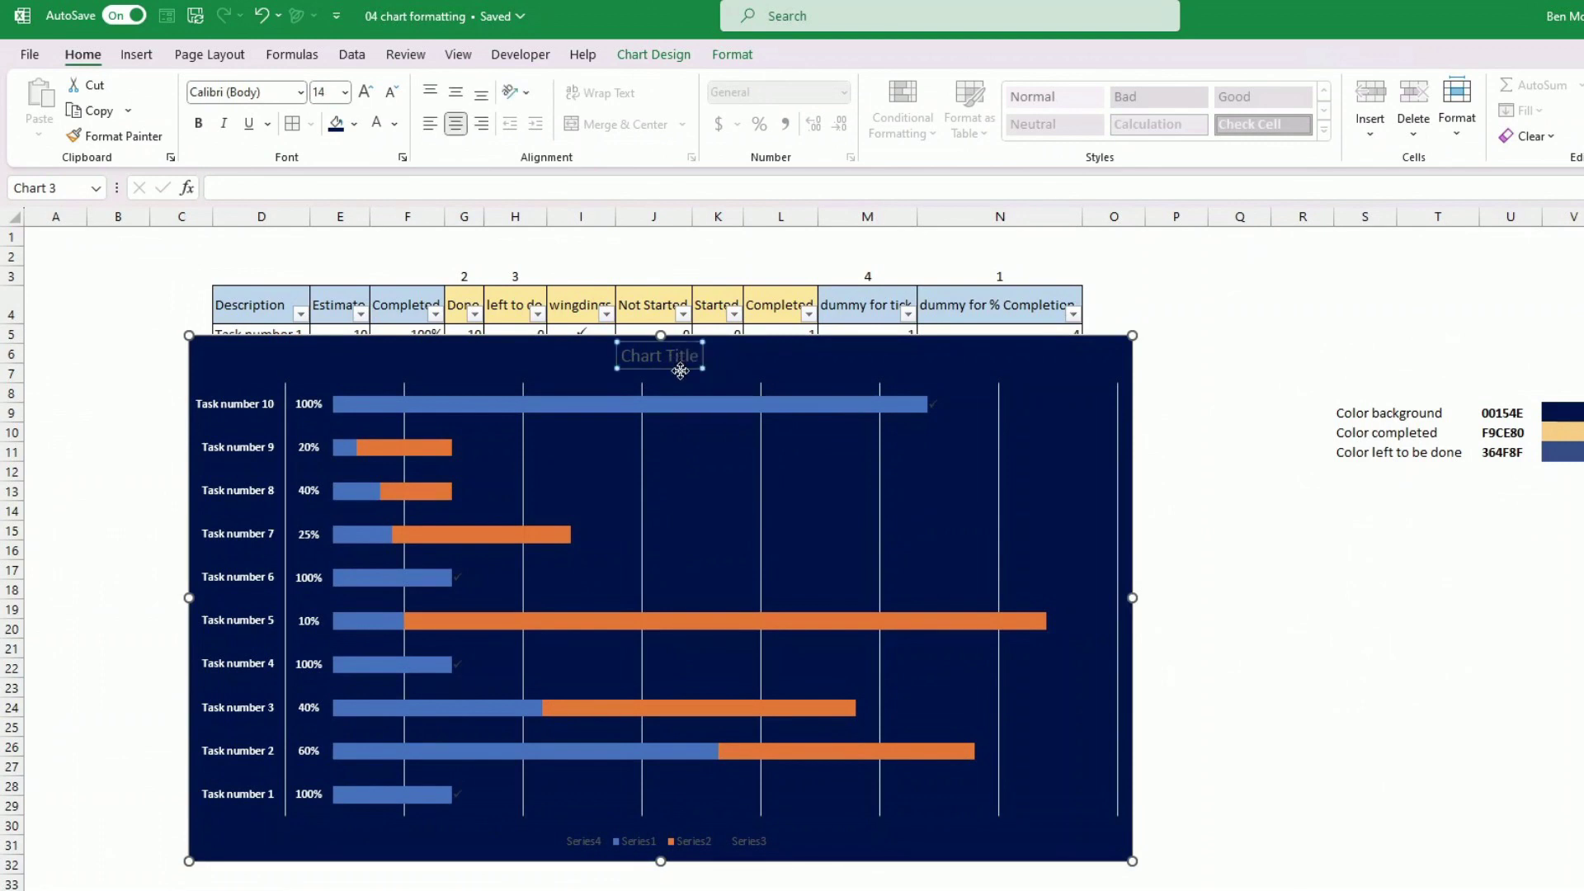
pyautogui.press('Delete')
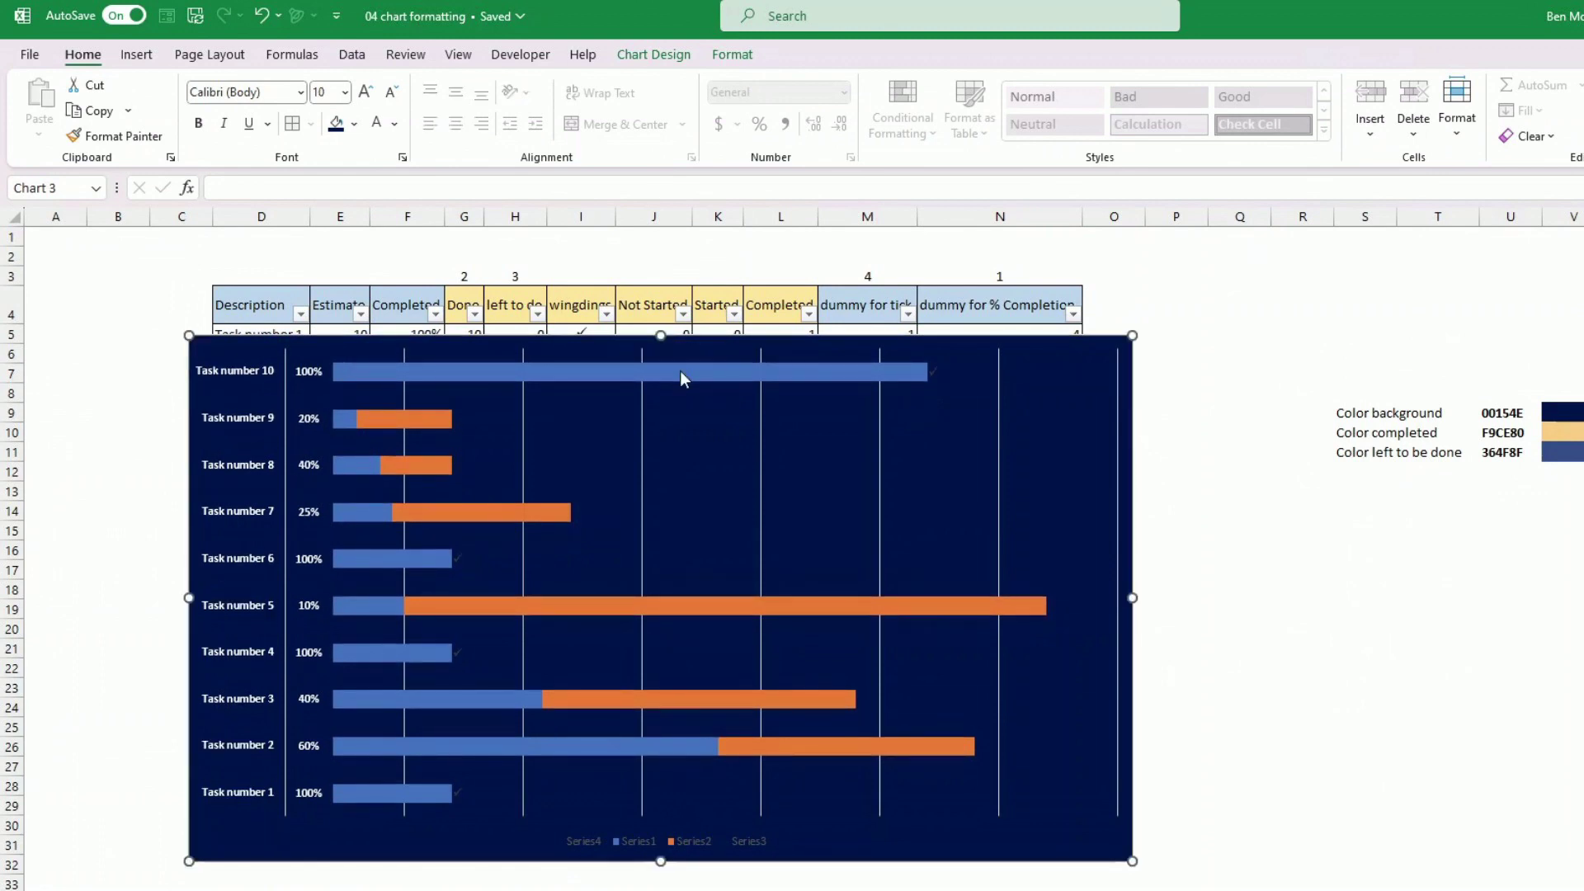
pyautogui.click(880, 507)
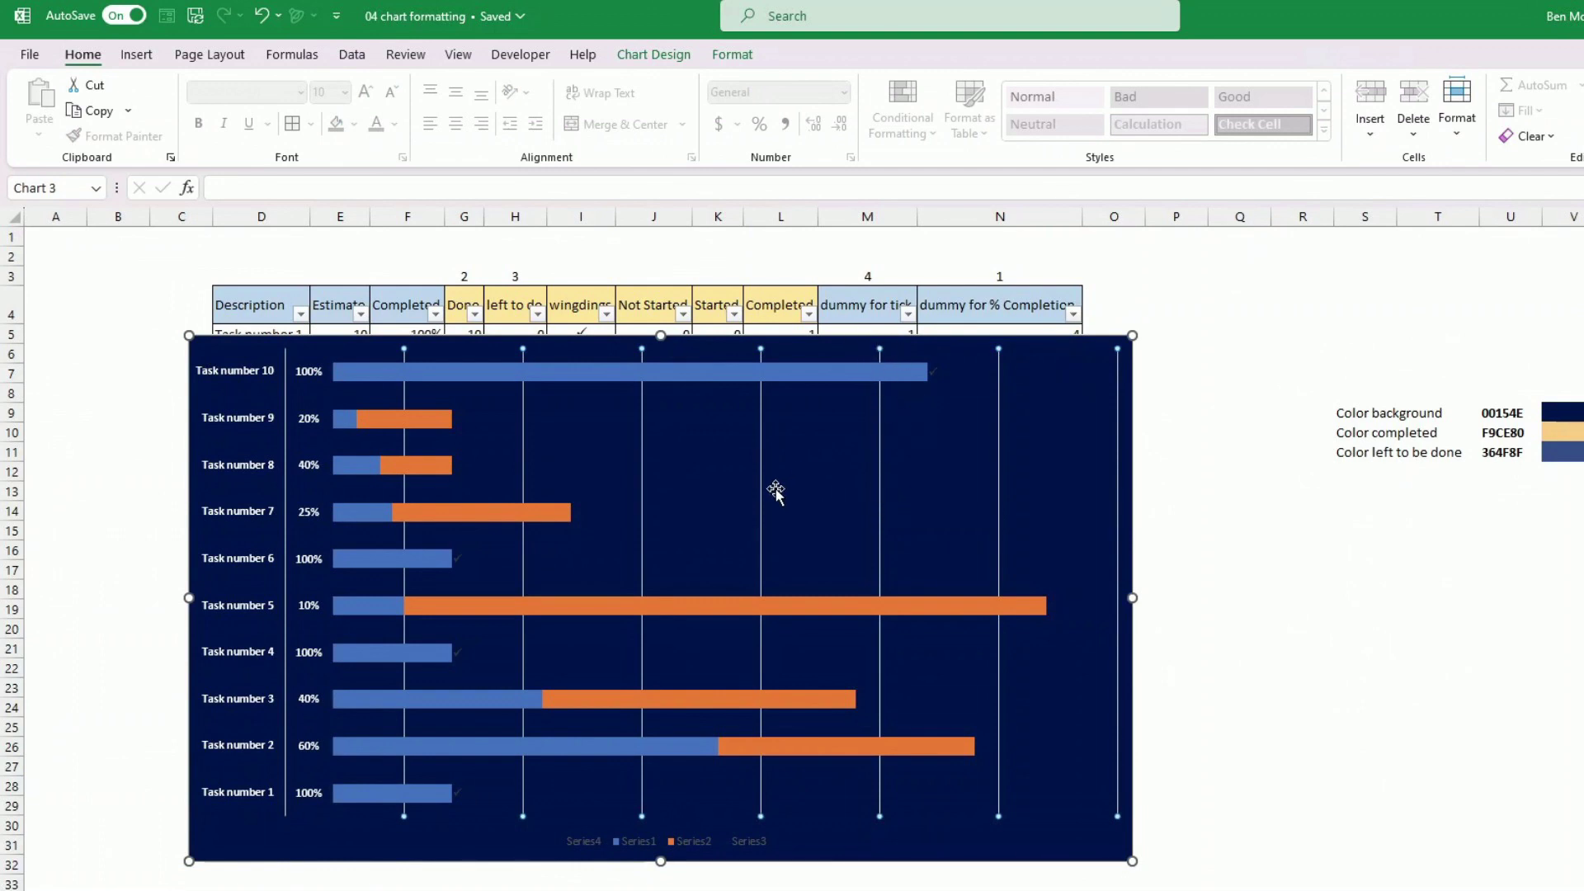
pyautogui.press('Delete')
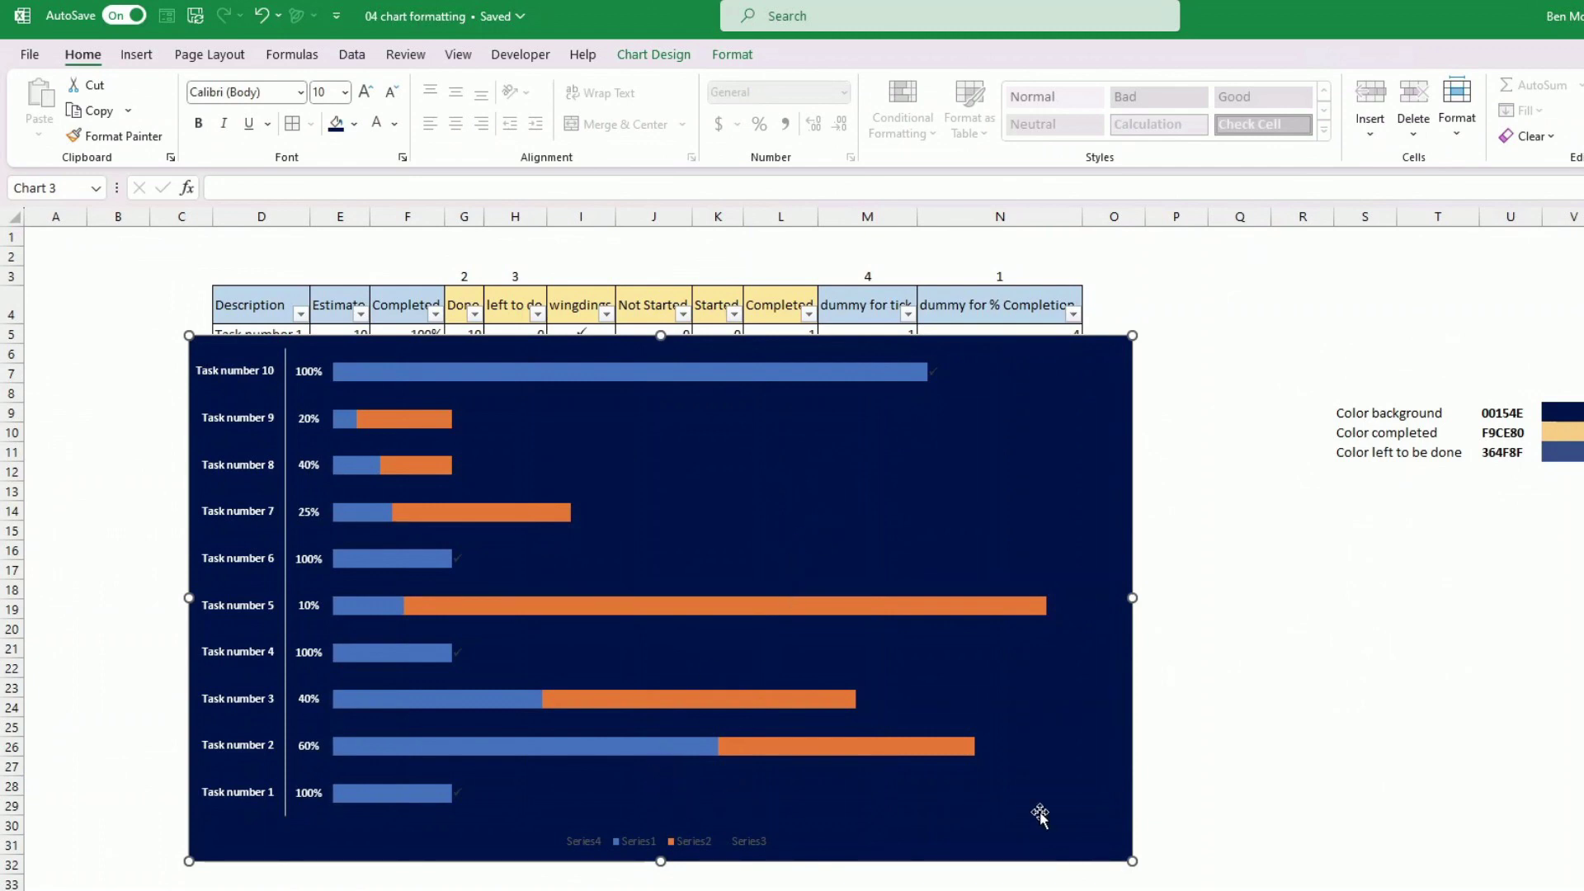
pyautogui.click(695, 842)
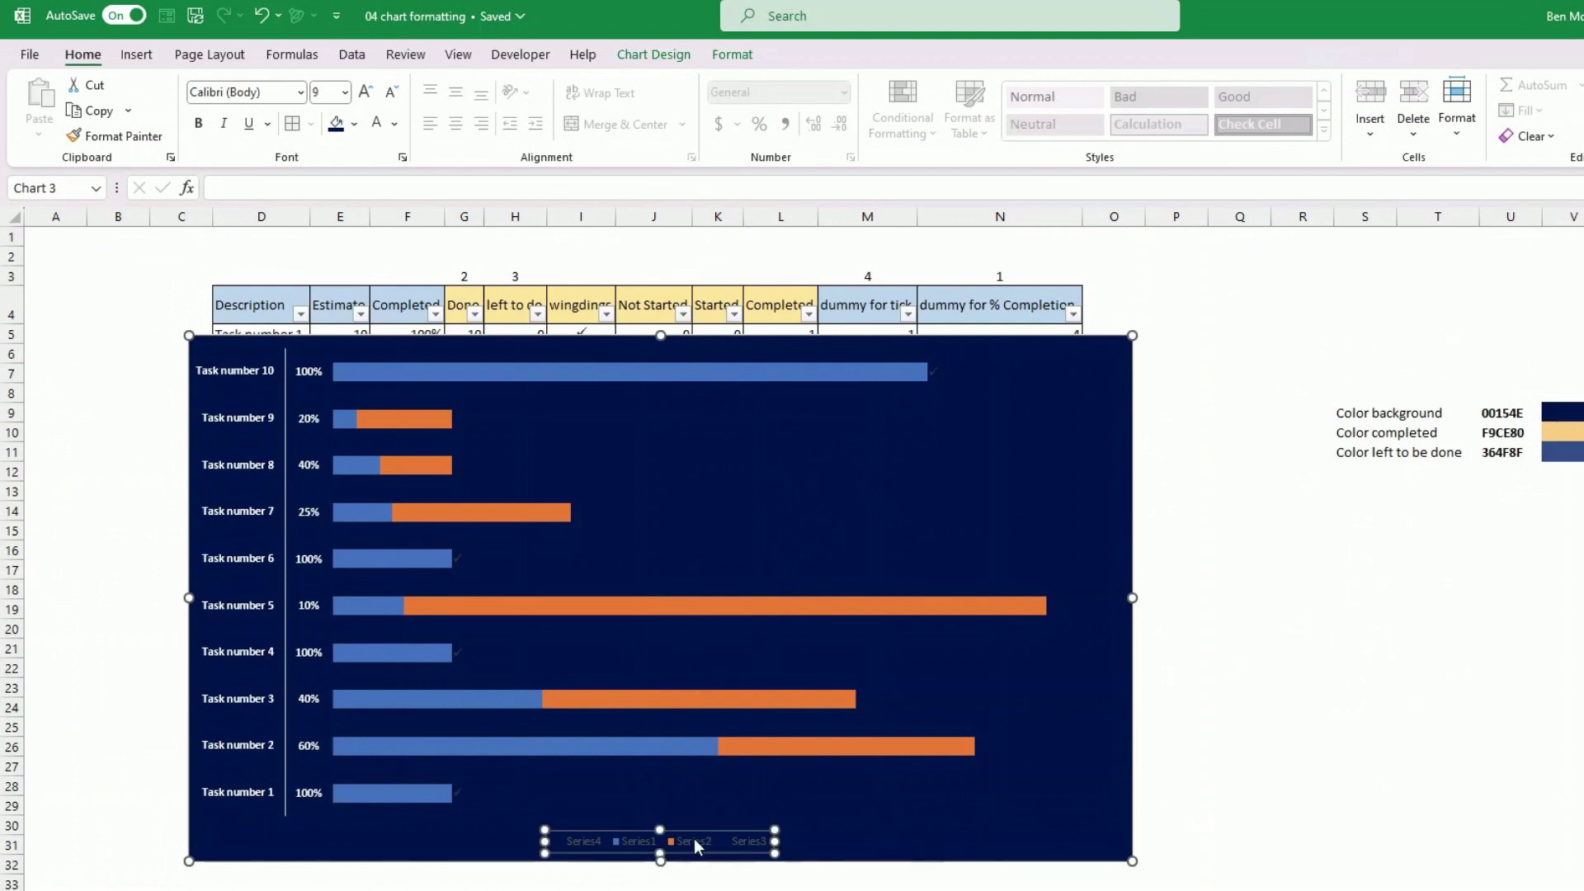
pyautogui.press('Delete')
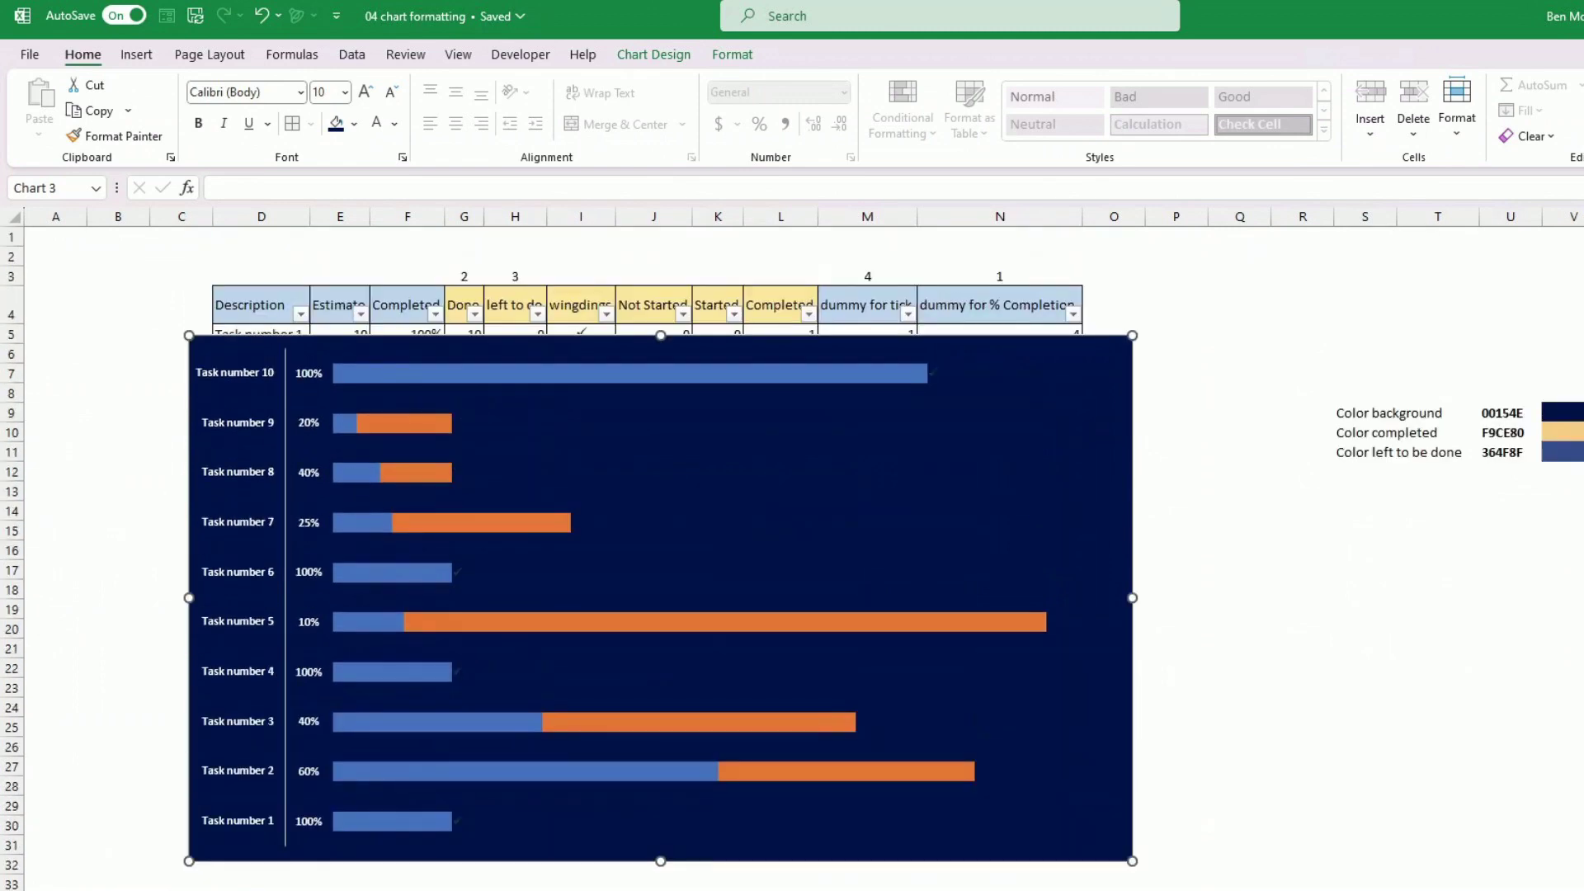
# Step: Fill the completed bars with F9CE80 and the left-to-do bars with 364F8F, and give the bars a white outline
pyautogui.click(1501, 412)
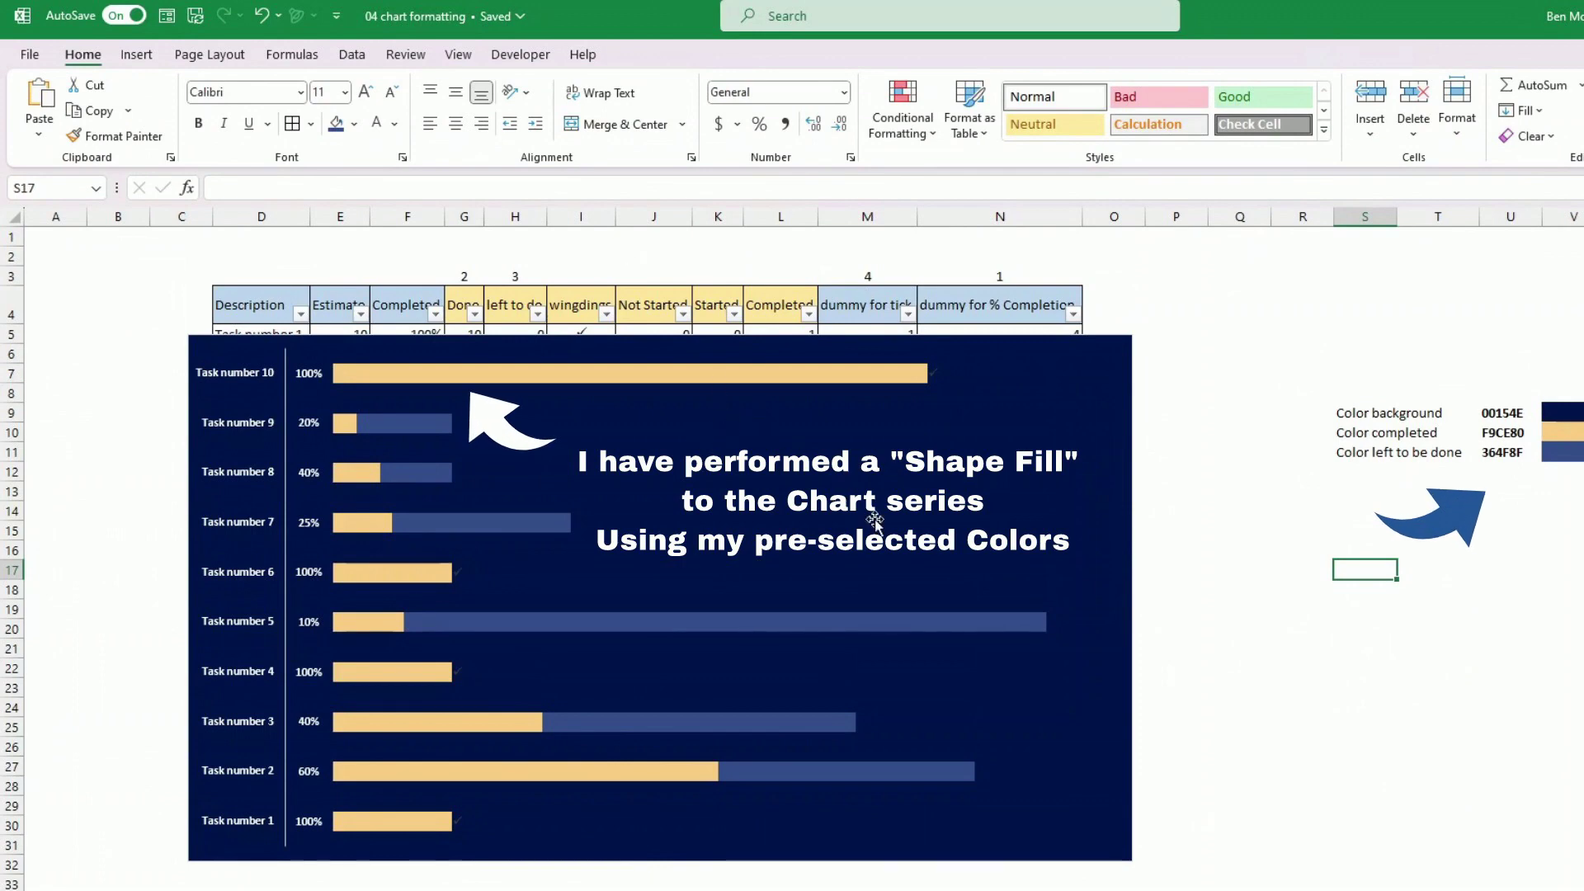
pyautogui.click(567, 376)
pyautogui.click(787, 111)
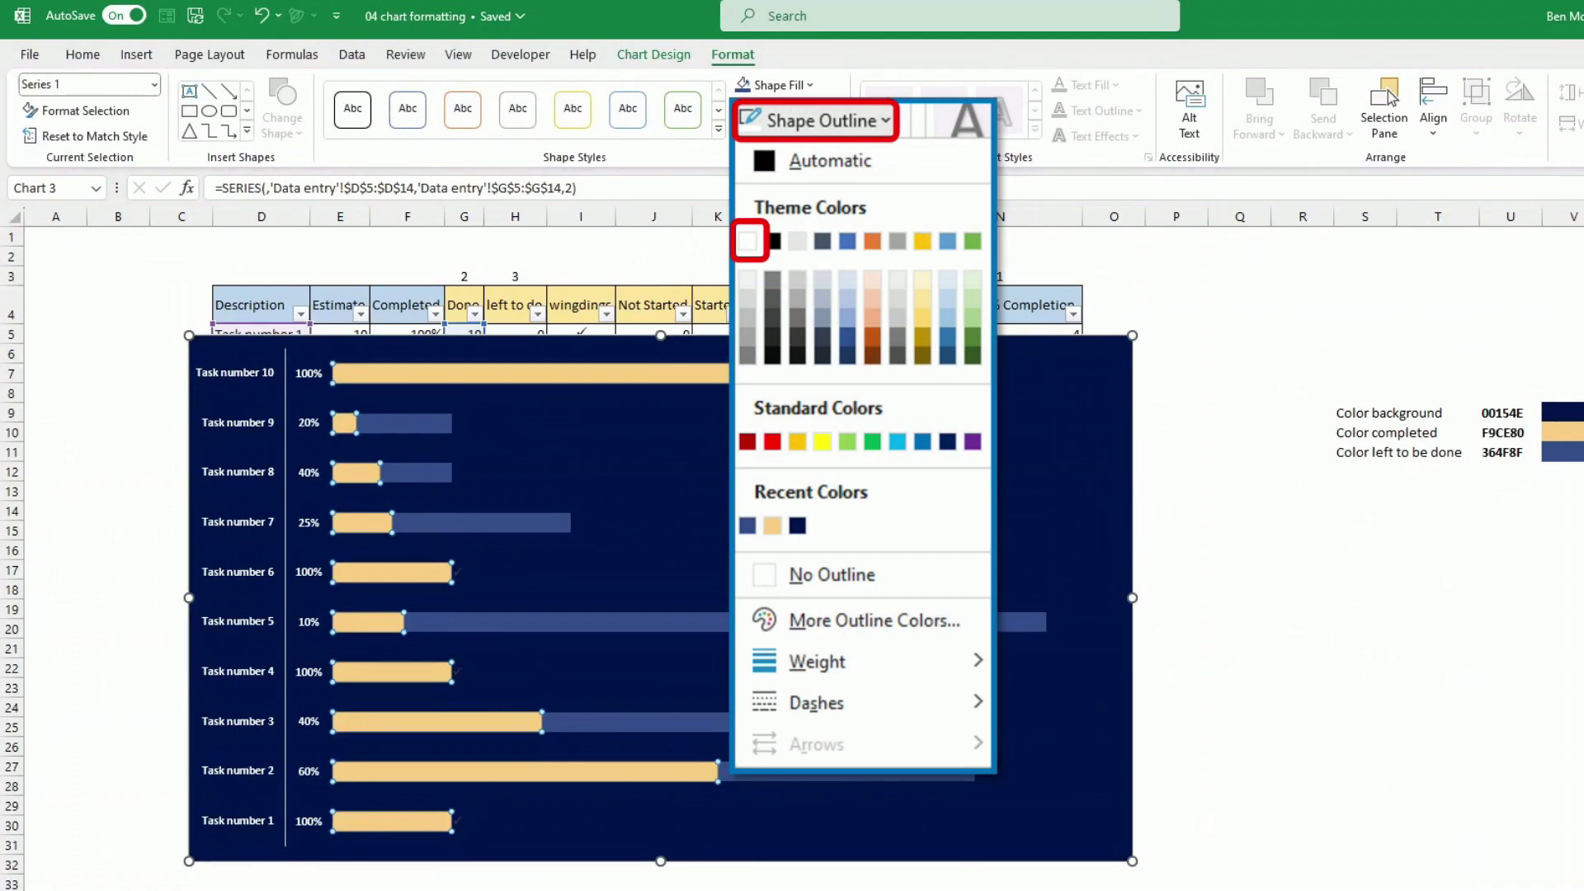
pyautogui.click(1337, 646)
pyautogui.click(1200, 742)
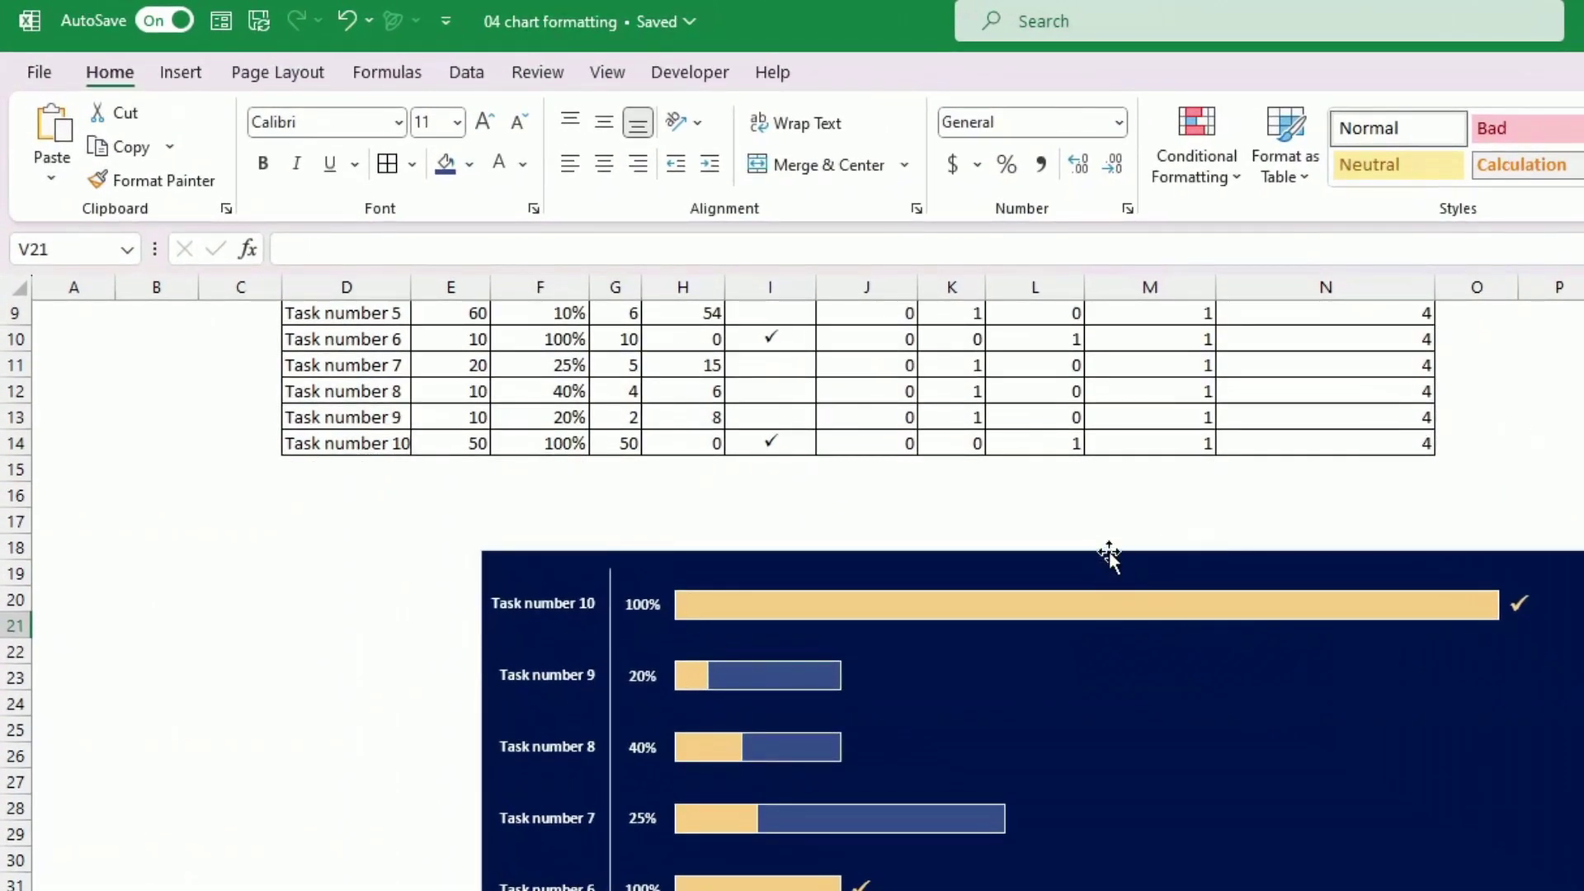
# Step: Move the chart down slightly so that it starts at row 19, and deselect it
pyautogui.moveTo(1109, 551); pyautogui.dragTo(1110, 573)
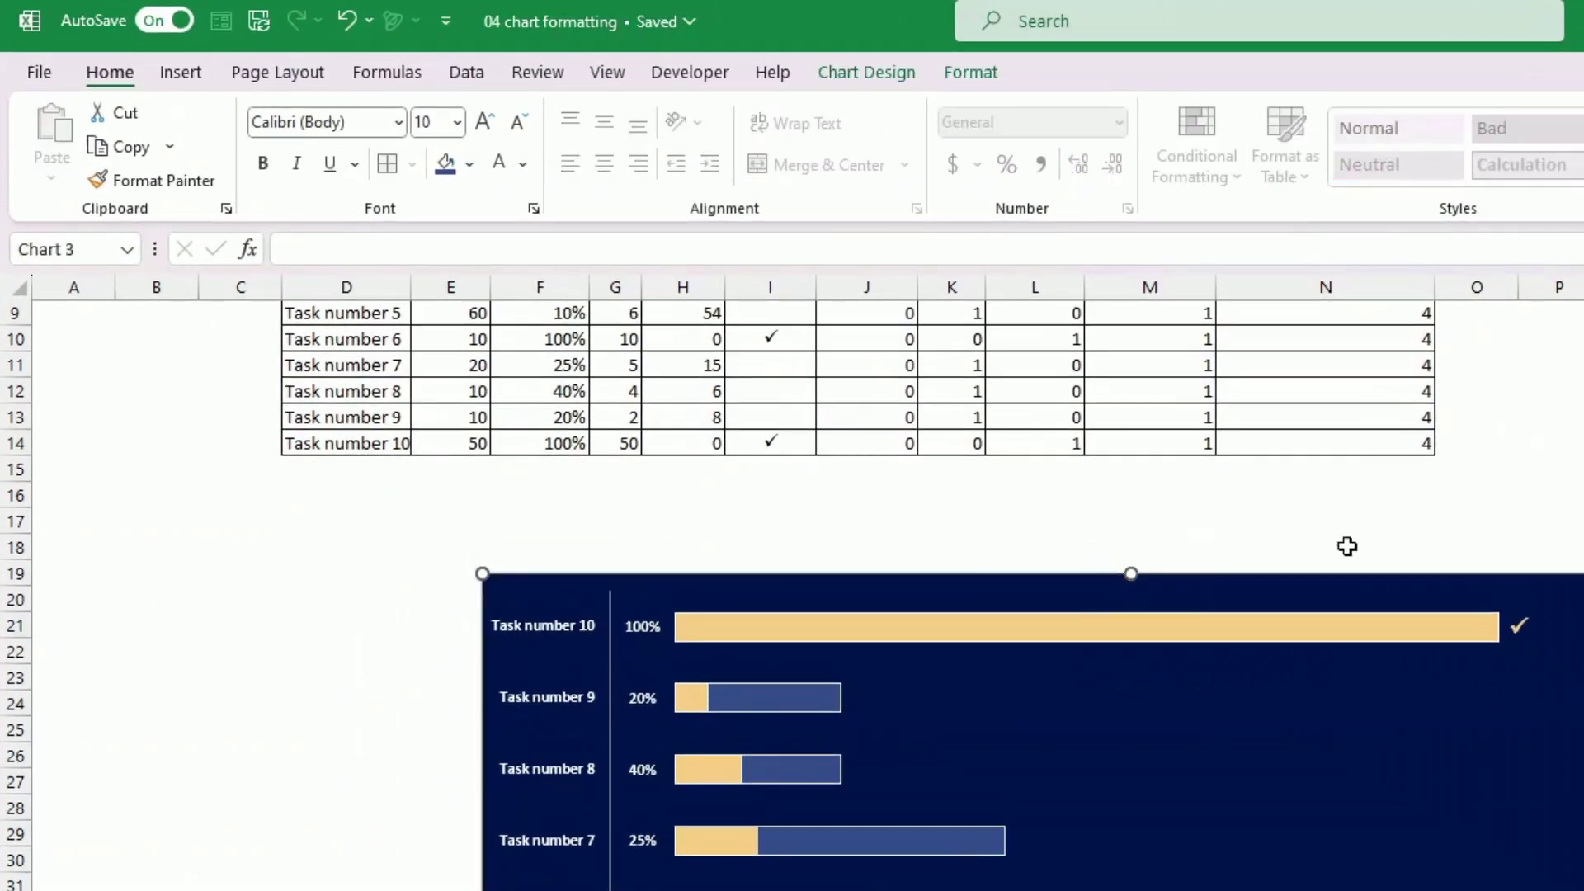
pyautogui.press('Escape')
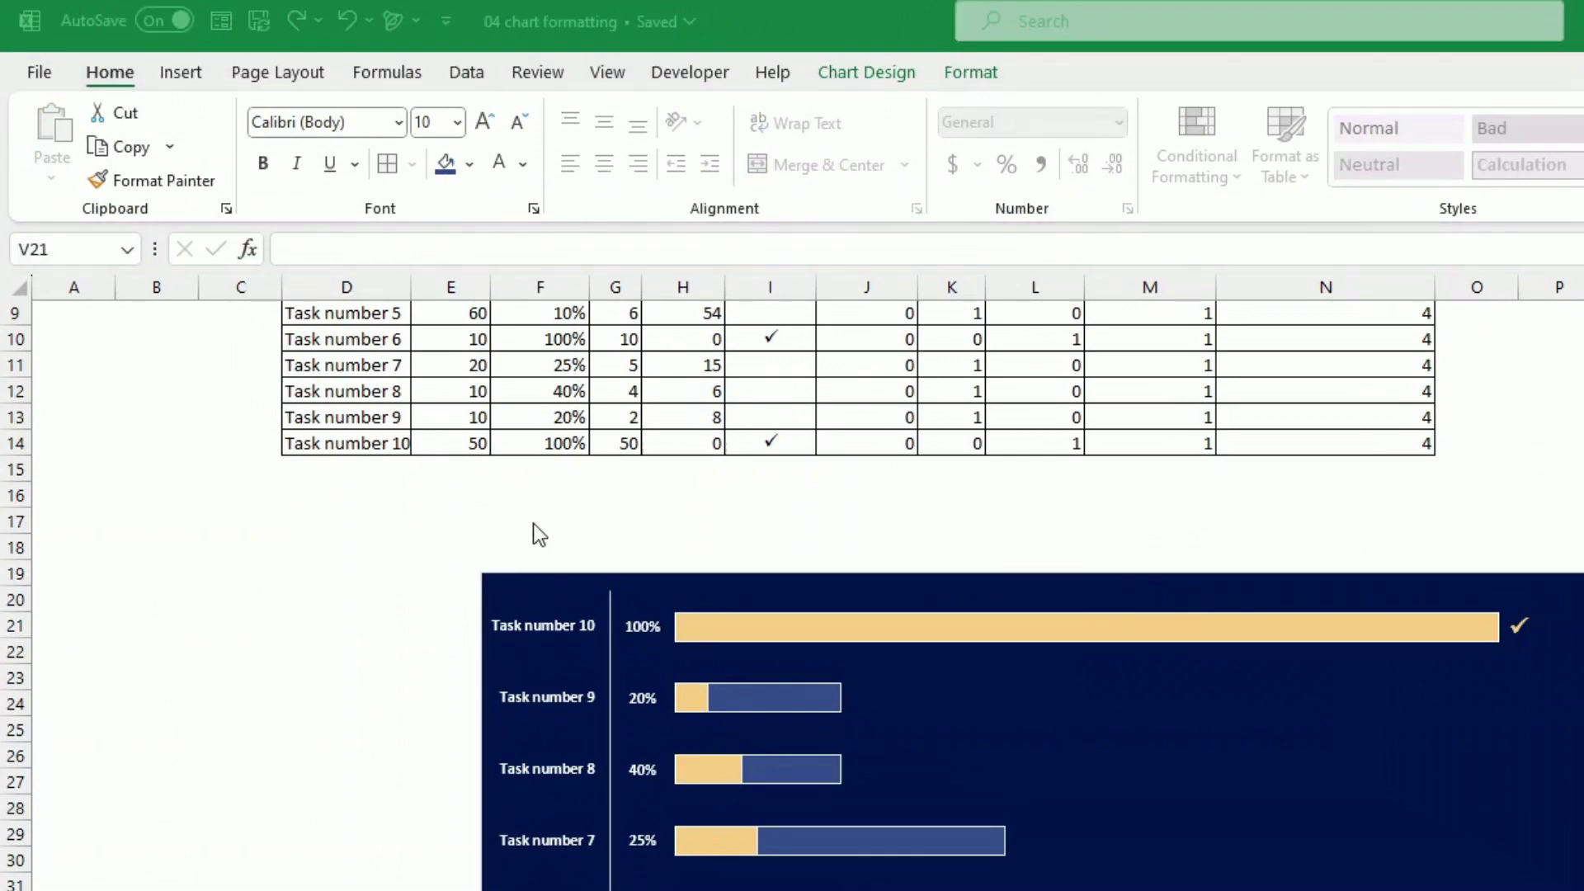
# Step: Total the Estimate column in cell E16 with a SUM formula
pyautogui.scroll(1, 533, 523)
pyautogui.click(598, 577)
pyautogui.scroll(2, 596, 589)
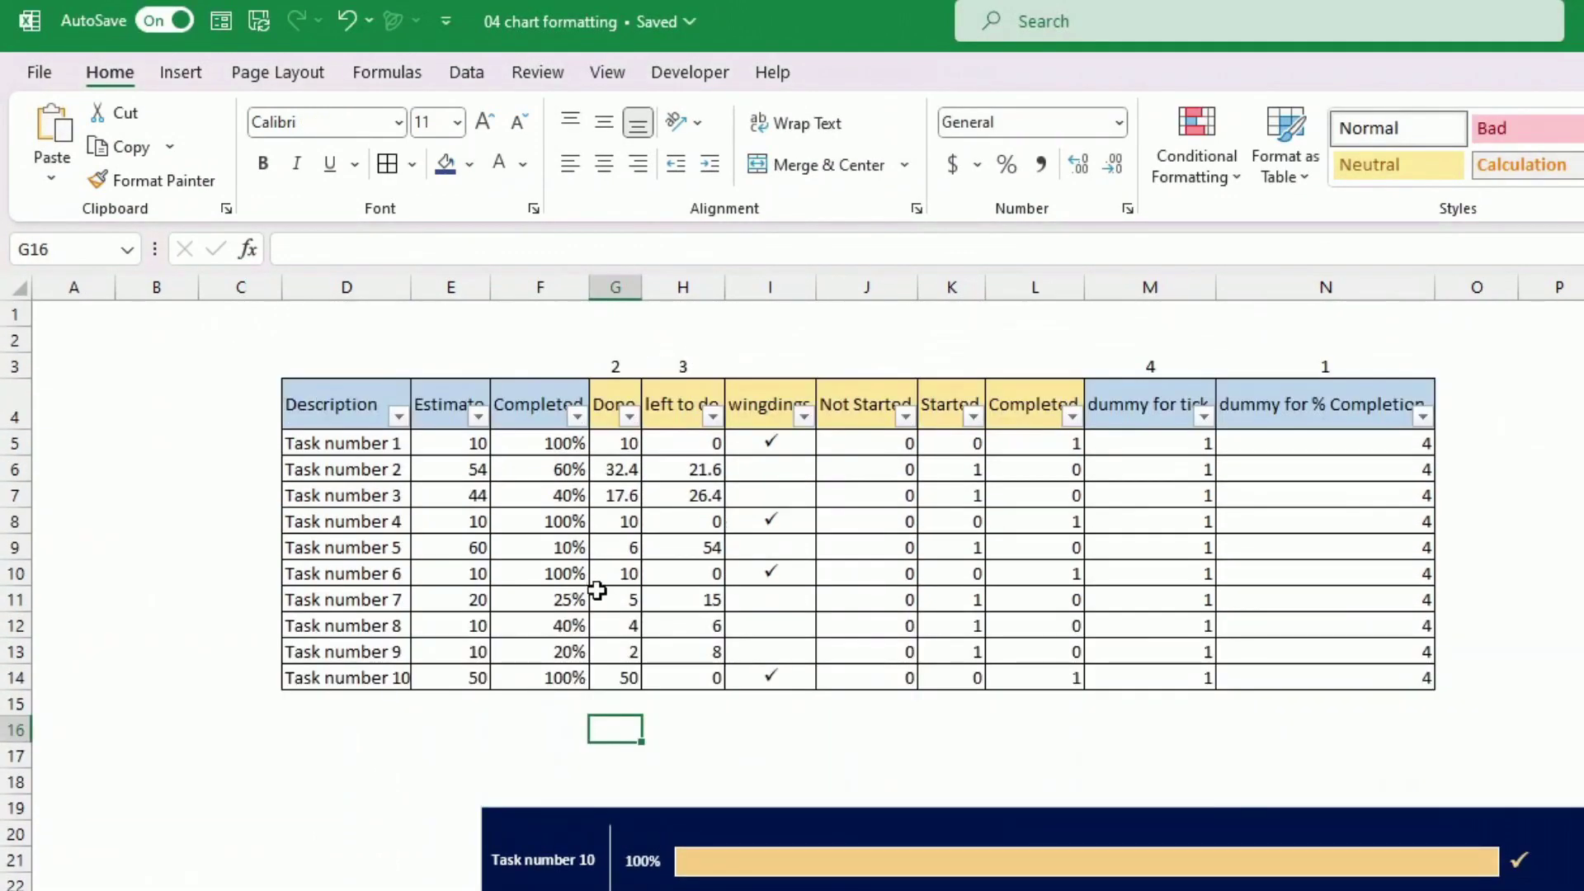
pyautogui.click(472, 728)
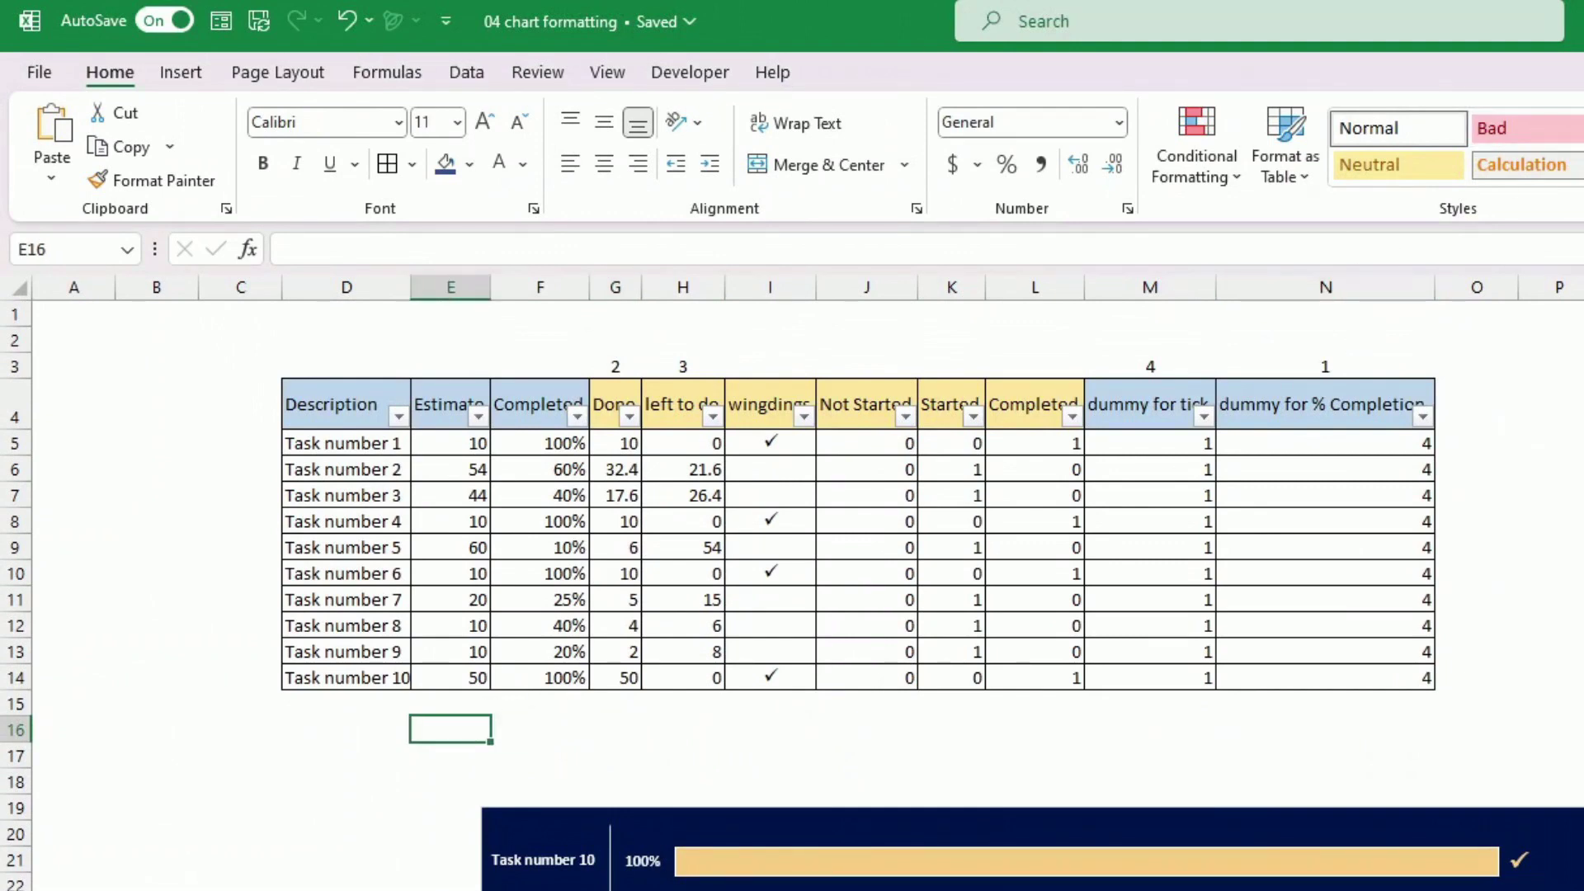
pyautogui.hotkey('alt', '=')
pyautogui.press('Return')
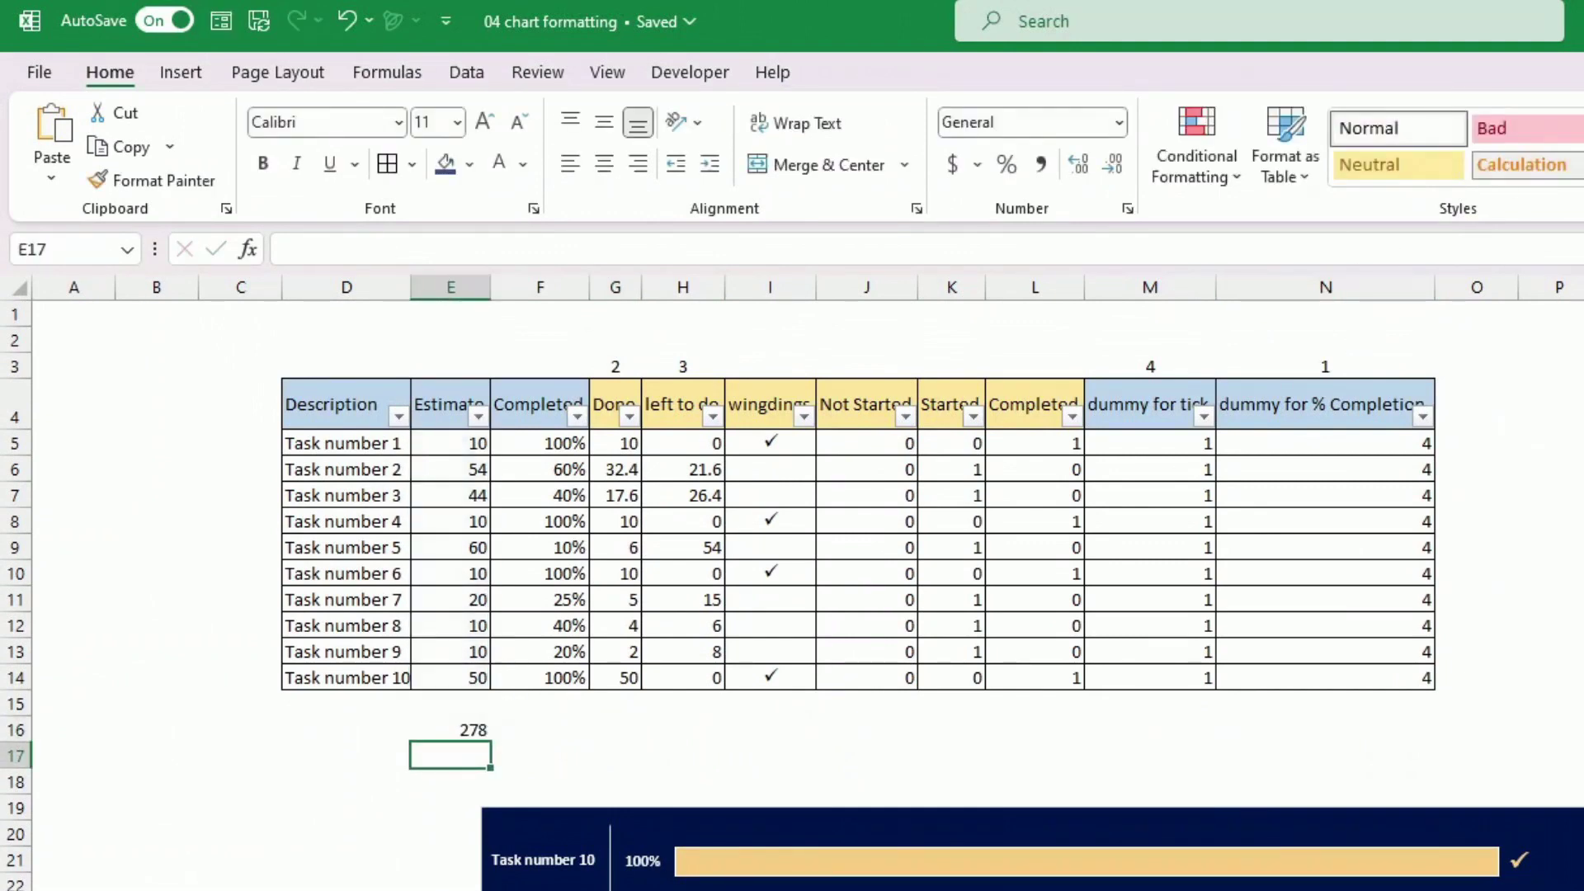
# Step: Copy the total formula from E16 to G16 and H16 for the done and left-to-do columns
pyautogui.click(470, 730)
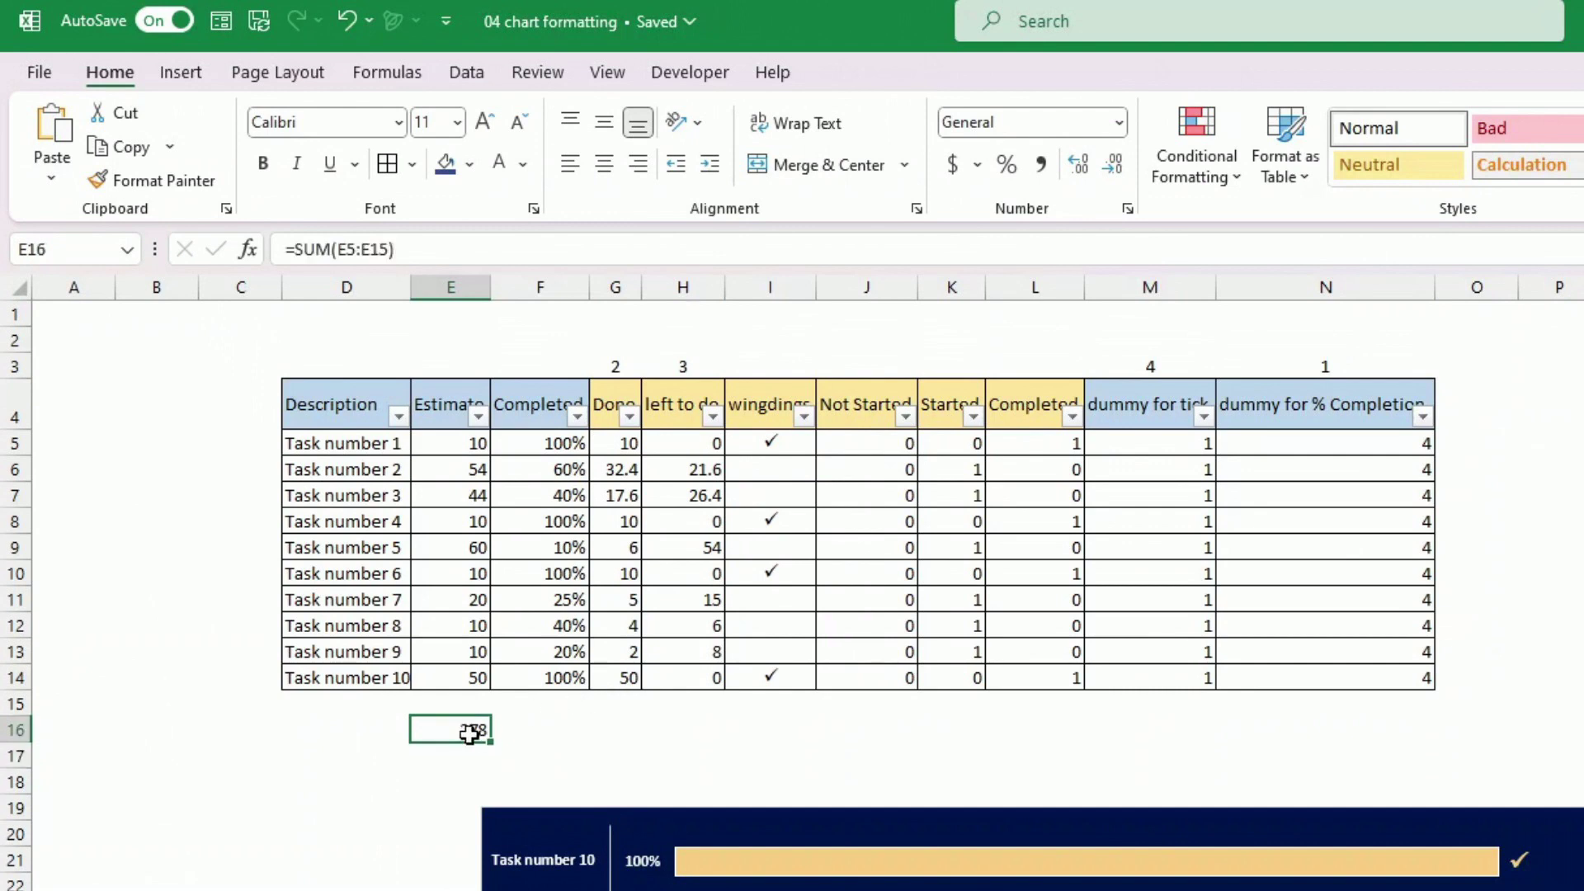
pyautogui.hotkey('ctrl', 'c')
pyautogui.press('Right')
pyautogui.press('Right')
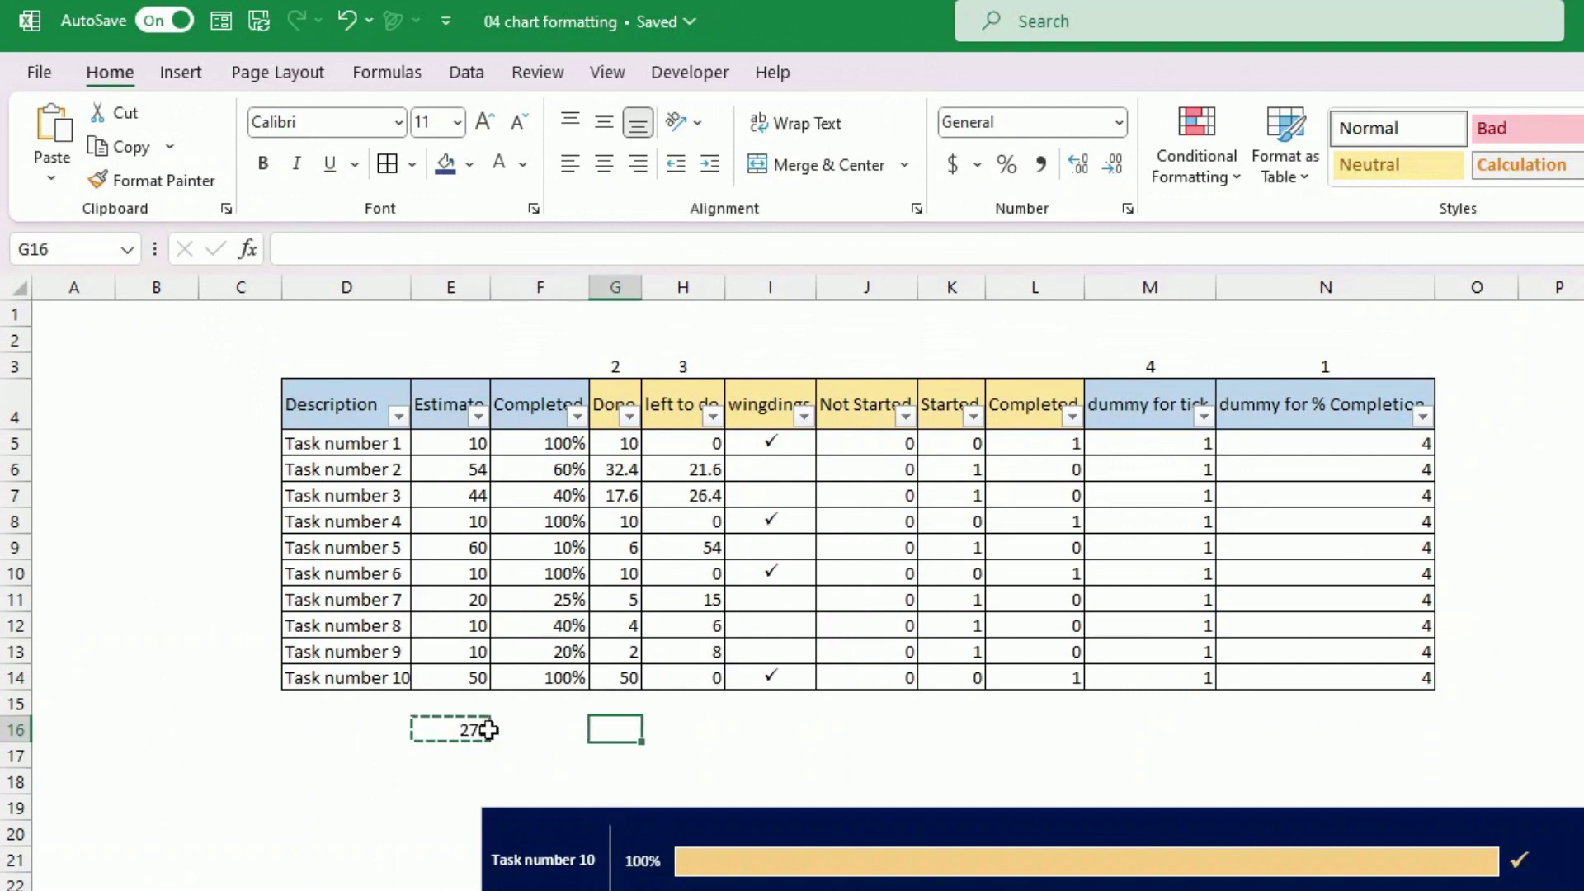
pyautogui.hotkey('ctrl', 'v')
pyautogui.press('Right')
pyautogui.hotkey('ctrl', 'v')
# Step: In G17, calculate the done share of the total estimate with =G16/E16
pyautogui.press('Down')
pyautogui.press('Left')
pyautogui.write('=')
pyautogui.press('Up')
pyautogui.write('/')
pyautogui.press('Left')
pyautogui.press('Left')
pyautogui.press('Left')
pyautogui.press('Up')
pyautogui.press('Right')
pyautogui.press('Return')
# Step: In H17, calculate the left-to-do share by dividing H16 by the total estimate in E16
pyautogui.press('Up')
pyautogui.press('Right')
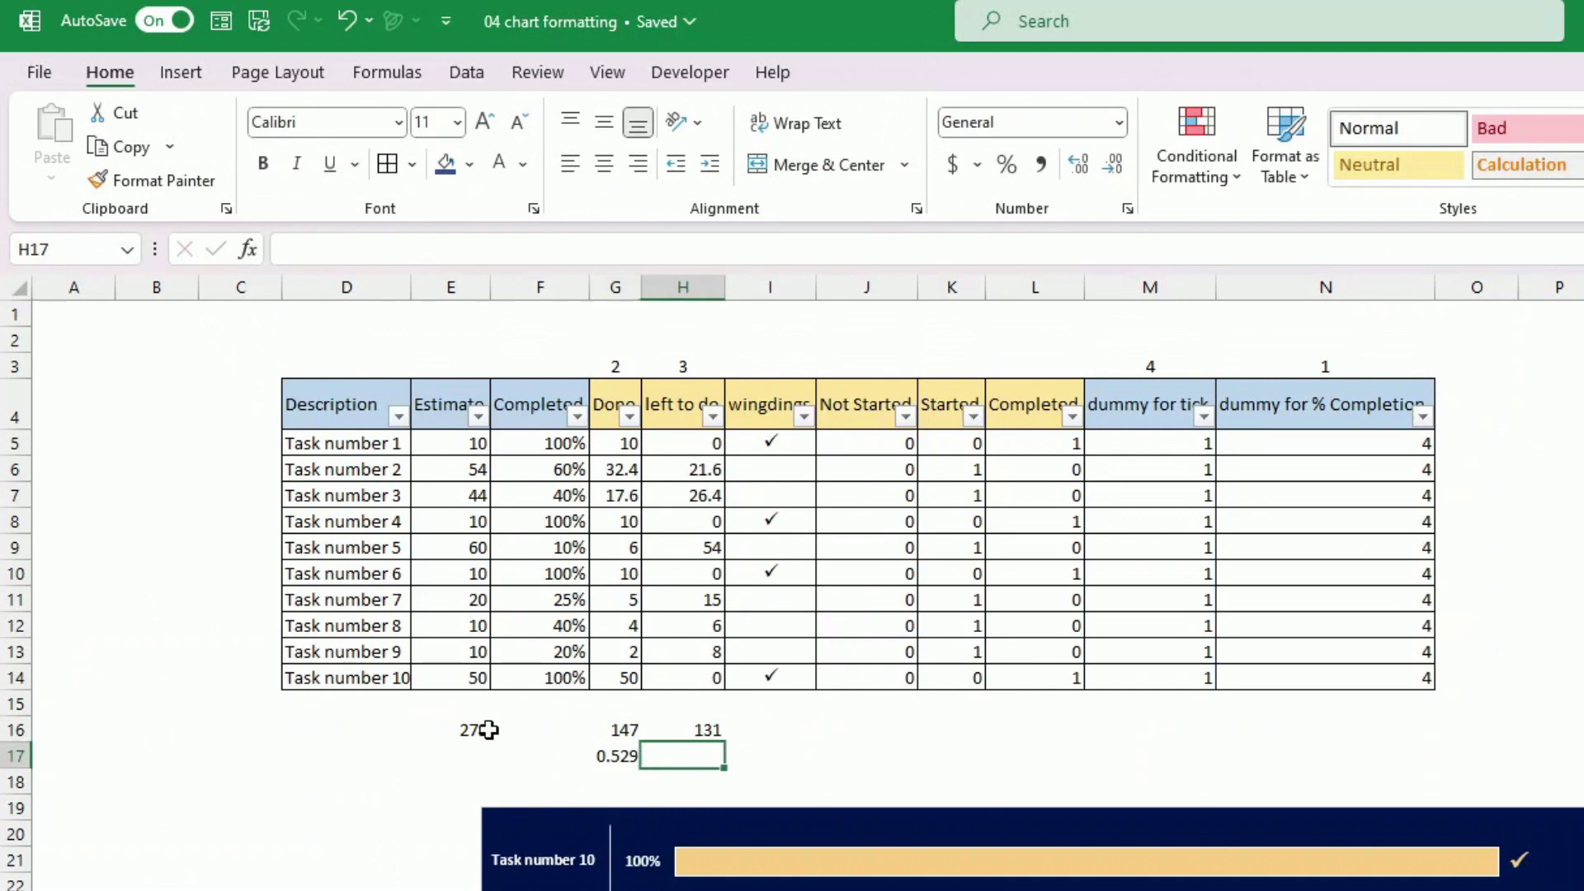
pyautogui.write('=')
pyautogui.press('Up')
pyautogui.write('/')
pyautogui.press('Left')
pyautogui.press('Left')
pyautogui.press('Left')
pyautogui.press('Up')
pyautogui.press('Return')
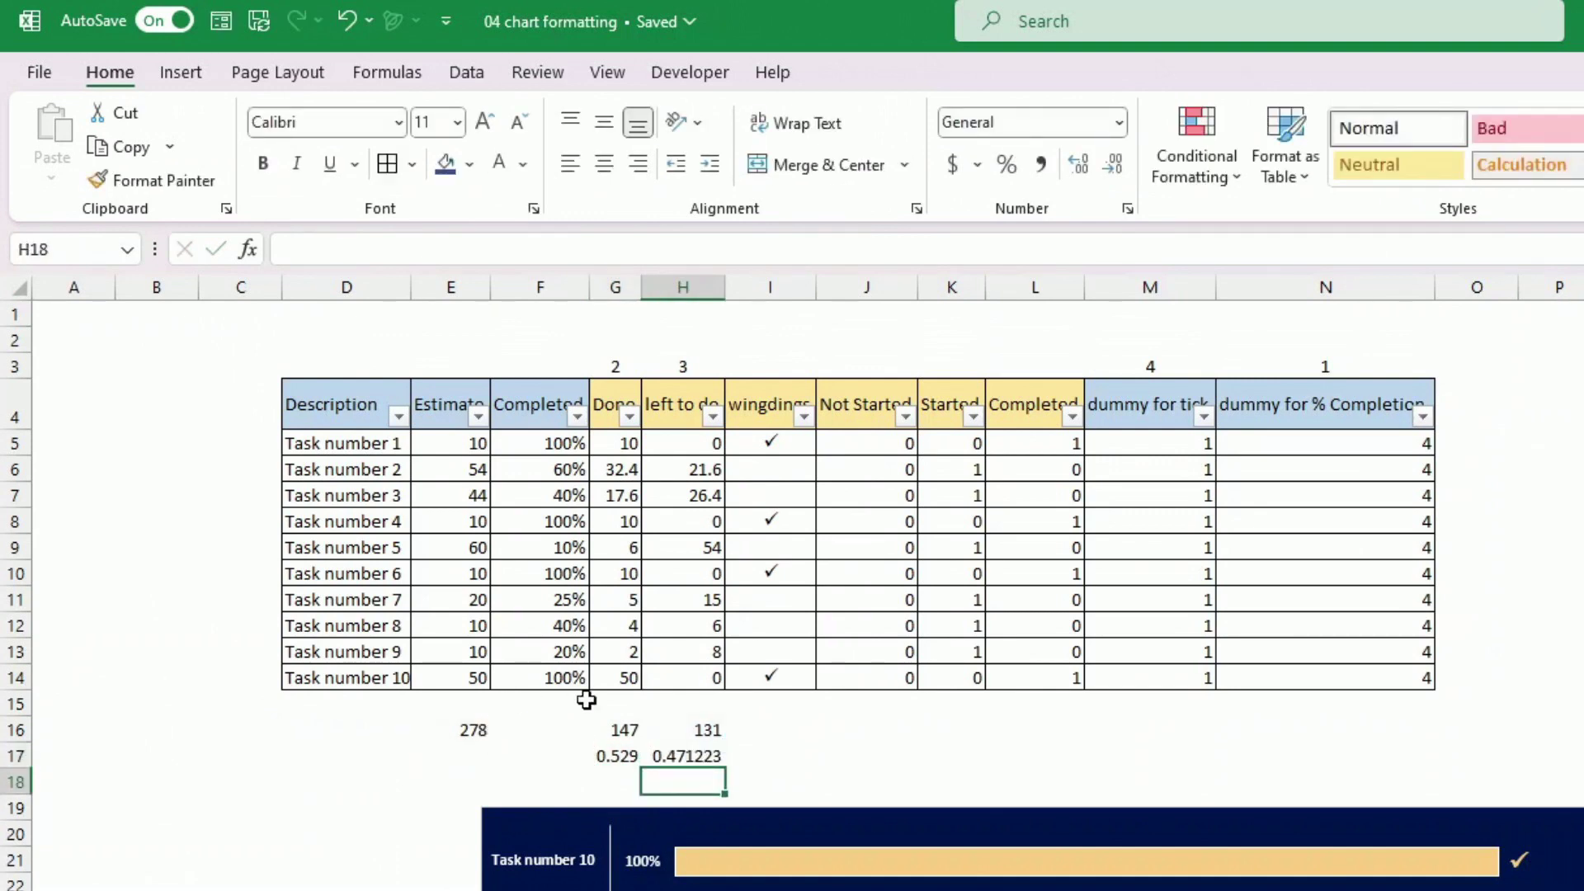
# Step: Format the two shares in G17:H17 as percentages
pyautogui.moveTo(622, 755); pyautogui.dragTo(710, 761)
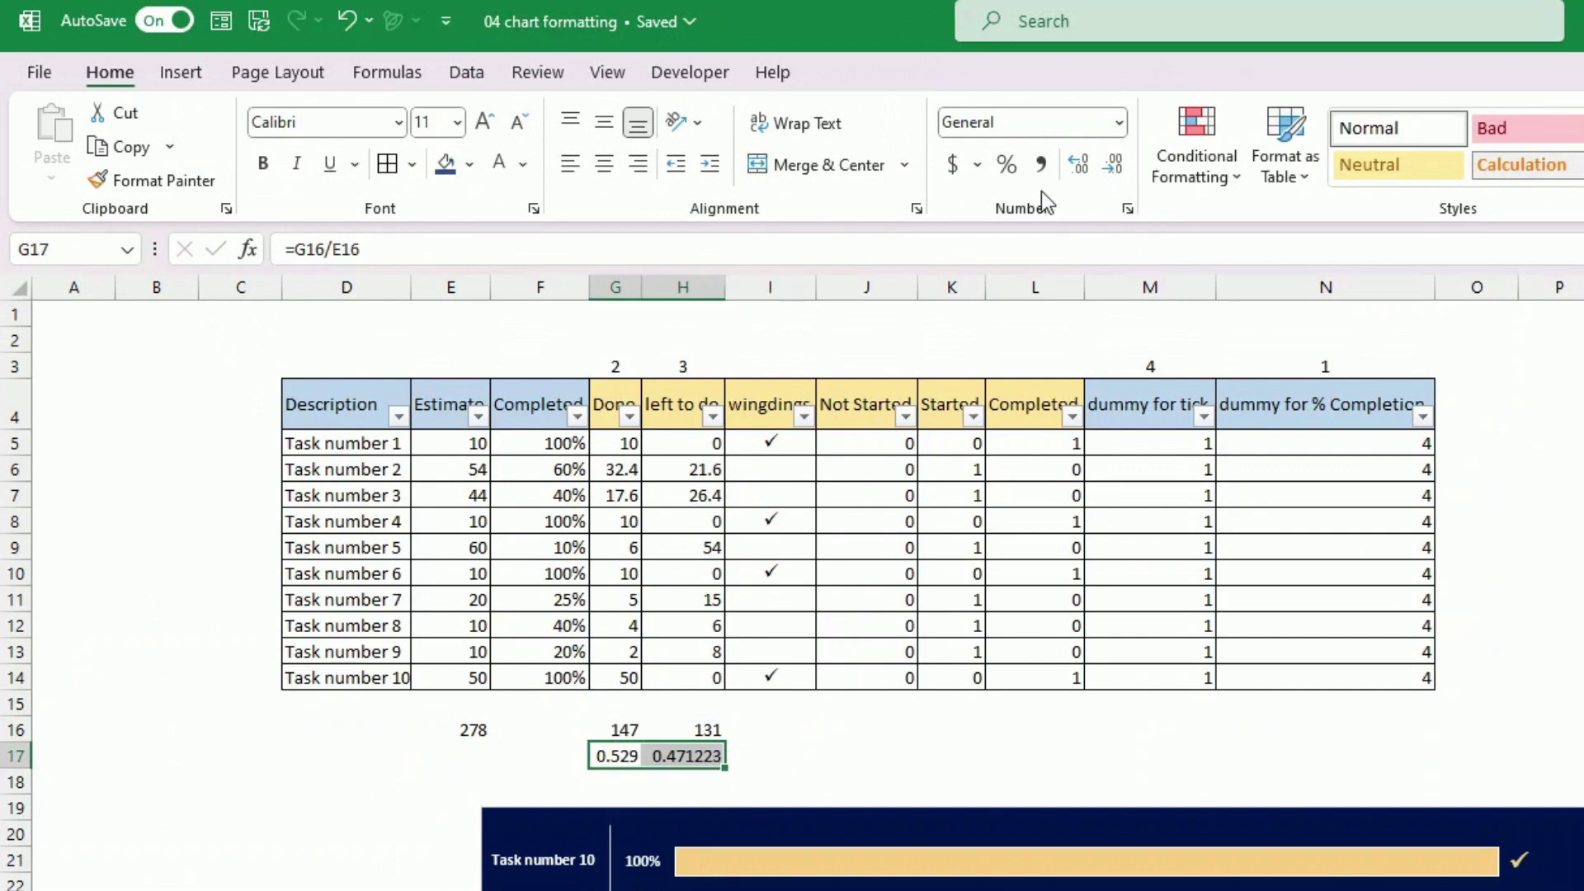
pyautogui.click(1007, 166)
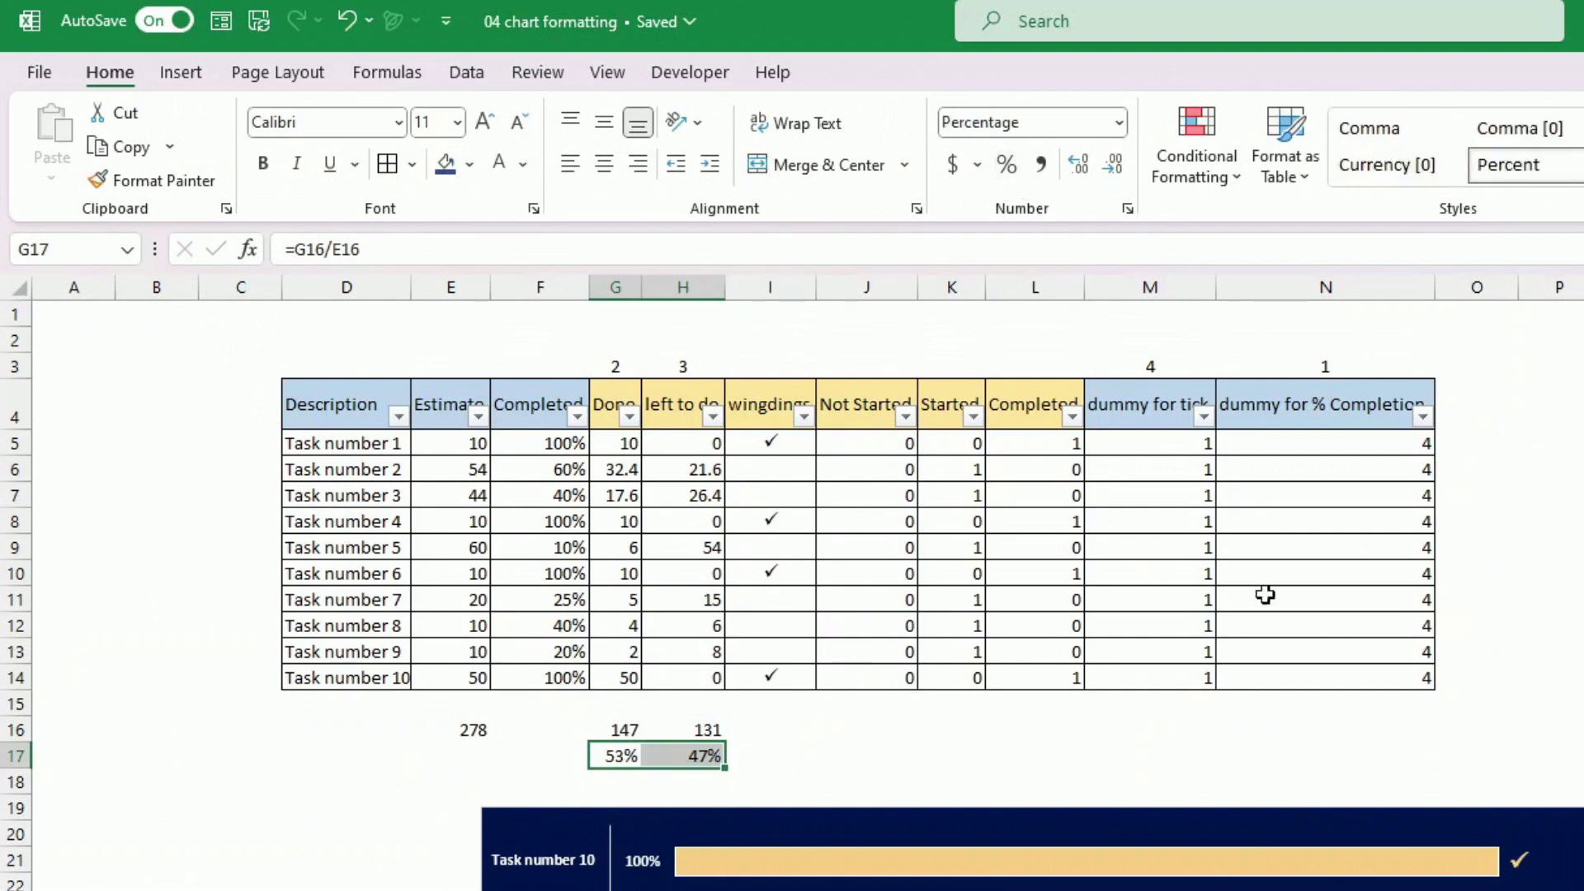
pyautogui.click(1286, 733)
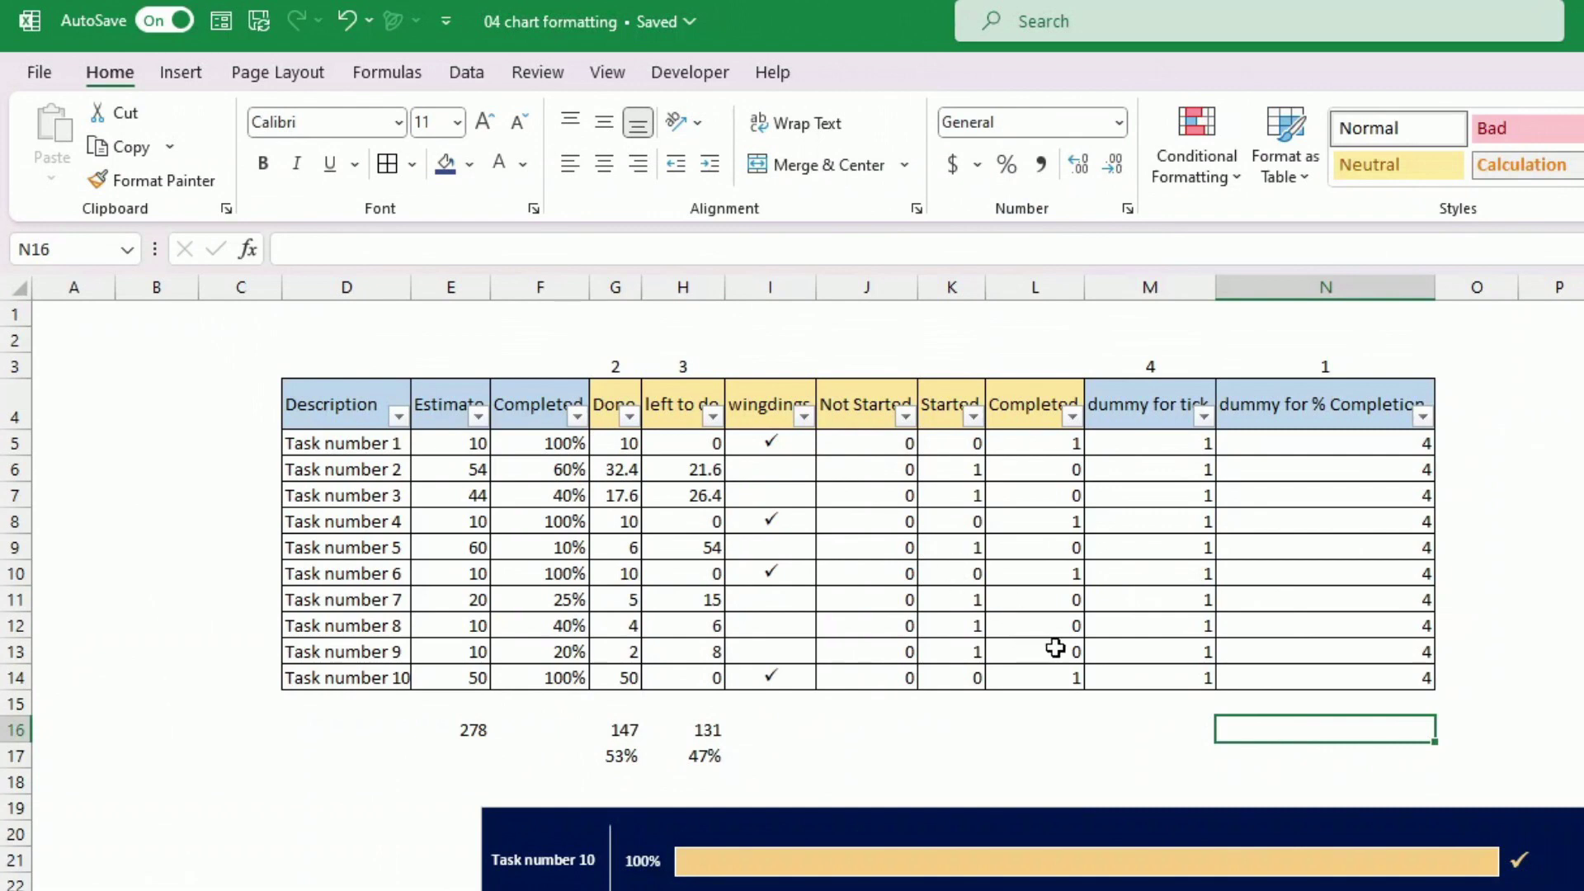
# Step: Set the Completed value of Task number 5 and Task number 7 to 0%
pyautogui.click(577, 547)
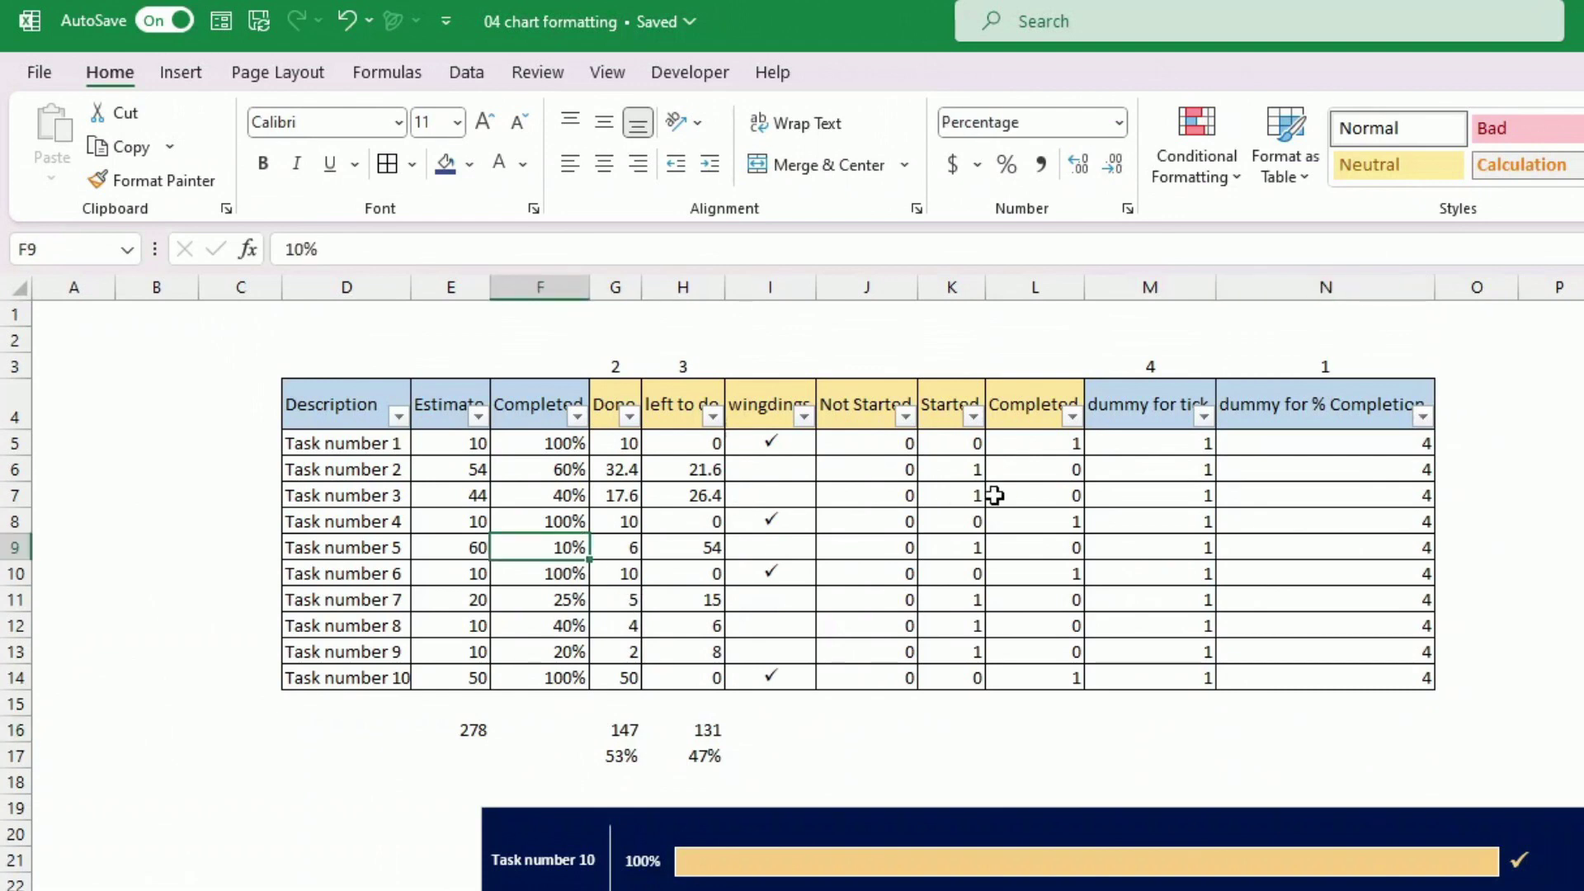
pyautogui.write('0')
pyautogui.press('Return')
pyautogui.press('Return')
pyautogui.write('0')
pyautogui.press('Return')
pyautogui.click(1498, 597)
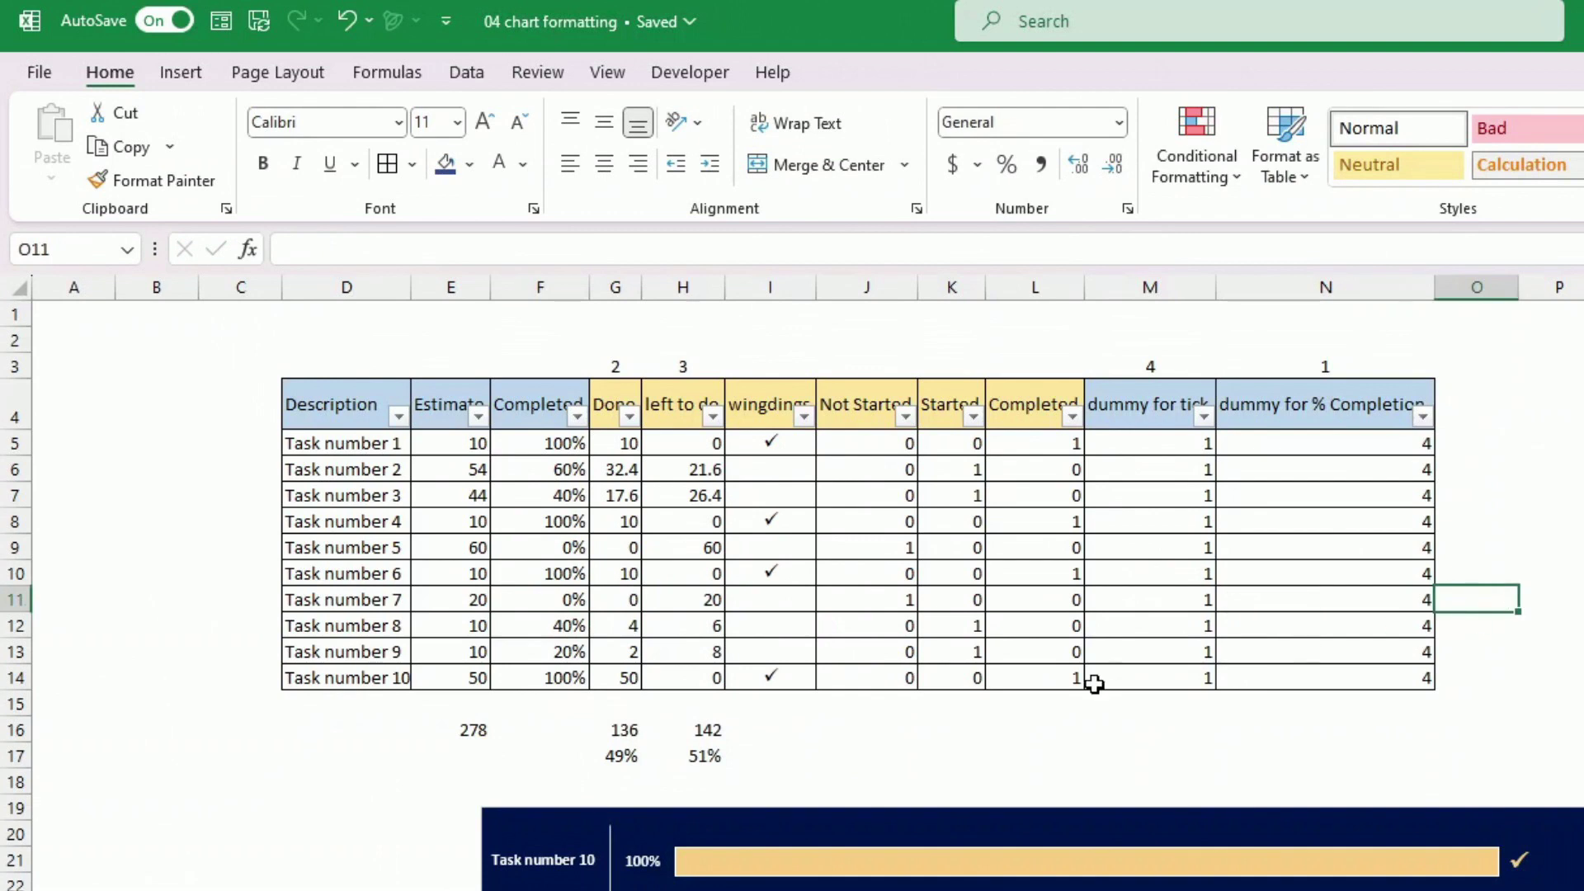
# Step: Extend the column total formula to J16:L16 for the Not Started, Started and Completed columns
pyautogui.click(697, 734)
pyautogui.moveTo(702, 742); pyautogui.dragTo(901, 731)
pyautogui.click(1222, 719)
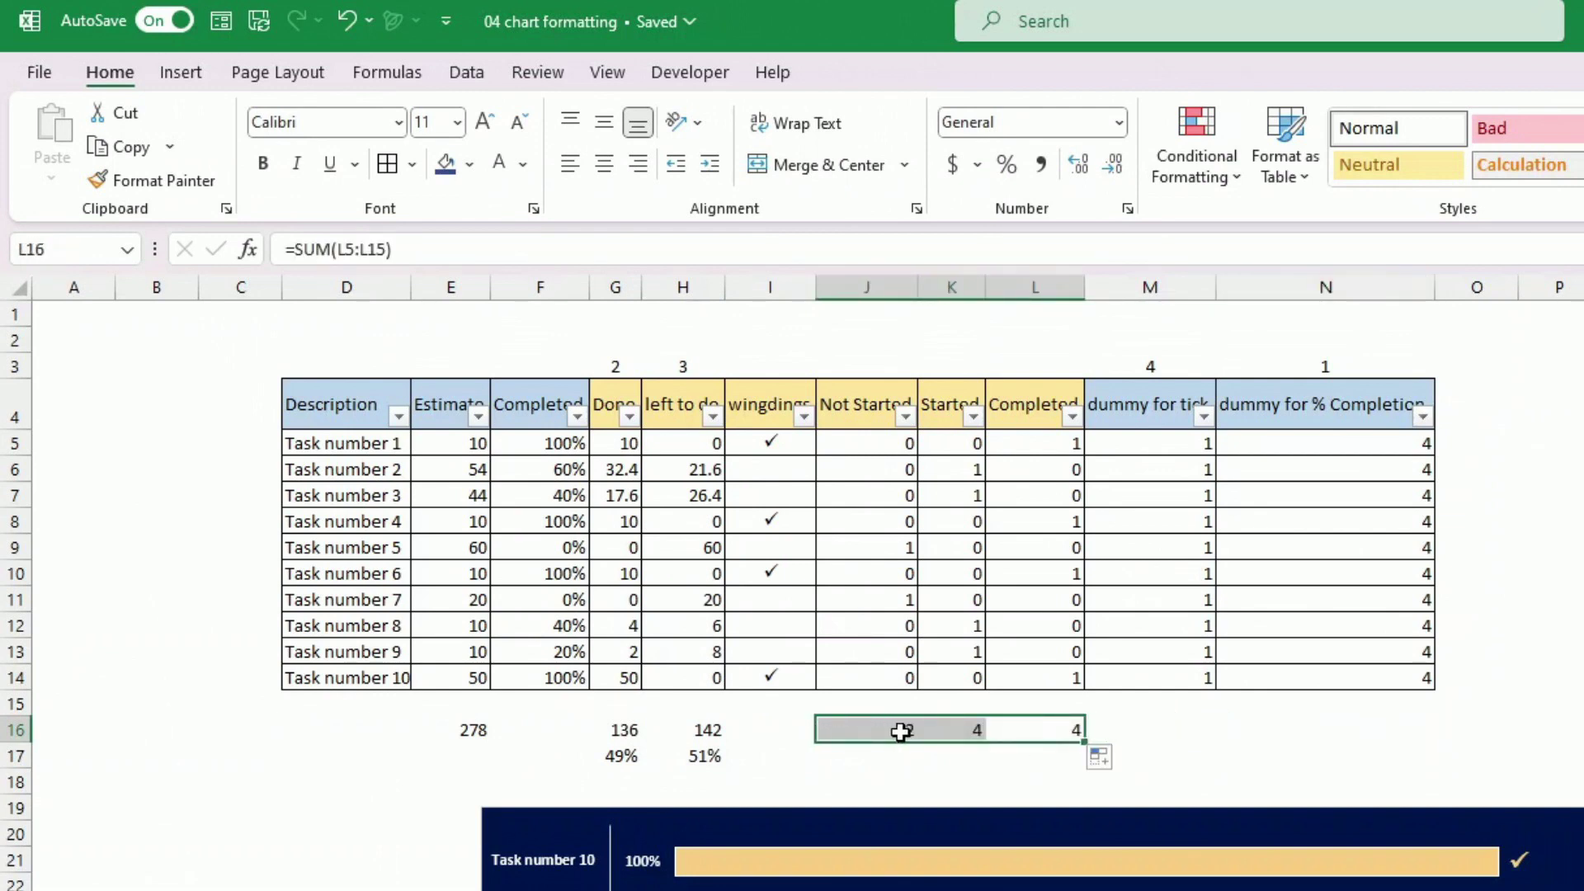
pyautogui.click(1422, 757)
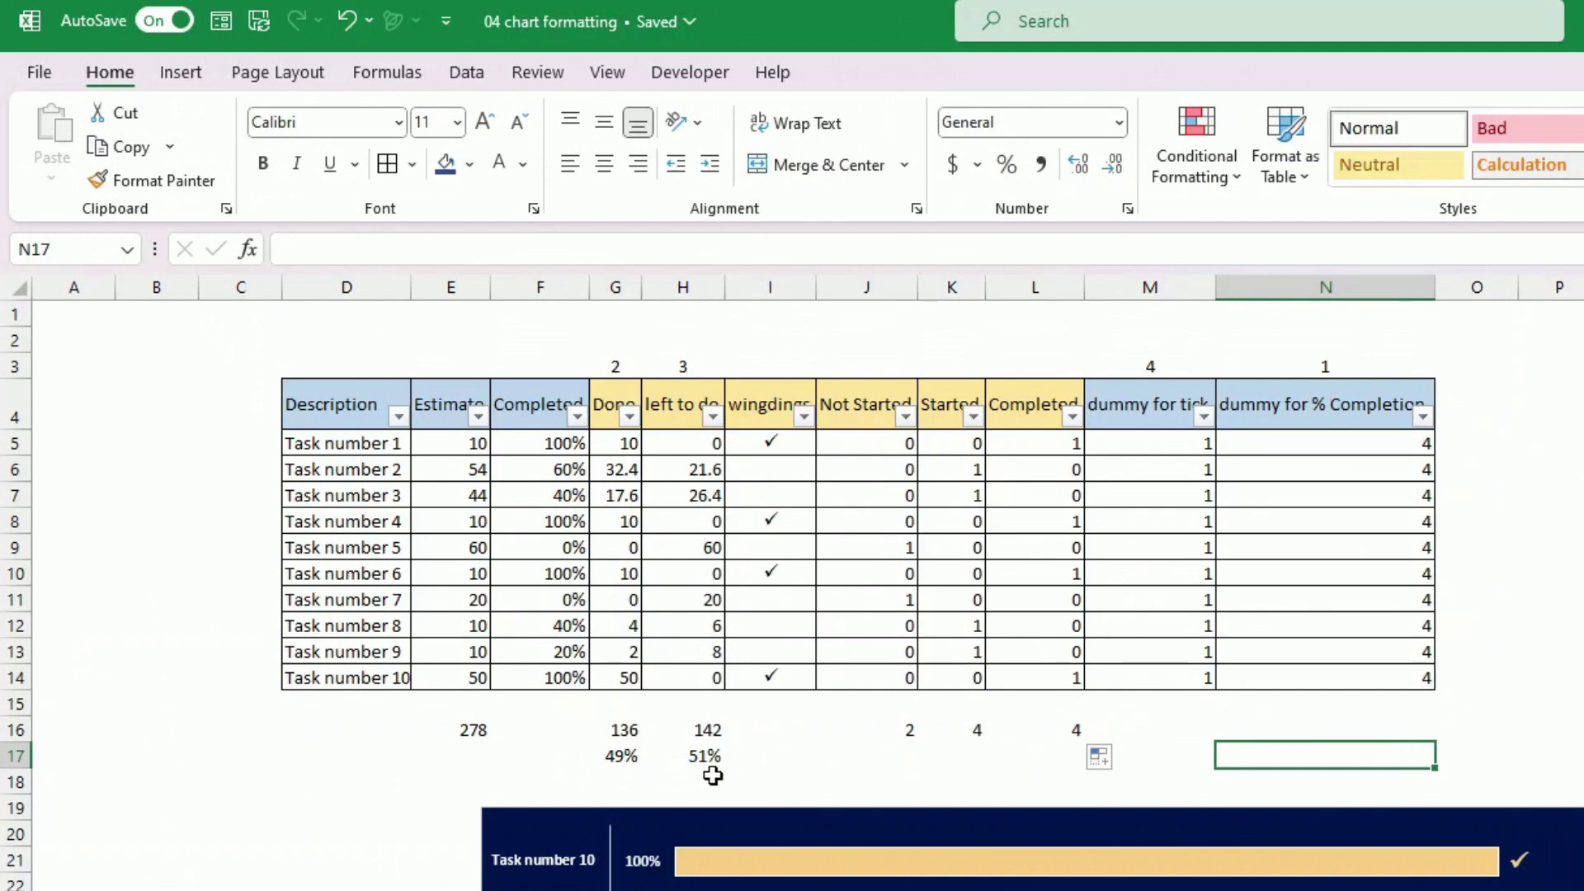
# Step: Set the Completed values of Task number 2 and Task number 8 to 100% and of Task number 9 to 50%
pyautogui.click(619, 755)
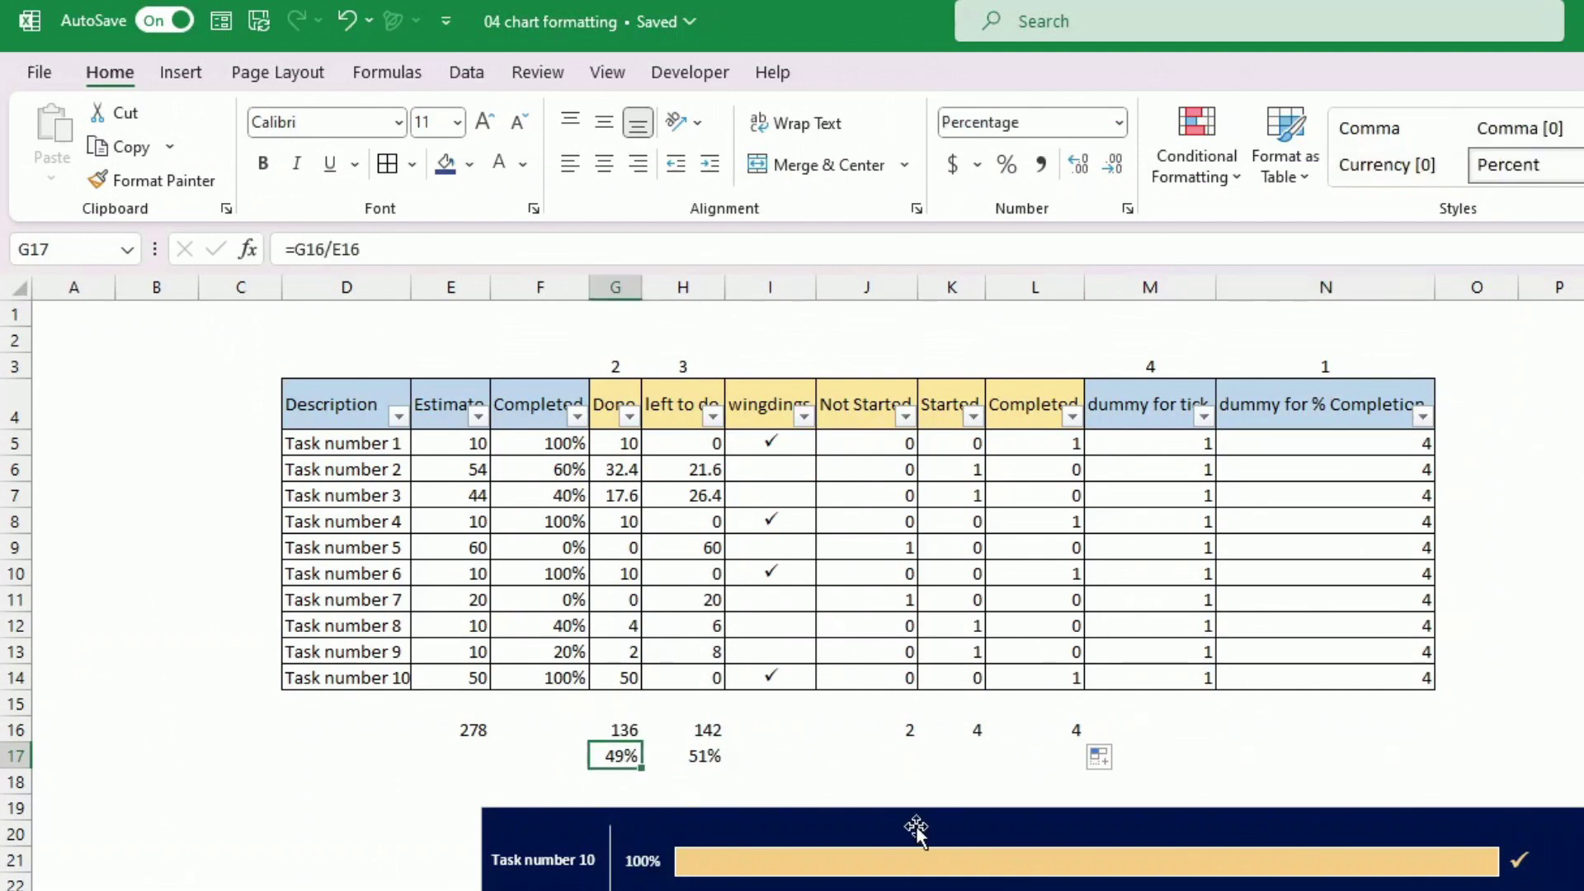
pyautogui.click(581, 633)
pyautogui.write('100%')
pyautogui.press('Return')
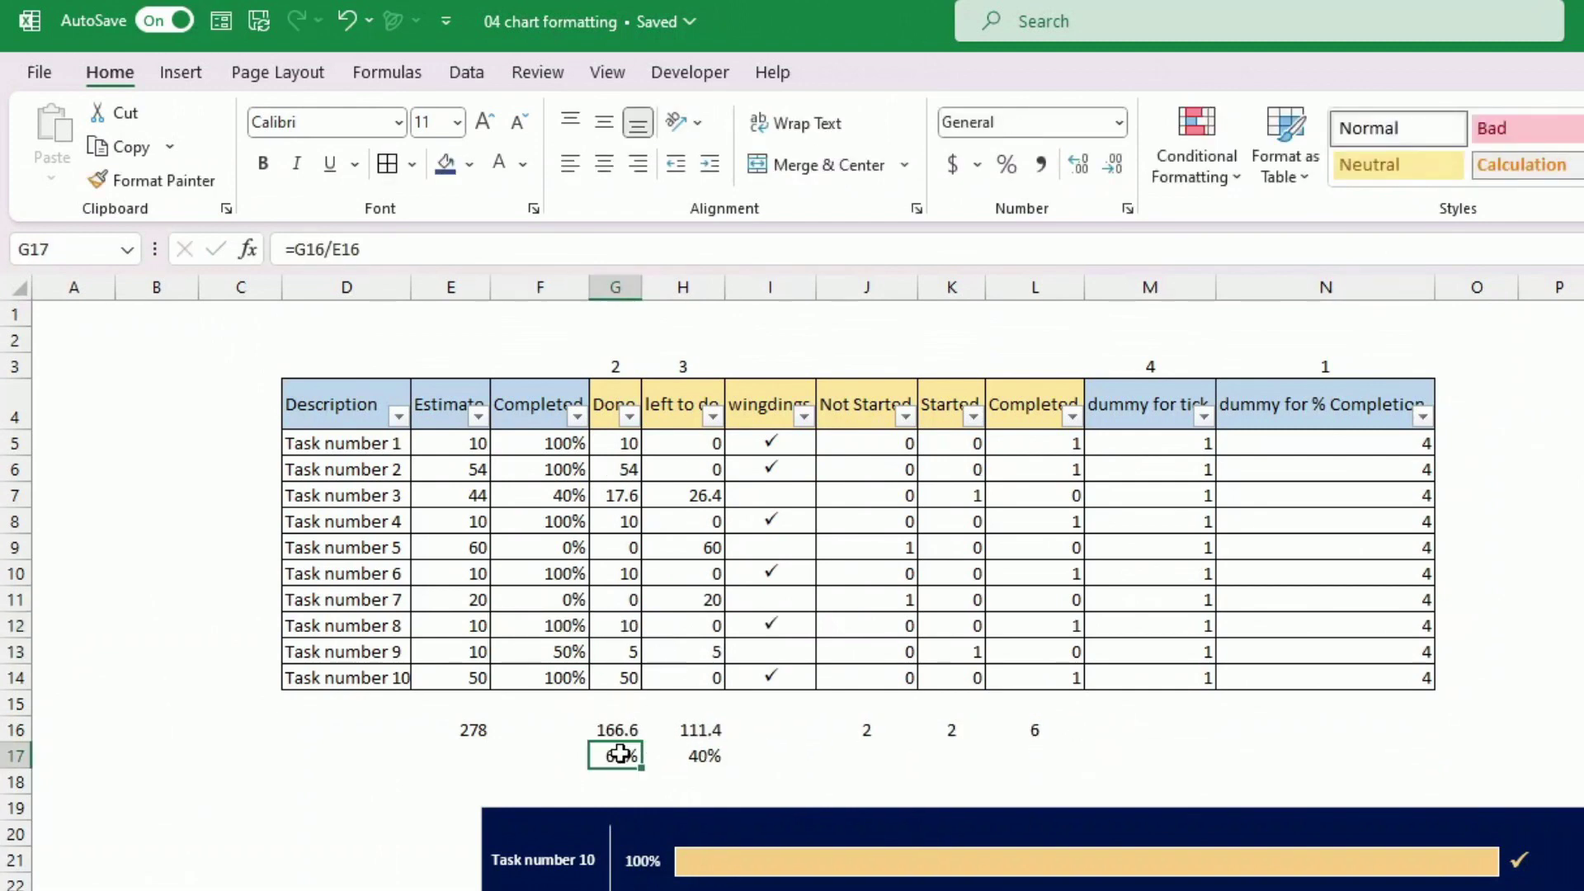
# Step: Insert a 2-D pie chart from the shares in G17:H17 and move it over the left edge of the stacked bar chart
pyautogui.moveTo(618, 756); pyautogui.dragTo(722, 754)
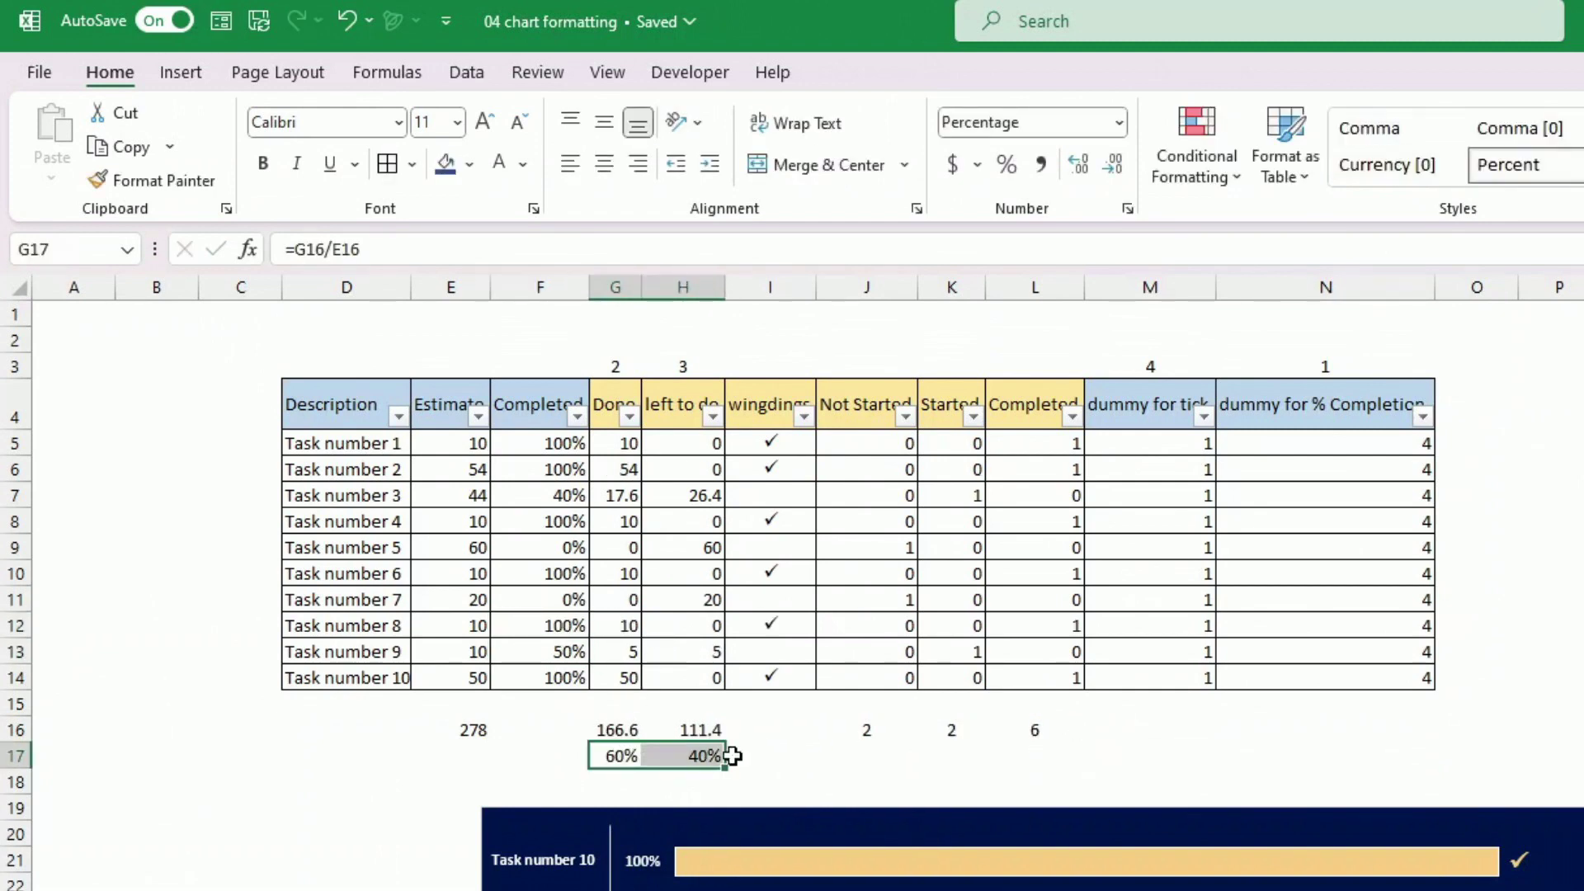
pyautogui.click(202, 72)
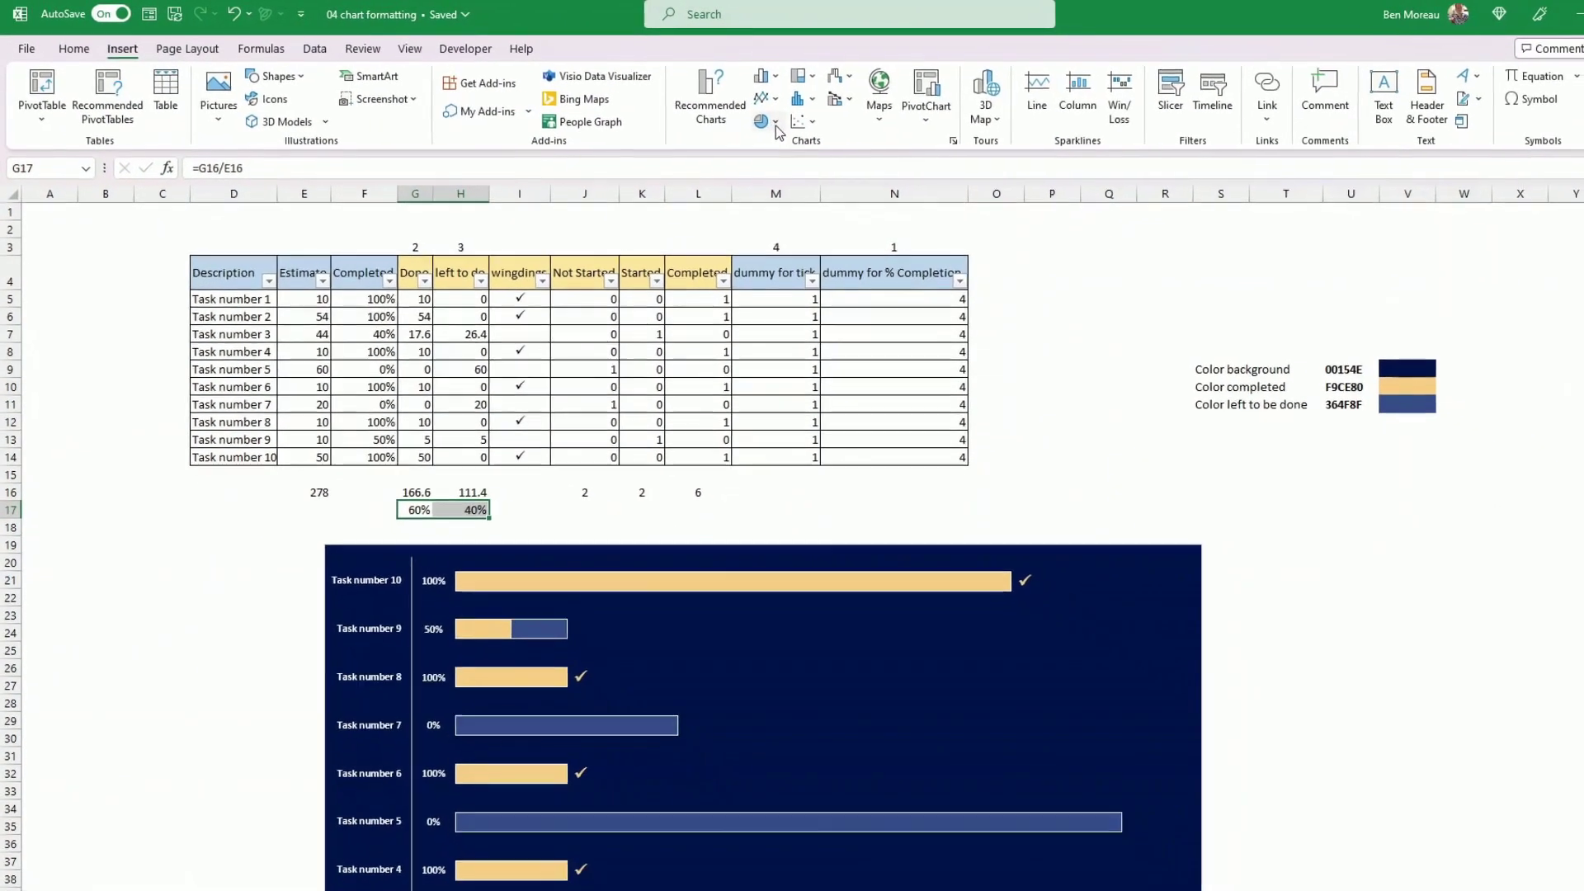
pyautogui.click(1138, 179)
pyautogui.click(766, 183)
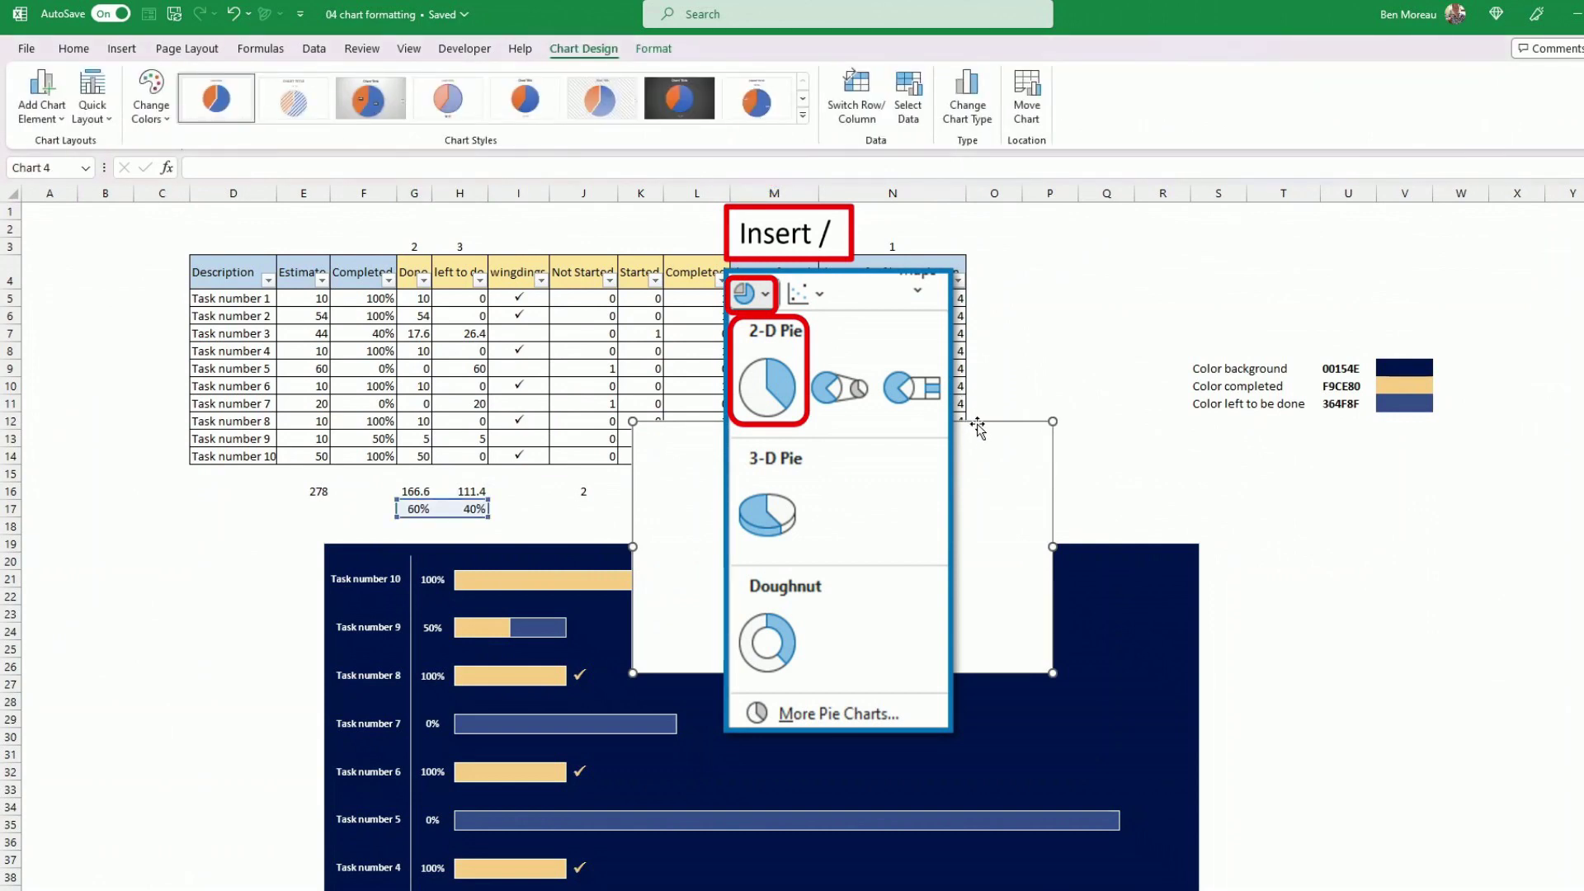
pyautogui.moveTo(982, 422); pyautogui.dragTo(370, 445)
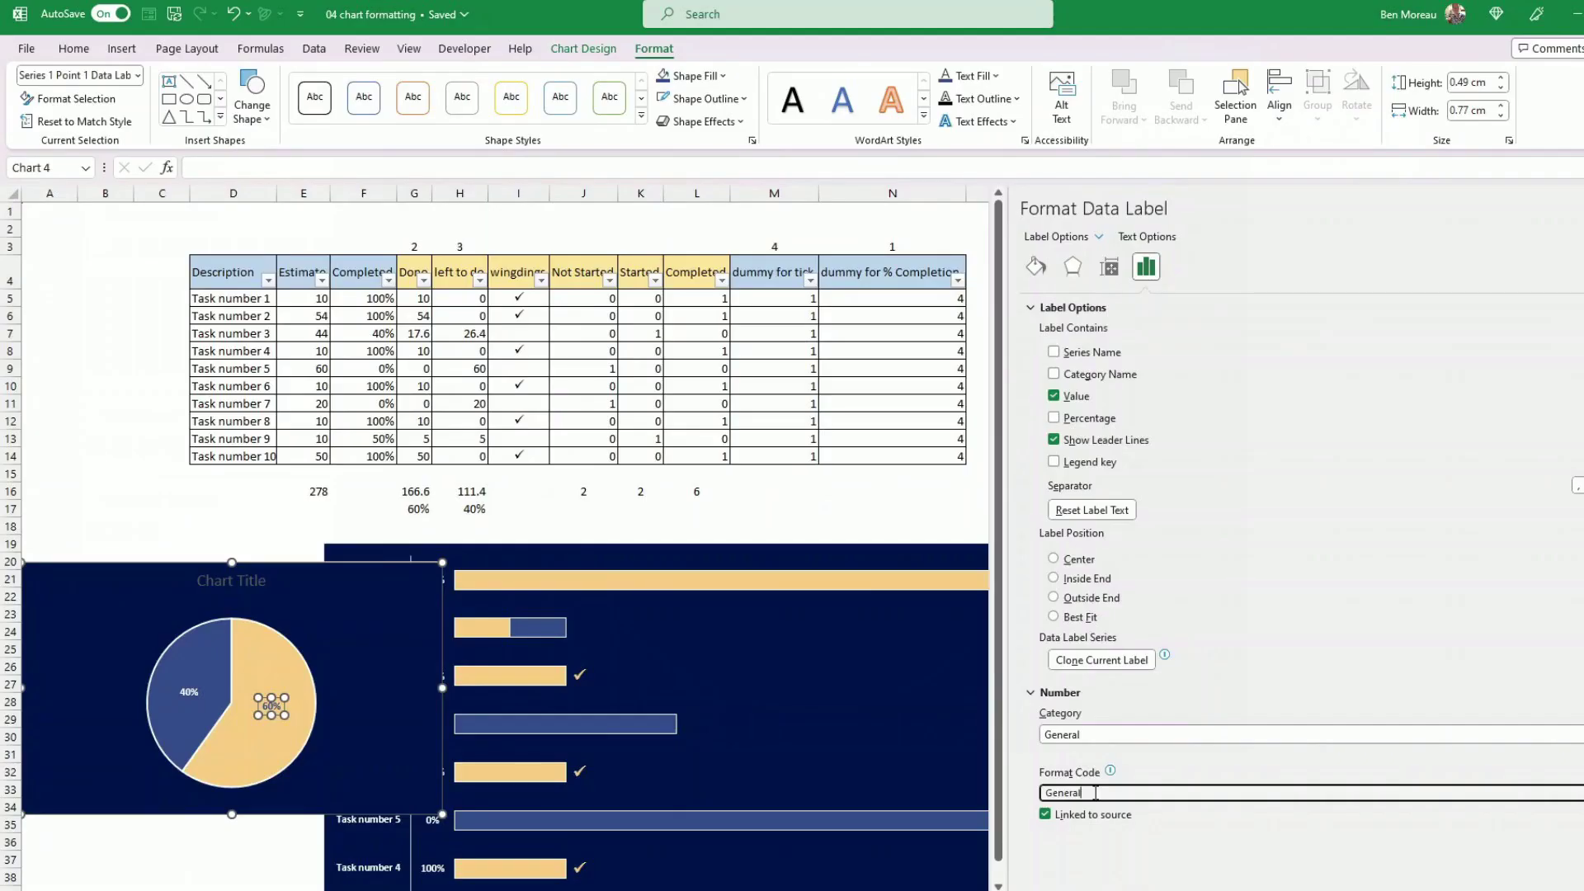
# Step: Give the completed slice's data label the number format # % "completed" and reposition the label inside its slice
pyautogui.doubleClick(1096, 792)
pyautogui.write('# %')
pyautogui.write(' "completed')
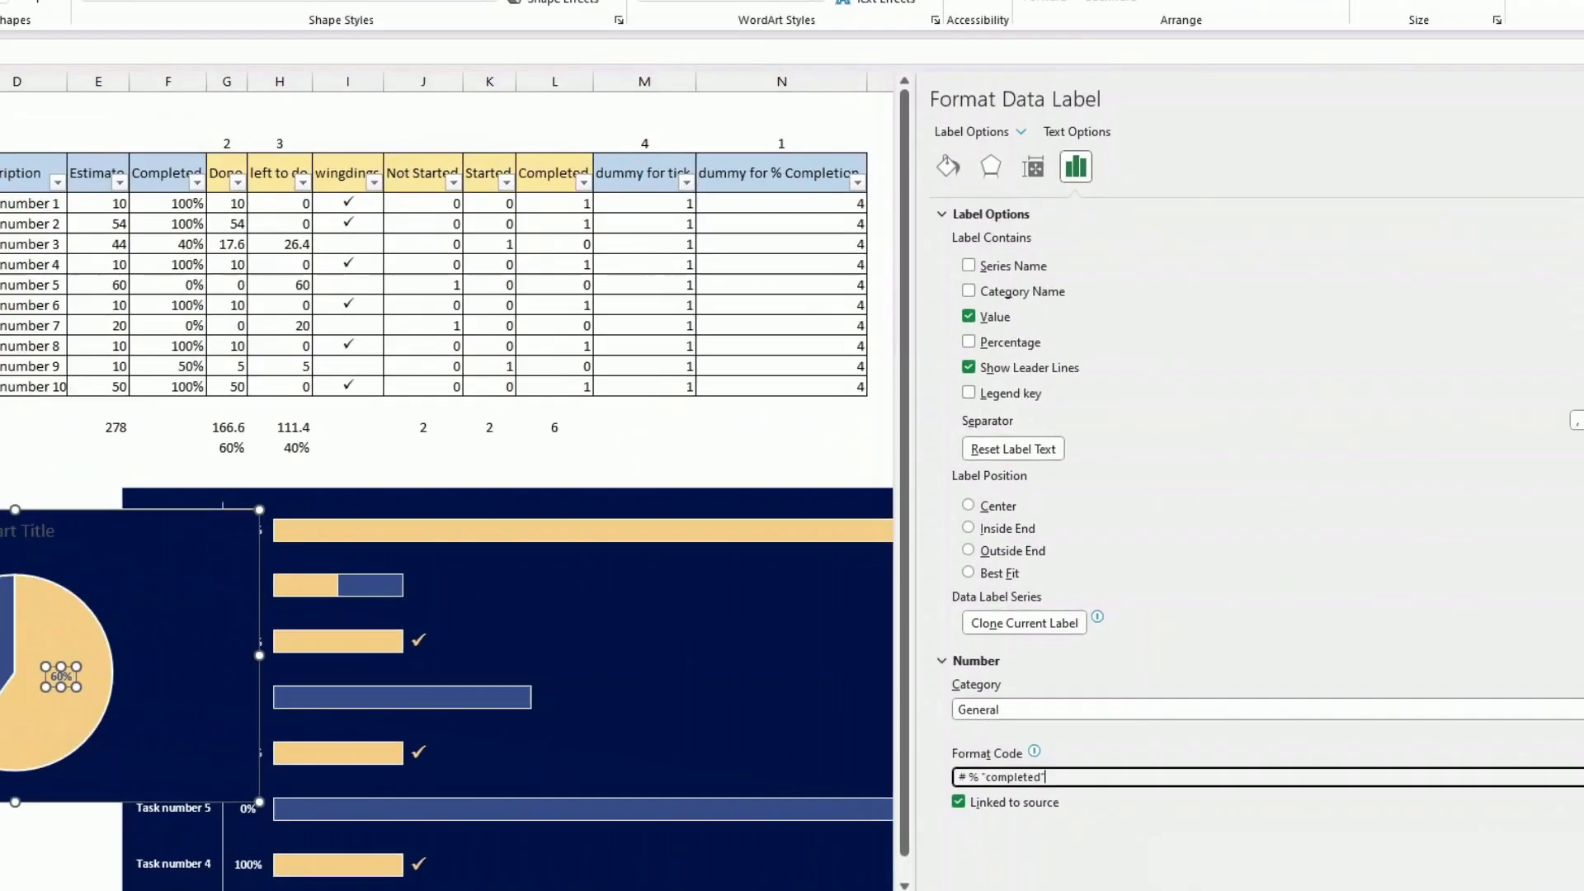
pyautogui.press('Return')
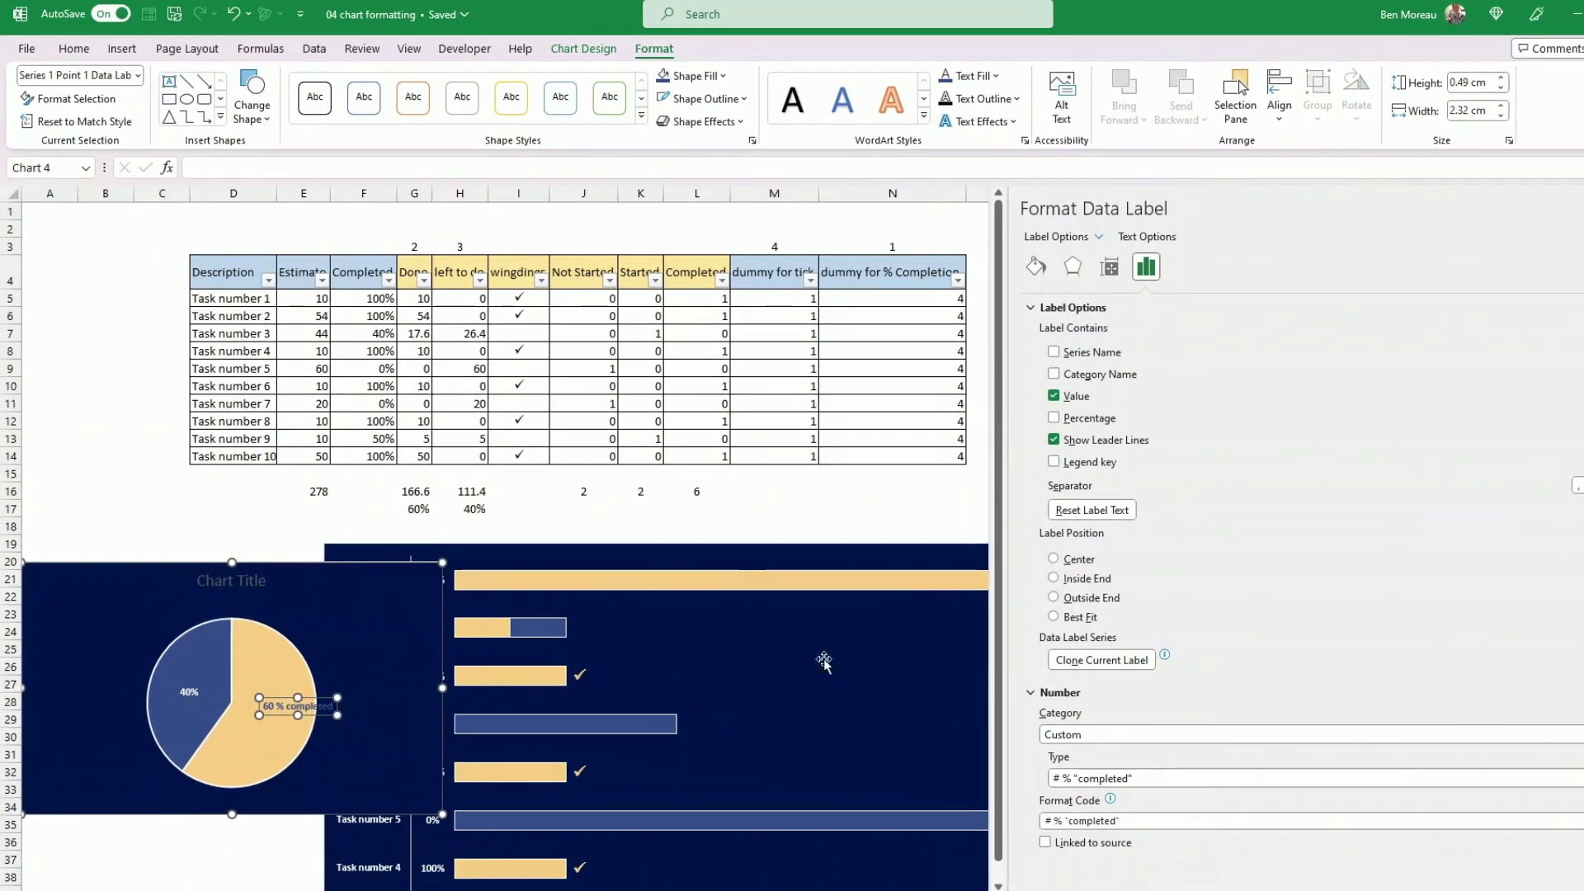
pyautogui.moveTo(318, 715); pyautogui.dragTo(298, 728)
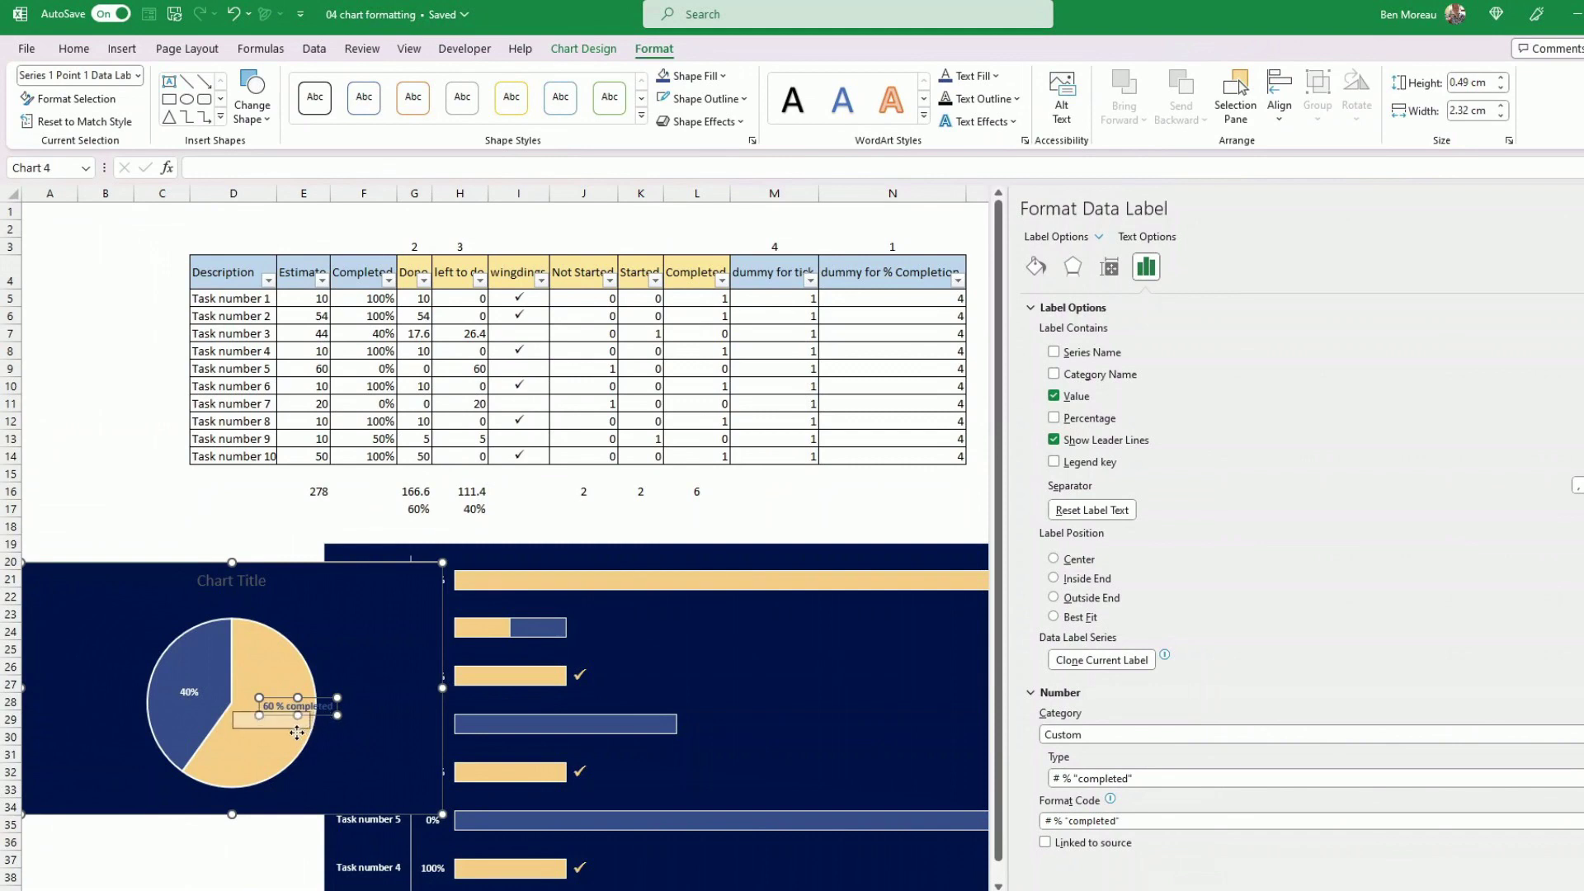
# Step: Give the remaining slice's data label the number format # % "Left to do" and reposition the label inside its slice
pyautogui.click(191, 691)
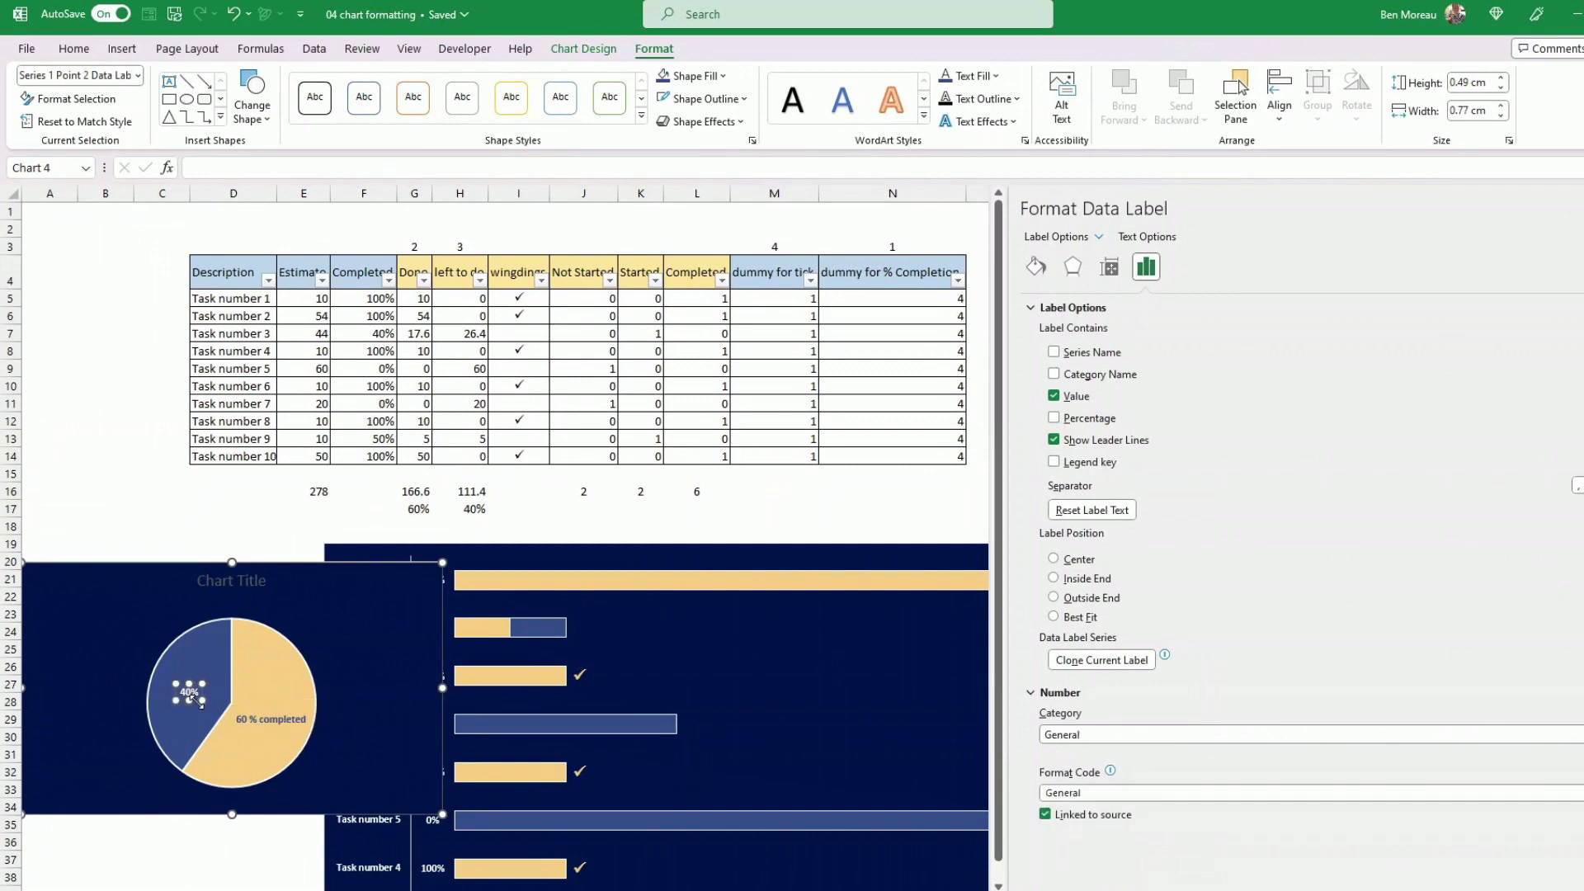
pyautogui.click(1111, 792)
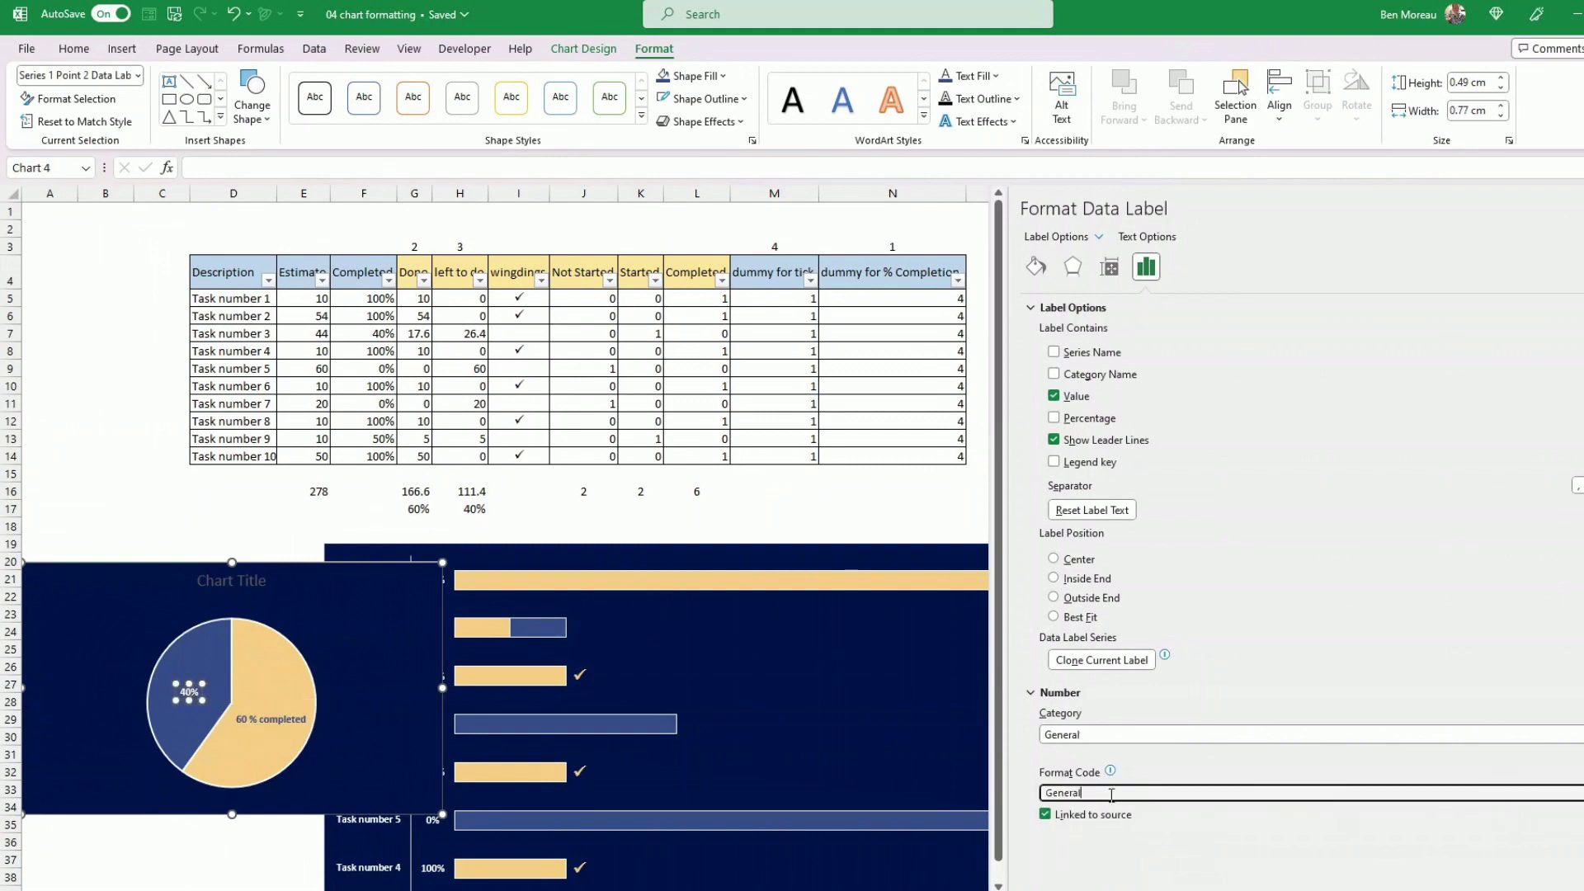
pyautogui.doubleClick(1111, 792)
pyautogui.write('# % "Left to do')
pyautogui.press('Return')
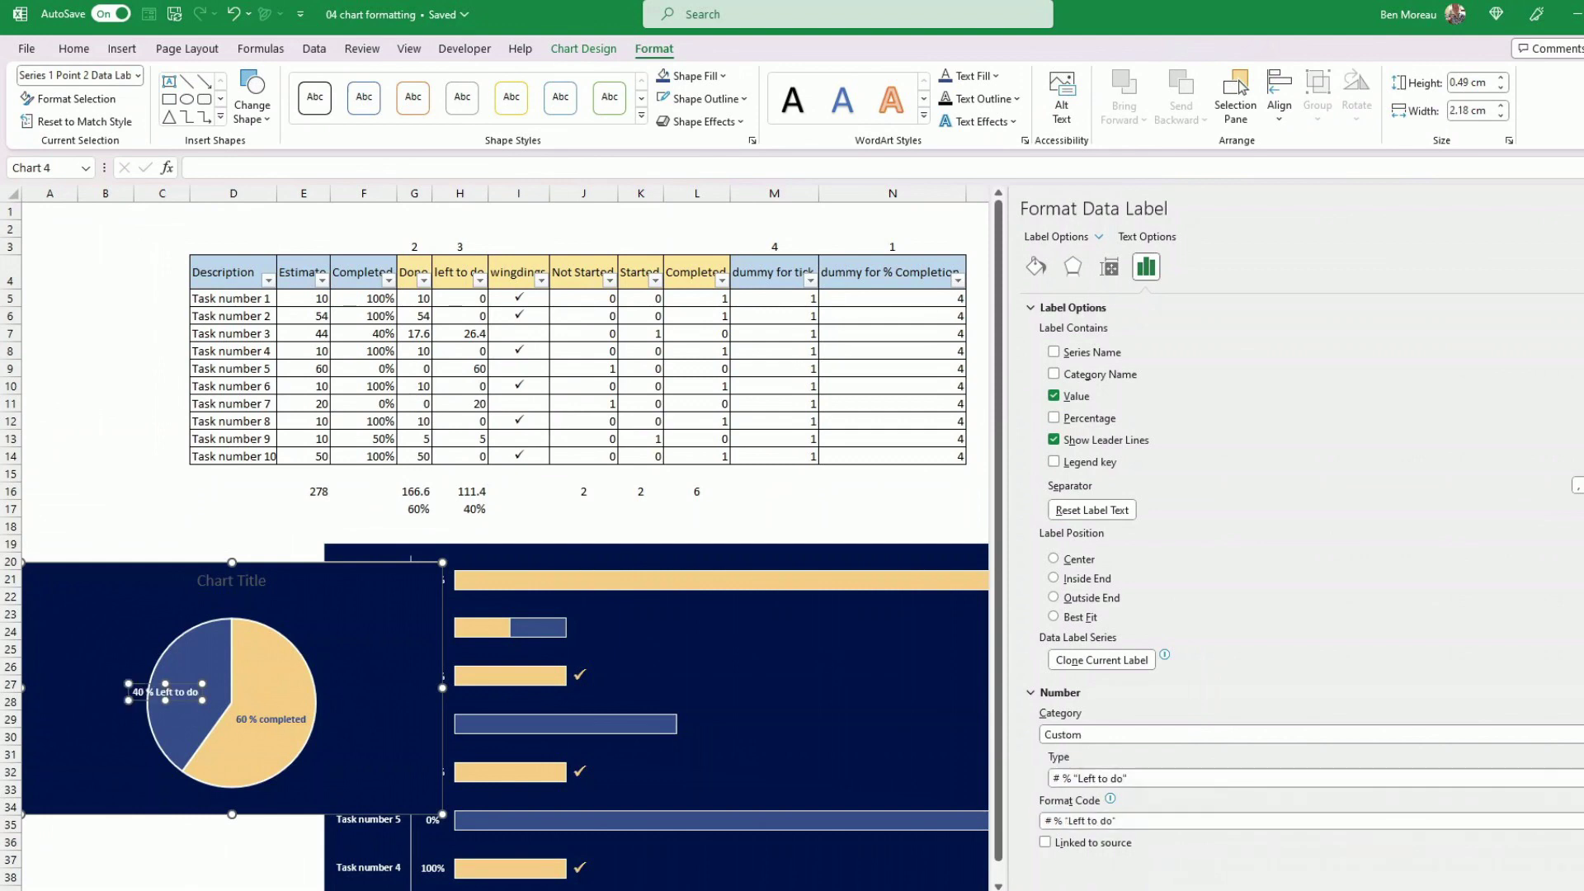
pyautogui.moveTo(186, 702); pyautogui.dragTo(208, 698)
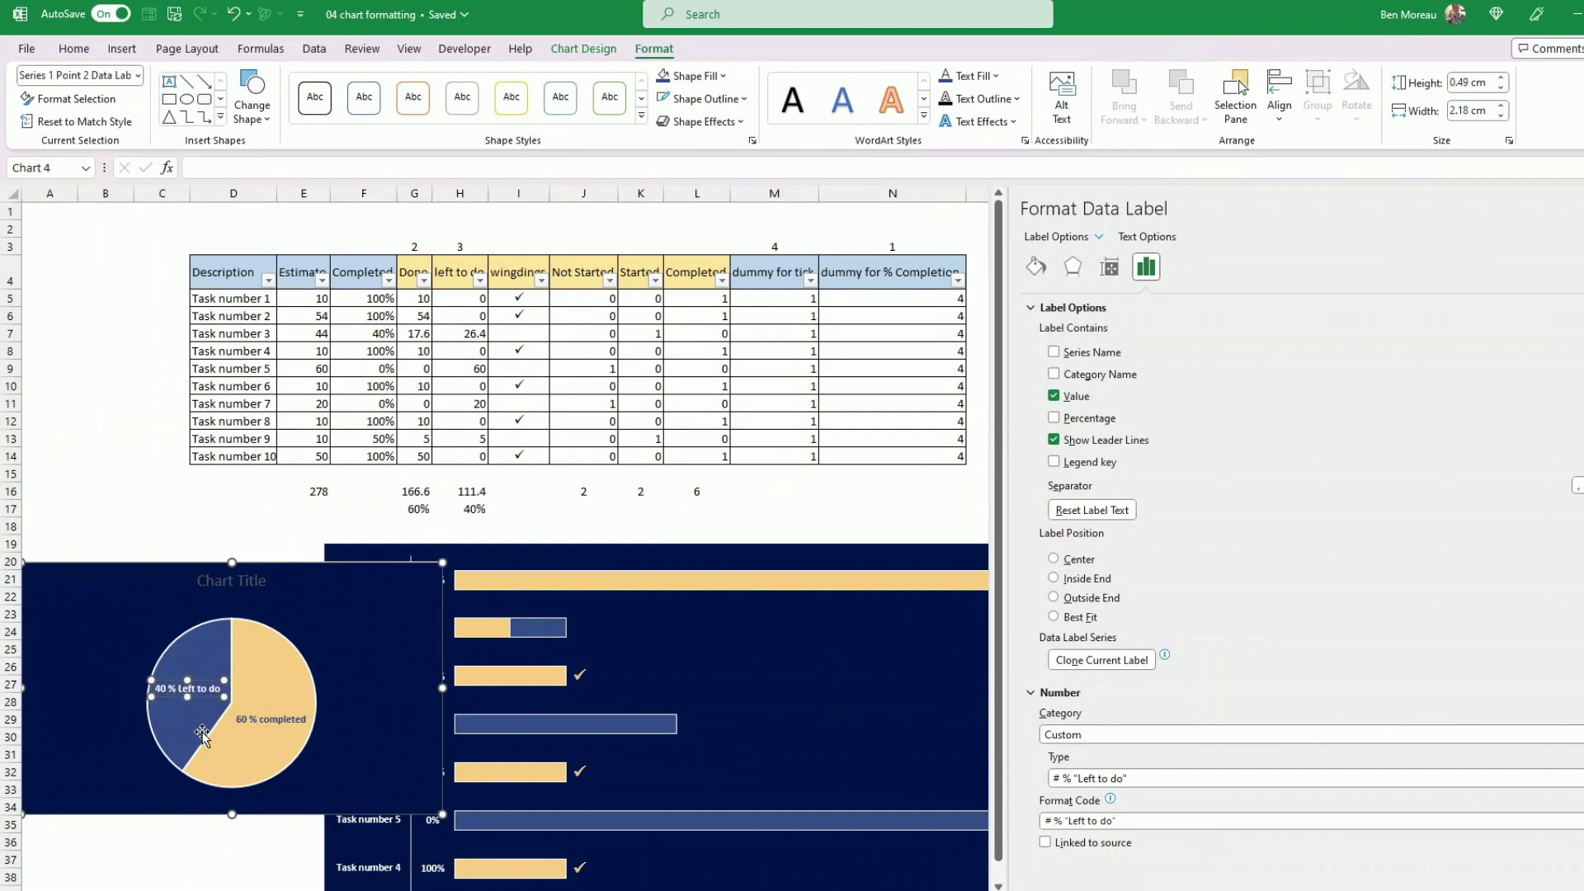
pyautogui.click(124, 486)
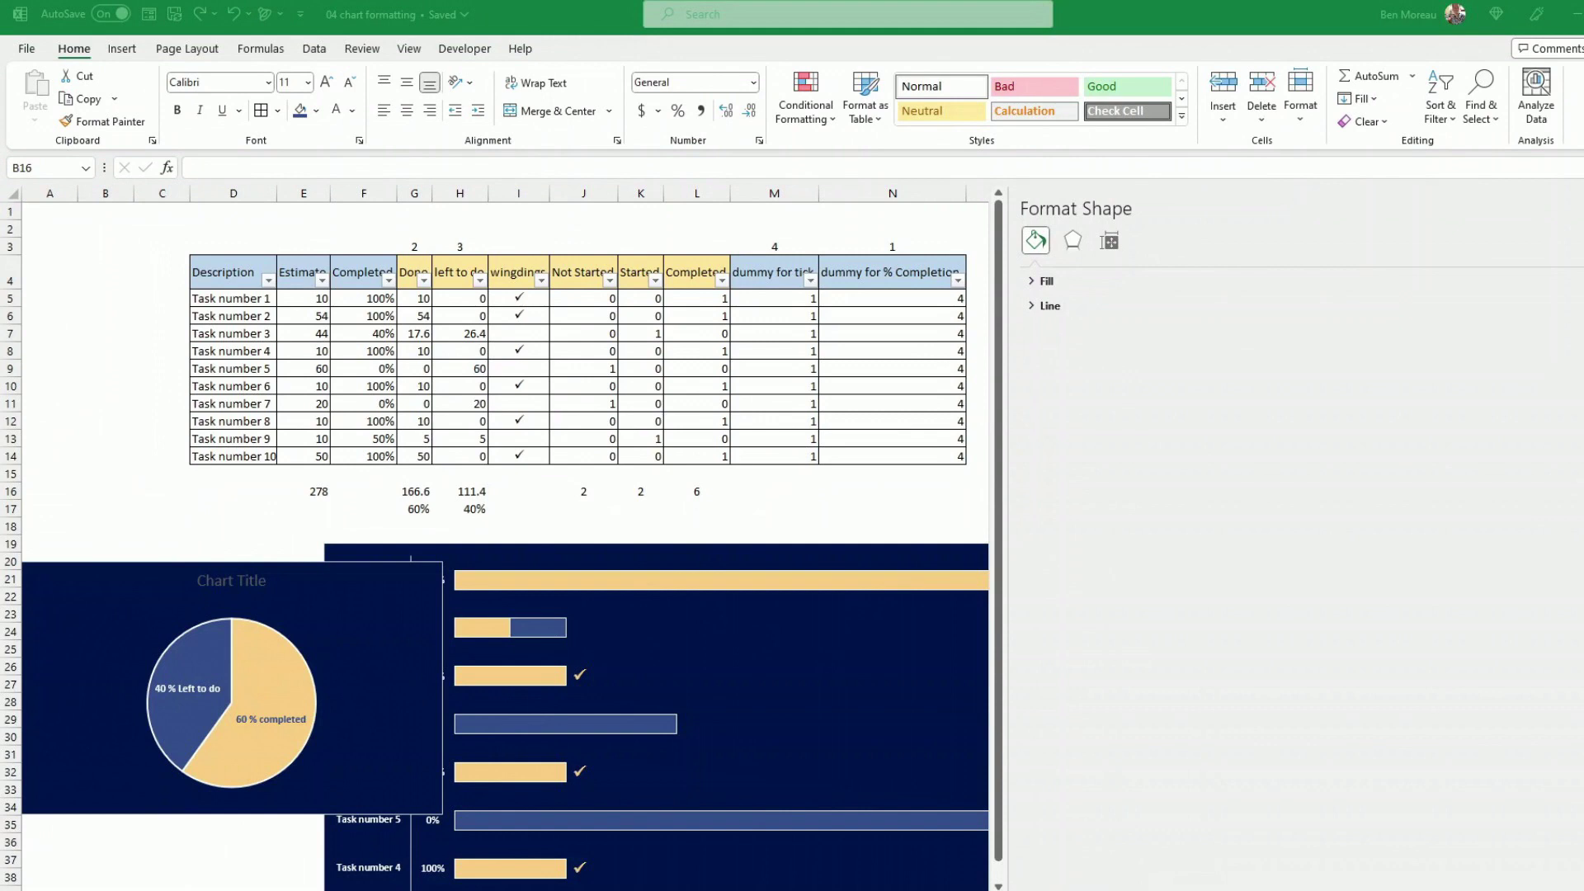
# Step: Change the pie chart's title to "Overall work completion"
pyautogui.click(243, 582)
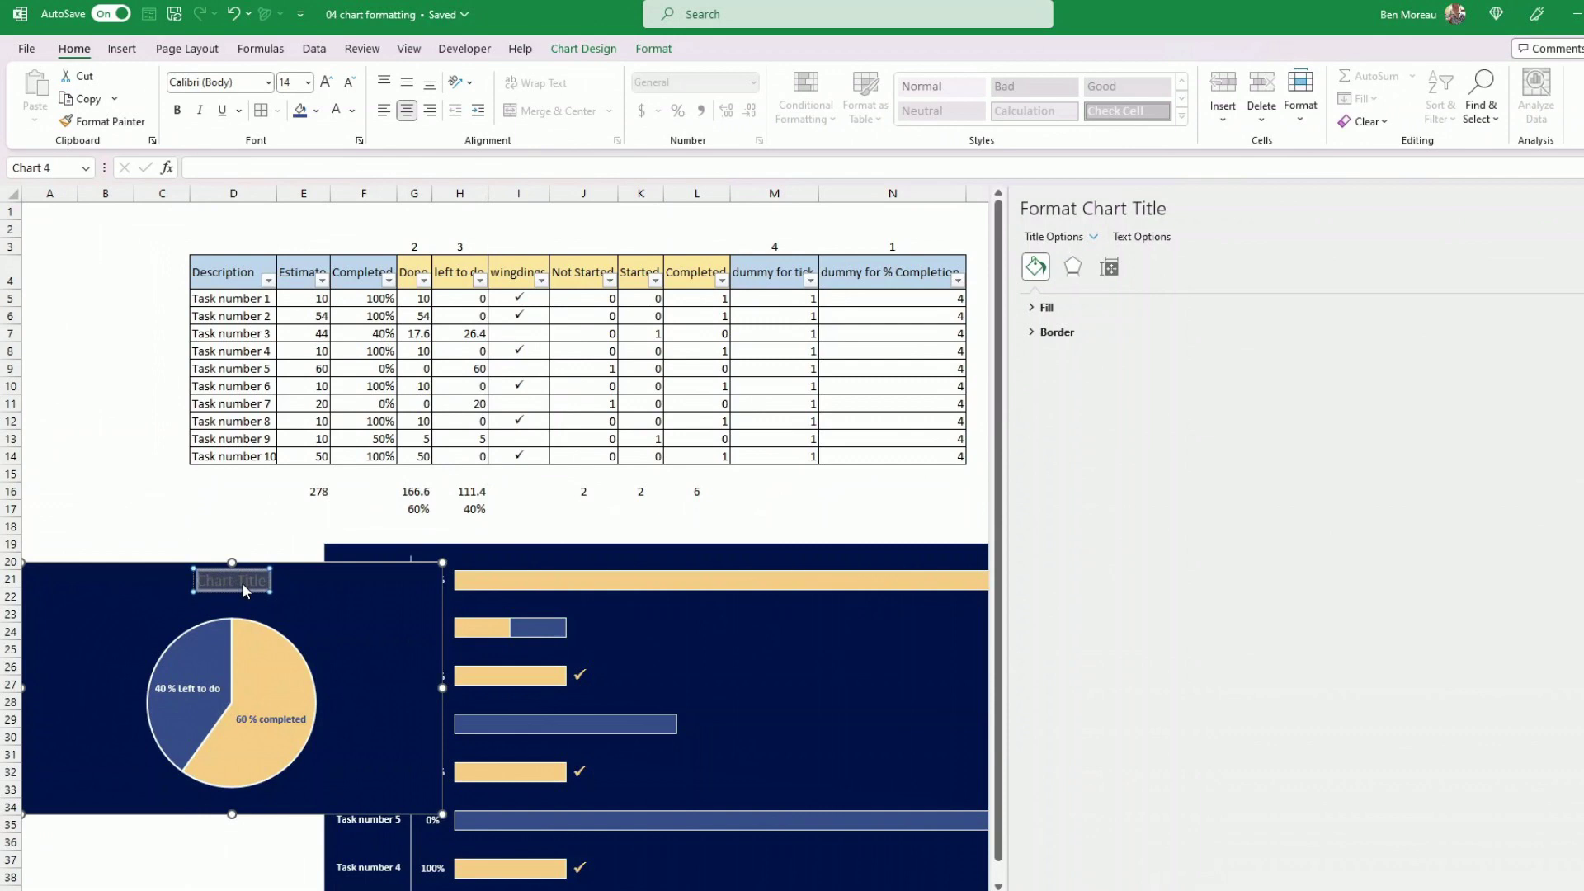
pyautogui.tripleClick(241, 583)
pyautogui.write('Overall work completion')
pyautogui.click(106, 518)
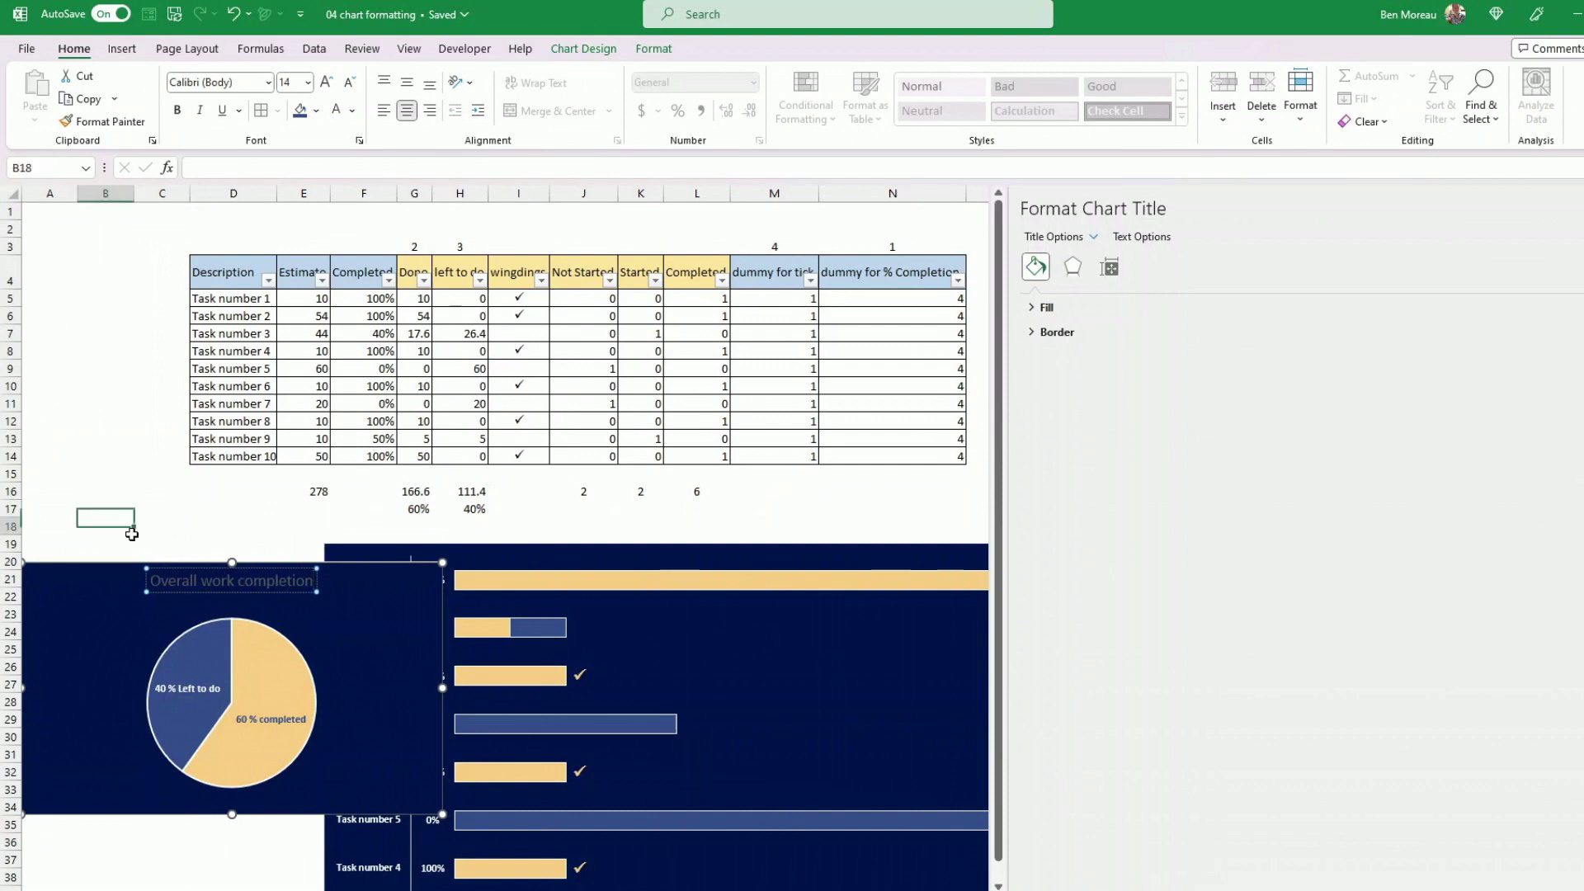
# Step: Make the pie chart's title white and bold, and move the chart up level with the top of the bar chart
pyautogui.click(206, 583)
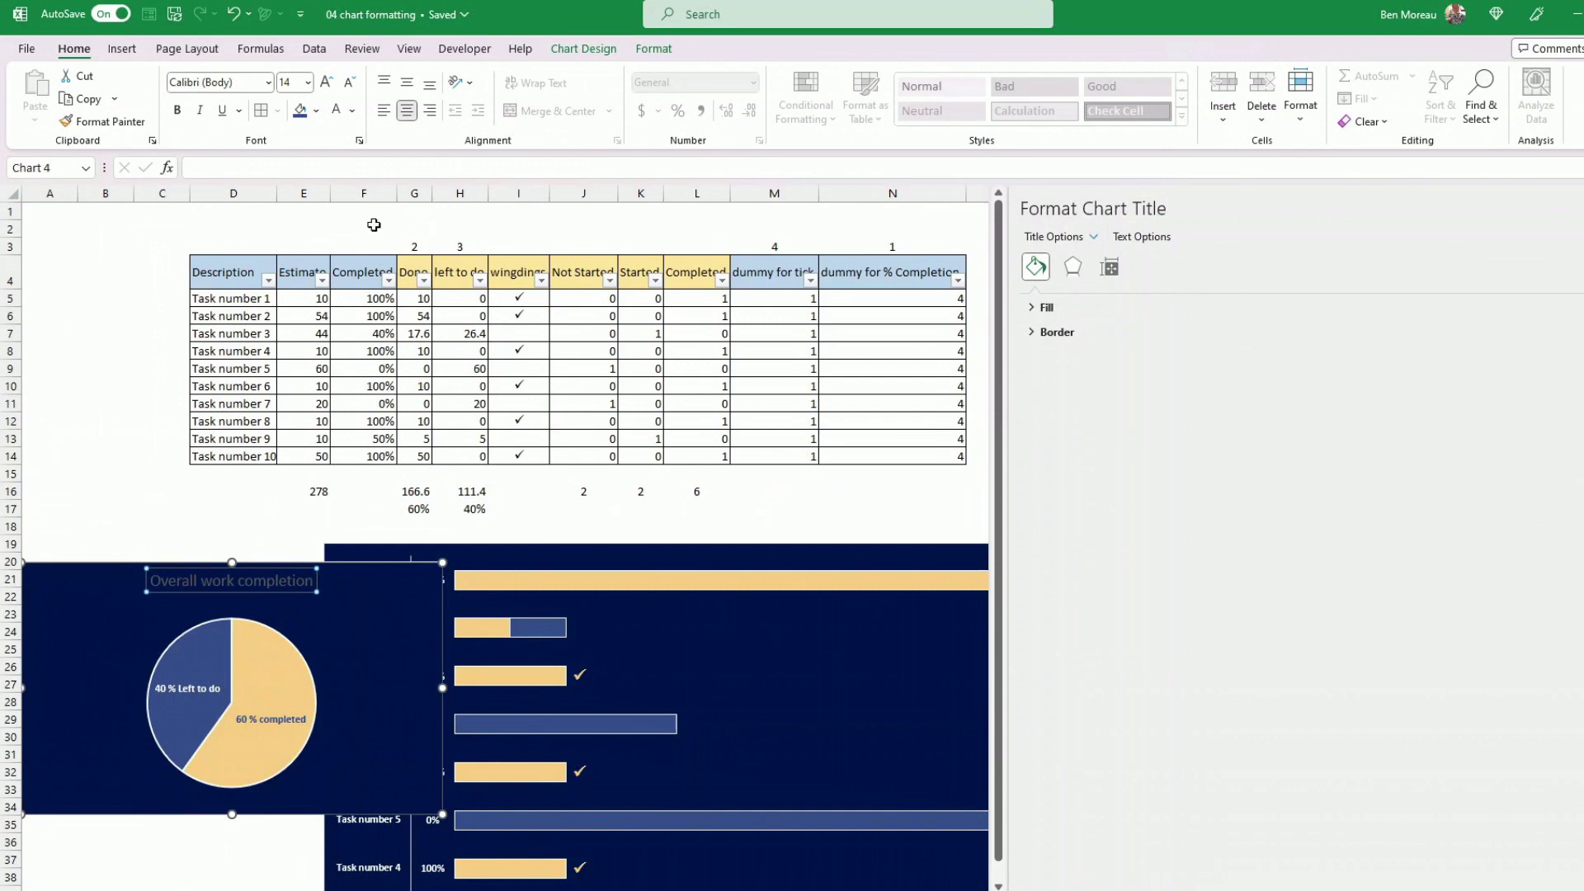
pyautogui.click(336, 110)
pyautogui.hotkey('ctrl', 'b')
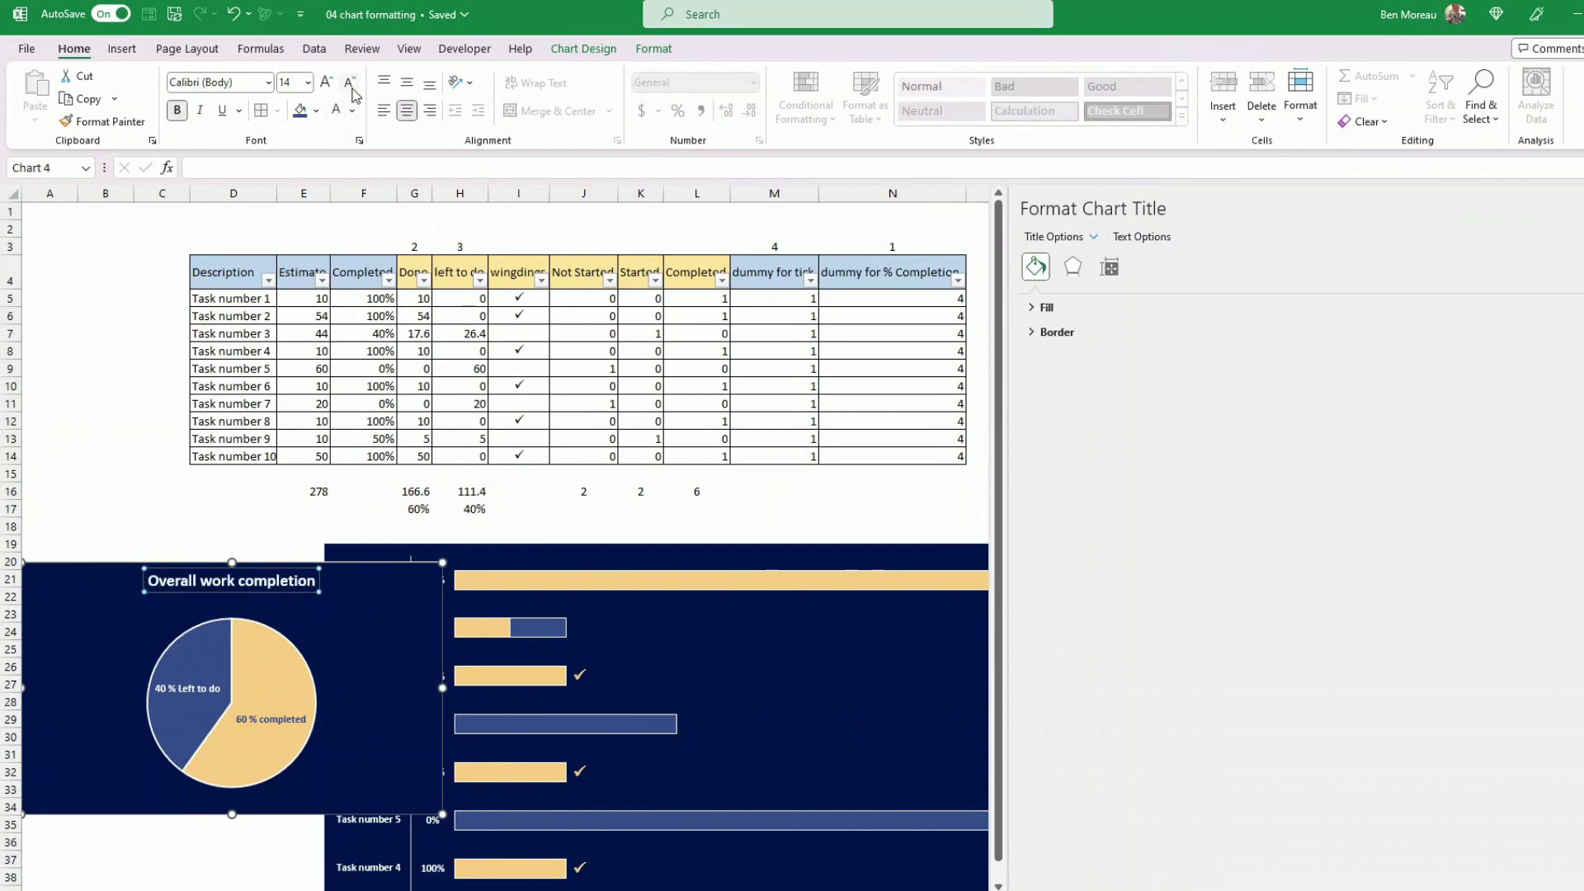
pyautogui.press('Escape')
pyautogui.press('Escape')
pyautogui.moveTo(401, 815); pyautogui.dragTo(401, 797)
# Step: Insert a doughnut chart from the status headers in J4:L4 and their totals in J16:L16
pyautogui.moveTo(582, 490); pyautogui.dragTo(682, 489)
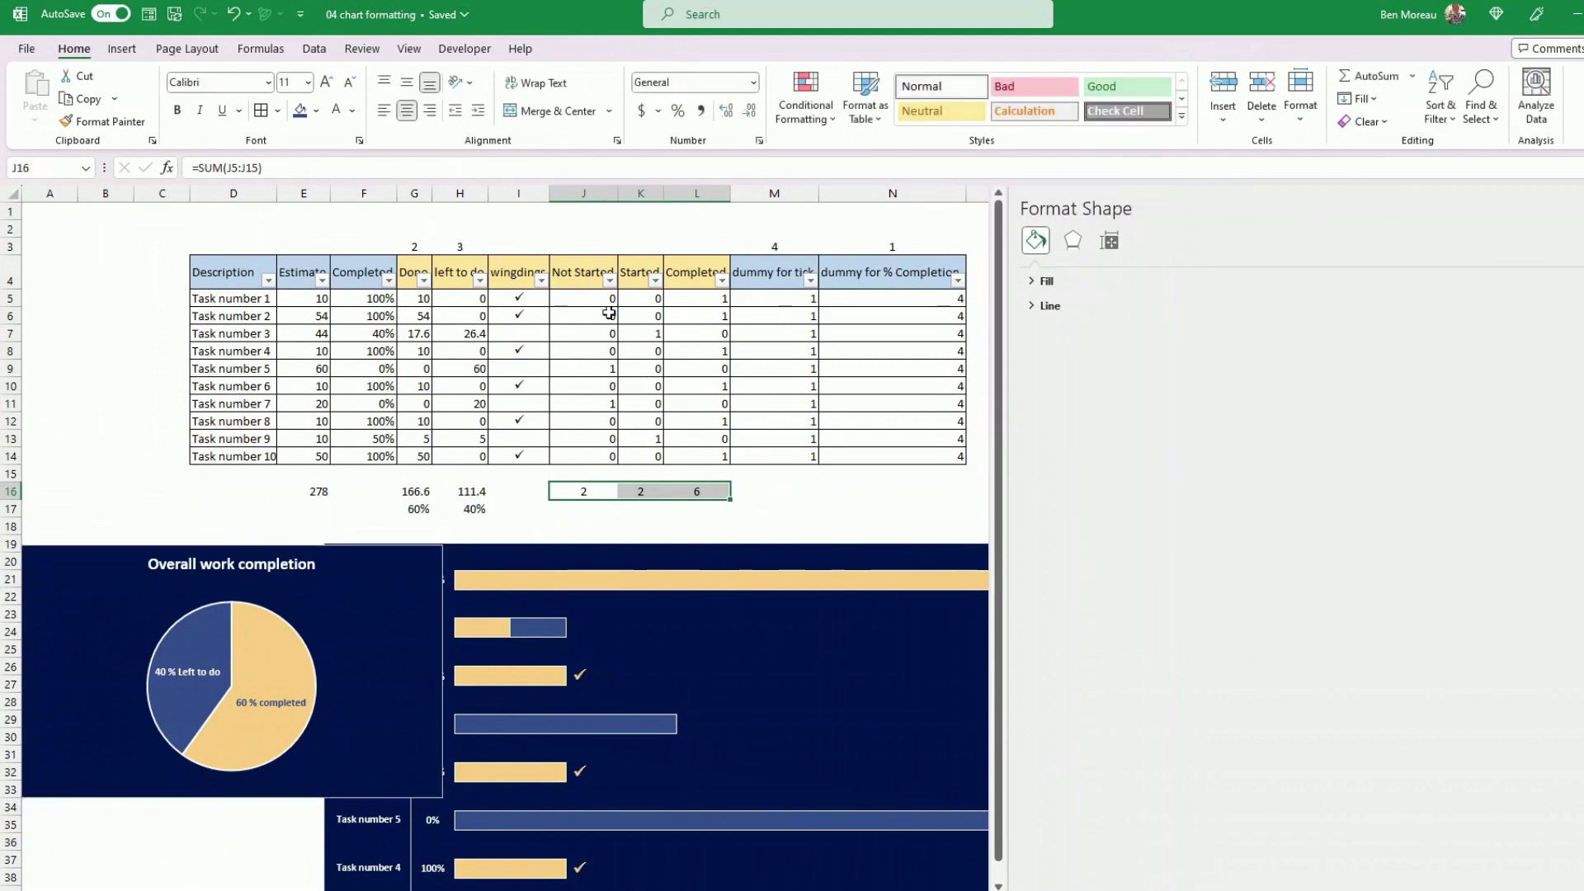
pyautogui.moveTo(586, 262); pyautogui.dragTo(681, 273)
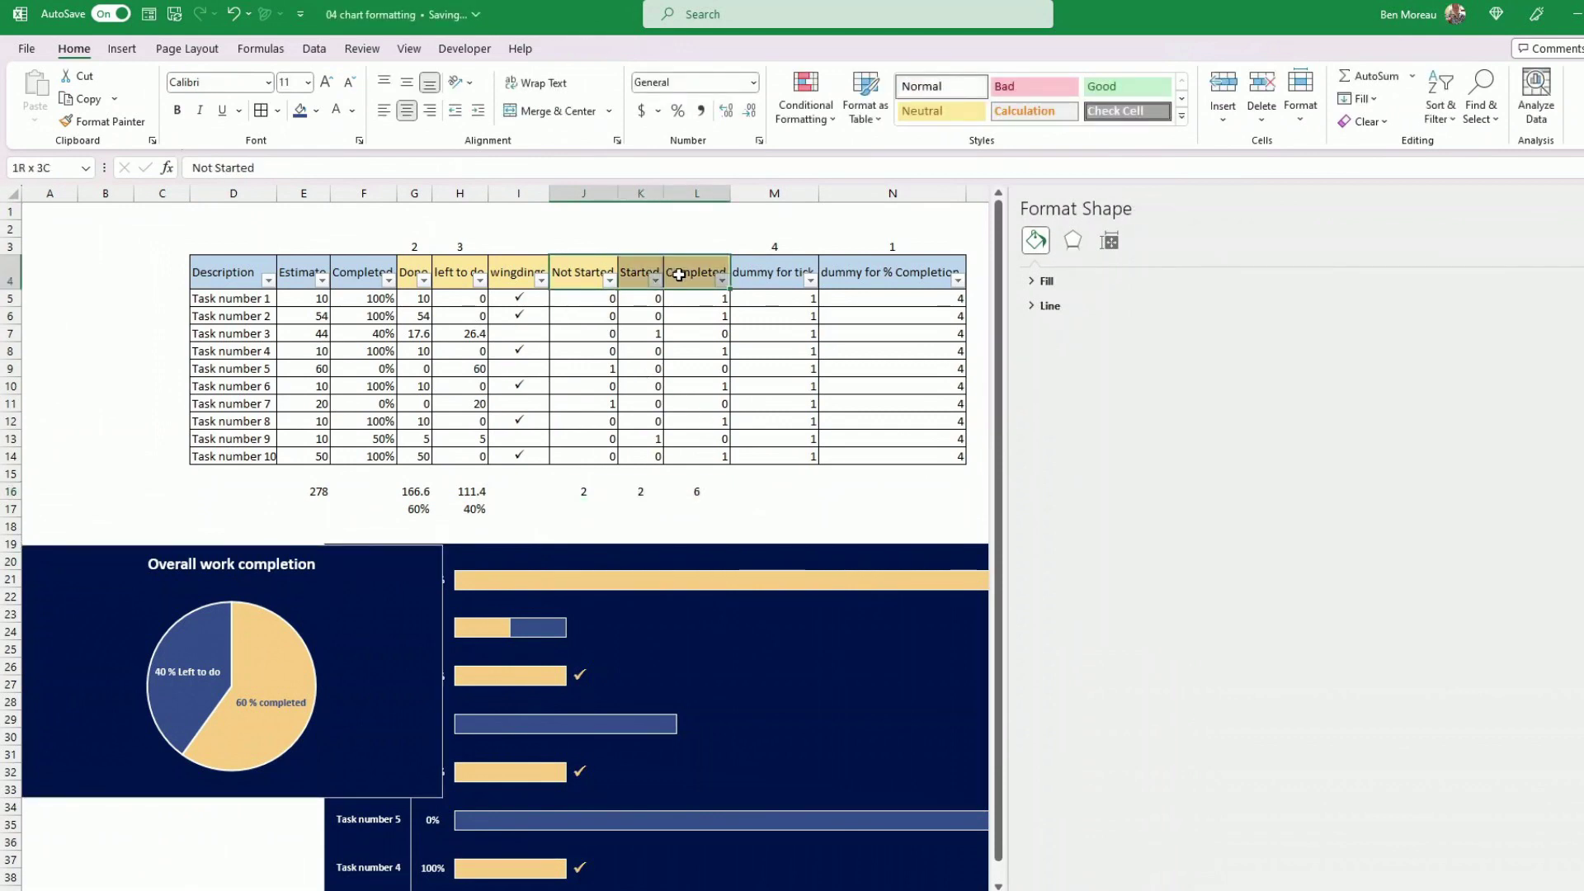
pyautogui.moveTo(579, 488); pyautogui.dragTo(692, 490)
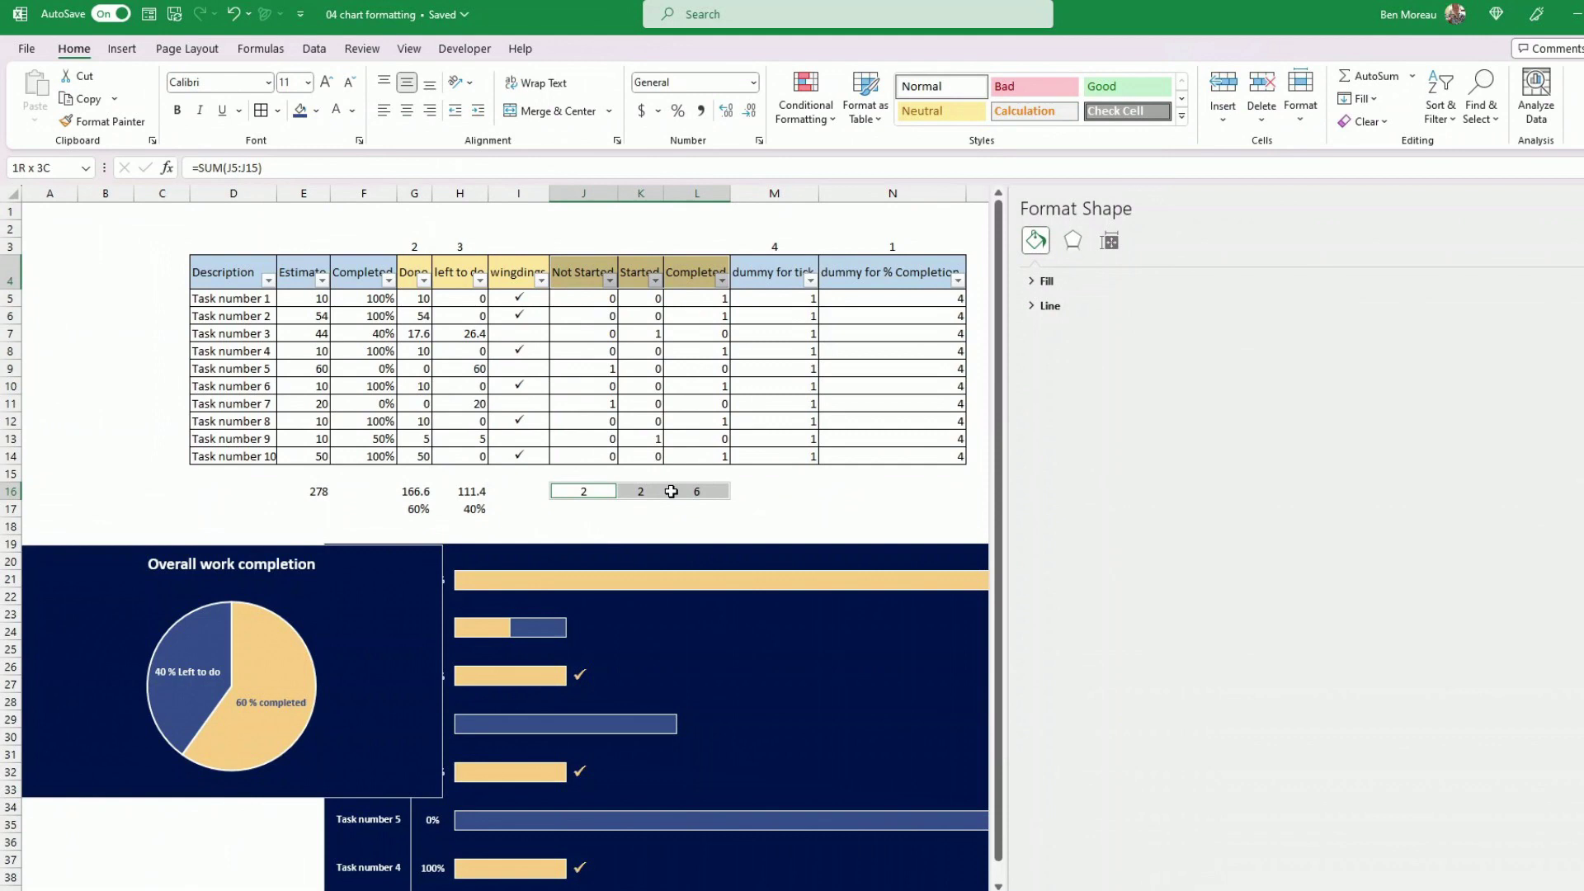
pyautogui.click(124, 51)
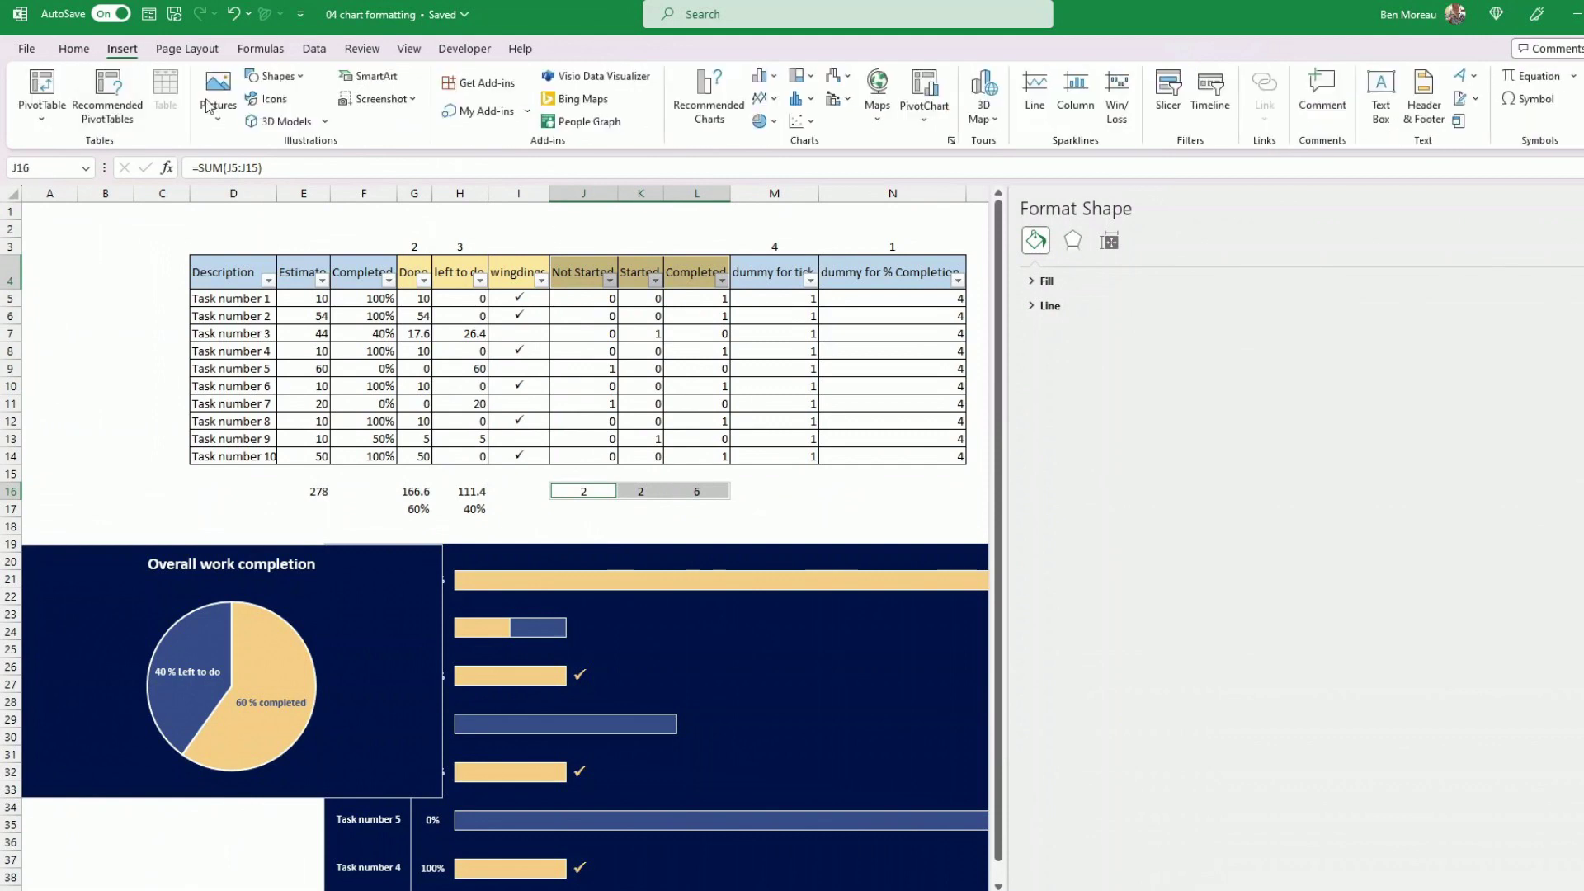
pyautogui.click(773, 123)
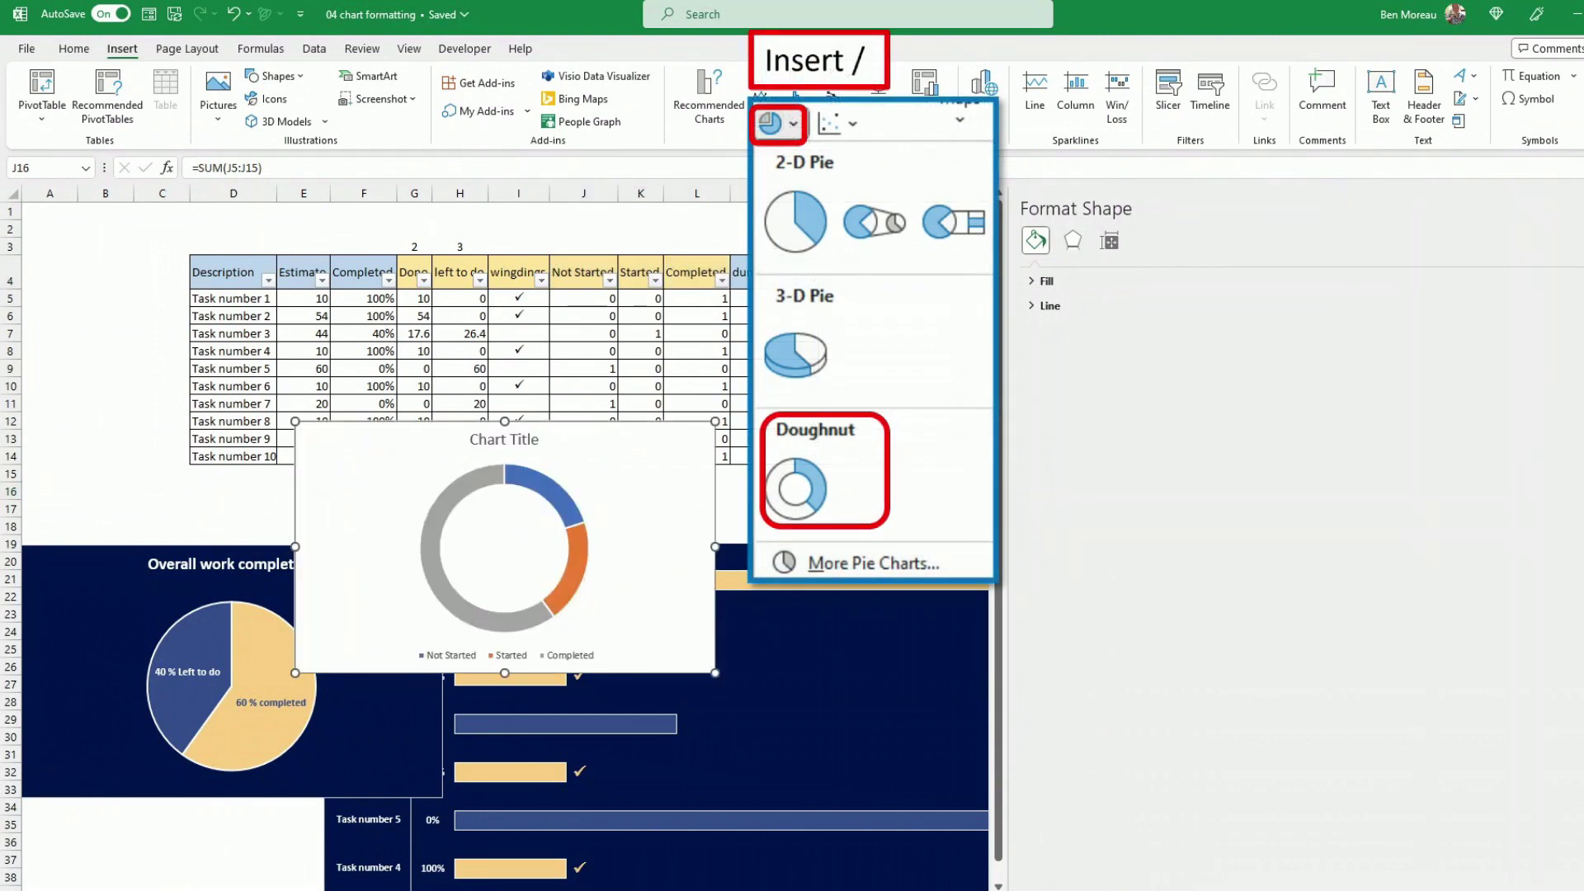
pyautogui.click(795, 488)
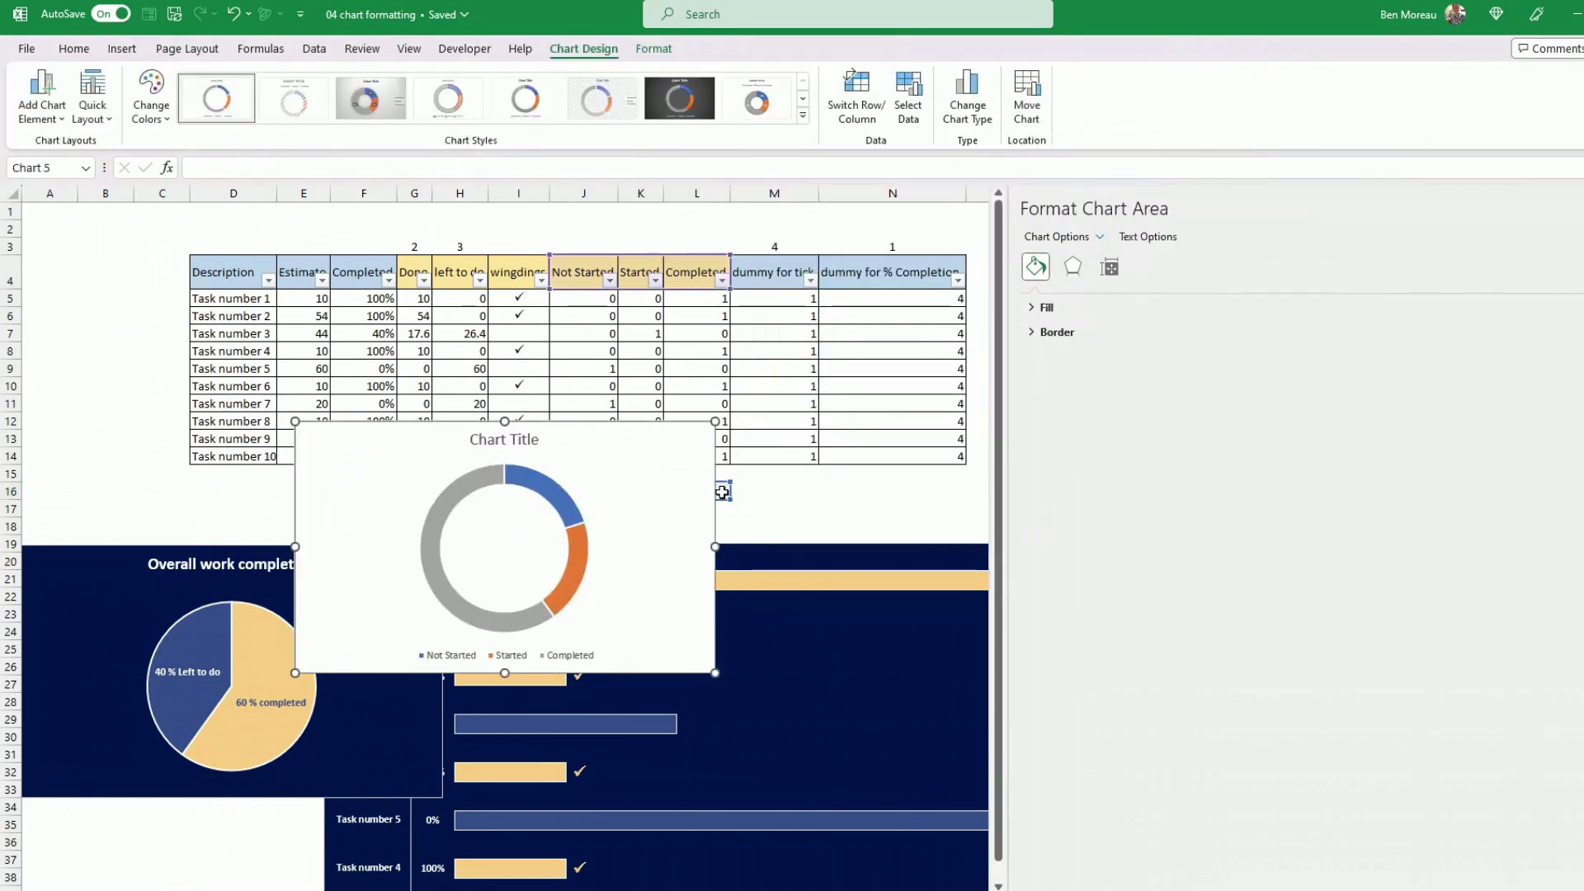
# Step: Add data labels to the doughnut chart that show the category name along with the value
pyautogui.click(572, 576)
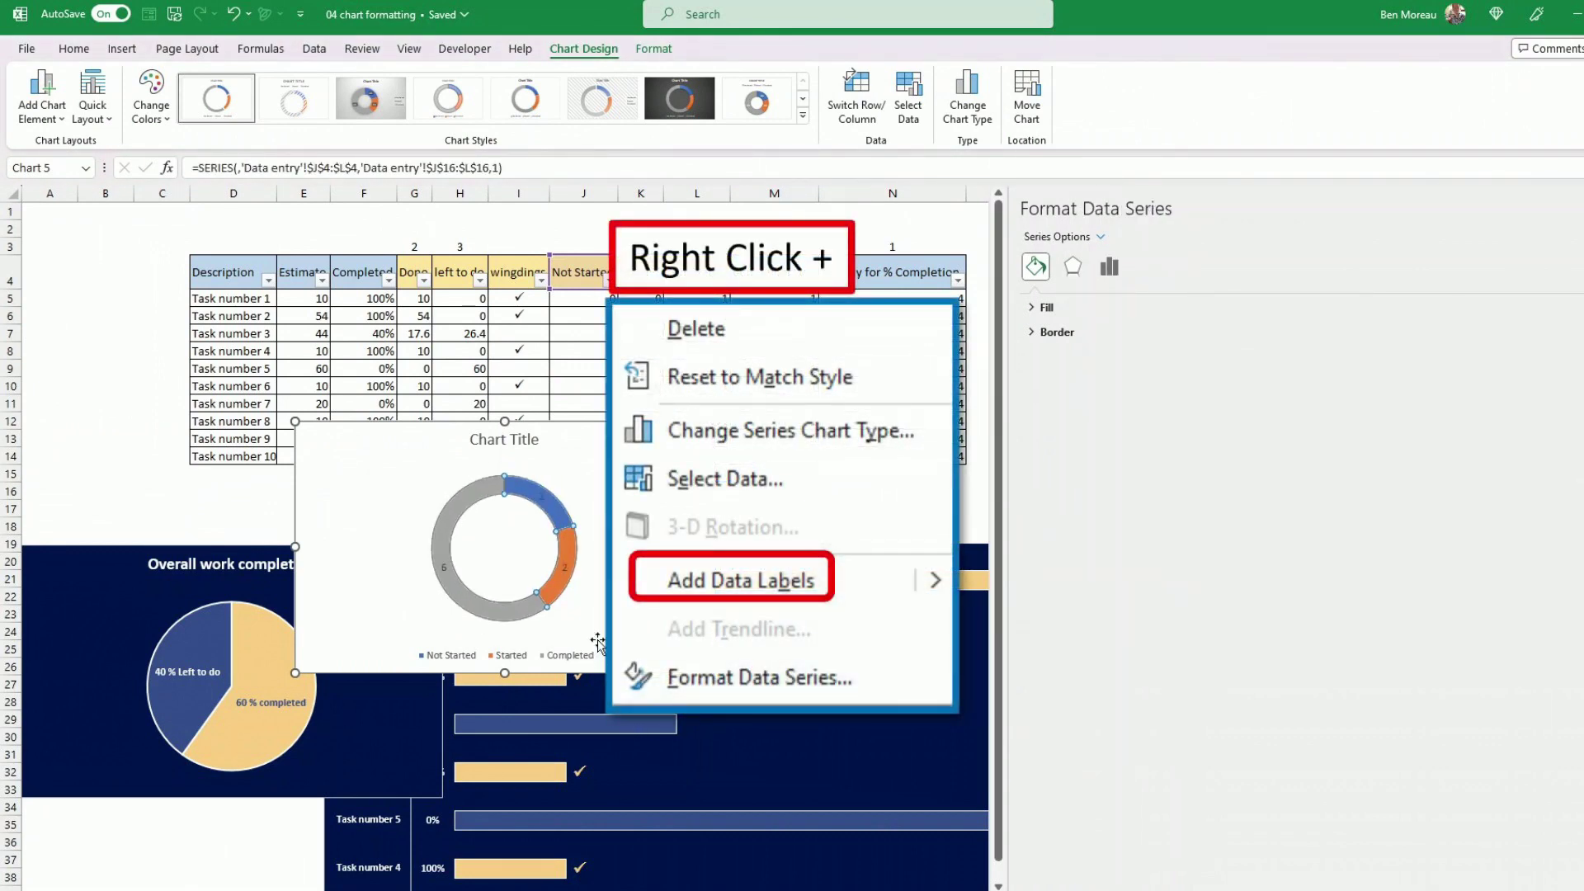
pyautogui.click(563, 569)
pyautogui.rightClick(564, 569)
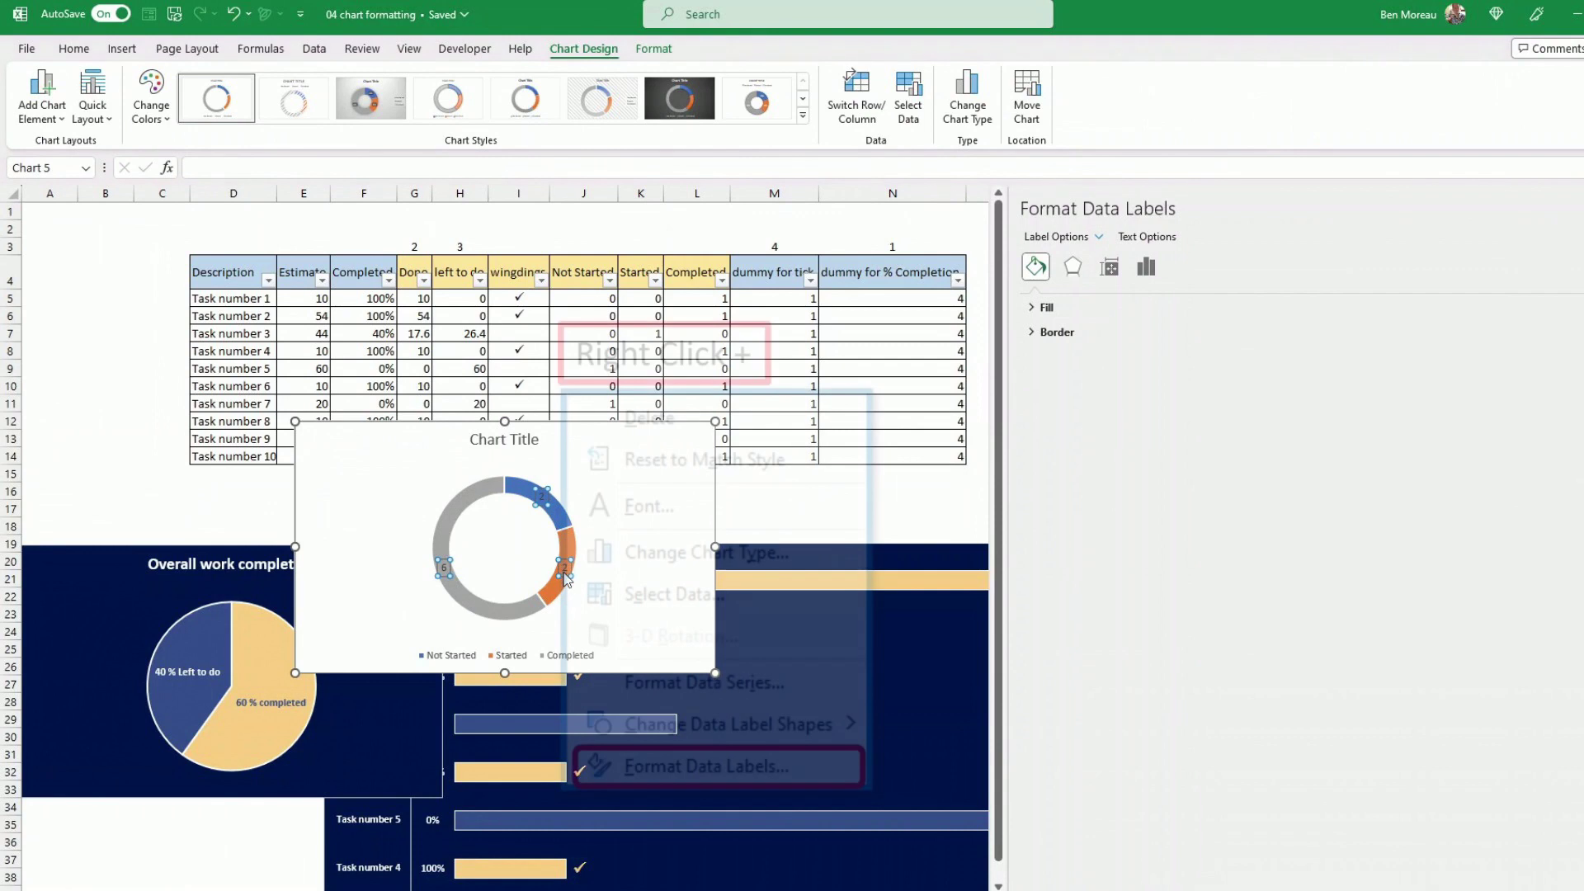
pyautogui.click(616, 725)
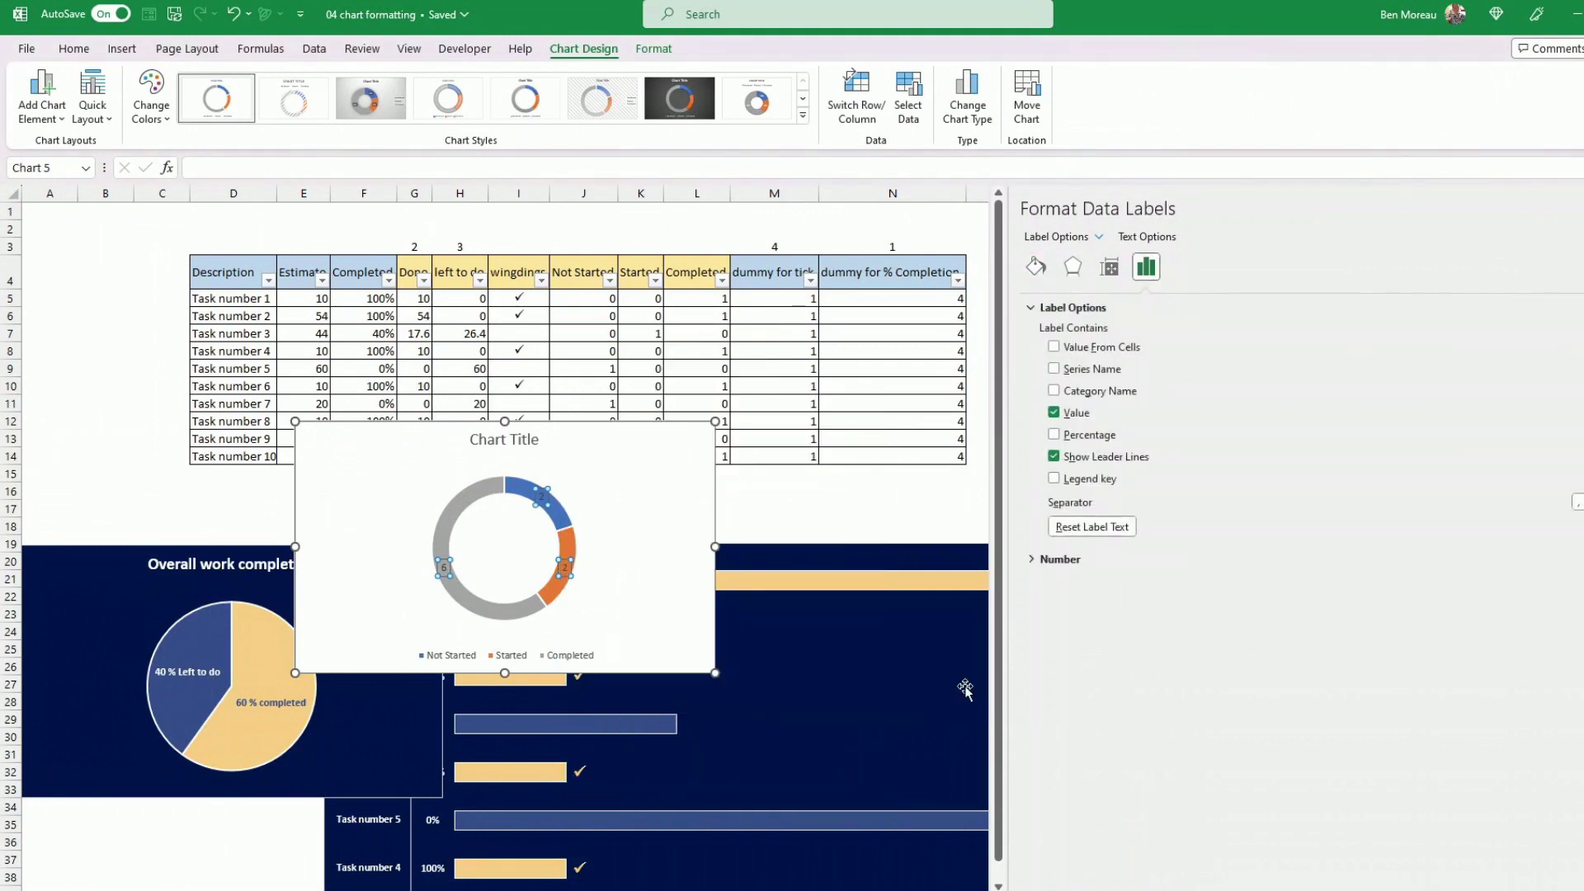
pyautogui.click(1055, 348)
pyautogui.press('Escape')
pyautogui.click(1054, 391)
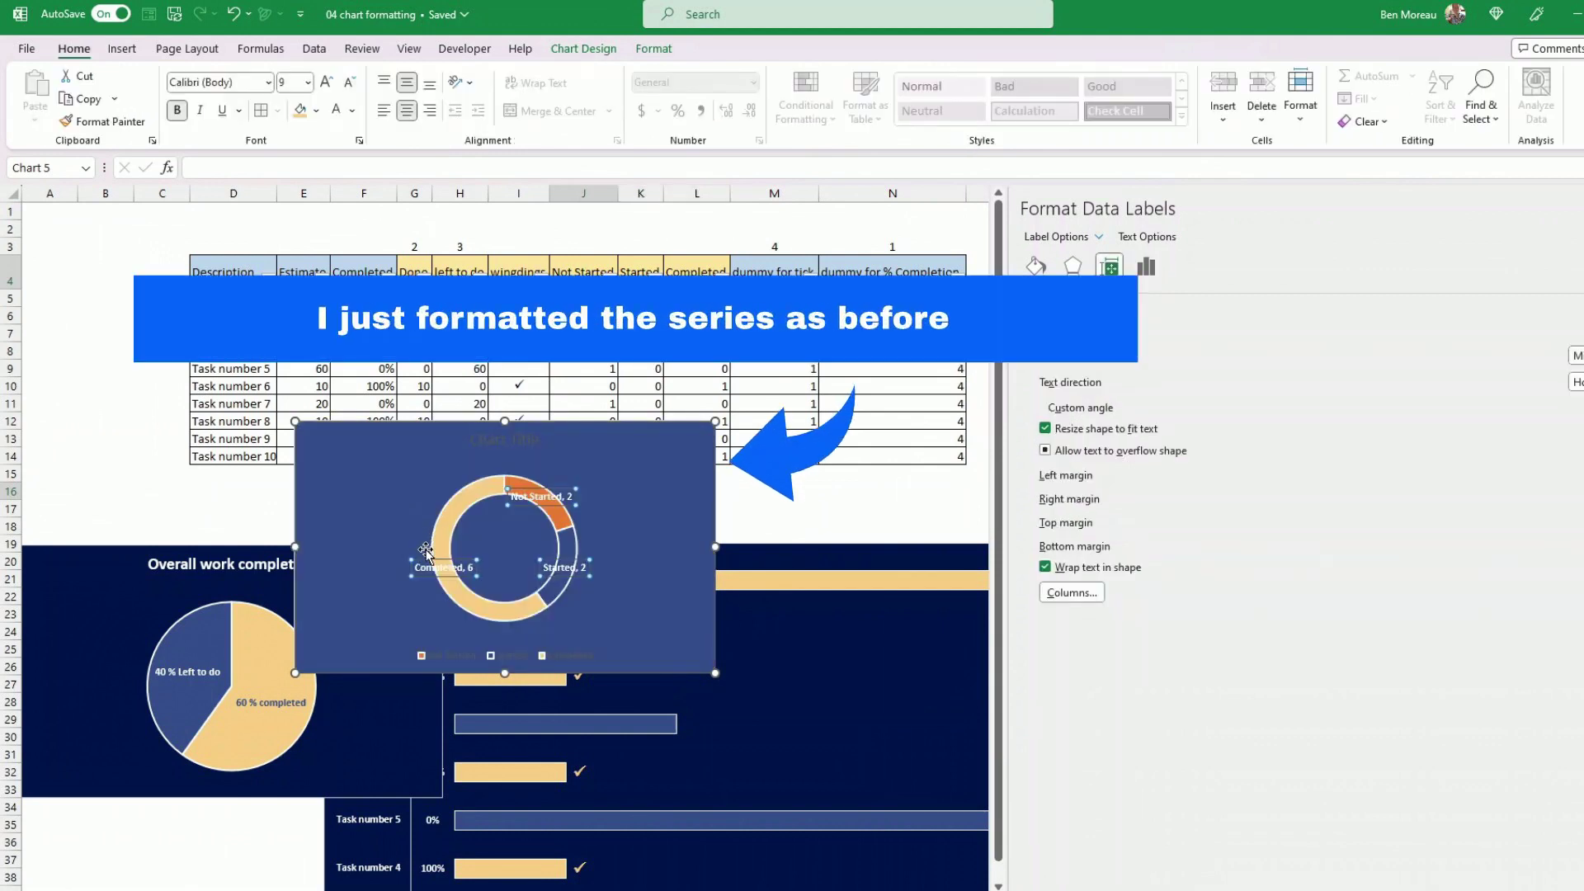
# Step: Move the Completed, Not Started and Started labels outside the doughnut ring and delete the chart's legend
pyautogui.click(437, 575)
pyautogui.moveTo(437, 575); pyautogui.dragTo(368, 555)
pyautogui.click(556, 492)
pyautogui.moveTo(559, 486); pyautogui.dragTo(605, 474)
pyautogui.click(572, 571)
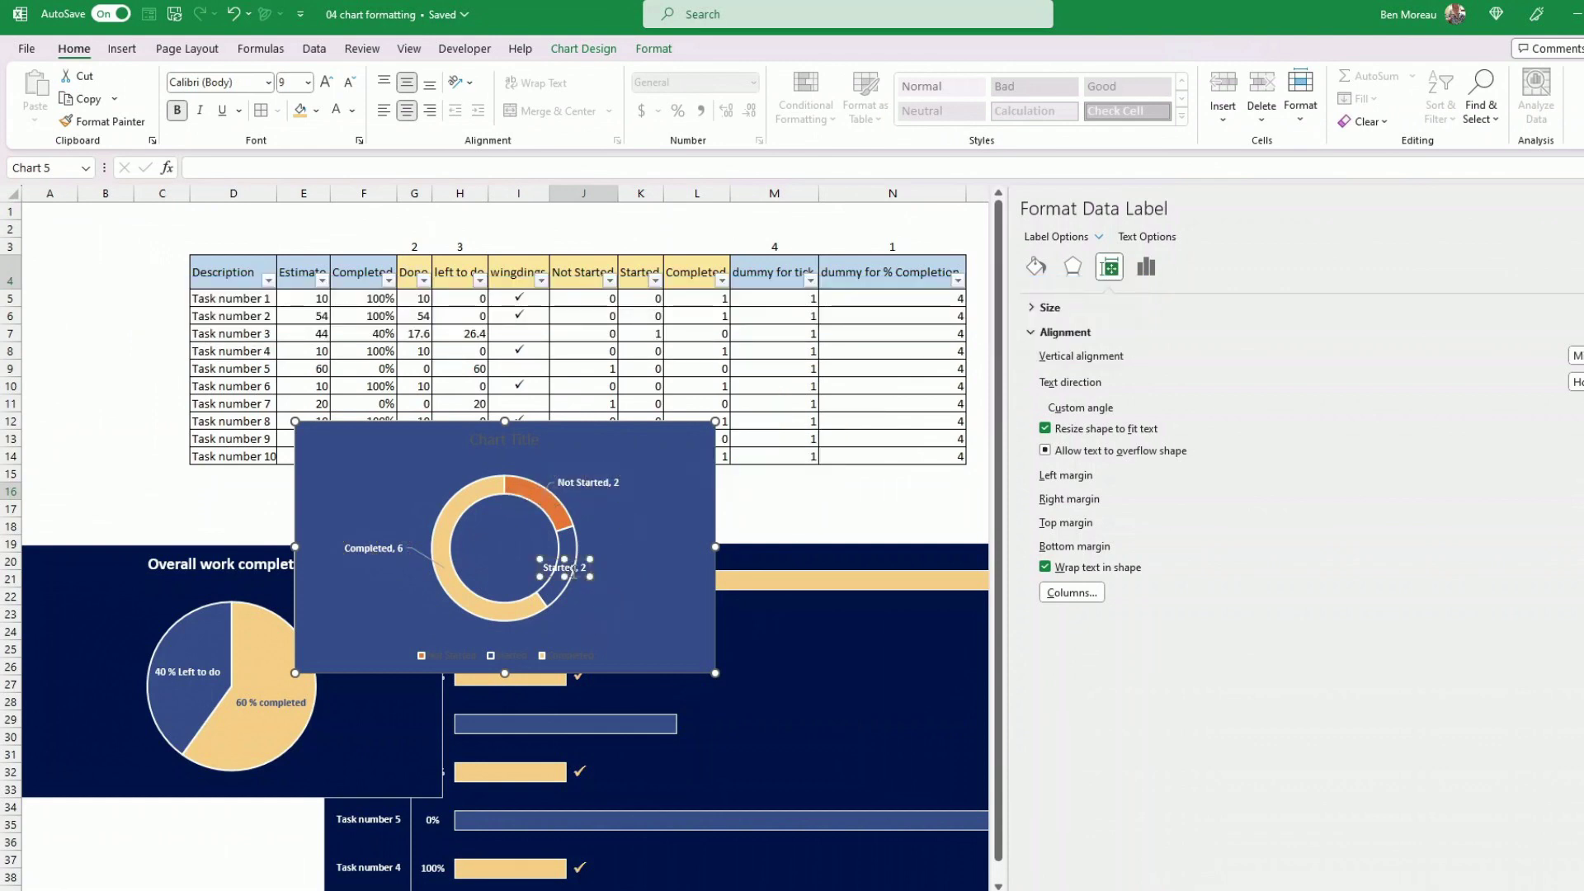
pyautogui.moveTo(576, 578); pyautogui.dragTo(625, 615)
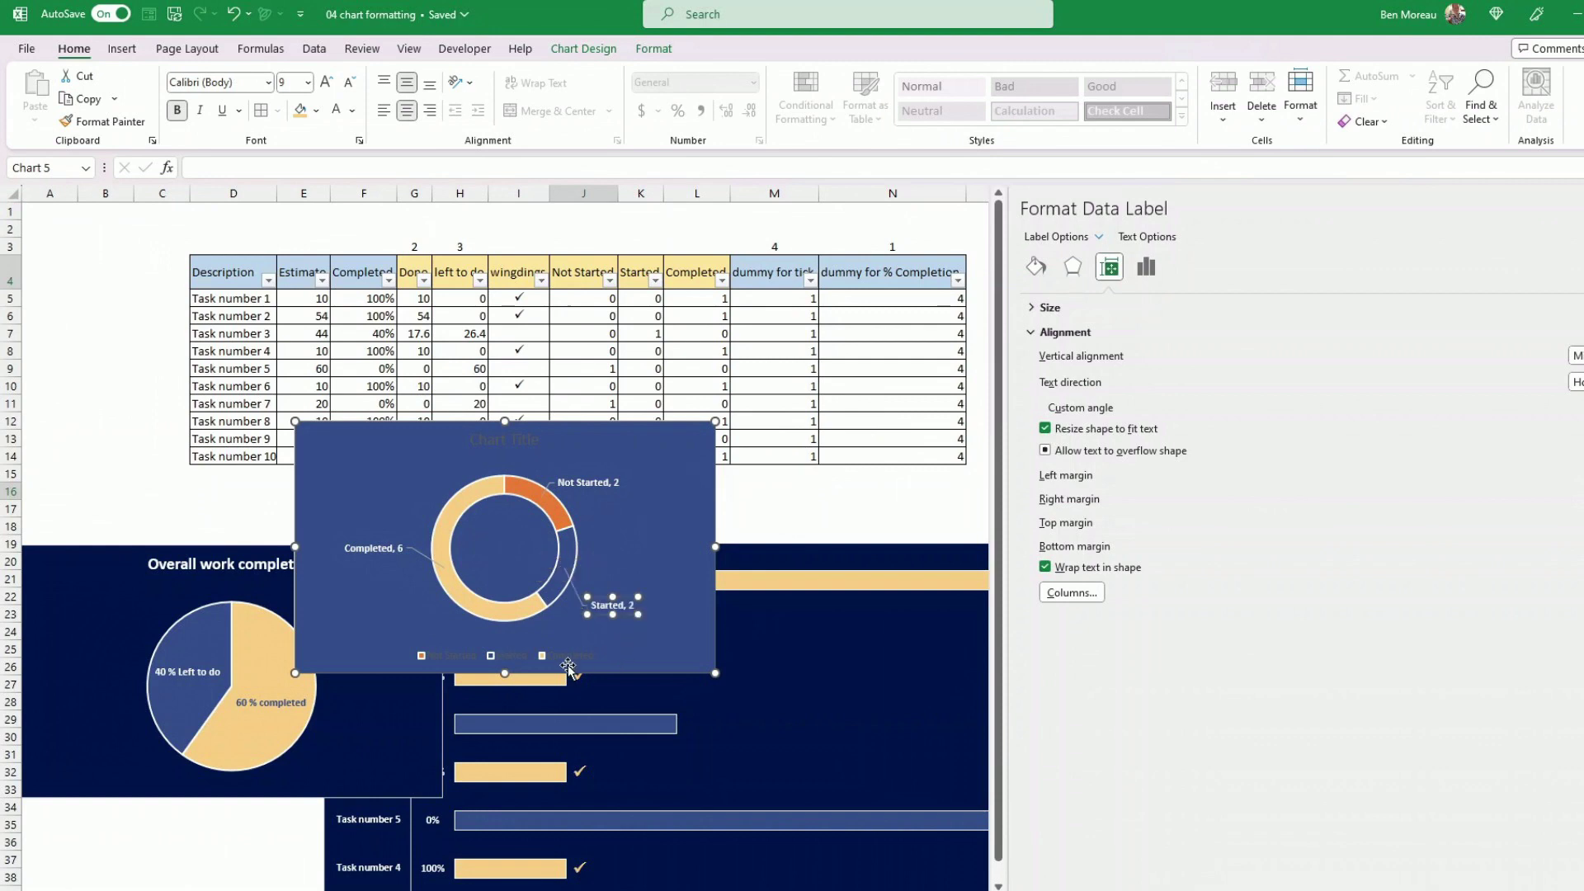
pyautogui.click(536, 657)
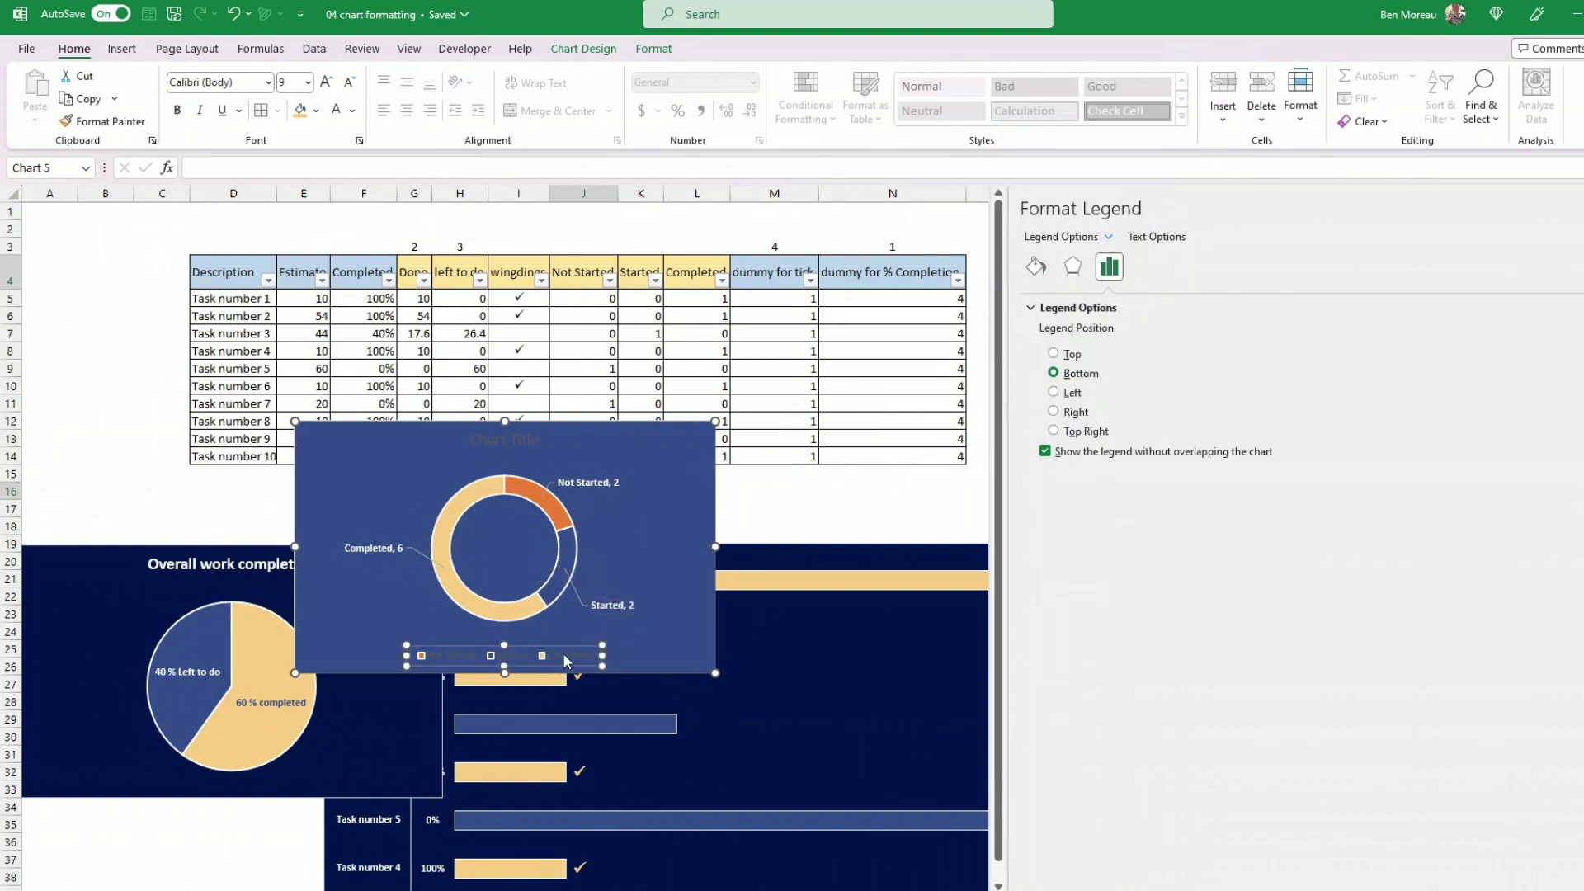
pyautogui.press('Delete')
# Step: Make the doughnut chart's title white and change its text to "Task completion Status"
pyautogui.click(482, 433)
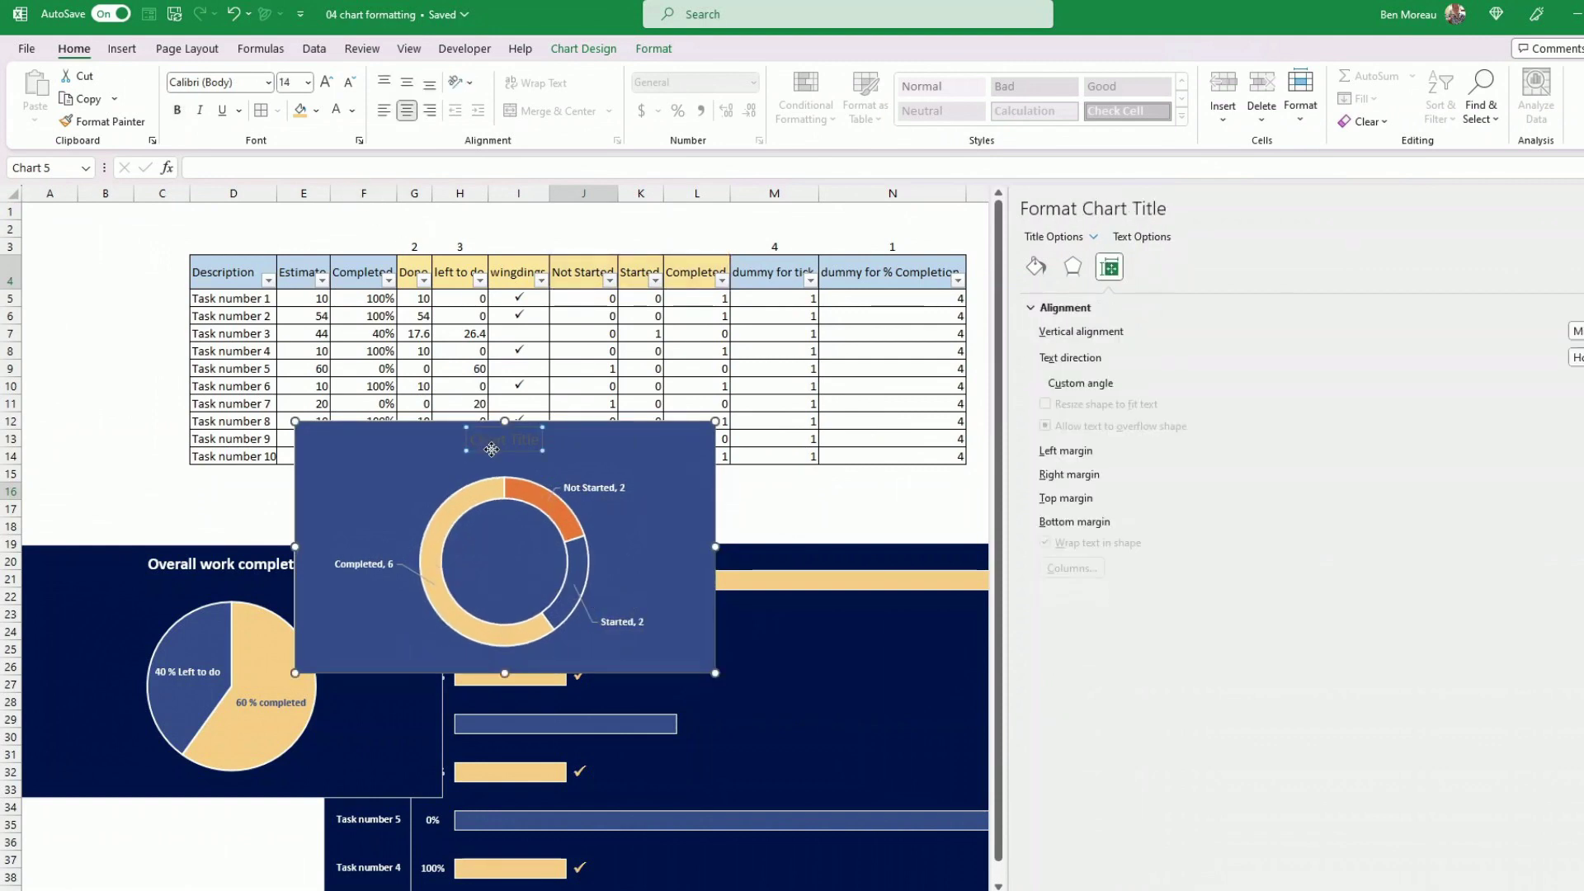
pyautogui.click(336, 109)
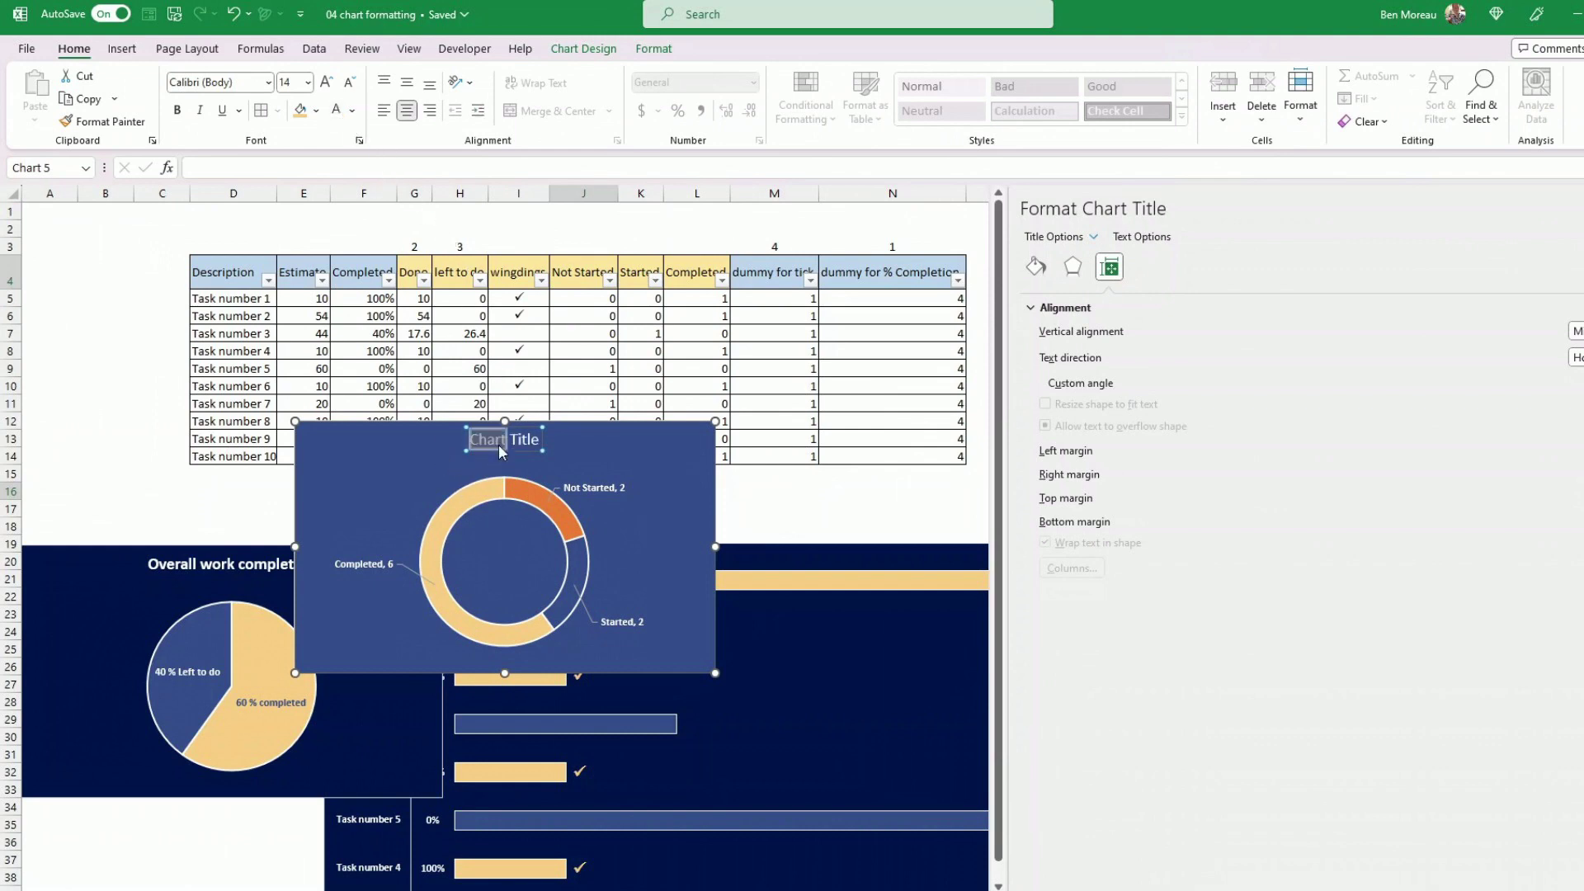
pyautogui.write('Task complet')
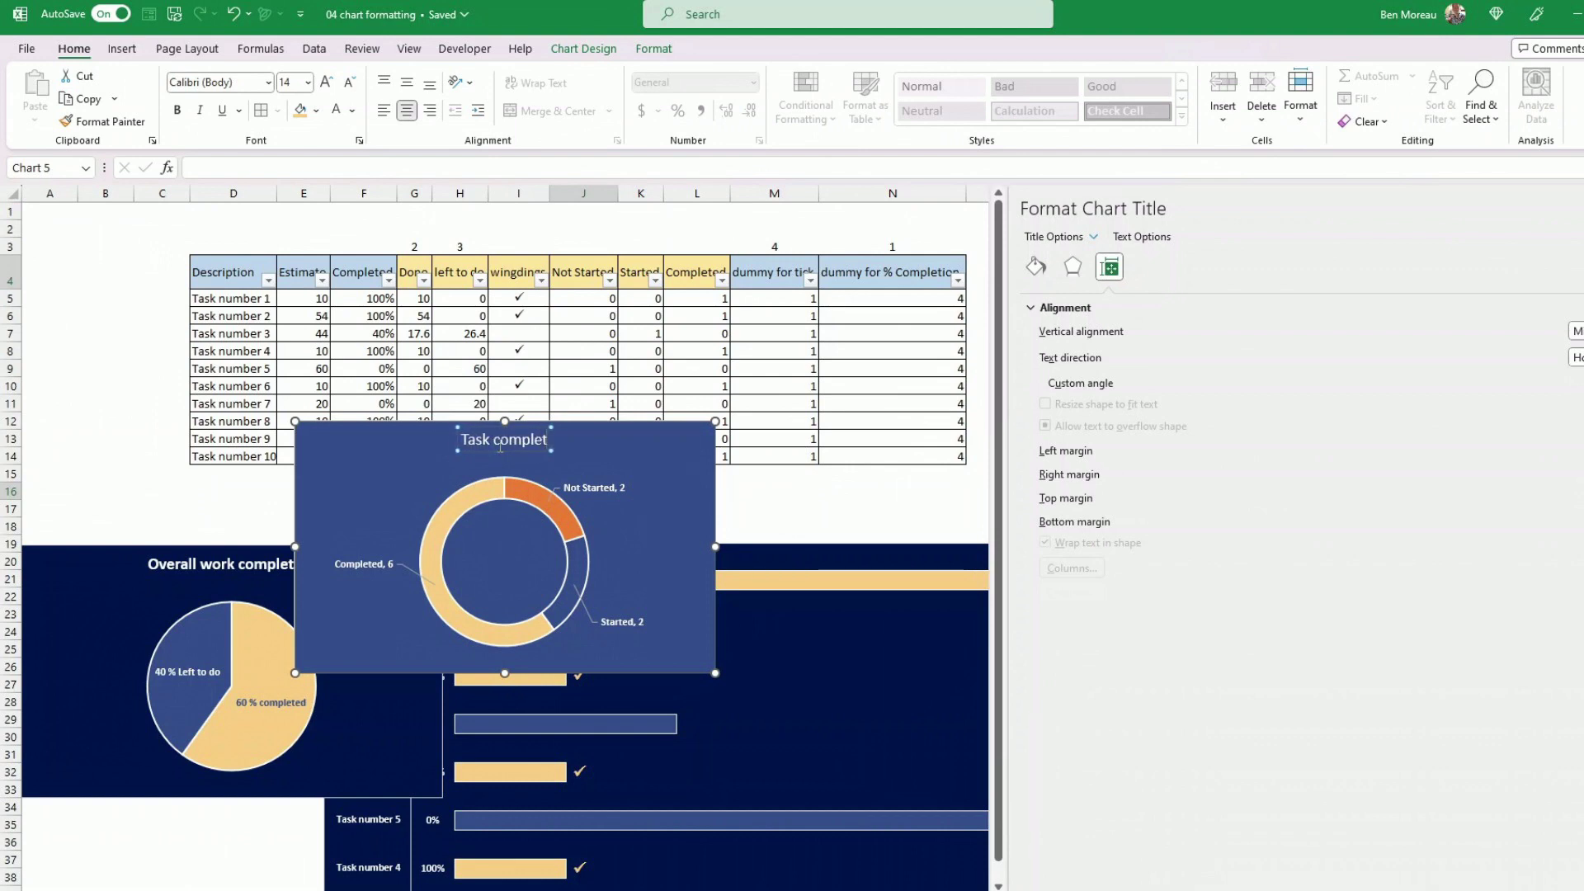
pyautogui.write('ion Status')
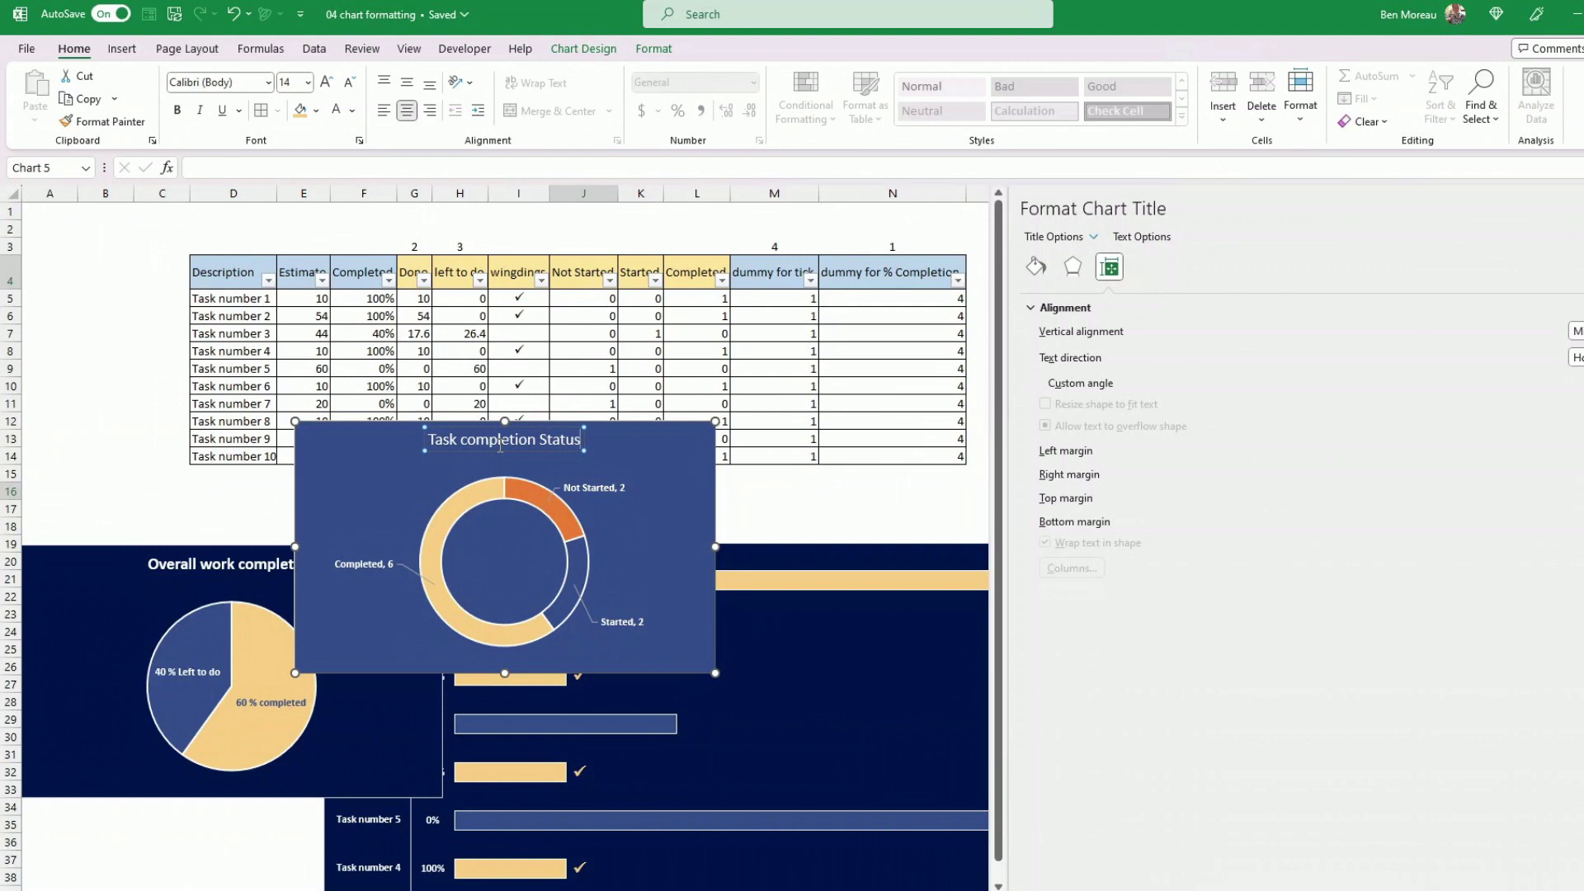
# Step: Make the doughnut chart's title "Task completion Status" bold
pyautogui.click(428, 460)
pyautogui.click(432, 448)
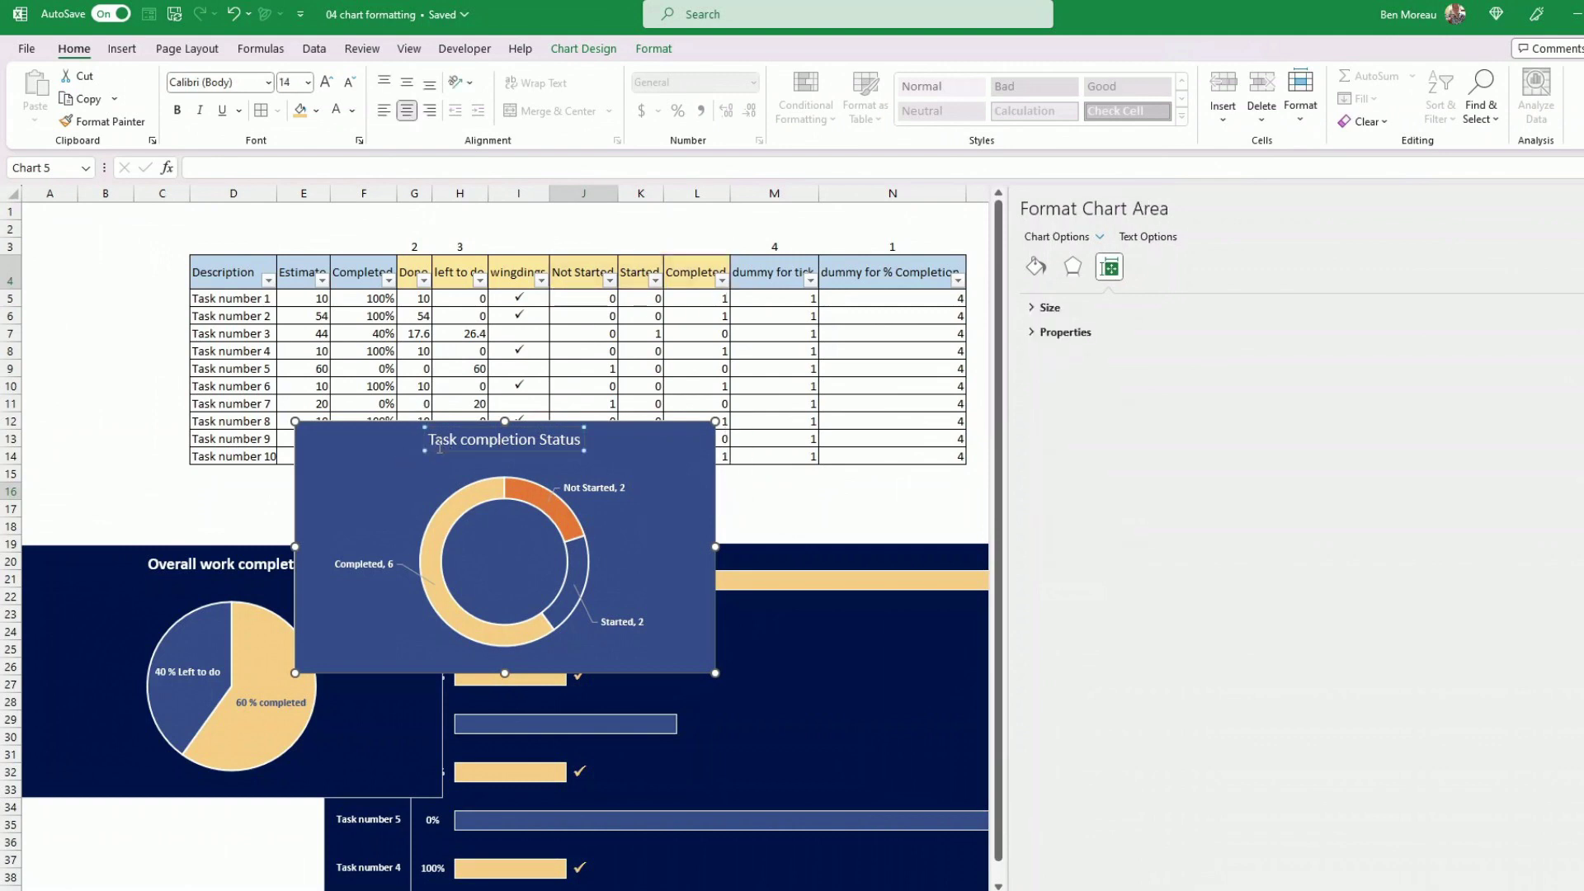
pyautogui.click(178, 110)
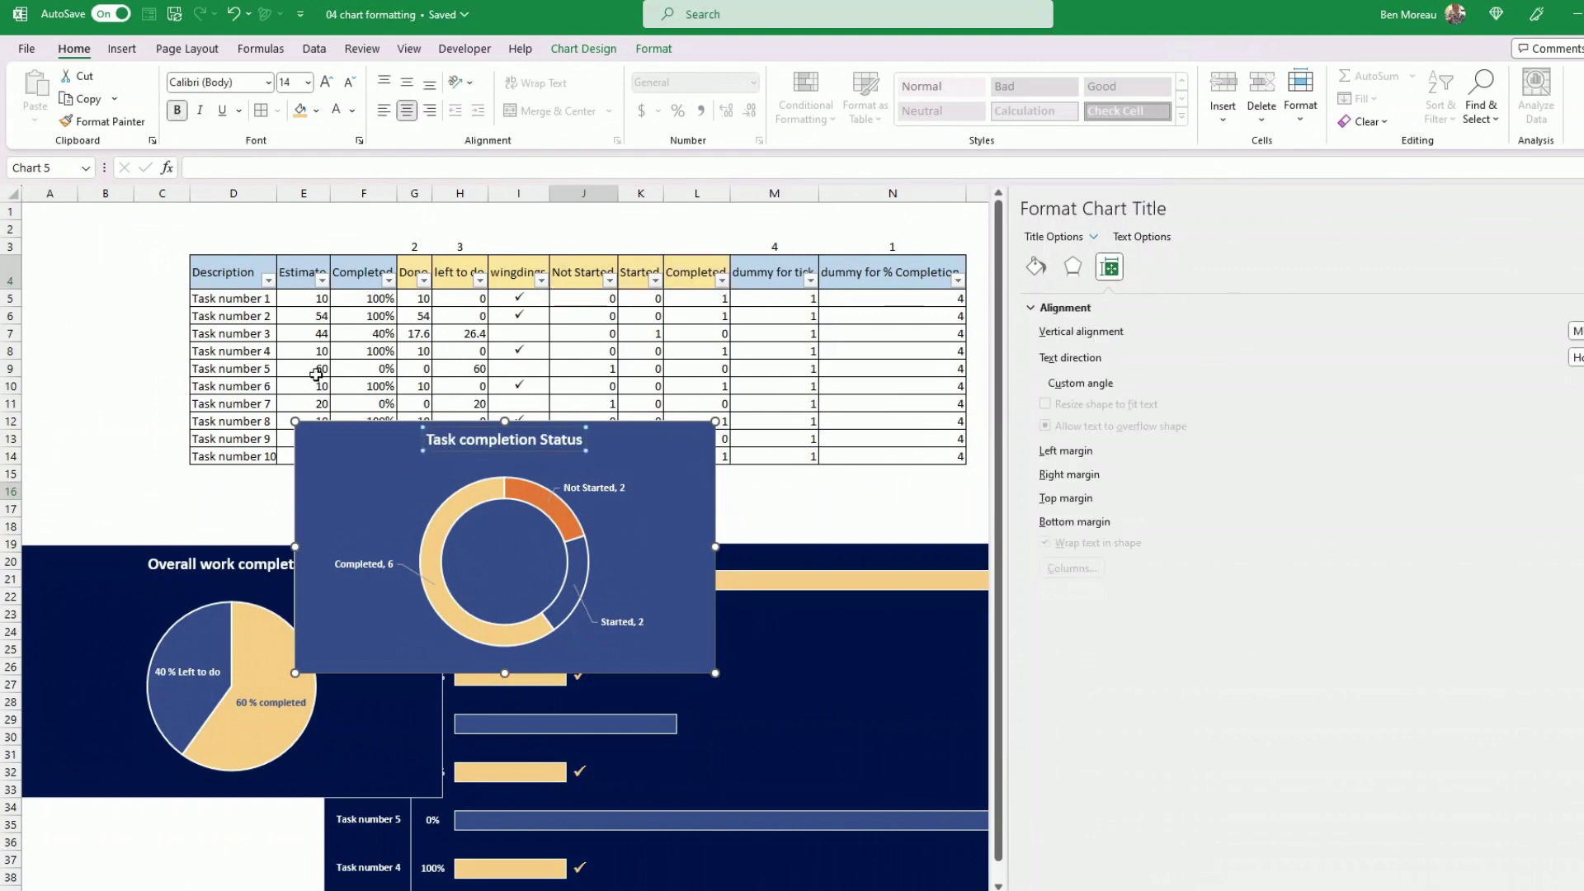
pyautogui.press('Escape')
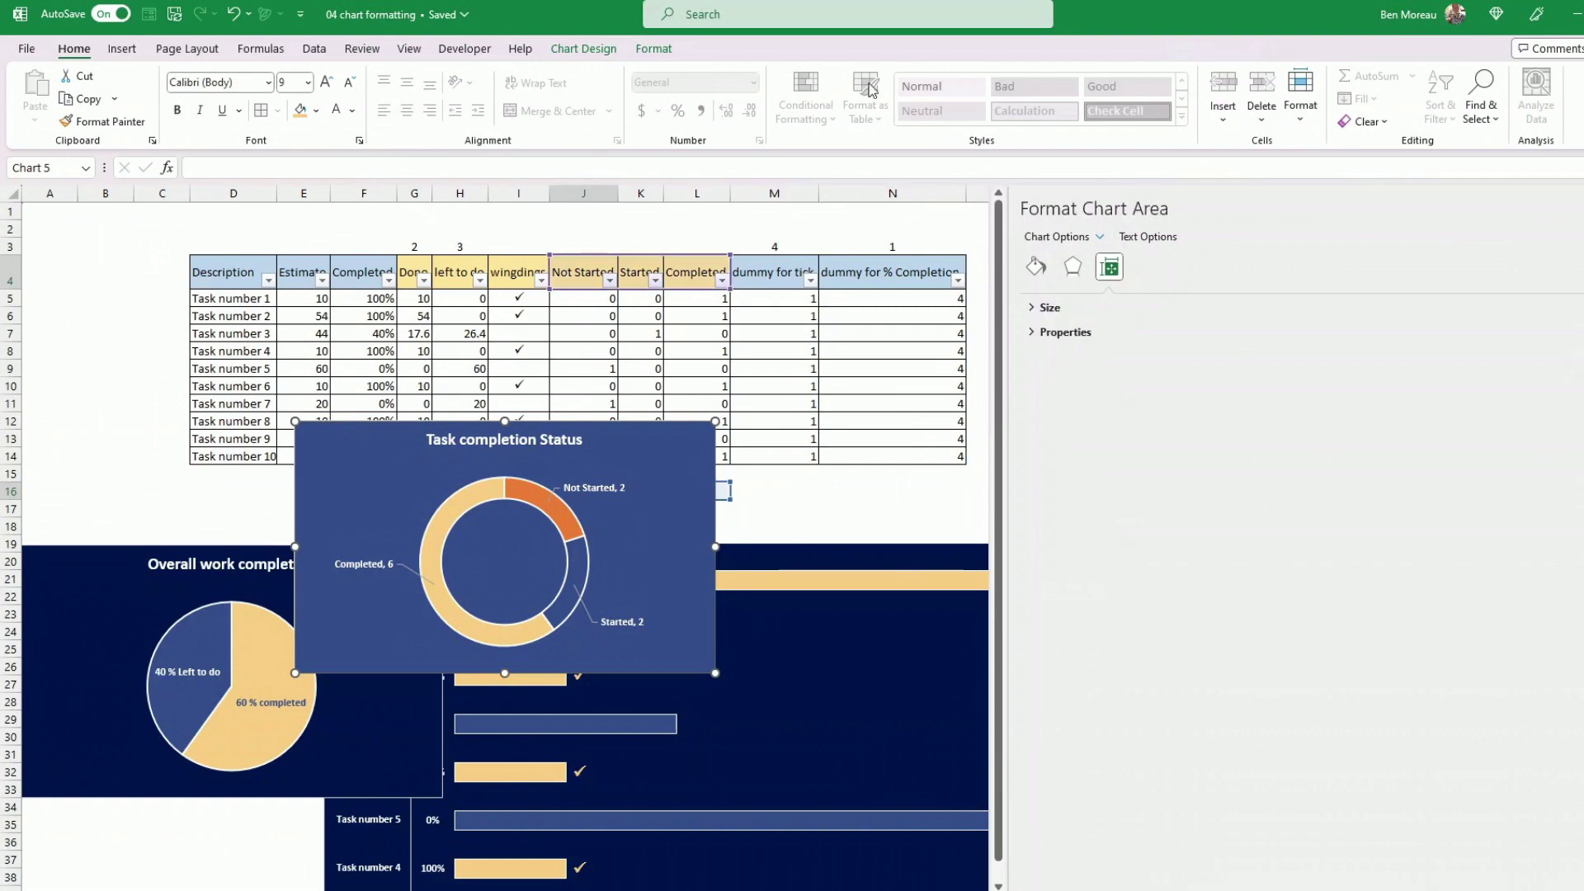
# Step: Fill the doughnut chart's background with dark navy and place the chart directly below the work completion pie chart
pyautogui.click(653, 49)
pyautogui.moveTo(706, 511); pyautogui.dragTo(434, 725)
pyautogui.press('Escape')
pyautogui.scroll(3, 858, 424)
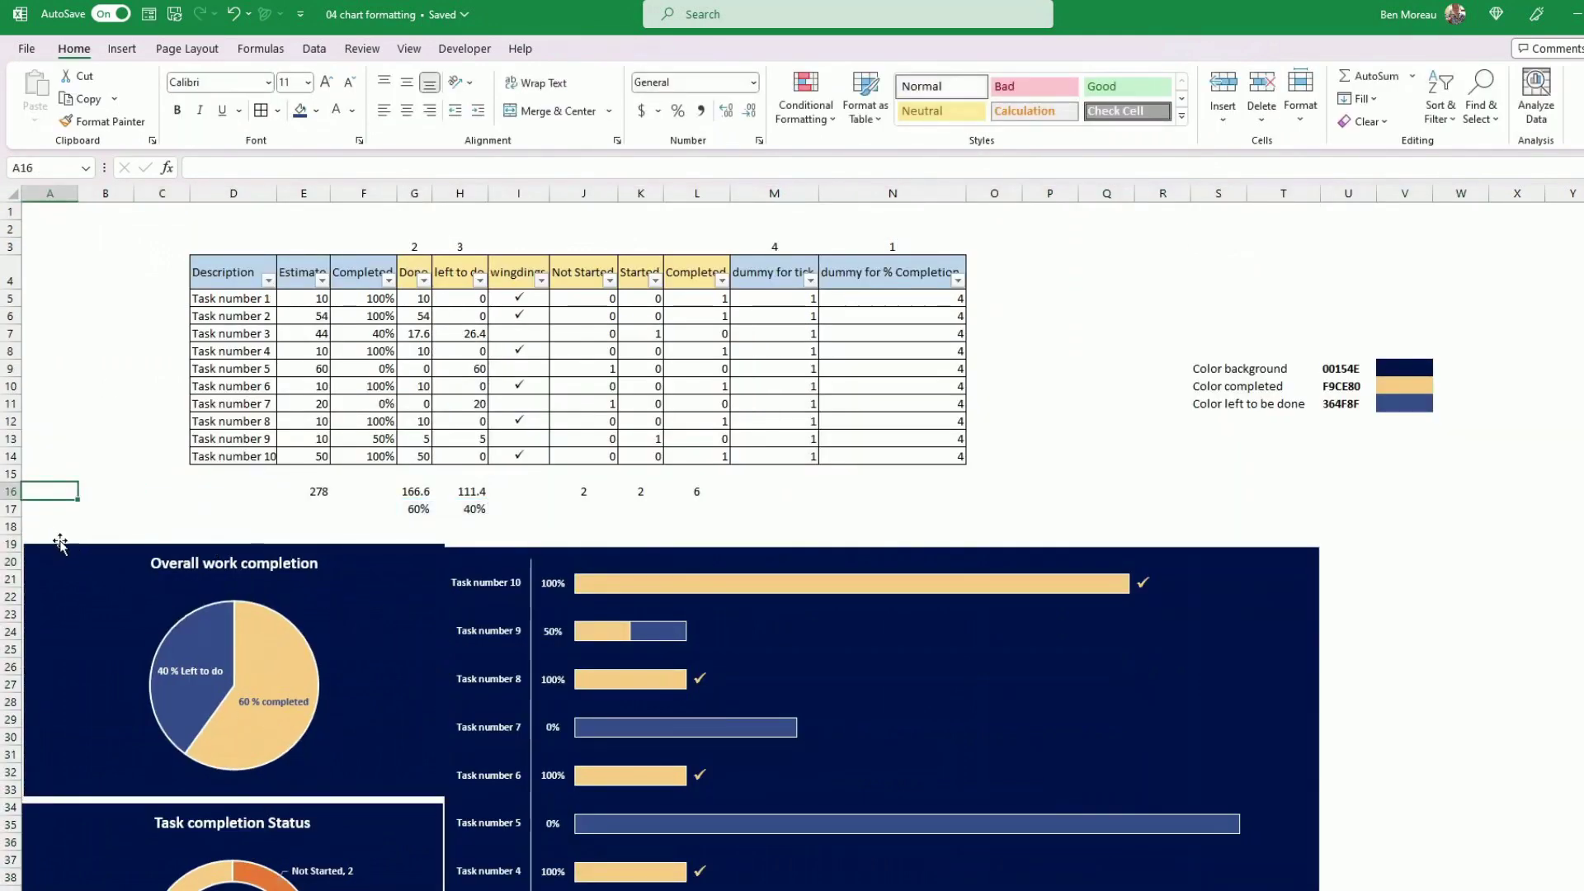
# Step: Fill the cells behind the charts, A18:U188, with the dark navy background color
pyautogui.moveTo(47, 522); pyautogui.dragTo(1353, 667)
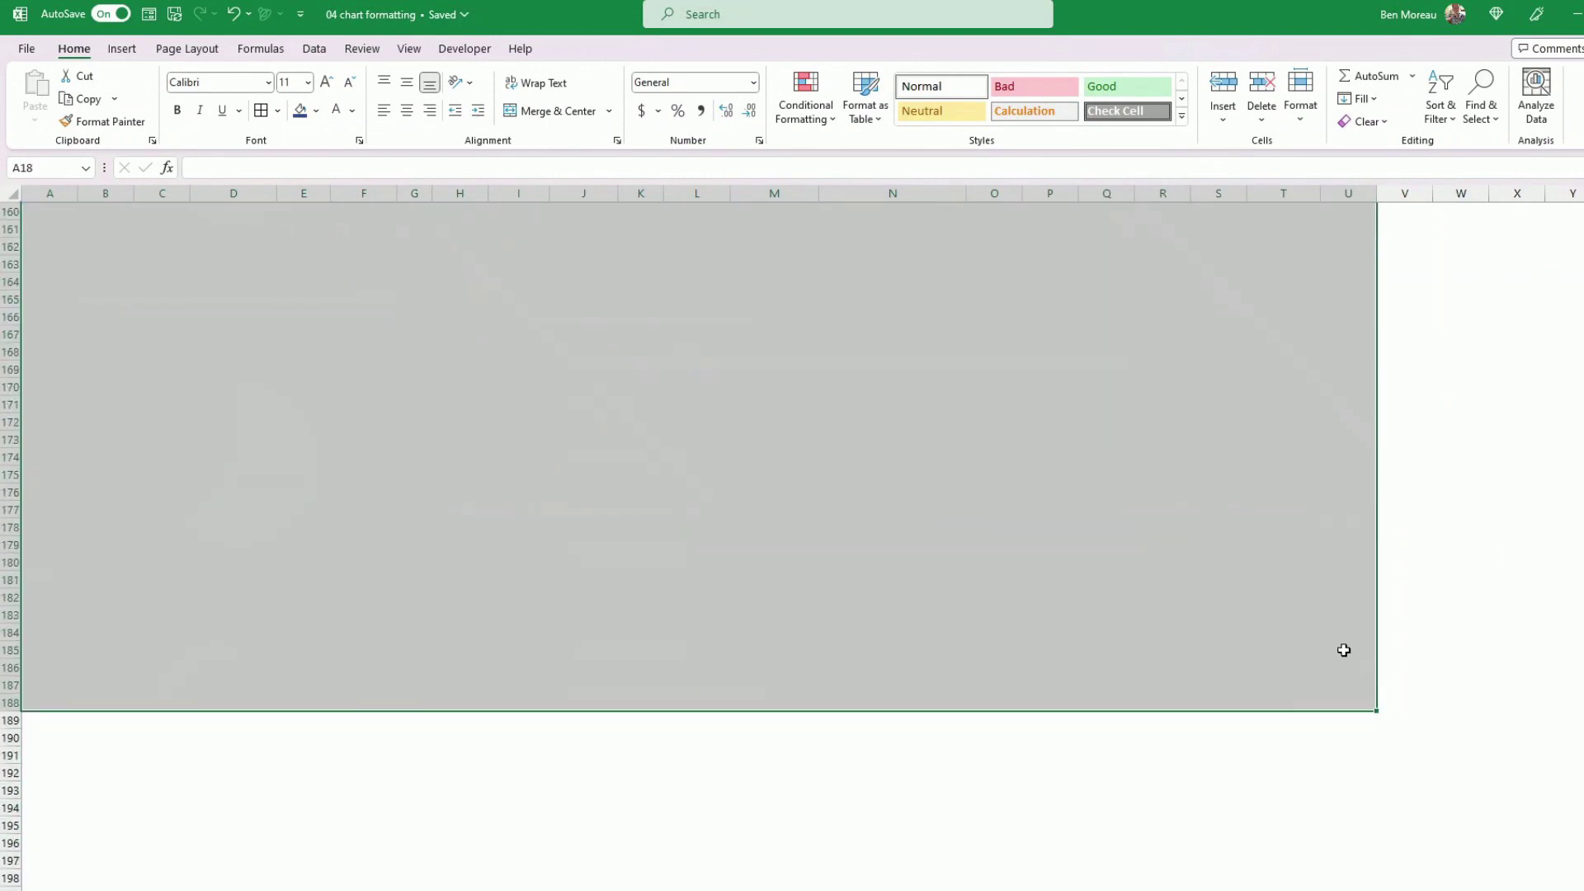
pyautogui.click(300, 111)
pyautogui.click(114, 468)
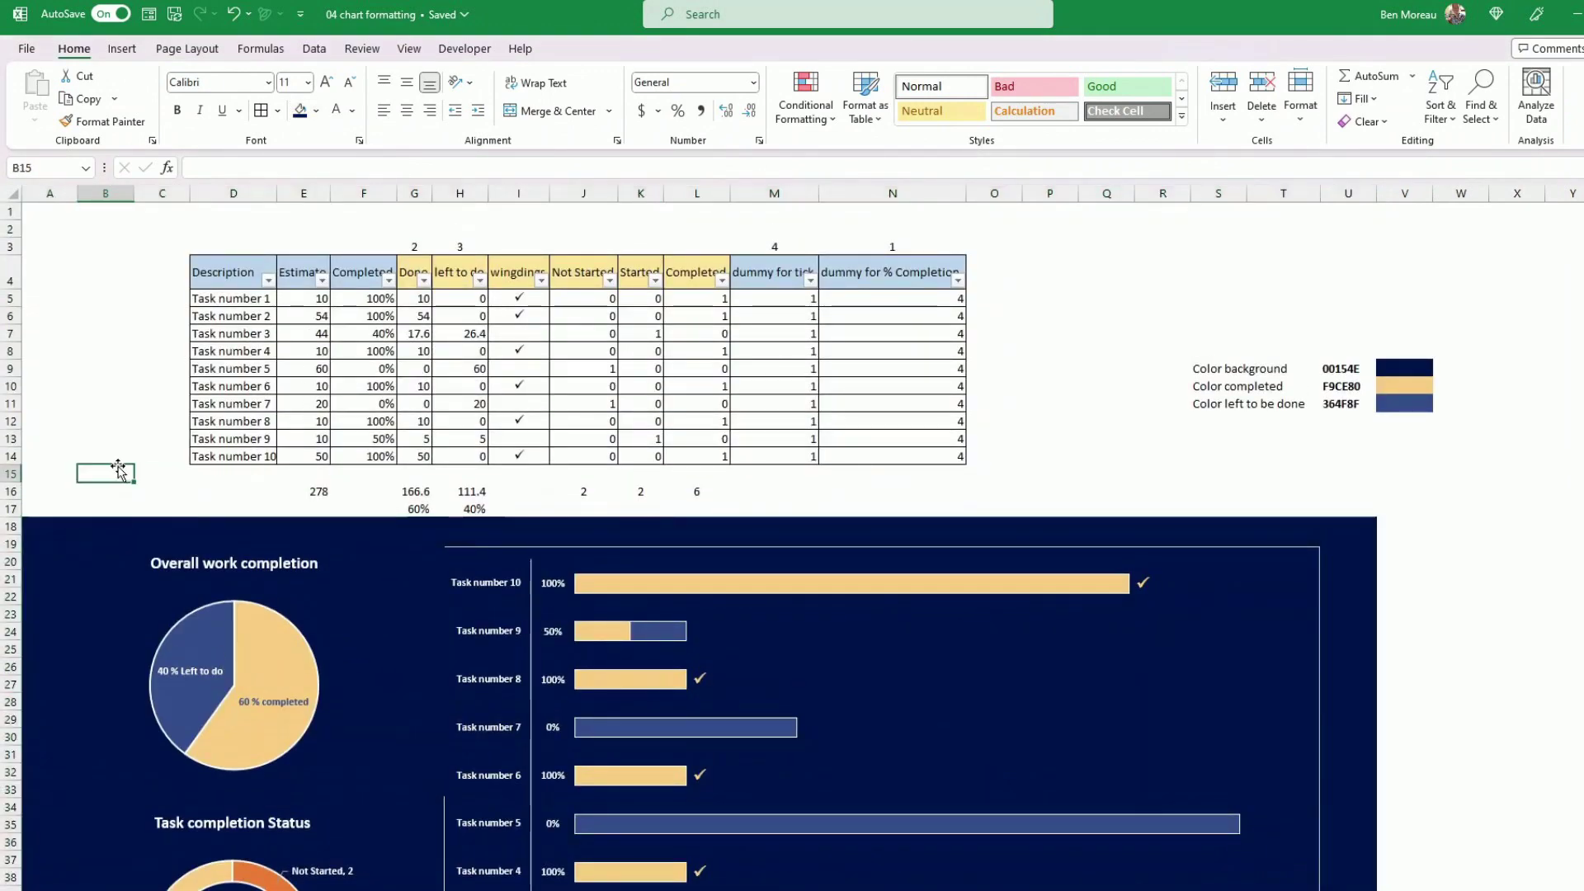
# Step: Remove the outlines from the stacked bar chart and the doughnut chart so they blend into the navy background
pyautogui.click(921, 548)
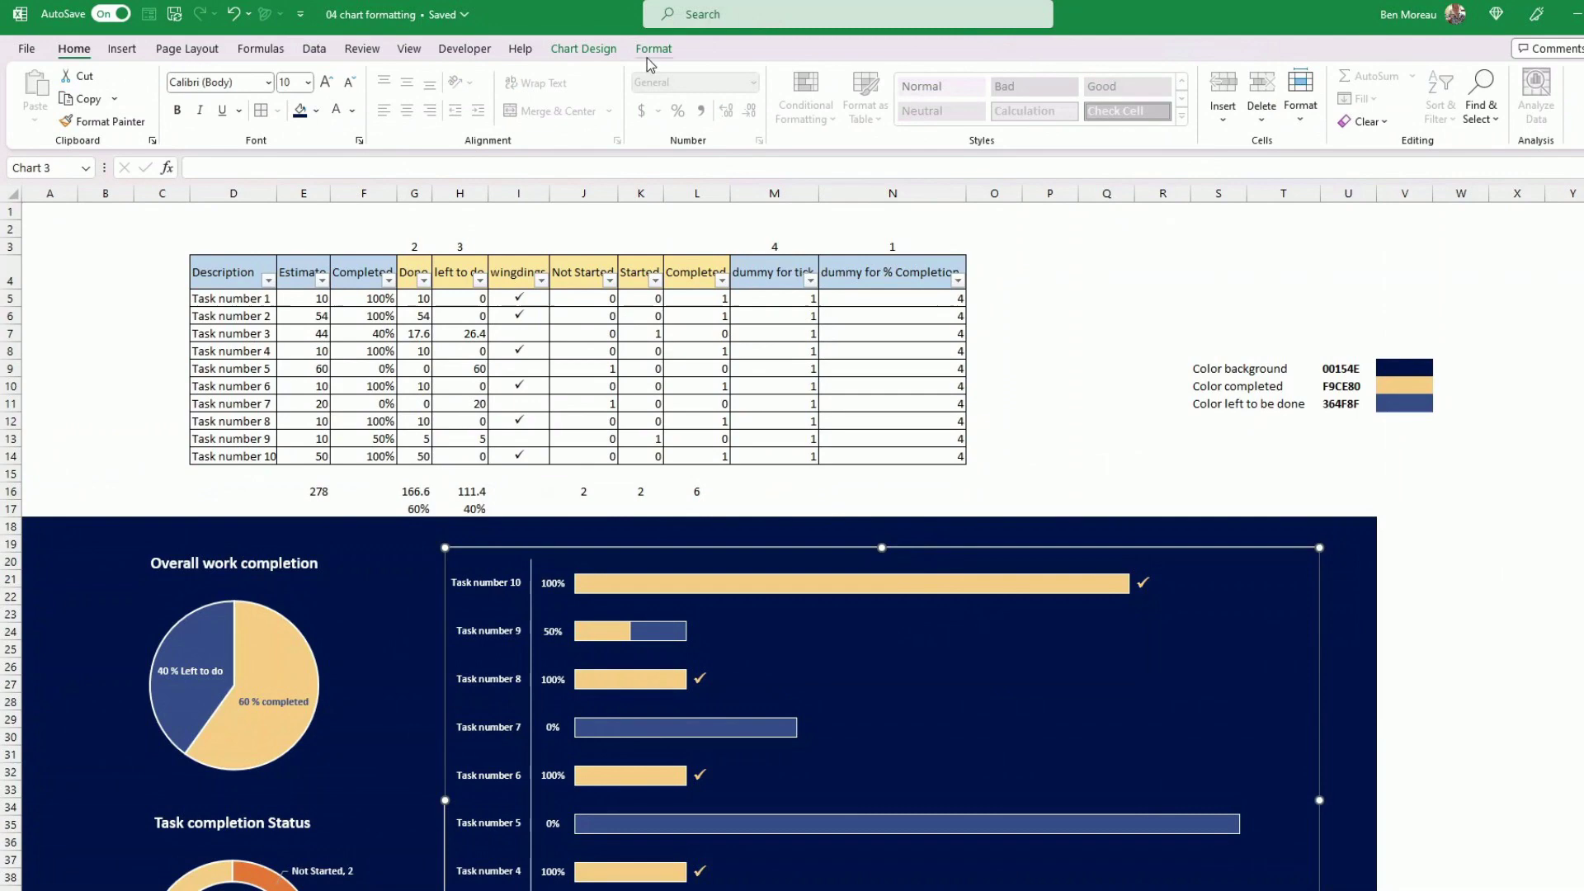
pyautogui.click(653, 49)
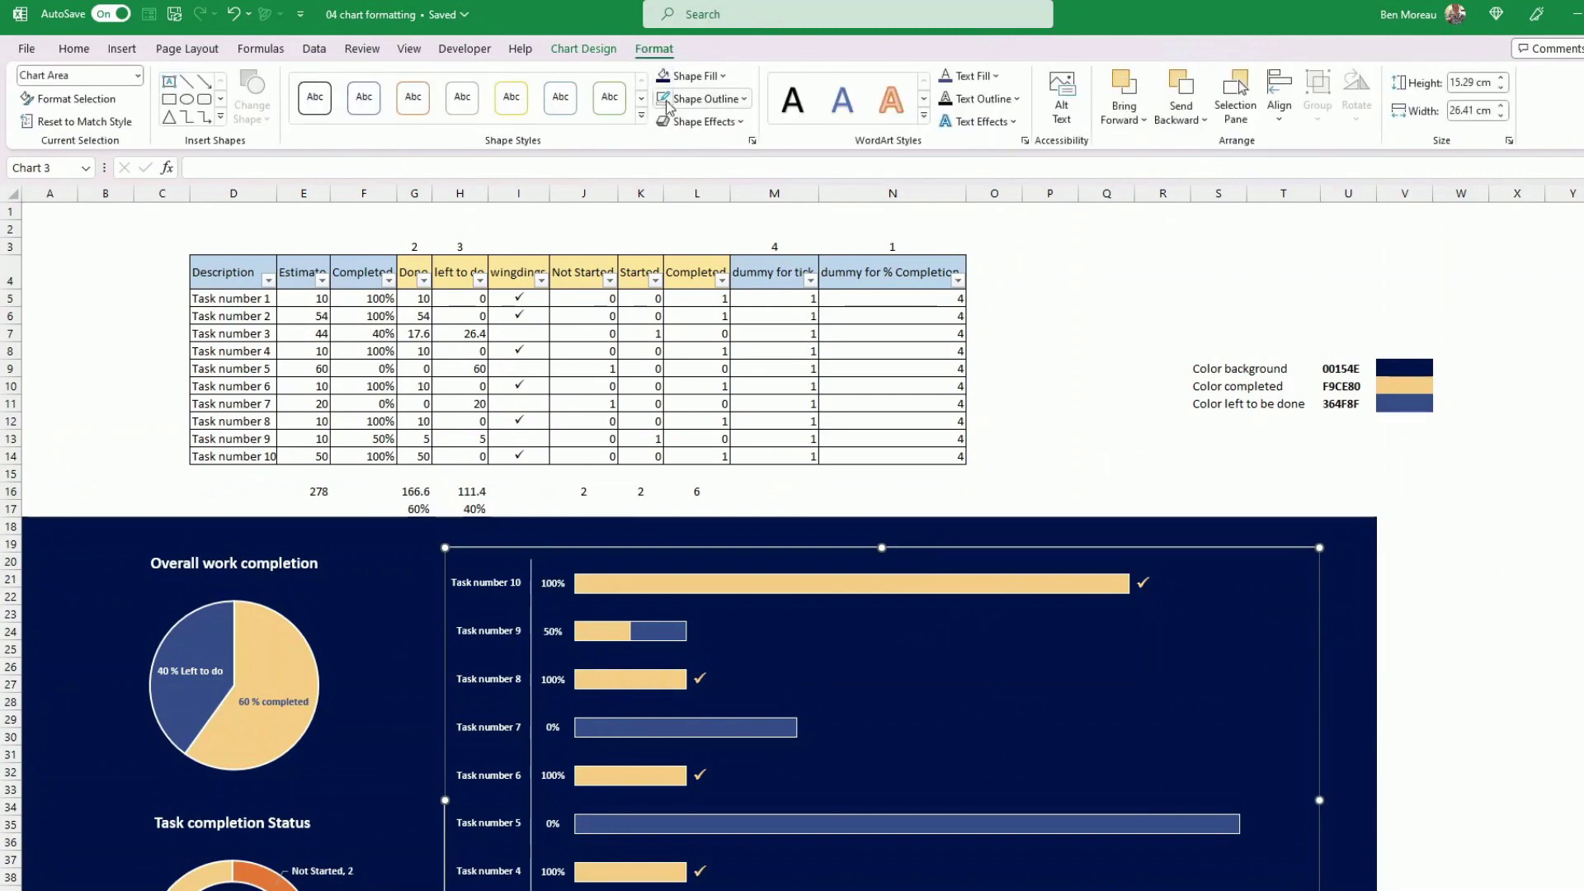
pyautogui.click(1105, 474)
pyautogui.scroll(-4, 1016, 460)
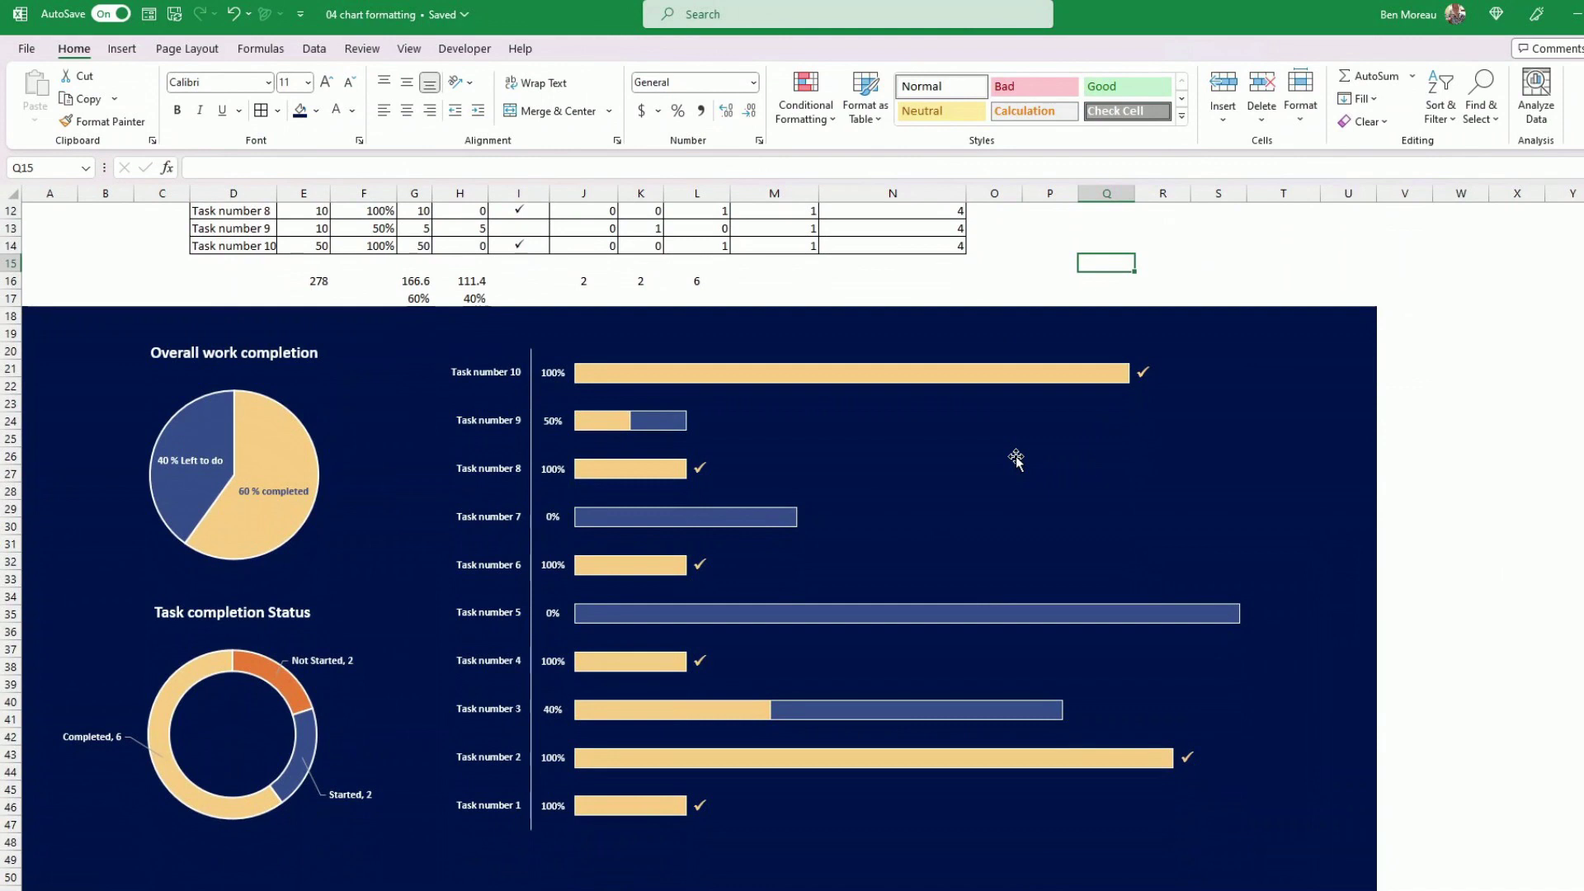
pyautogui.scroll(-1, 1016, 458)
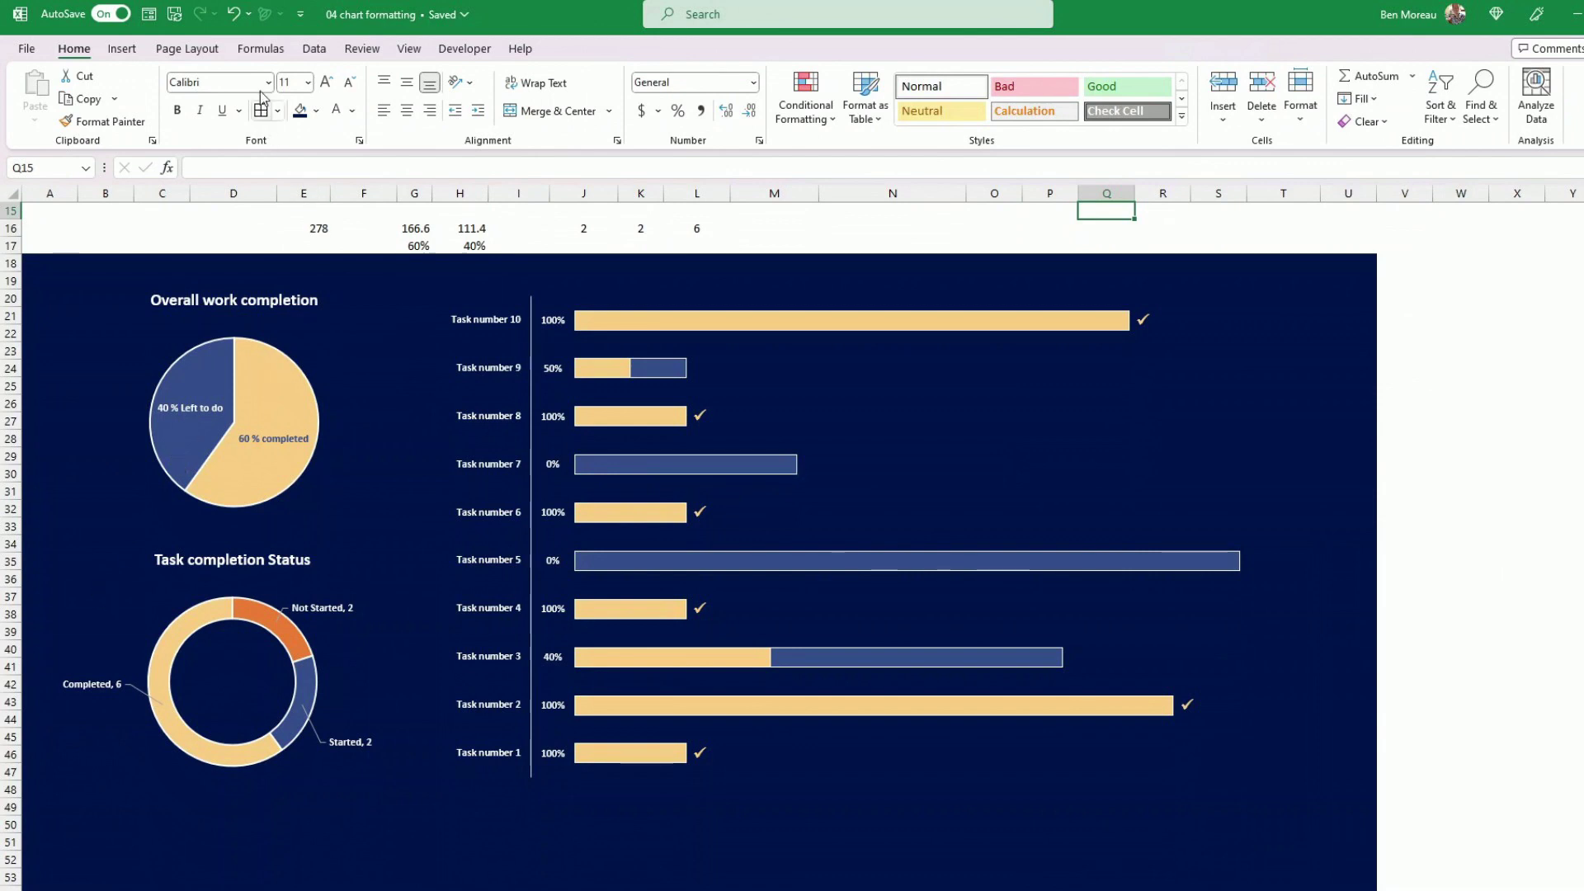
# Step: Insert crossed-flags and checklist icons, enlarge them to 4 cm and about 3.6 cm, and place them beside the pie and doughnut charts respectively
pyautogui.click(122, 49)
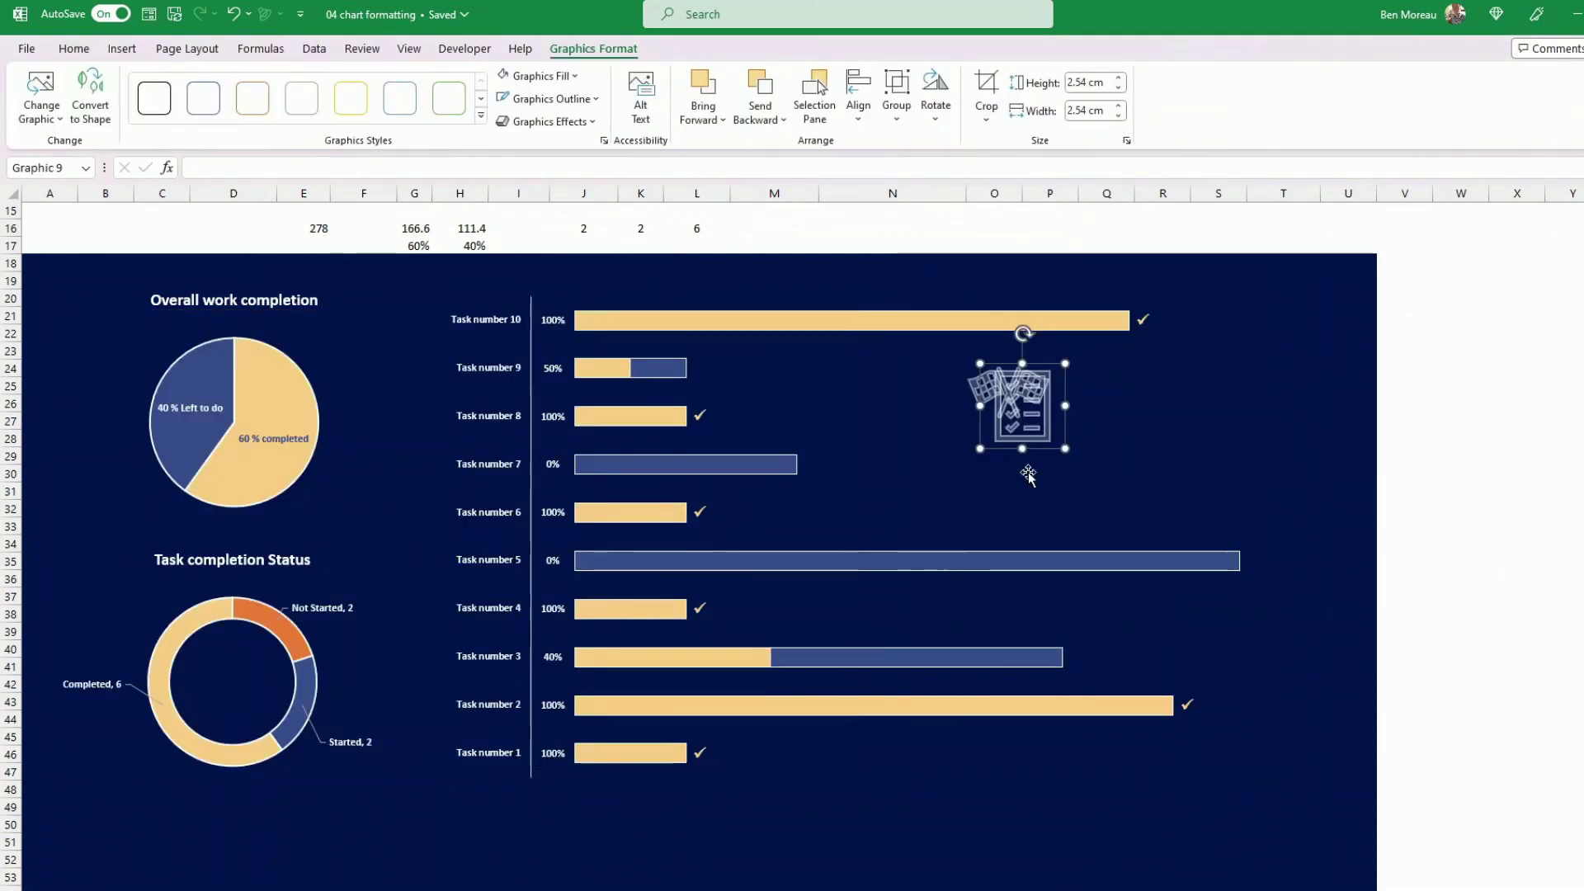
pyautogui.moveTo(1041, 452); pyautogui.dragTo(221, 697)
pyautogui.moveTo(1029, 404); pyautogui.dragTo(97, 353)
pyautogui.moveTo(144, 401); pyautogui.dragTo(194, 451)
pyautogui.moveTo(113, 381); pyautogui.dragTo(90, 352)
pyautogui.moveTo(137, 596); pyautogui.dragTo(76, 576)
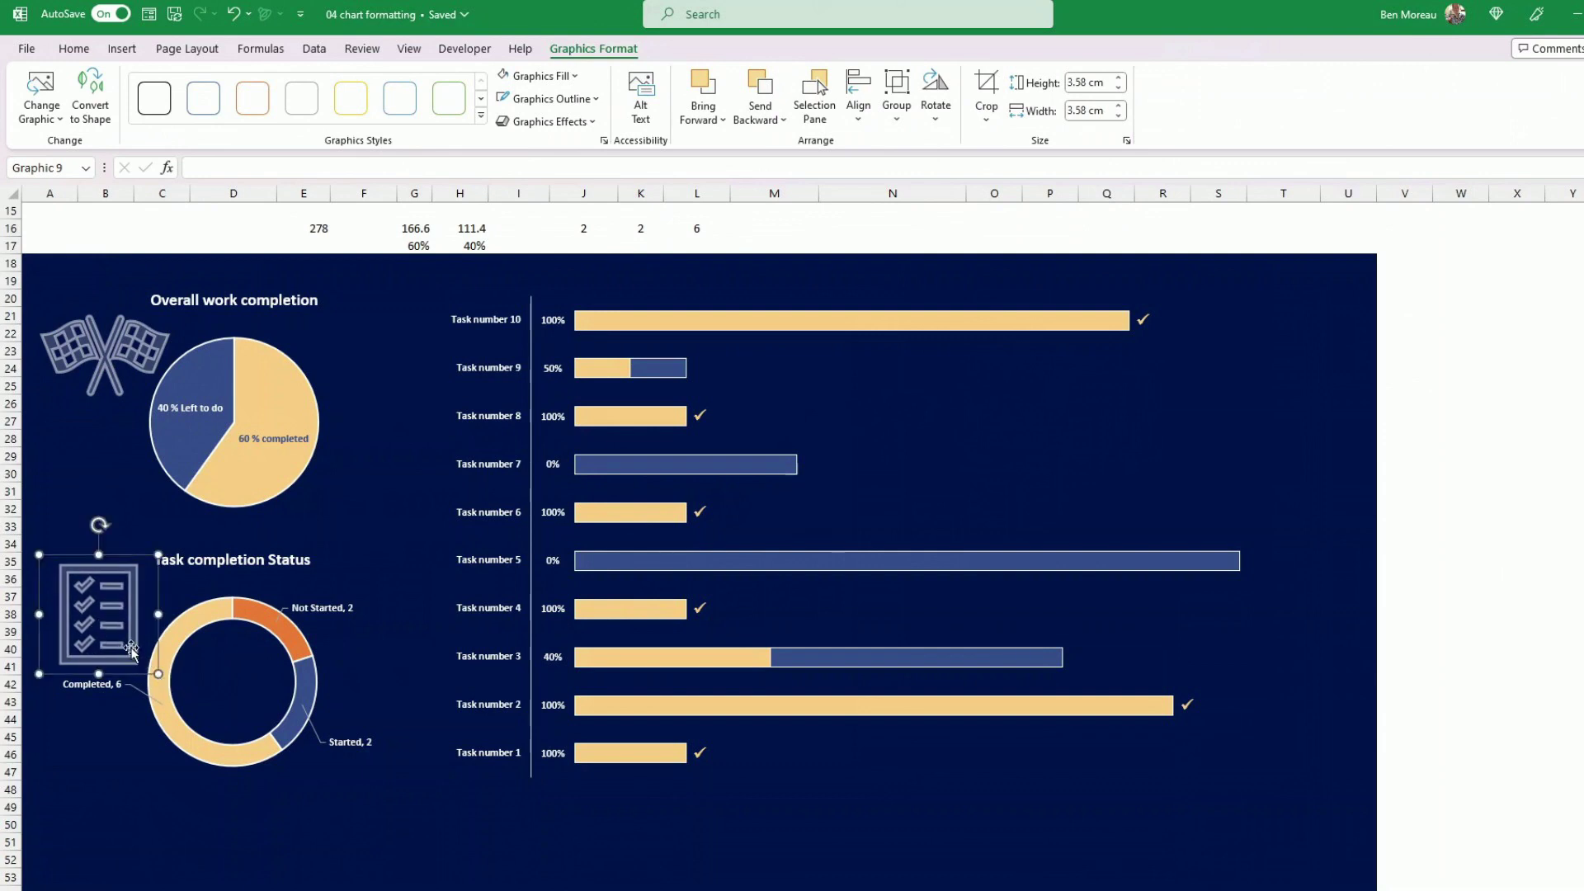
# Step: Move the crossed-flags icon onto the pie chart's edge, send it behind the chart, and shift the pie chart slightly
pyautogui.moveTo(107, 371); pyautogui.dragTo(160, 396)
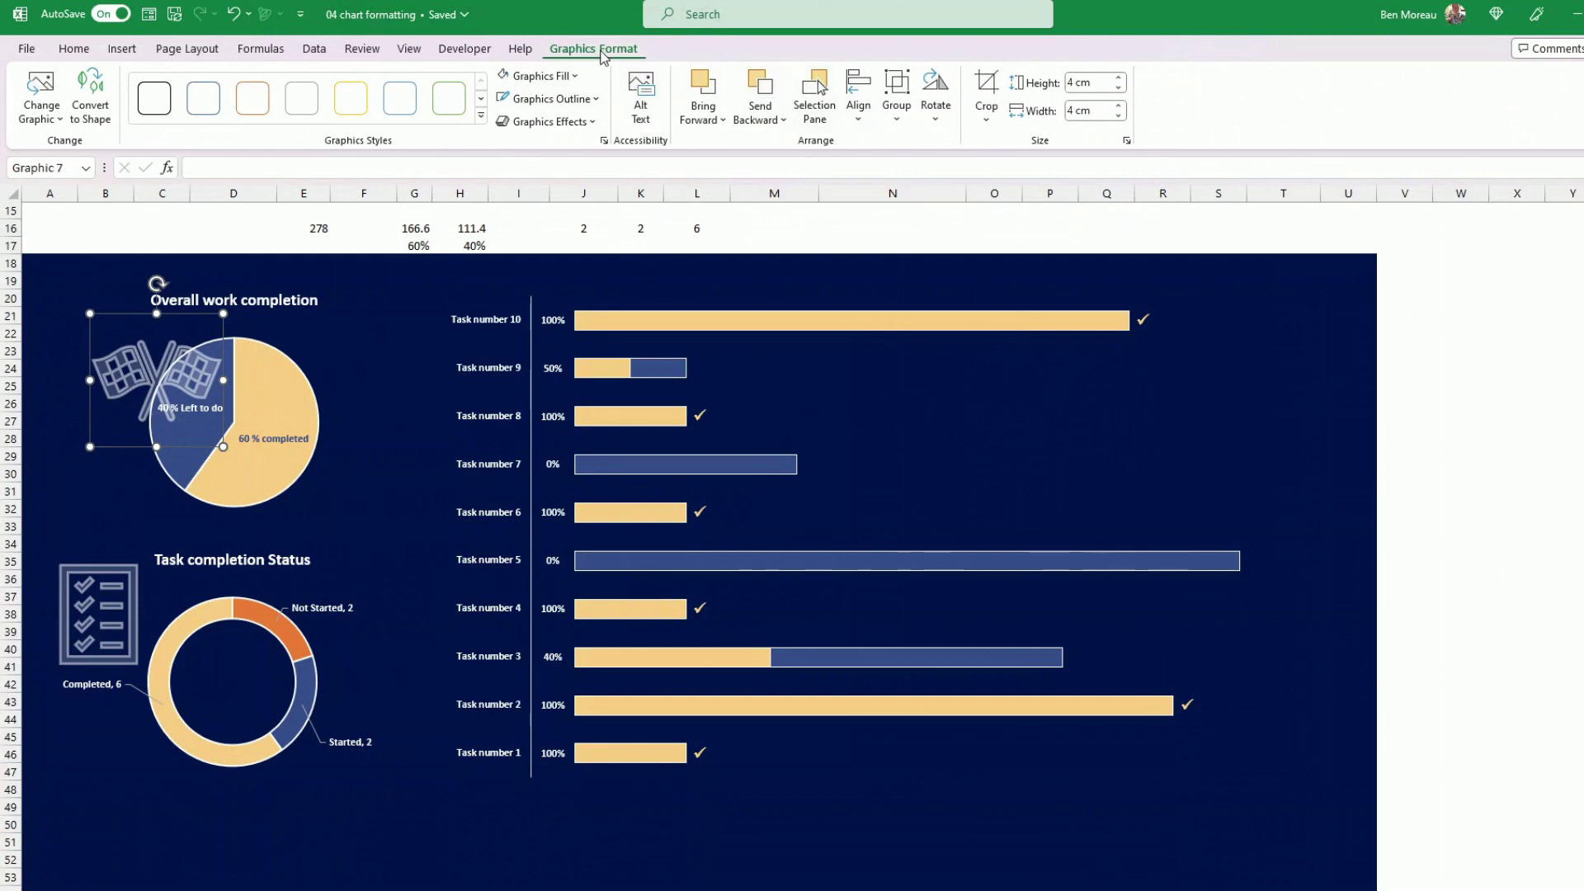
pyautogui.click(763, 95)
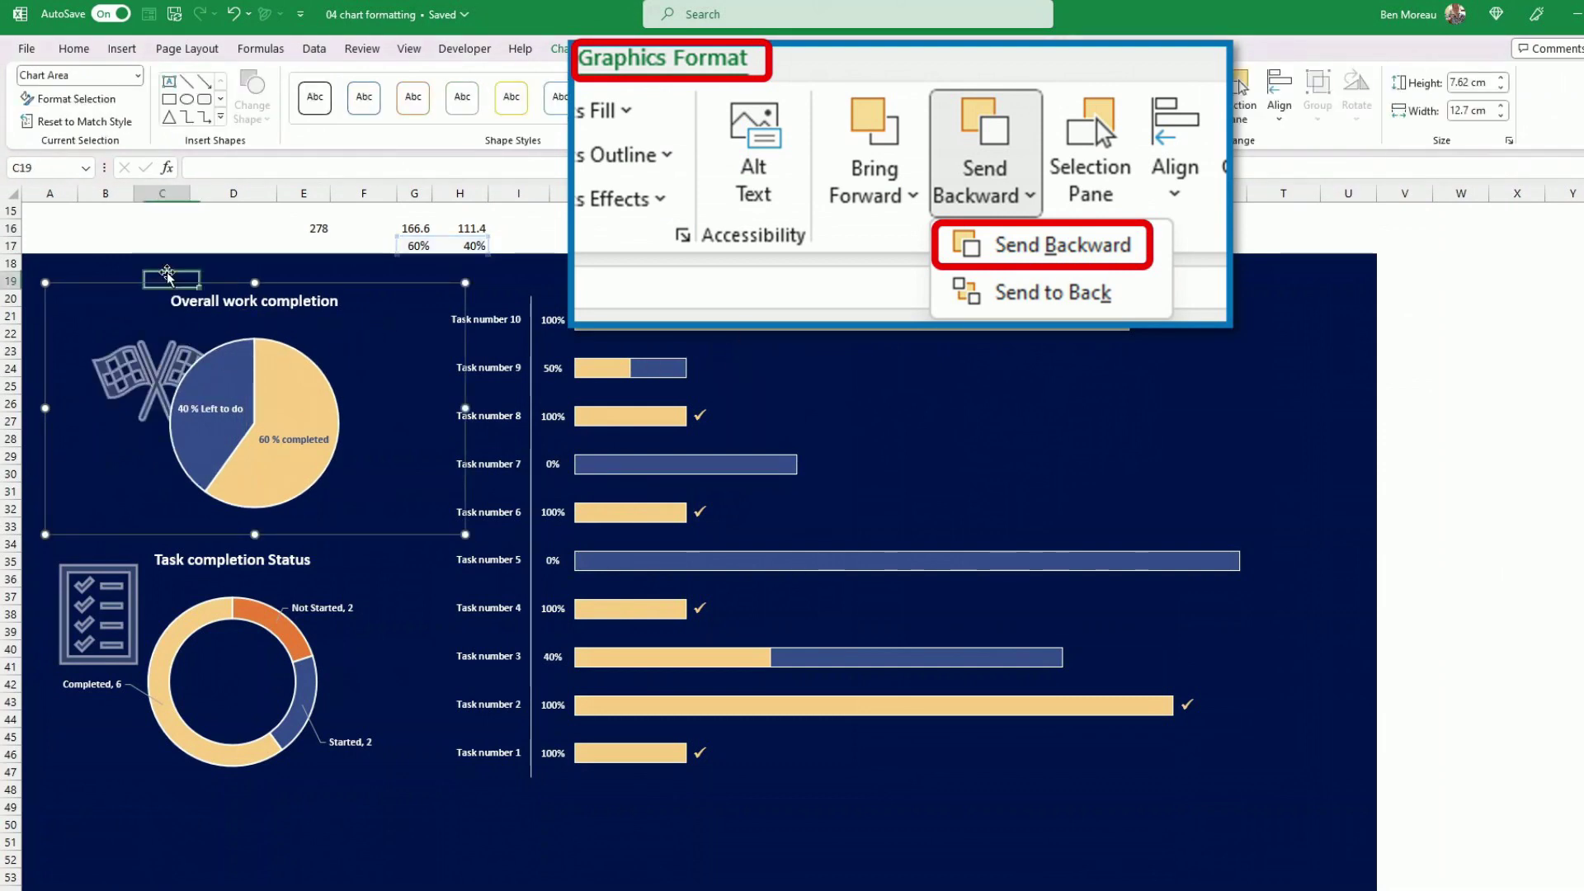
pyautogui.click(168, 366)
pyautogui.moveTo(162, 306); pyautogui.dragTo(140, 280)
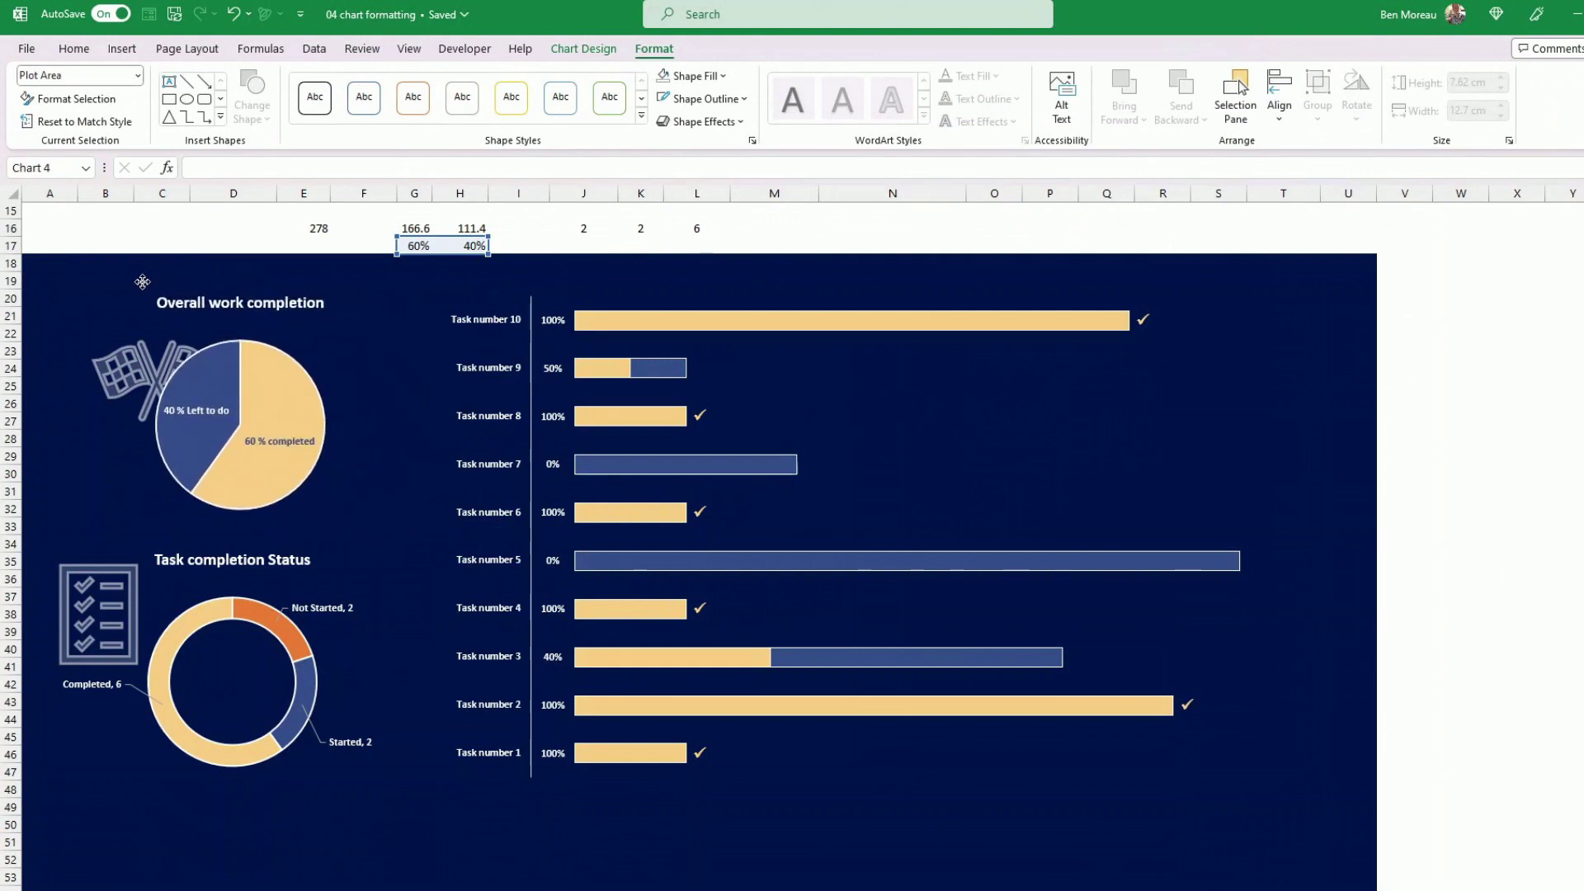
# Step: Move the checklist icon onto the doughnut ring's edge and send it behind the doughnut chart
pyautogui.click(124, 611)
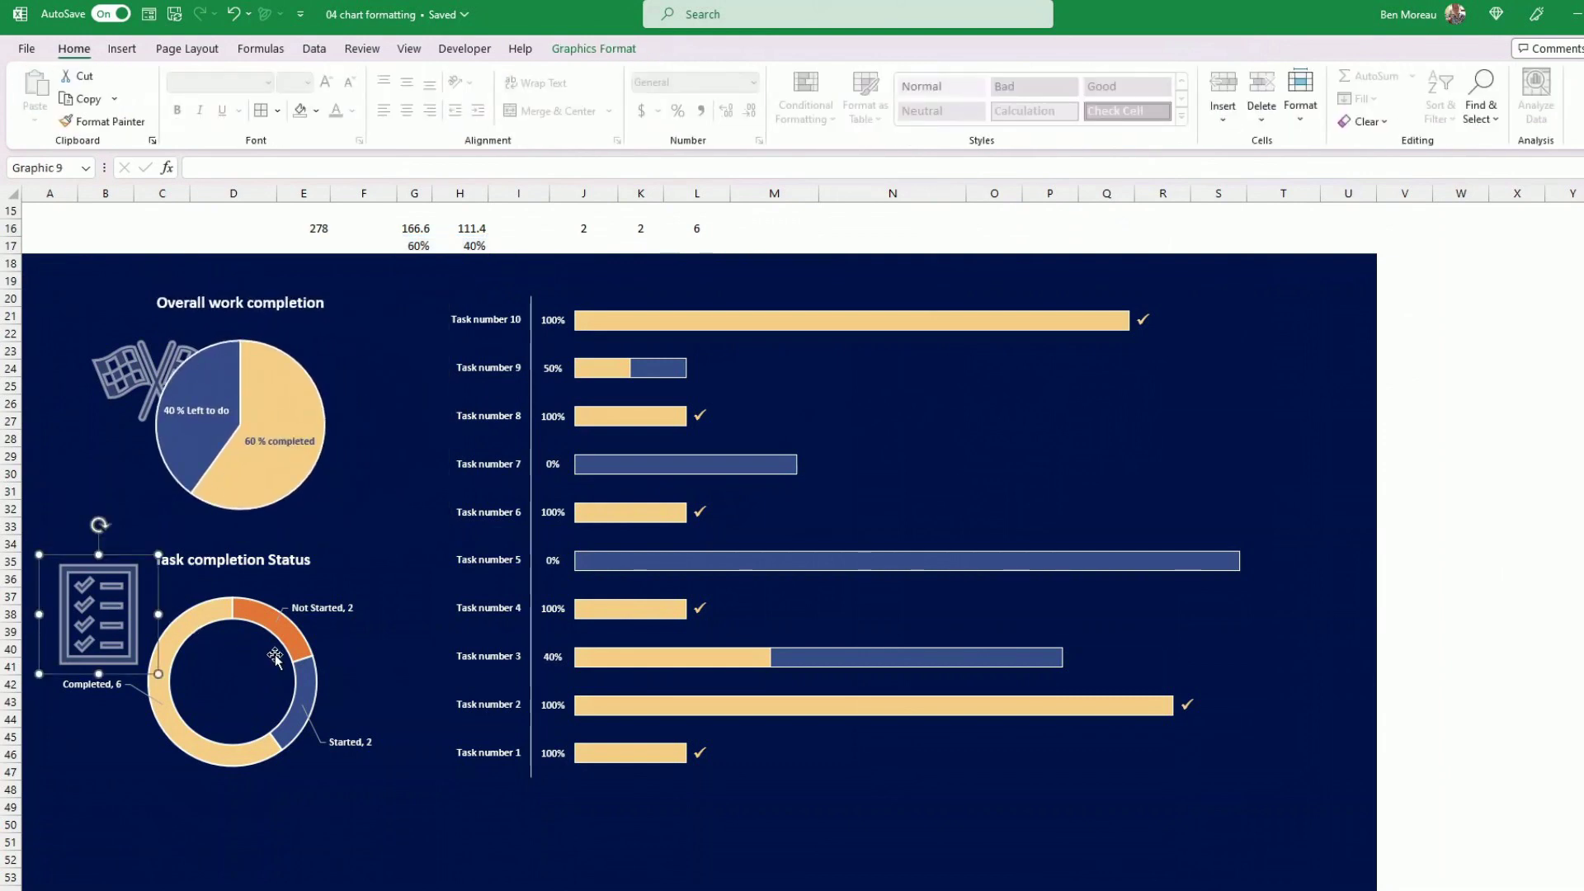
pyautogui.moveTo(124, 610); pyautogui.dragTo(189, 637)
pyautogui.click(427, 422)
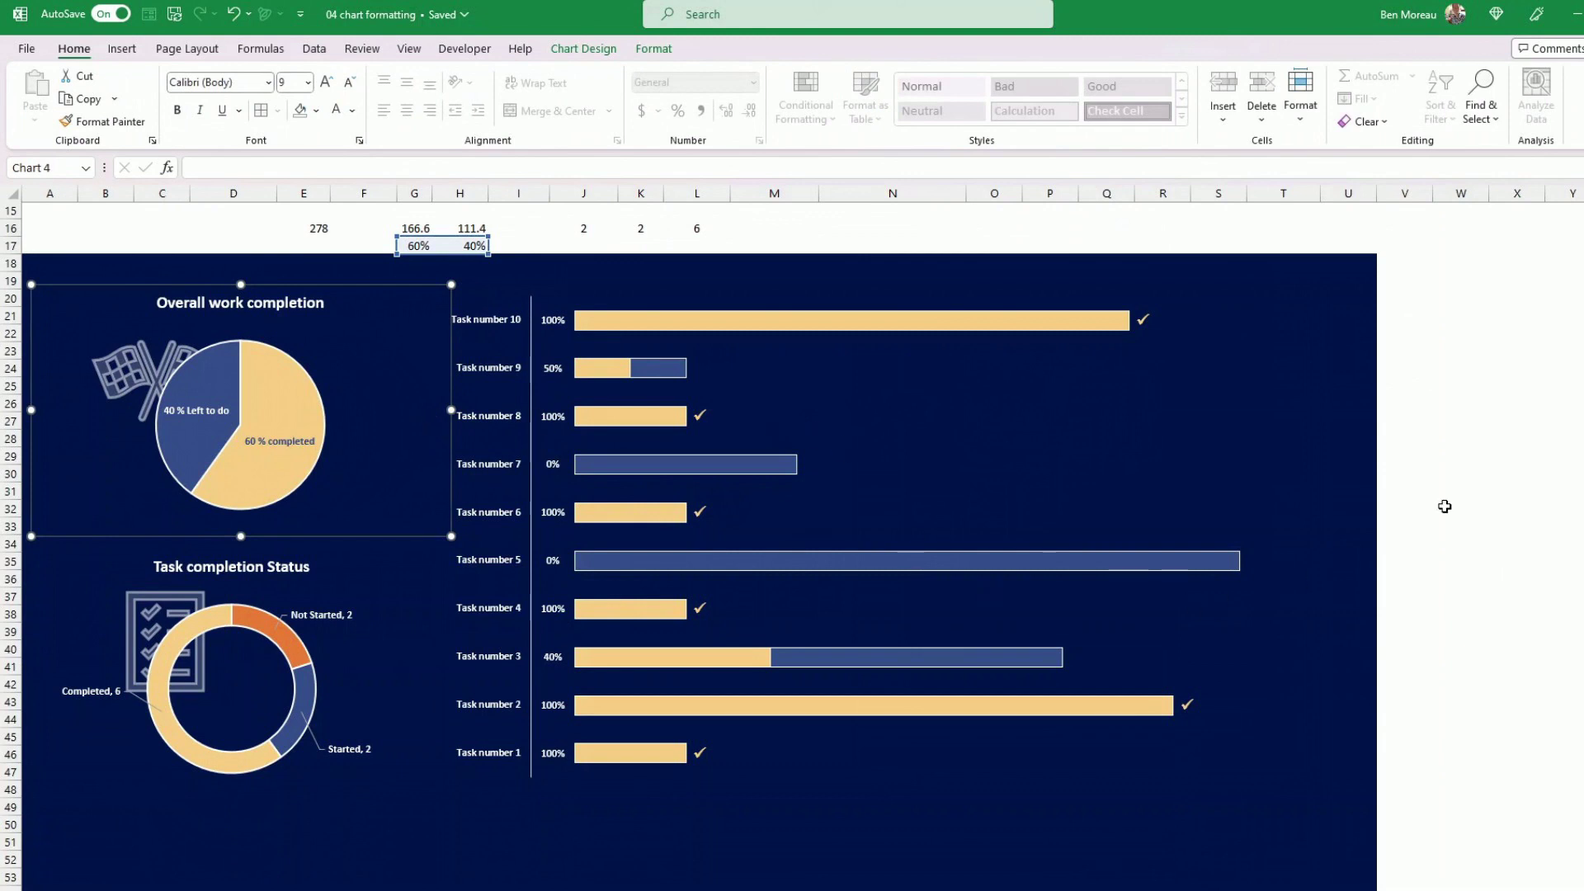
# Step: Shrink the checklist icon slightly and move it and the doughnut chart a little lower below the pie chart
pyautogui.click(1535, 435)
pyautogui.click(372, 555)
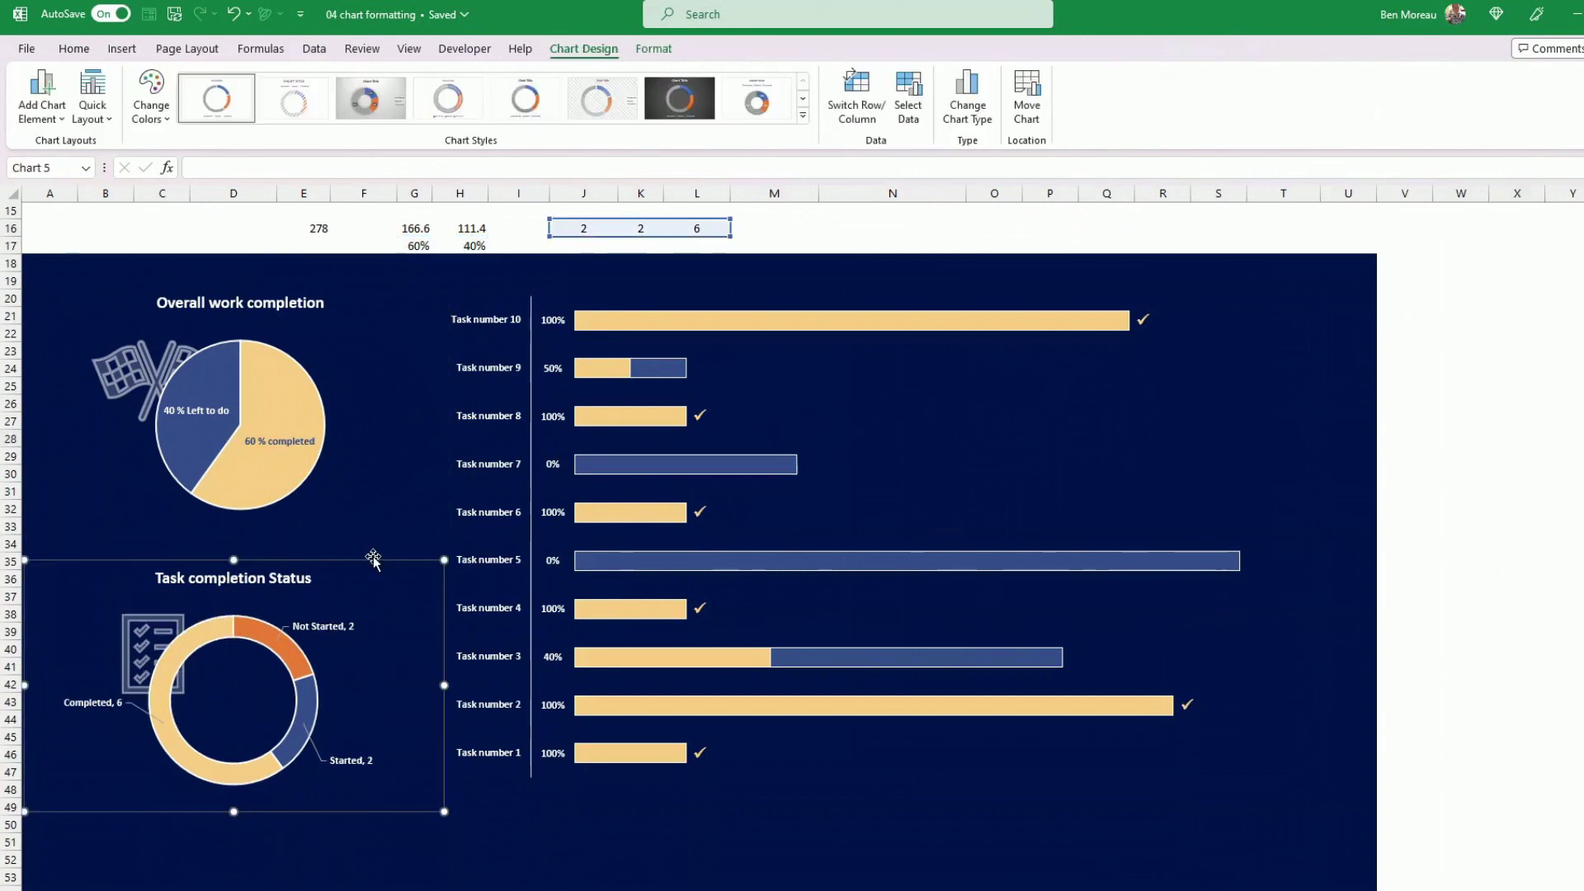
pyautogui.click(378, 506)
pyautogui.click(565, 815)
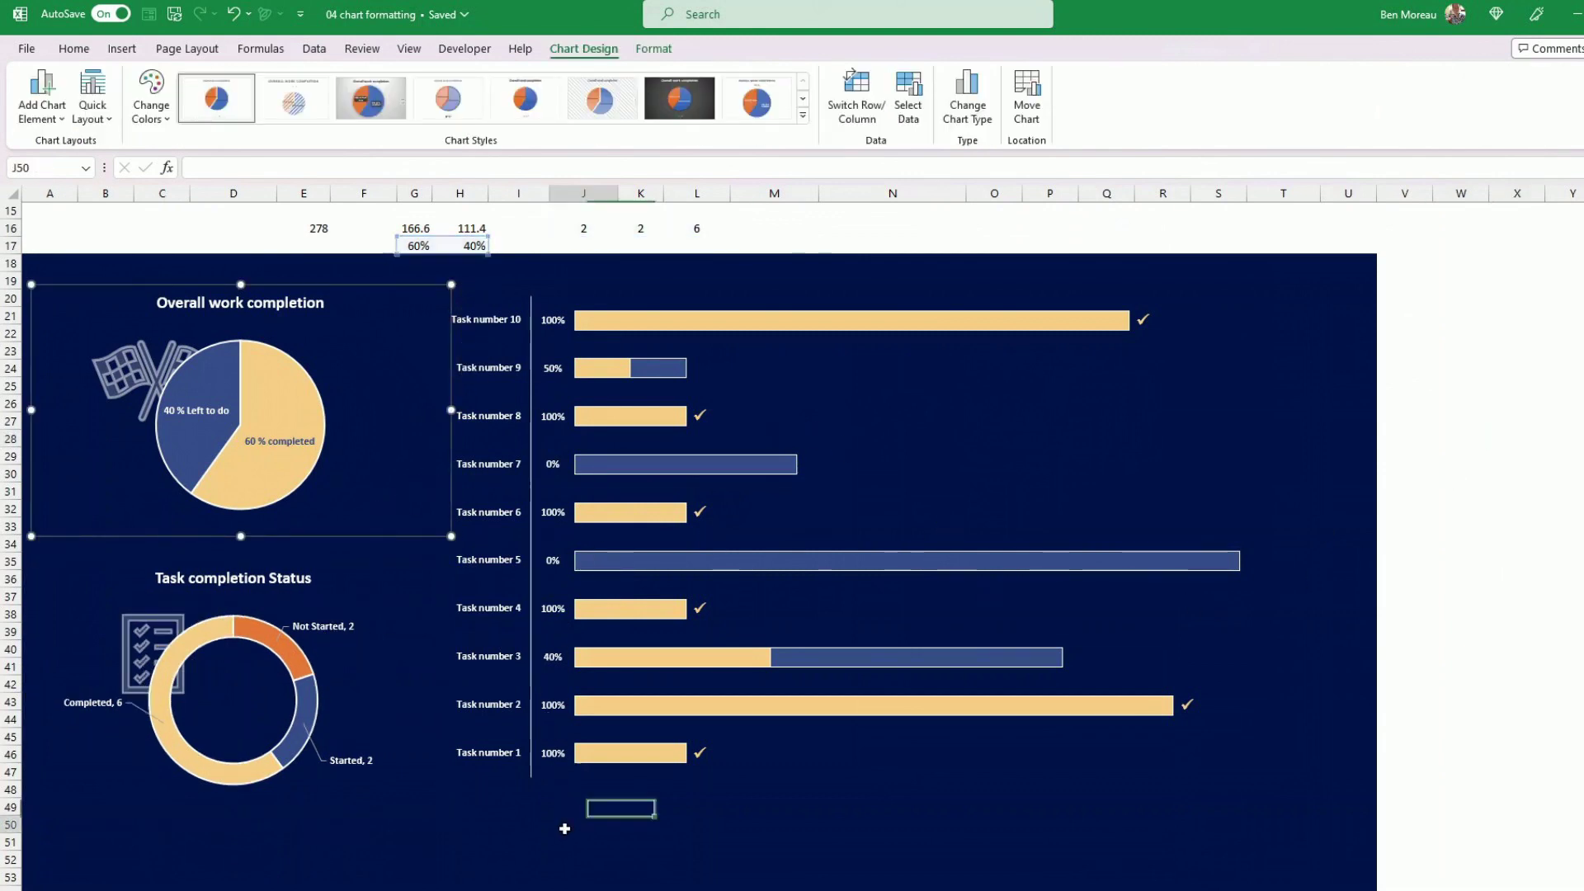
pyautogui.click(485, 874)
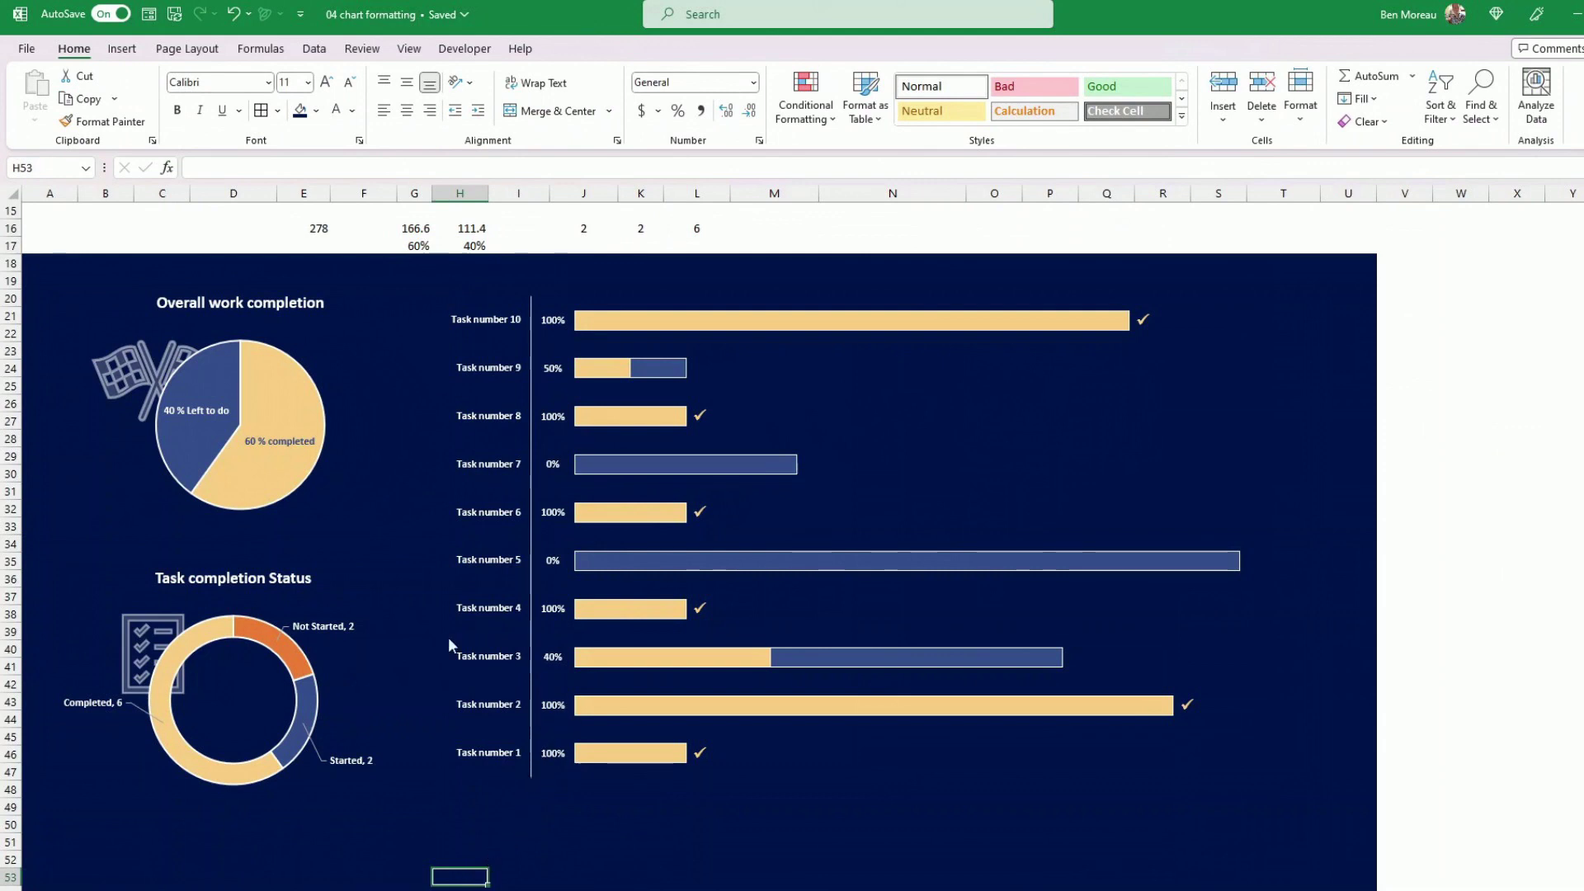
pyautogui.click(122, 401)
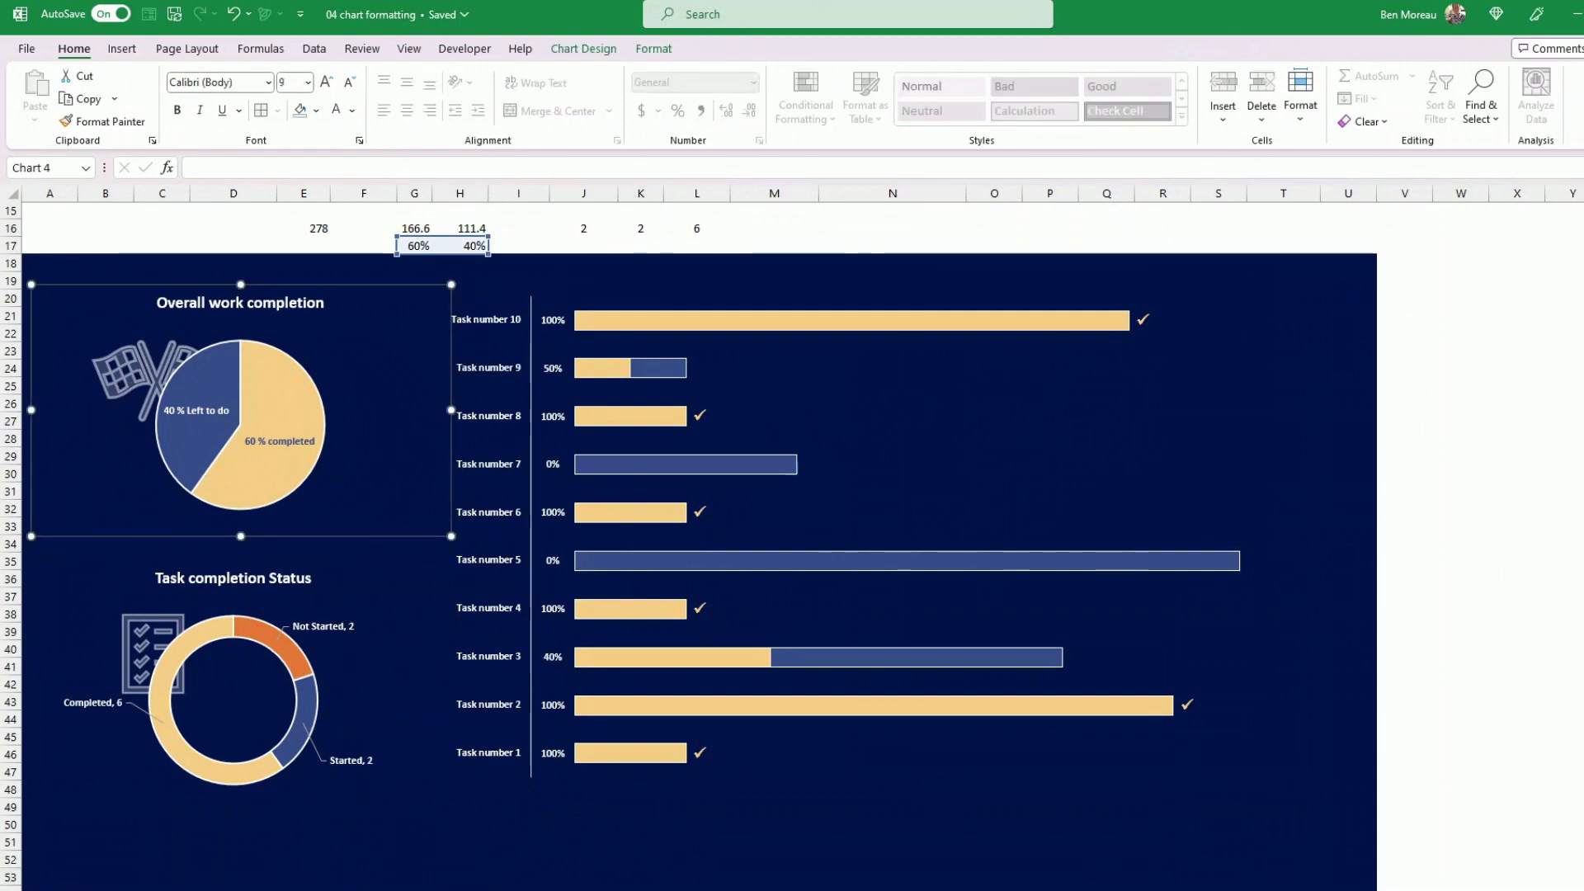
pyautogui.click(1449, 617)
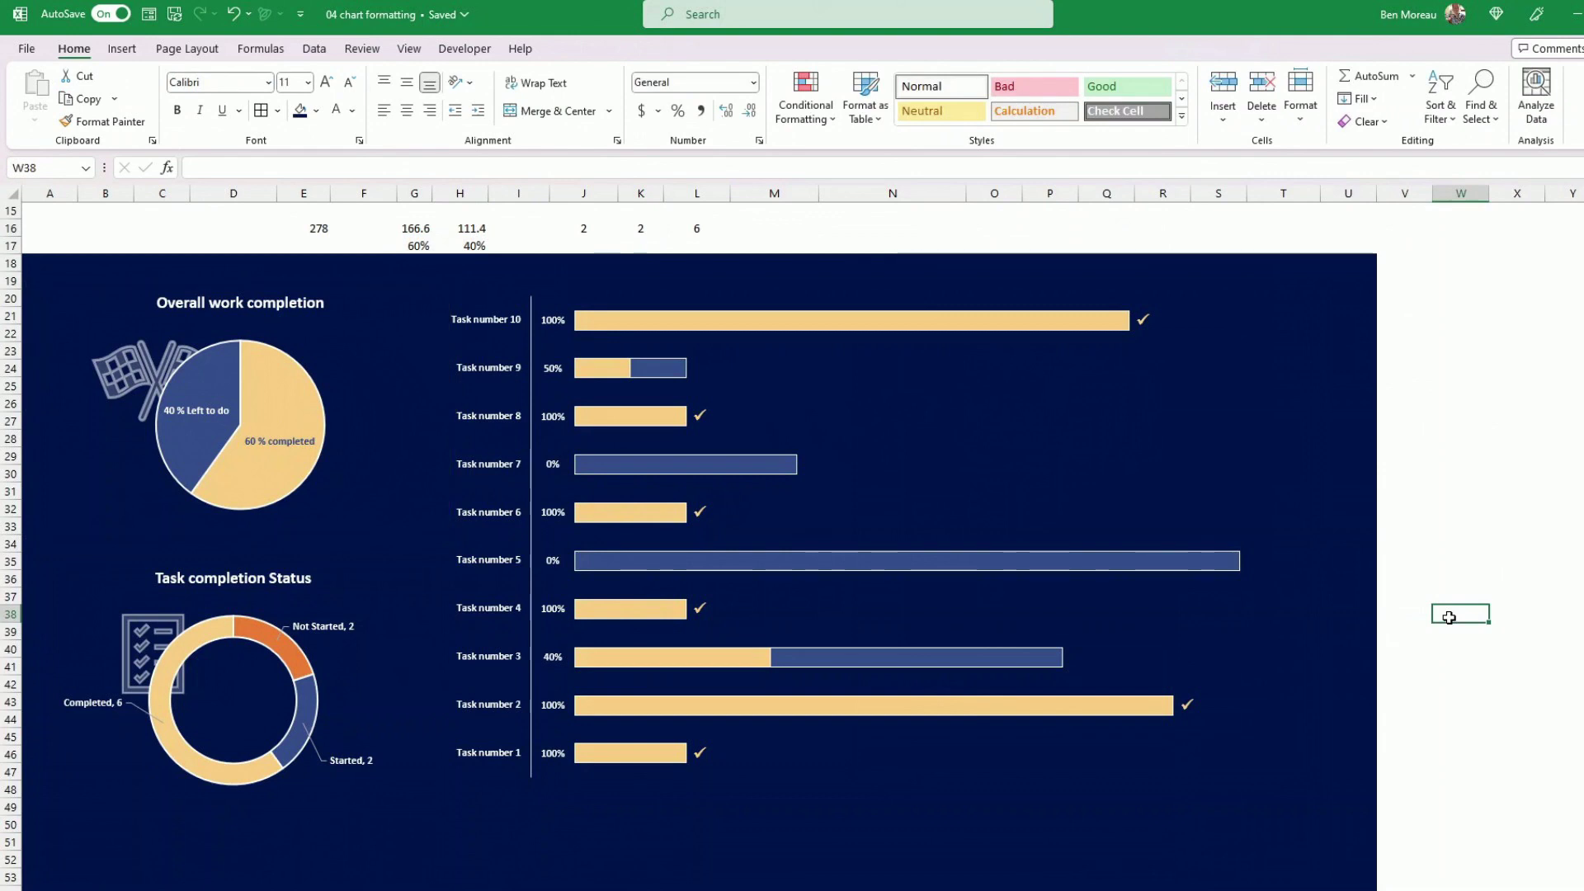